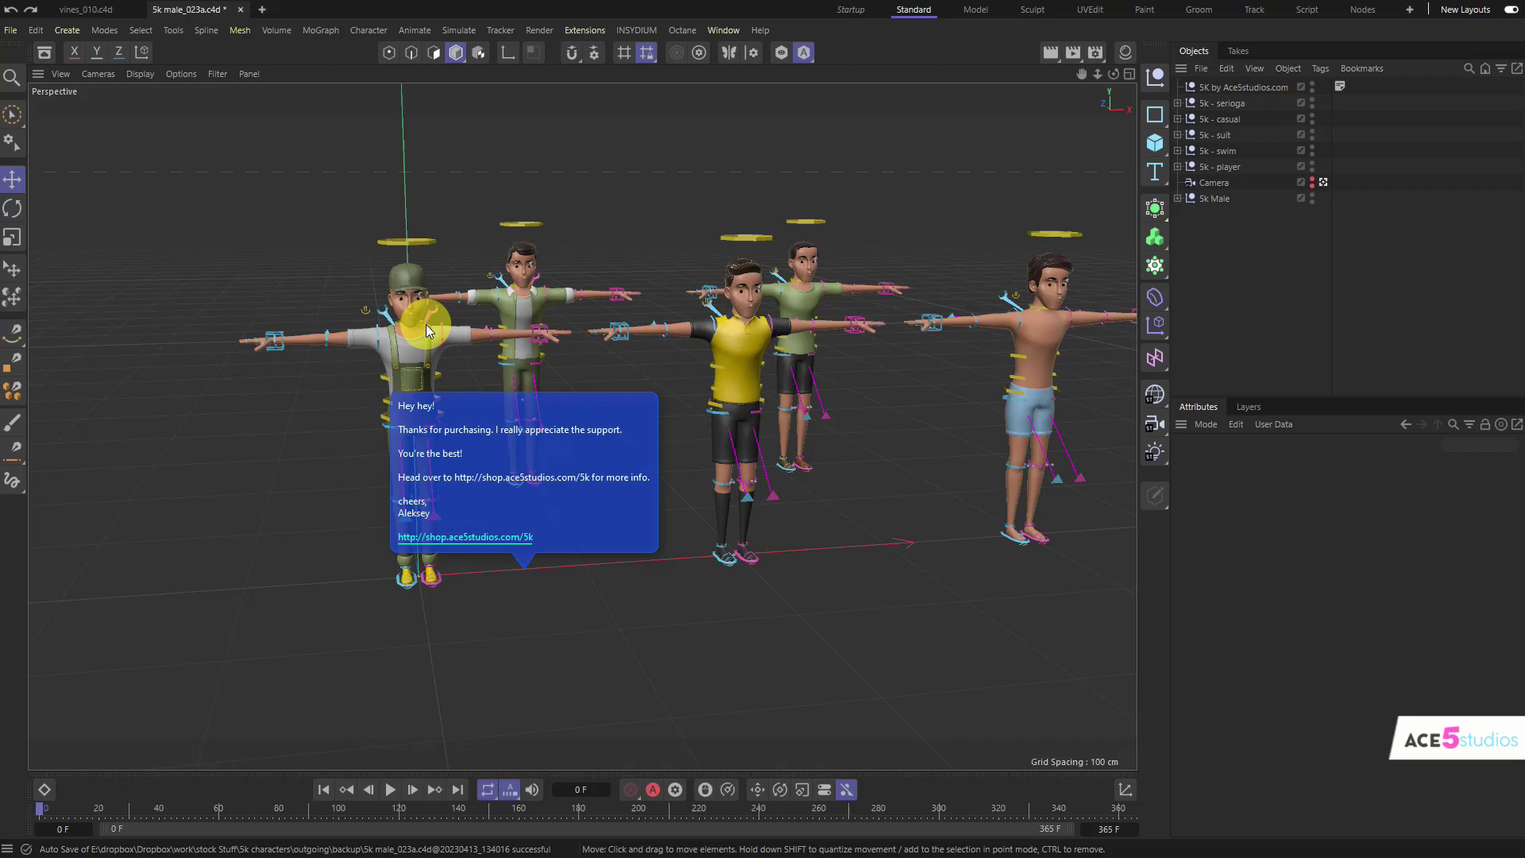
# Step: Locate the cropped T-shirt of the cap-wearing character in the object hierarchy
pyautogui.keyDown('alt'); pyautogui.moveTo(407, 362); pyautogui.dragTo(498, 354, button='right'); pyautogui.keyUp('alt')
pyautogui.keyDown('alt'); pyautogui.moveTo(489, 392); pyautogui.dragTo(548, 387, button='middle'); pyautogui.keyUp('alt')
pyautogui.keyDown('alt'); pyautogui.moveTo(914, 361); pyautogui.dragTo(662, 407, button='middle'); pyautogui.keyUp('alt')
pyautogui.keyDown('alt'); pyautogui.moveTo(662, 407); pyautogui.dragTo(615, 436, button='right'); pyautogui.keyUp('alt')
pyautogui.keyDown('alt'); pyautogui.moveTo(615, 438); pyautogui.dragTo(585, 407); pyautogui.keyUp('alt')
pyautogui.click(564, 396)
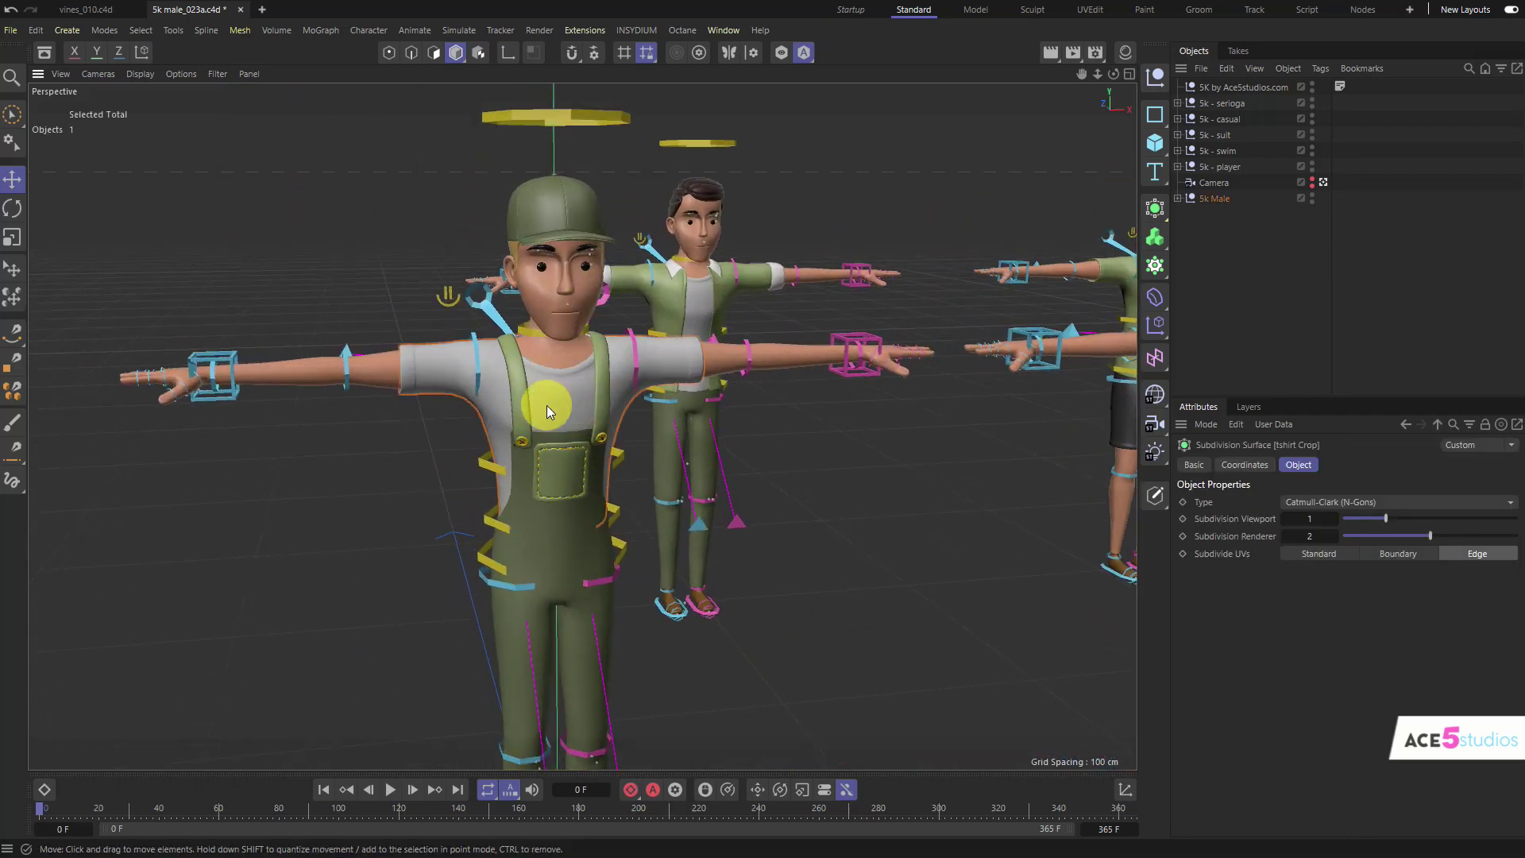
pyautogui.press('s')
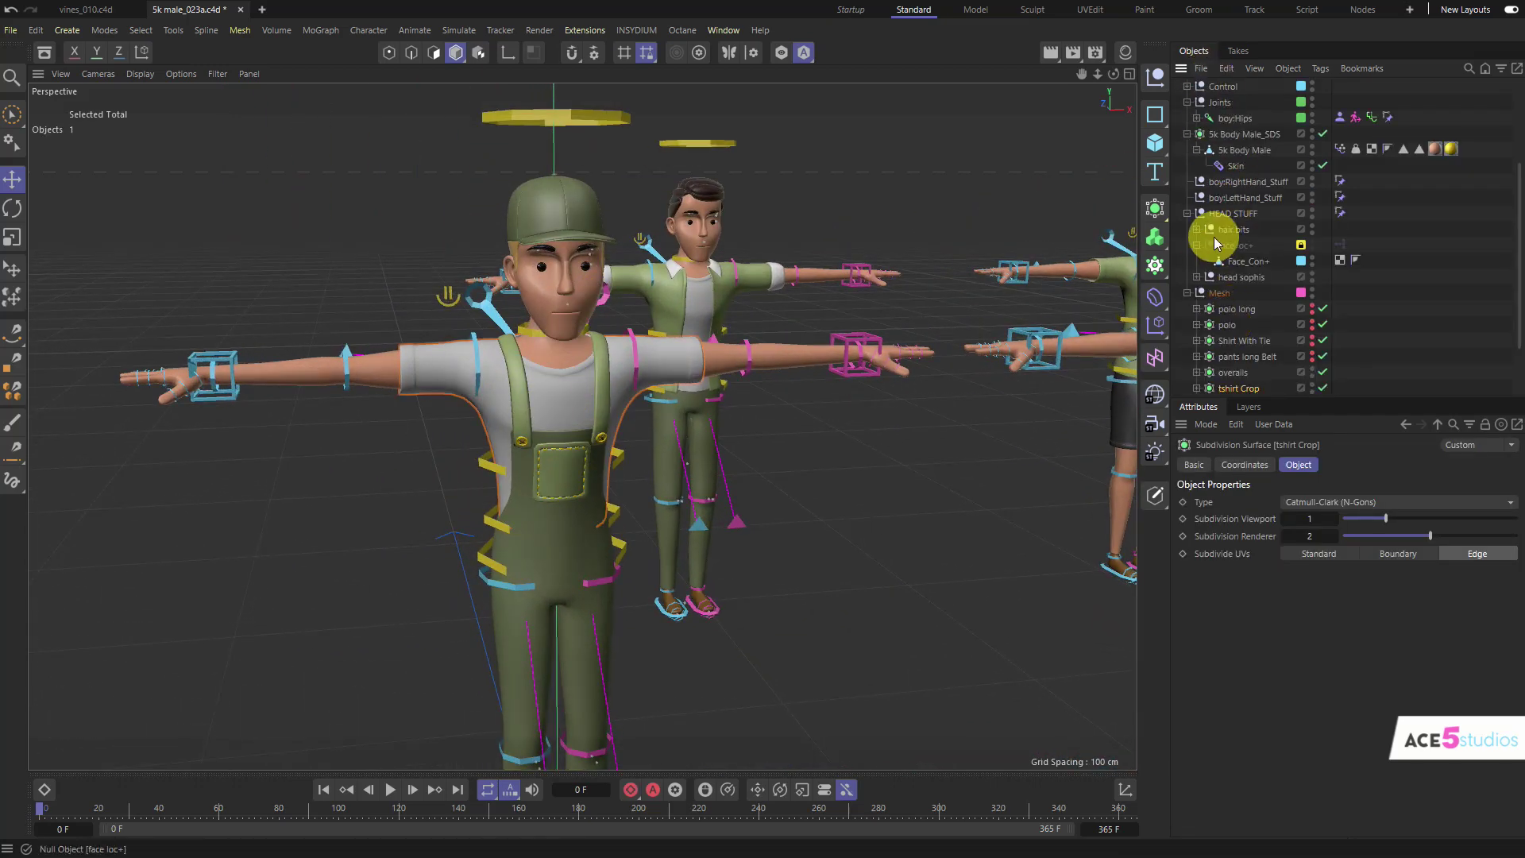
# Step: Look through the Sk Male hierarchy and the clothing objects in its Mesh group, including pants long
pyautogui.scroll(2, 1213, 239)
pyautogui.click(1207, 149)
pyautogui.scroll(-6, 1217, 154)
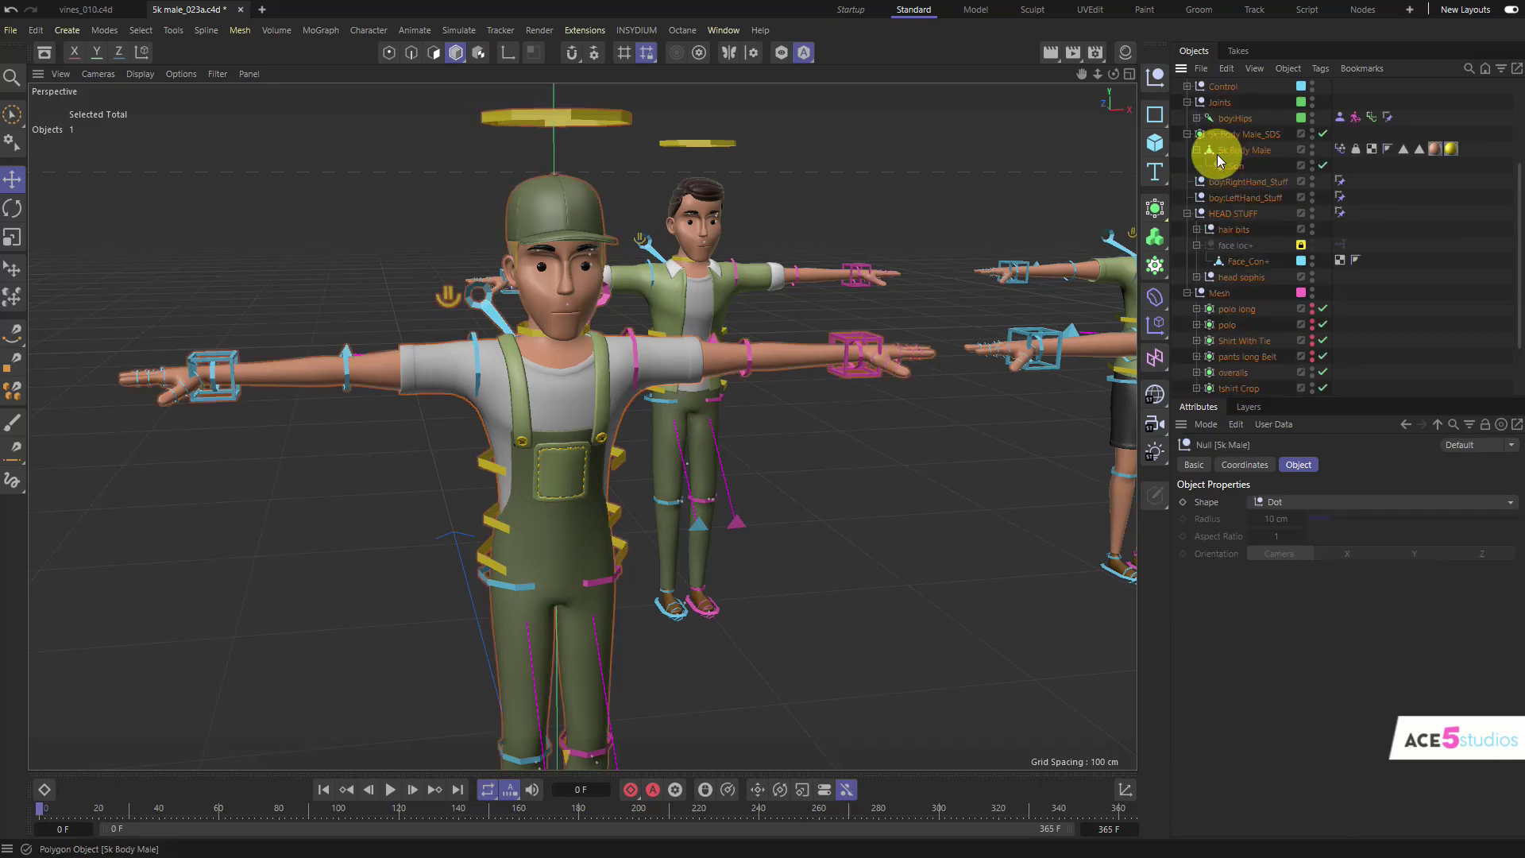
pyautogui.click(1234, 324)
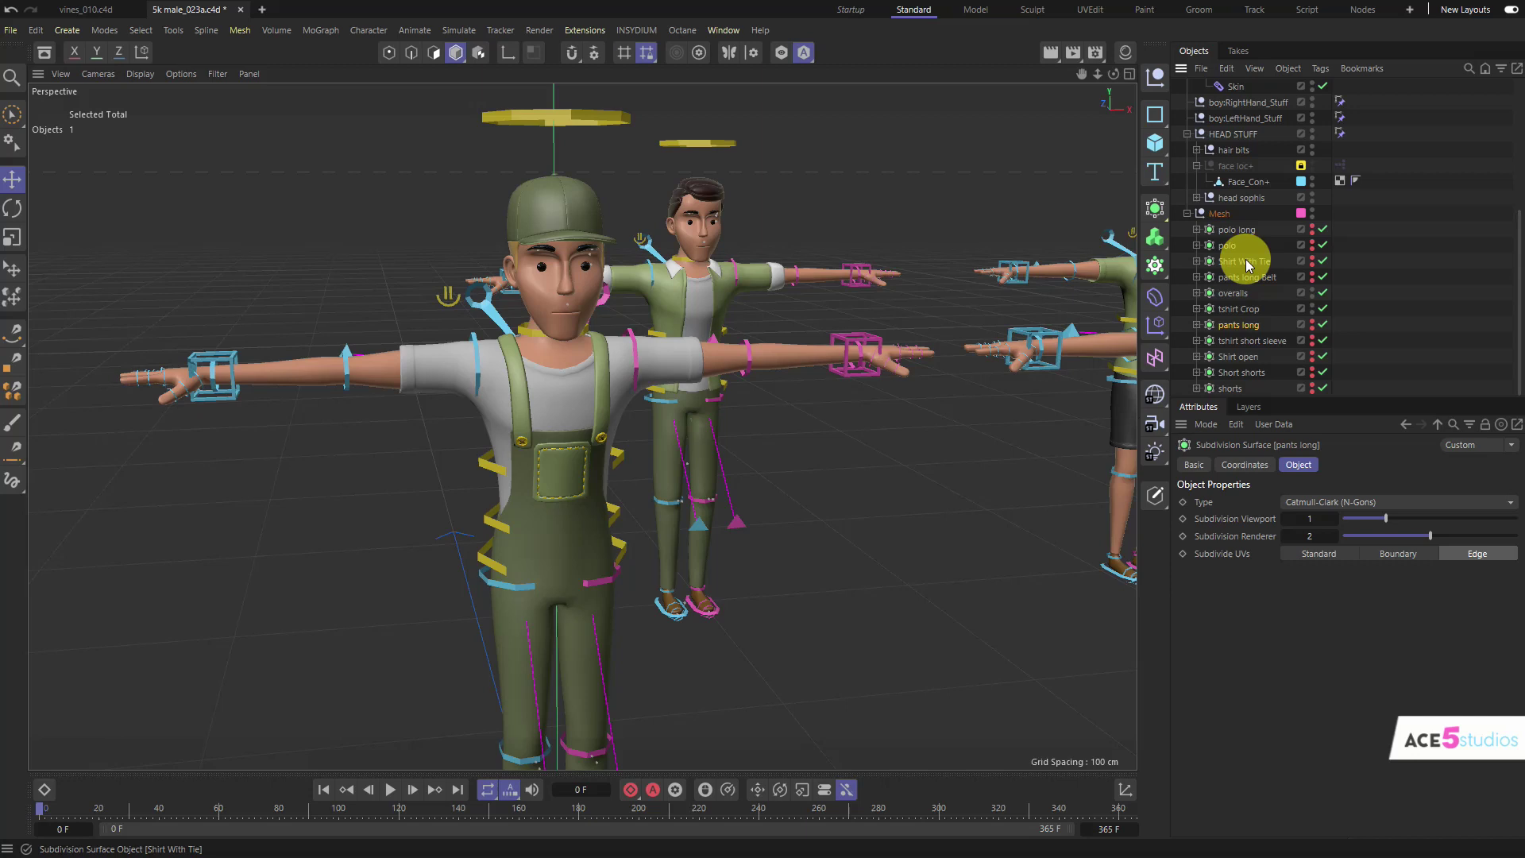
# Step: Copy the whole Sk Male character into a new project
pyautogui.scroll(8, 1246, 259)
pyautogui.click(1217, 199)
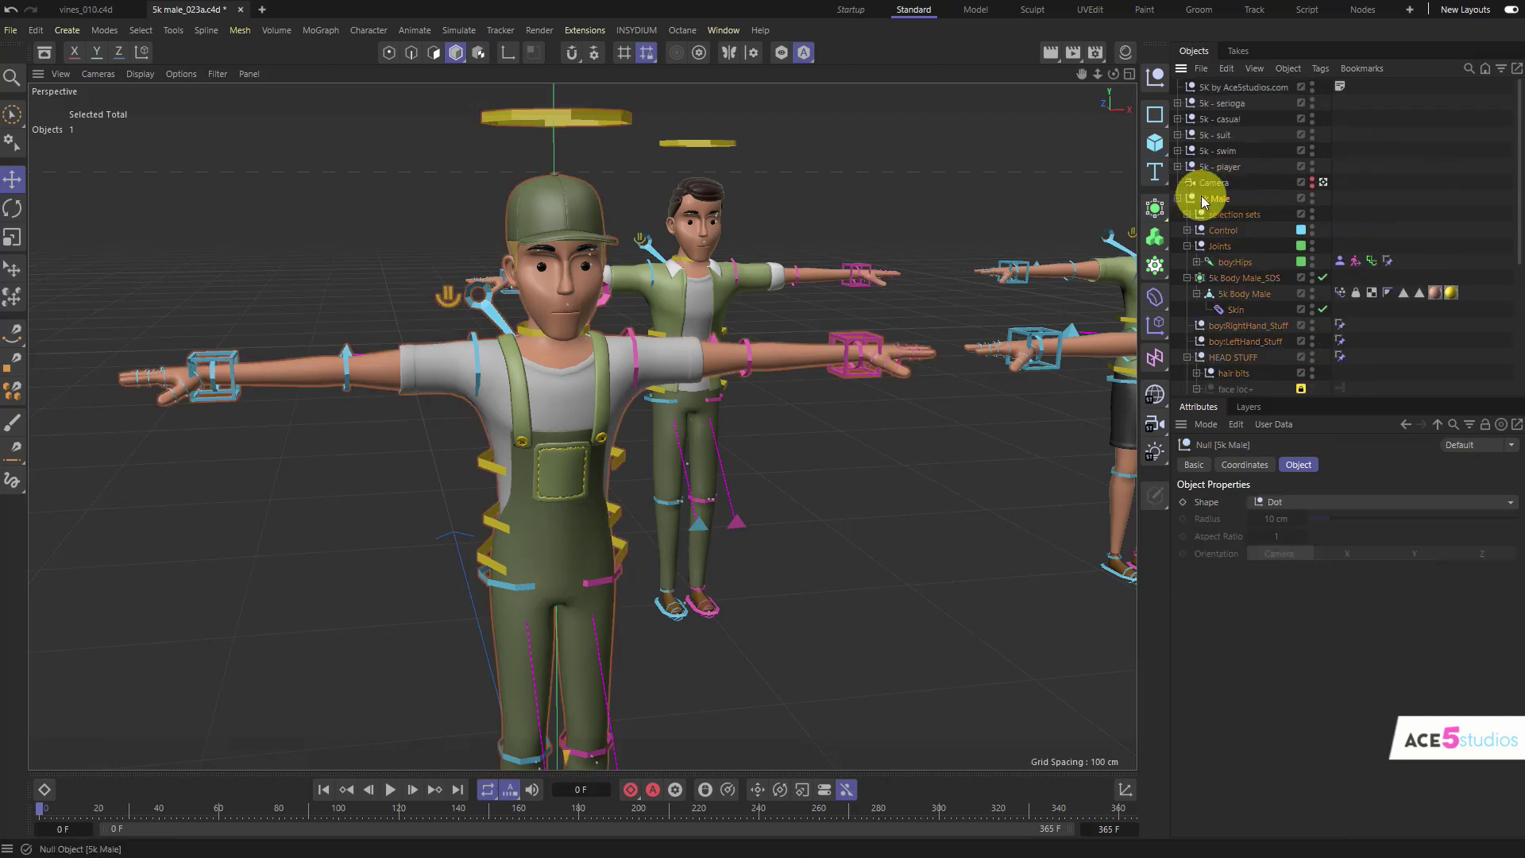
pyautogui.hotkey('ctrl', 'n')
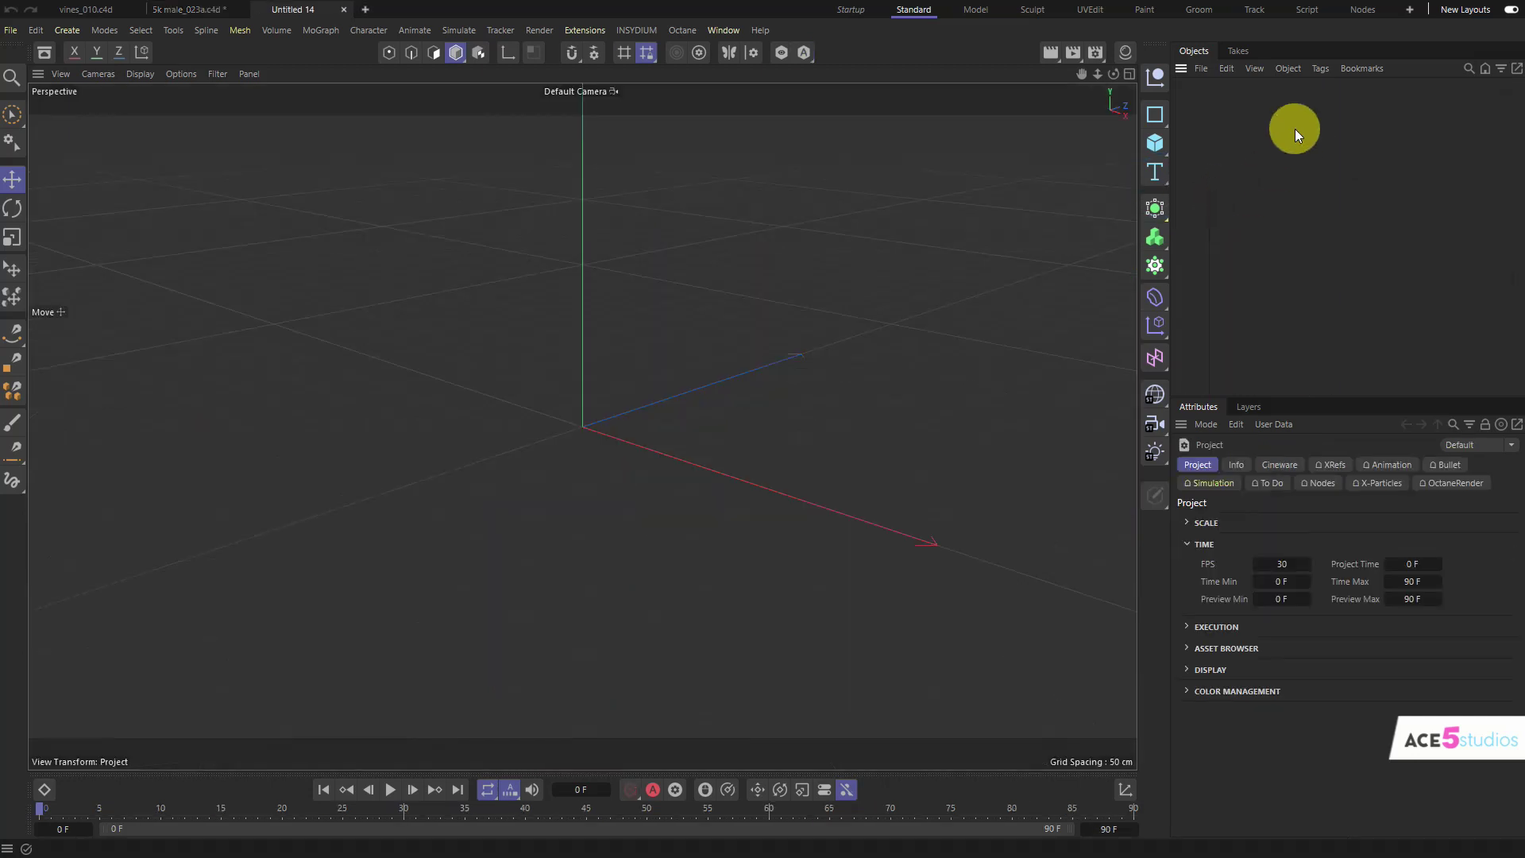
pyautogui.hotkey('ctrl', 'v')
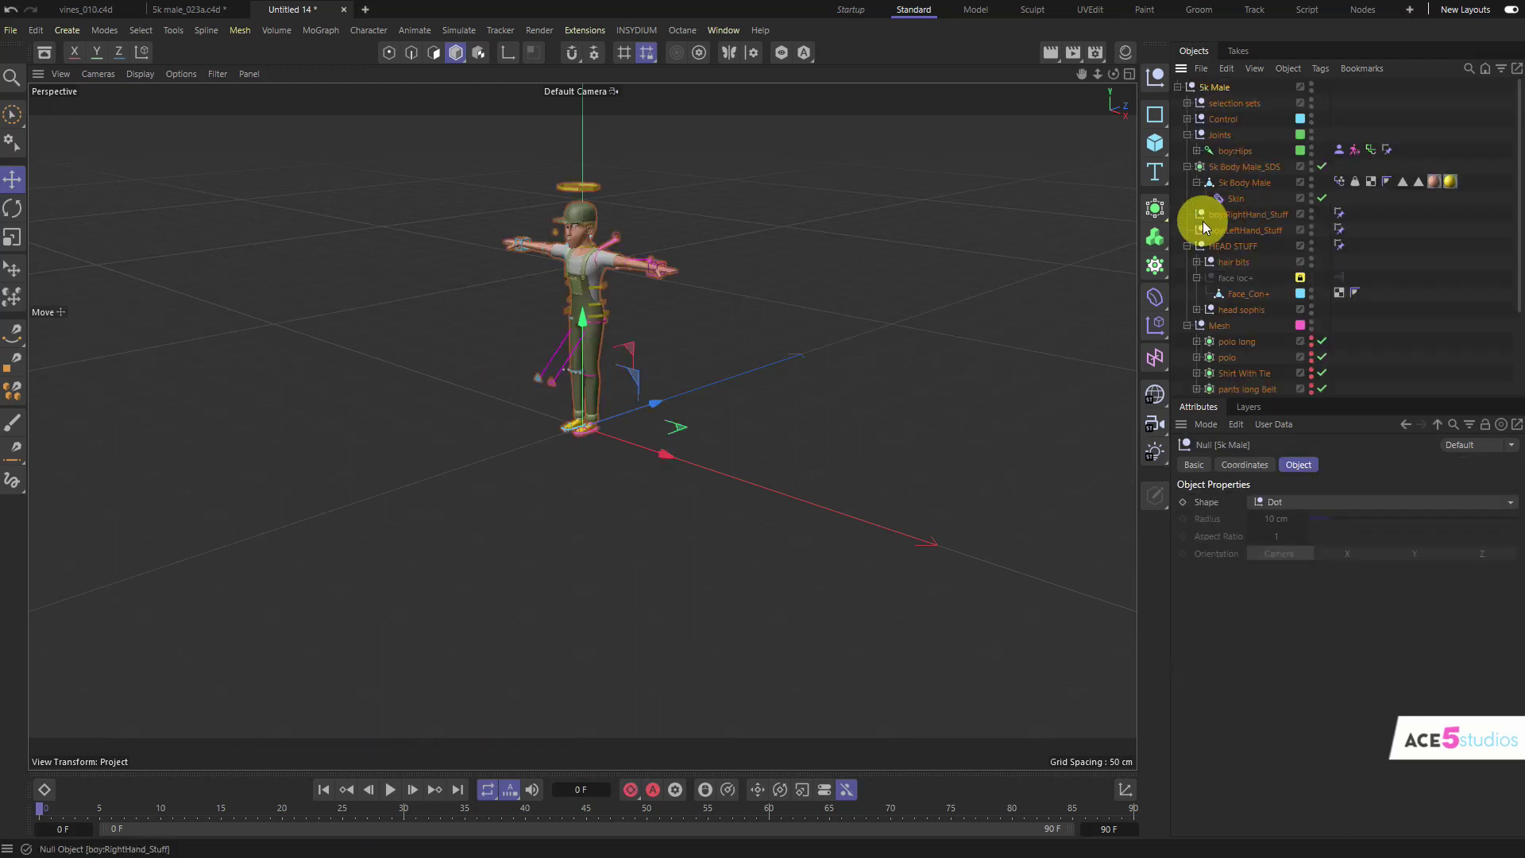
# Step: Select the character's cap and expand the hair bits group that contains it
pyautogui.keyDown('alt'); pyautogui.moveTo(557, 229); pyautogui.dragTo(655, 237); pyautogui.keyUp('alt')
pyautogui.keyDown('alt'); pyautogui.moveTo(655, 236); pyautogui.dragTo(803, 205, button='right'); pyautogui.keyUp('alt')
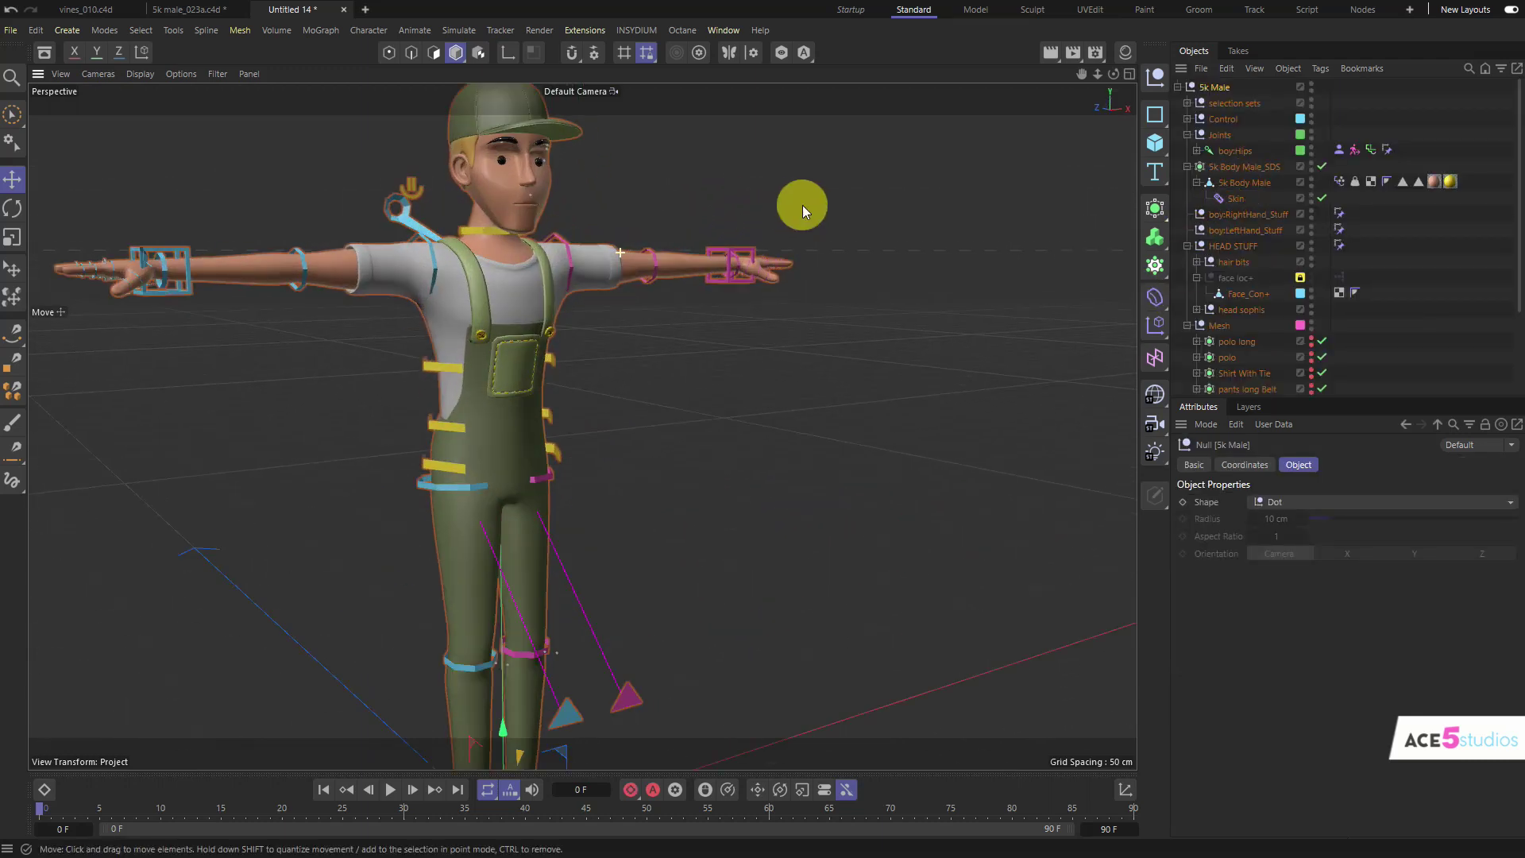
pyautogui.keyDown('alt'); pyautogui.moveTo(802, 205); pyautogui.dragTo(471, 261); pyautogui.keyUp('alt')
pyautogui.keyDown('alt'); pyautogui.moveTo(497, 118); pyautogui.dragTo(510, 216, button='middle'); pyautogui.keyUp('alt')
pyautogui.keyDown('alt'); pyautogui.moveTo(510, 216); pyautogui.dragTo(514, 169, button='right'); pyautogui.keyUp('alt')
pyautogui.click(515, 169)
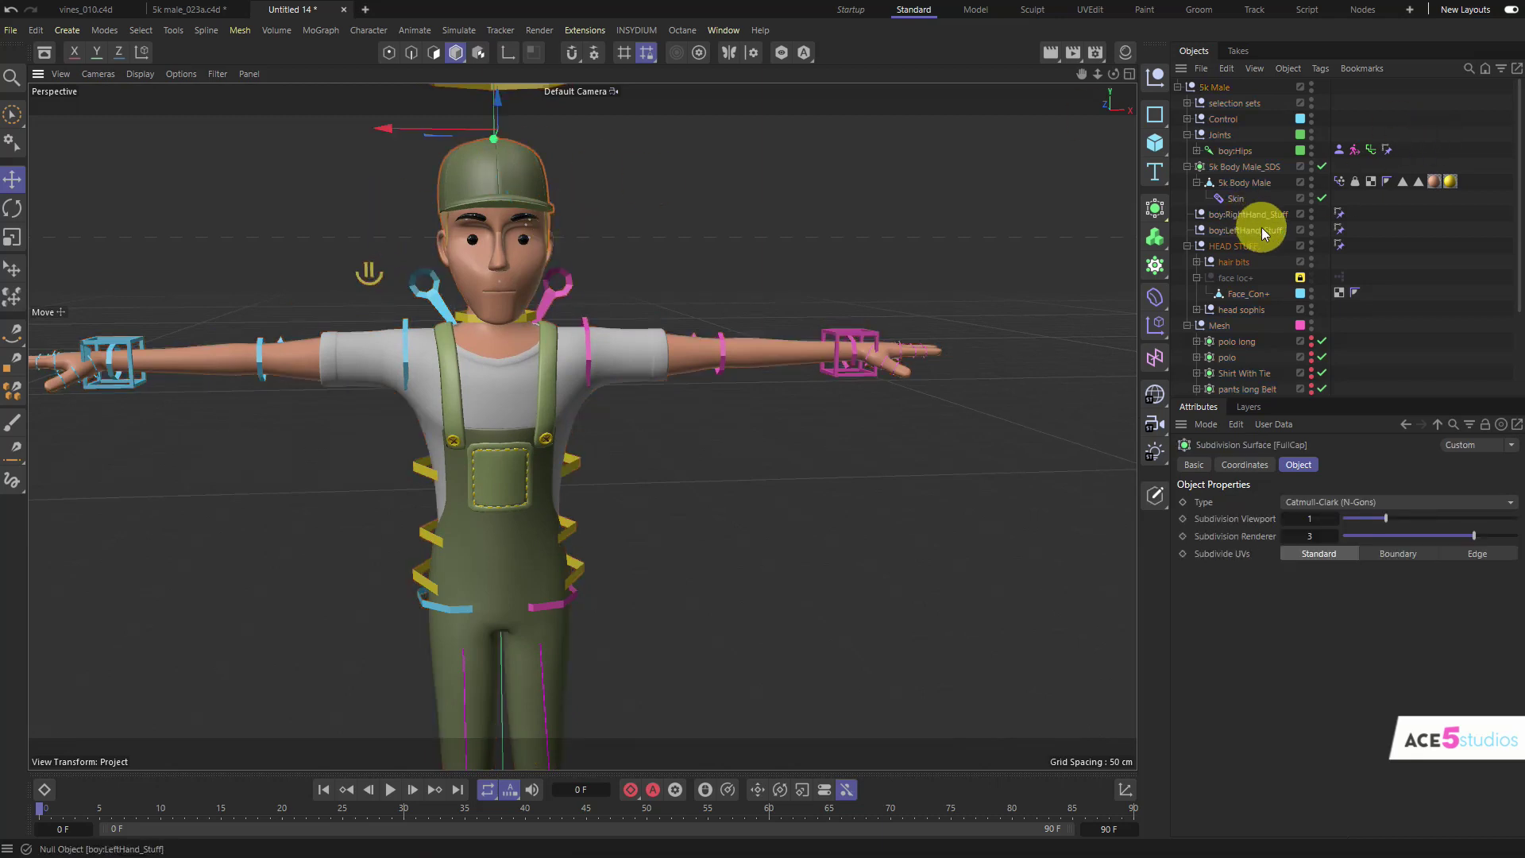
pyautogui.click(1196, 263)
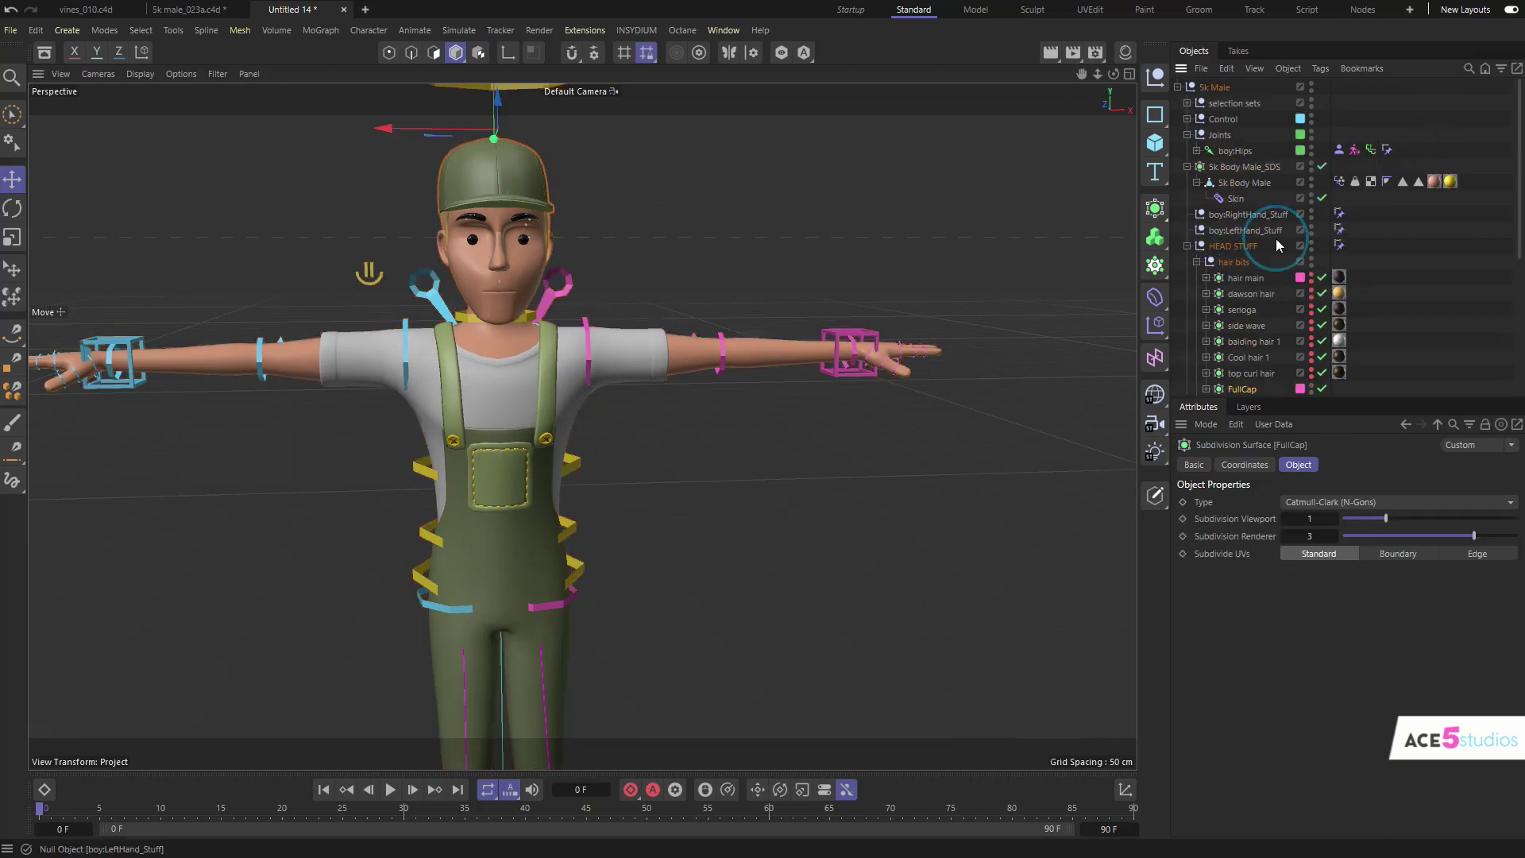
# Step: Hide the FullCap object and show top curl hair in its place
pyautogui.scroll(-2, 1263, 263)
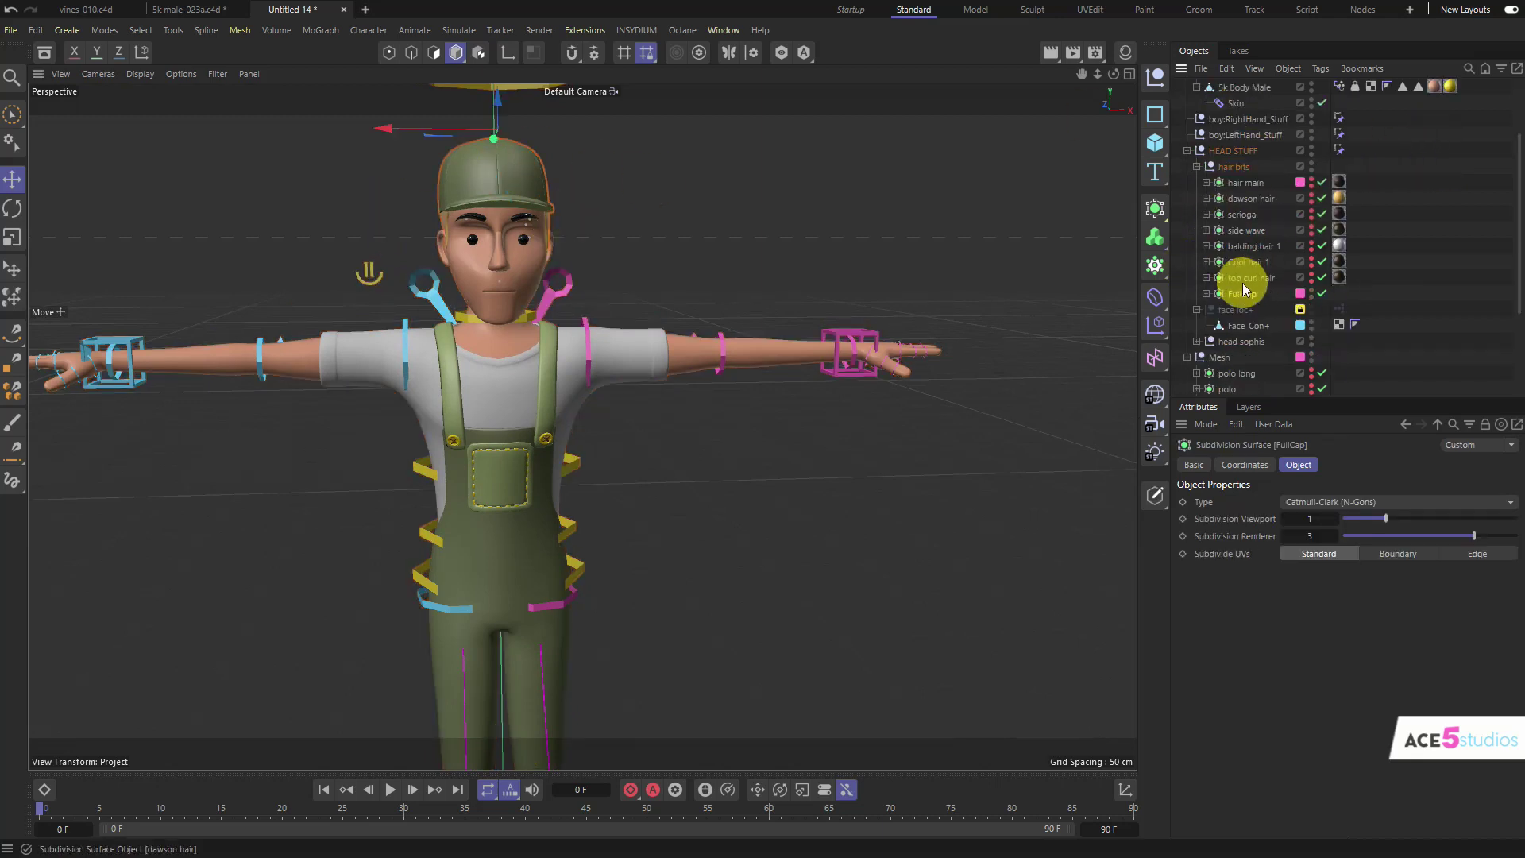
pyautogui.click(1310, 291)
pyautogui.click(1313, 280)
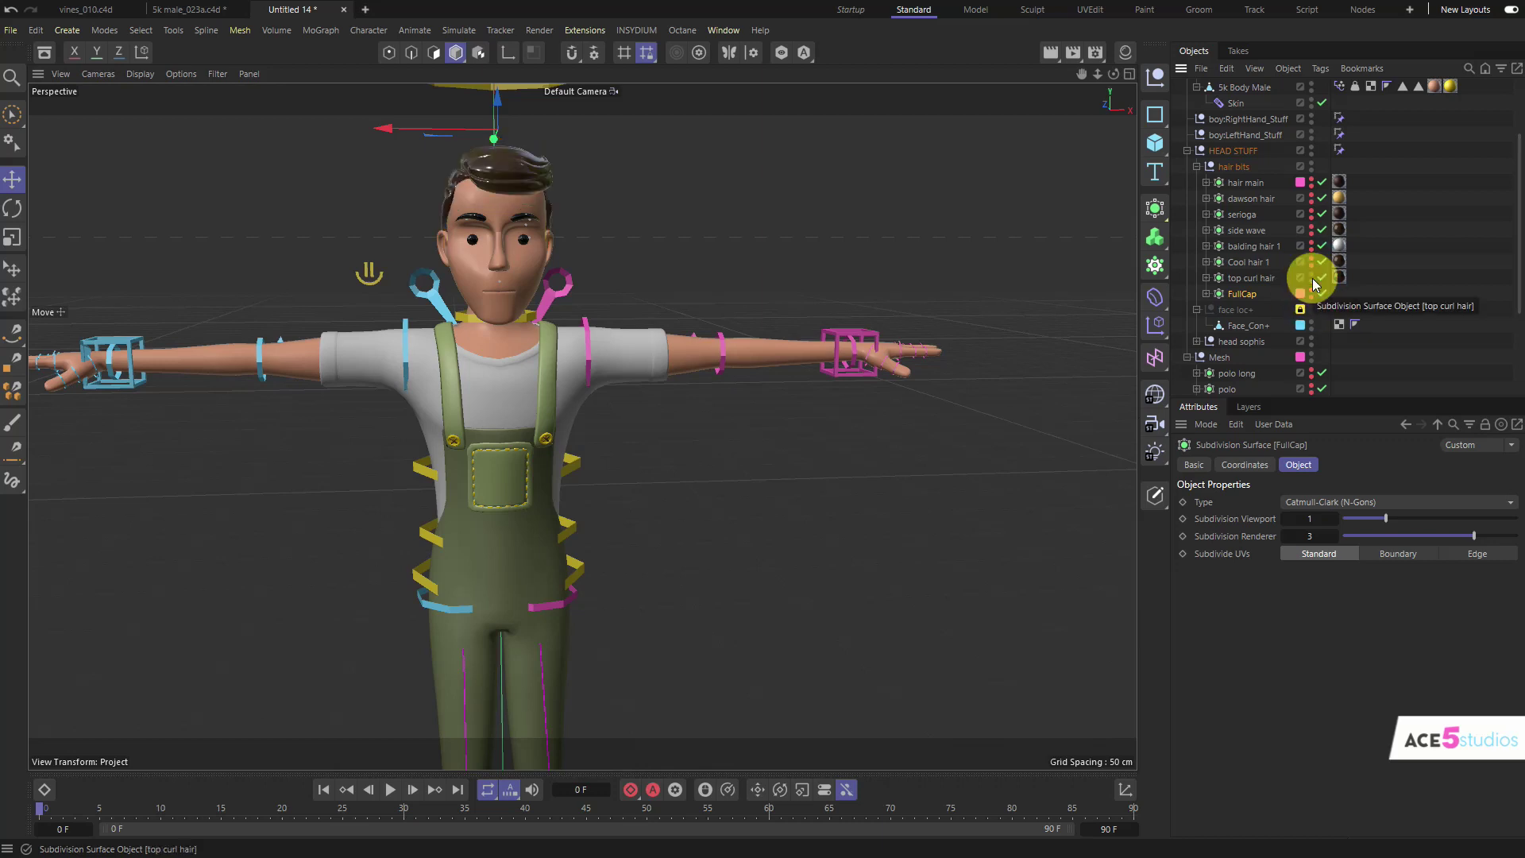
# Step: Replace top curl hair with Cool hair 1, and try balding hair 1 in its place
pyautogui.click(1311, 265)
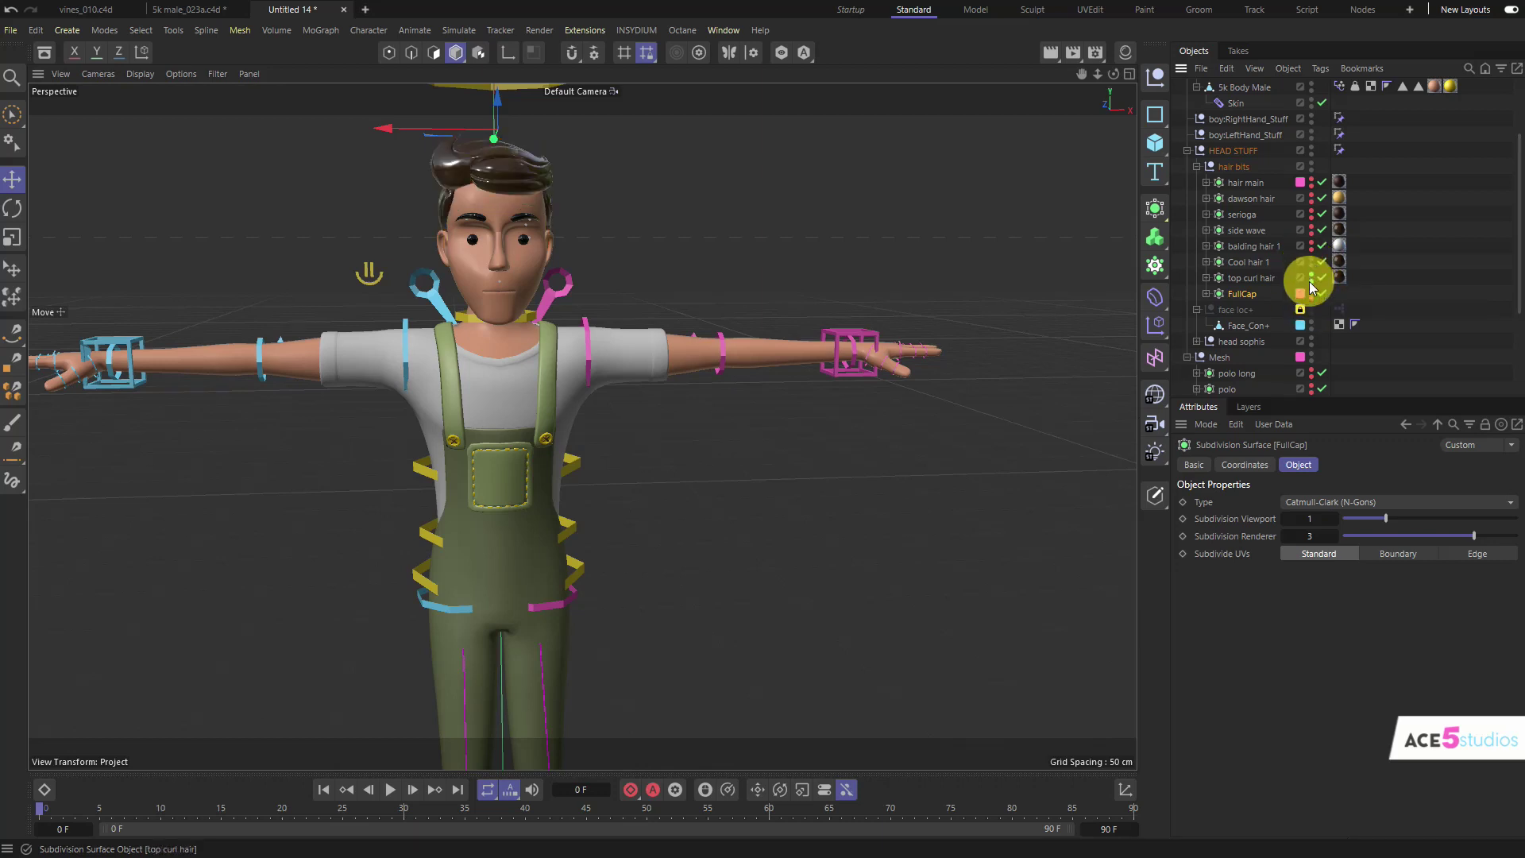
pyautogui.click(1311, 278)
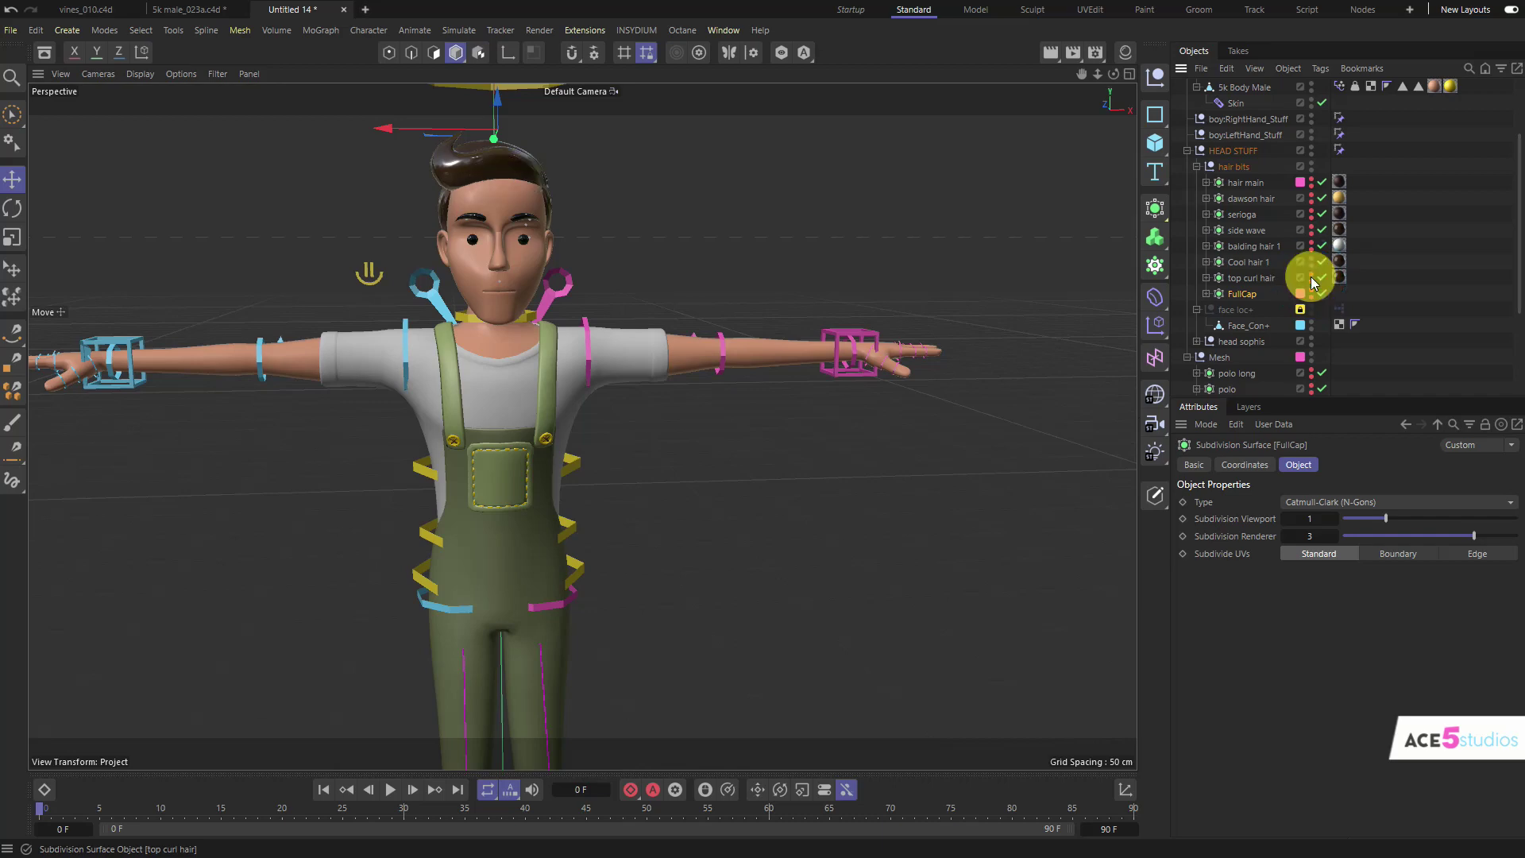
pyautogui.keyDown('alt'); pyautogui.moveTo(482, 200); pyautogui.dragTo(556, 226); pyautogui.keyUp('alt')
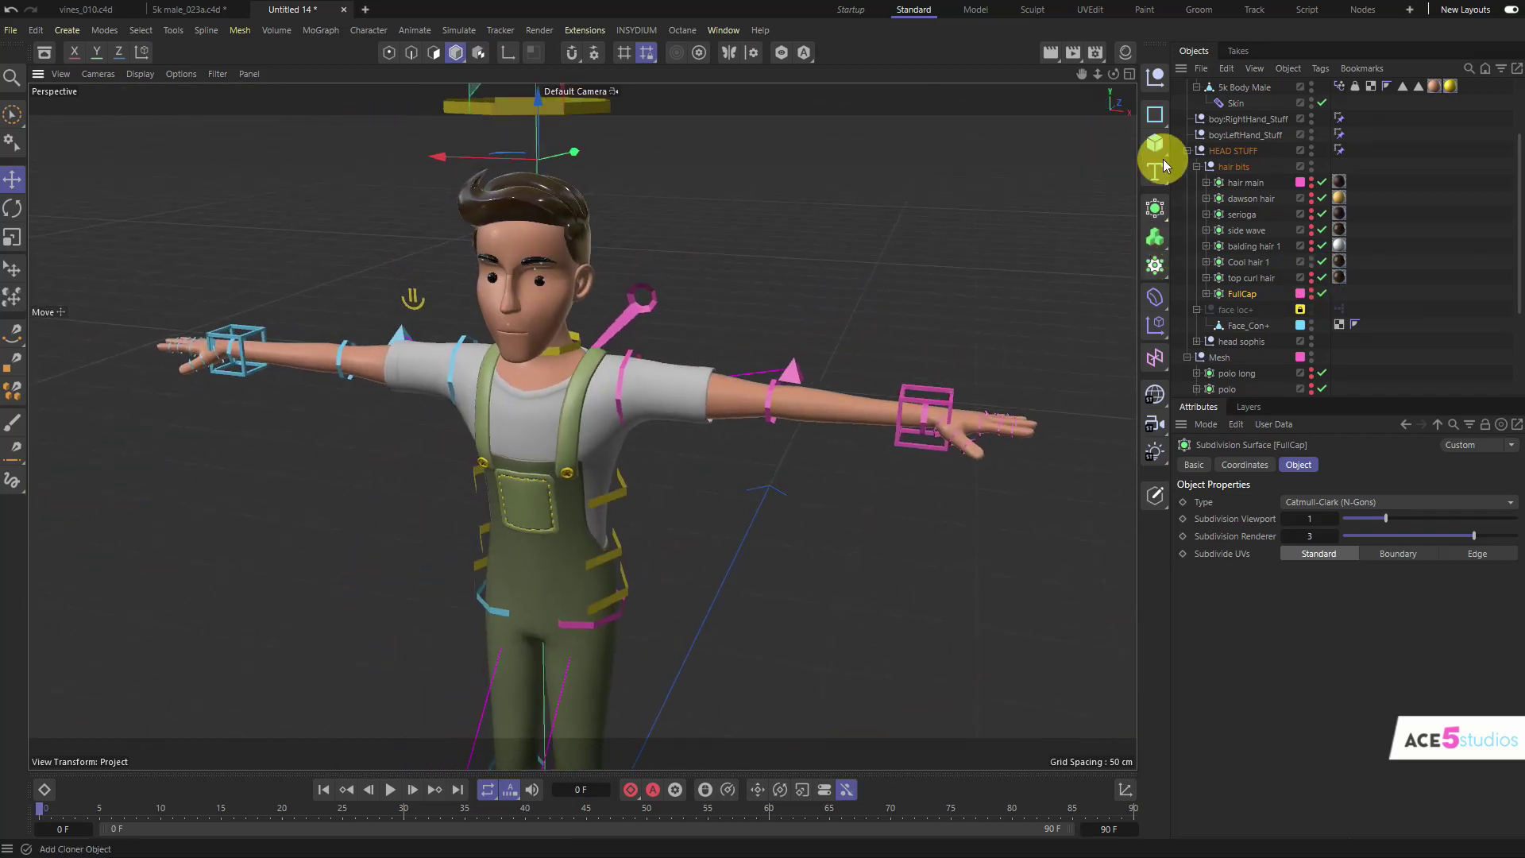
pyautogui.click(1312, 263)
pyautogui.click(1311, 247)
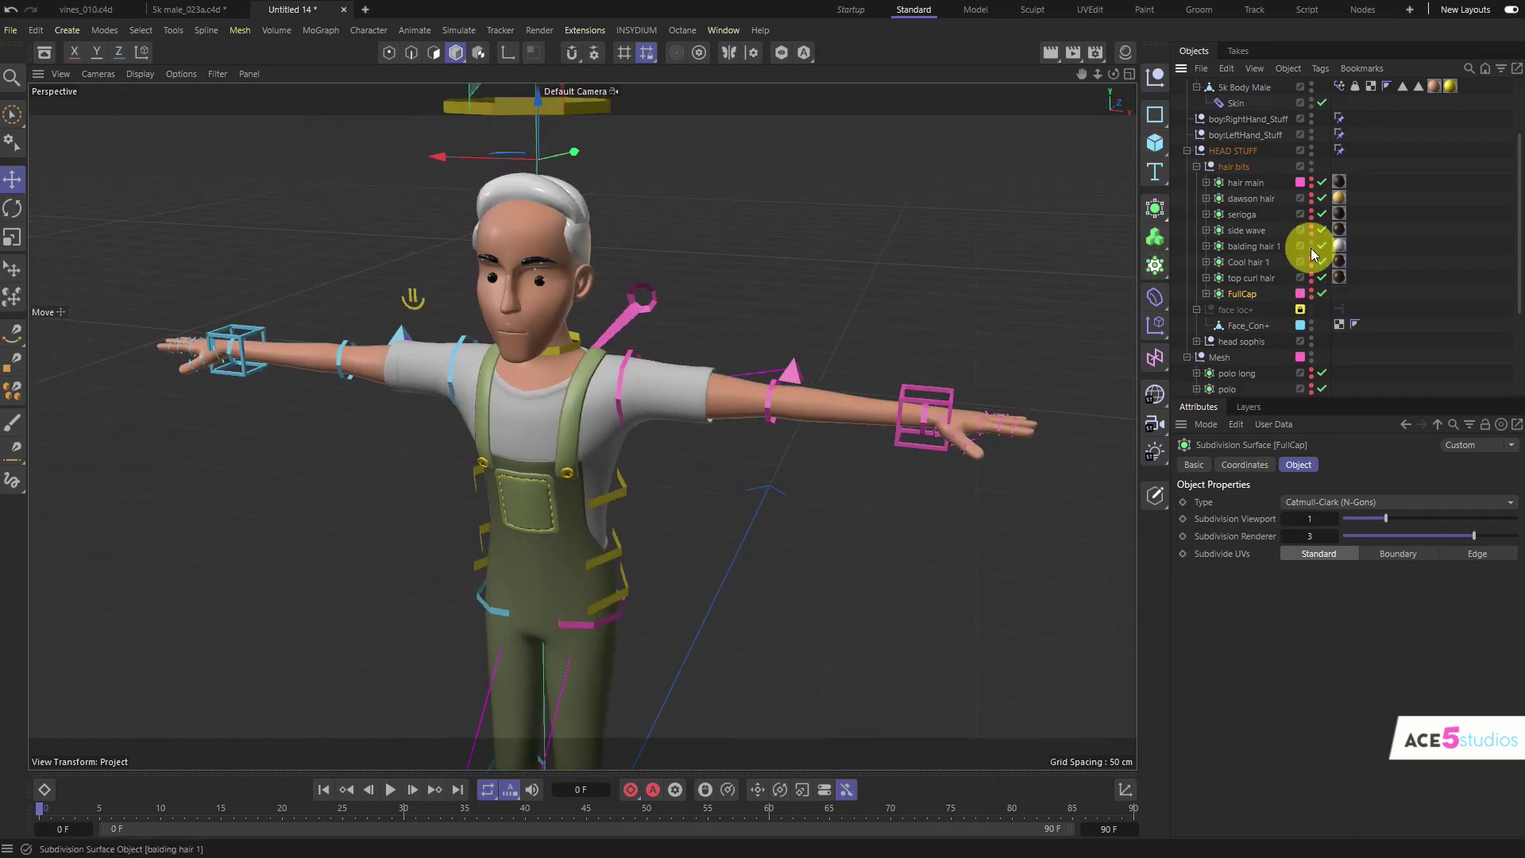
# Step: Hide balding hair 1 and show the side wave hairstyle on the character
pyautogui.click(1312, 246)
pyautogui.click(1311, 230)
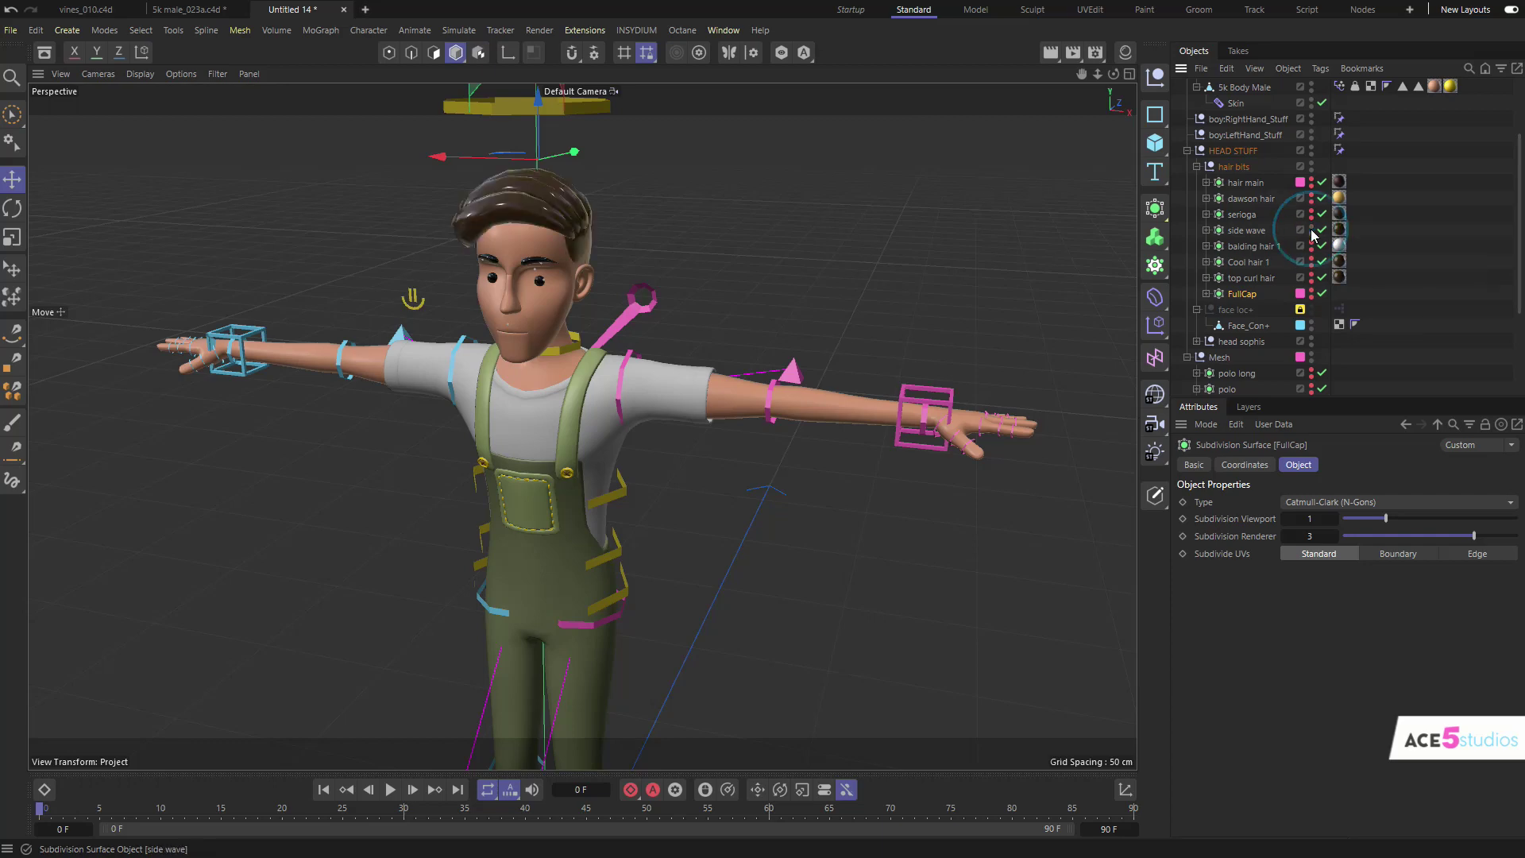
pyautogui.keyDown('alt'); pyautogui.moveTo(812, 231); pyautogui.dragTo(567, 226); pyautogui.keyUp('alt')
pyautogui.scroll(2, 567, 226)
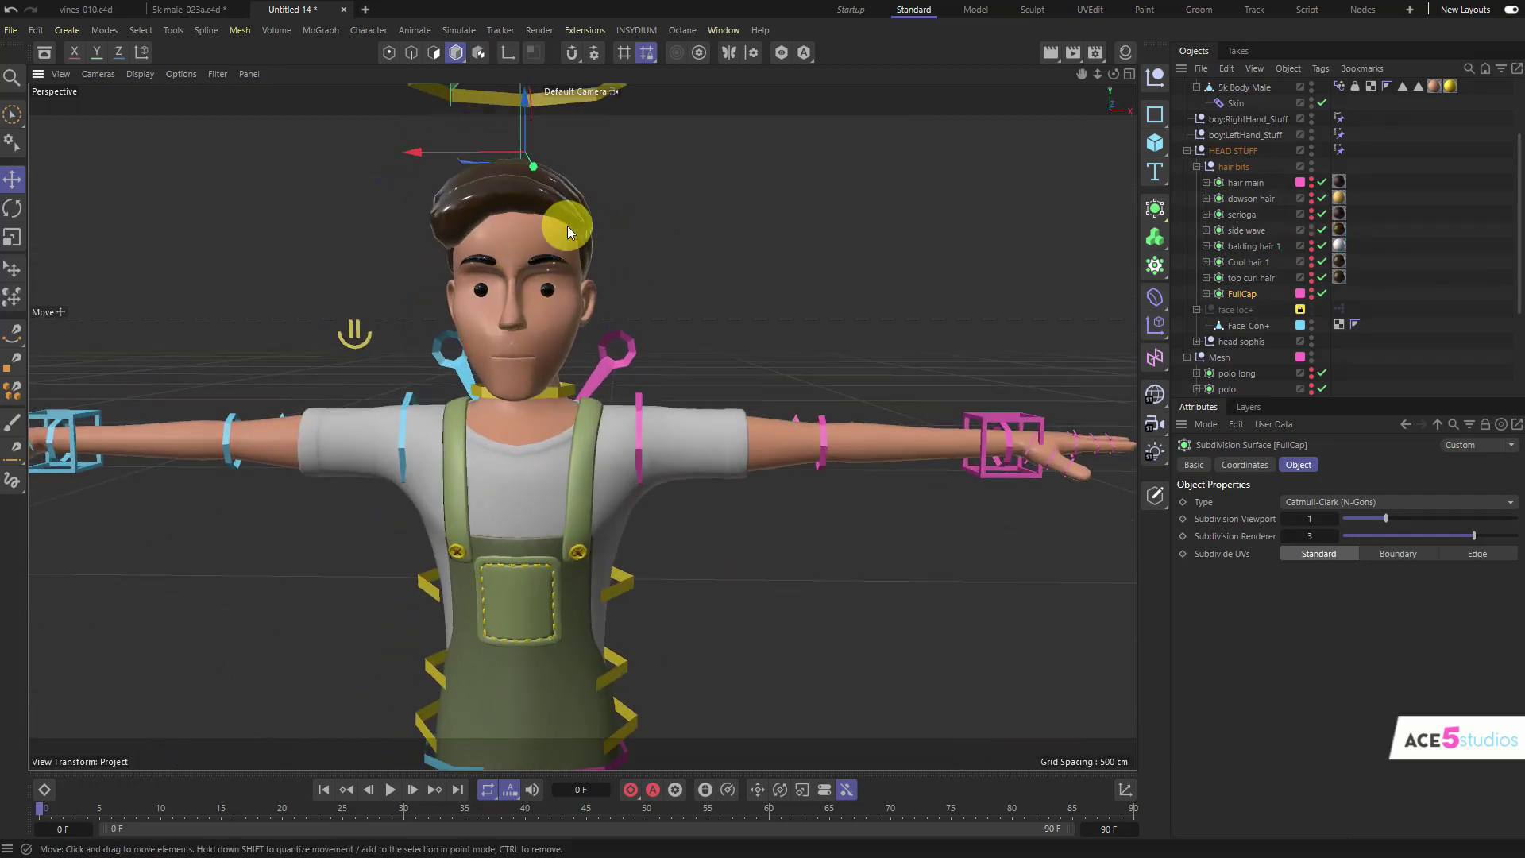
pyautogui.keyDown('alt'); pyautogui.moveTo(567, 226); pyautogui.dragTo(584, 274, button='middle'); pyautogui.keyUp('alt')
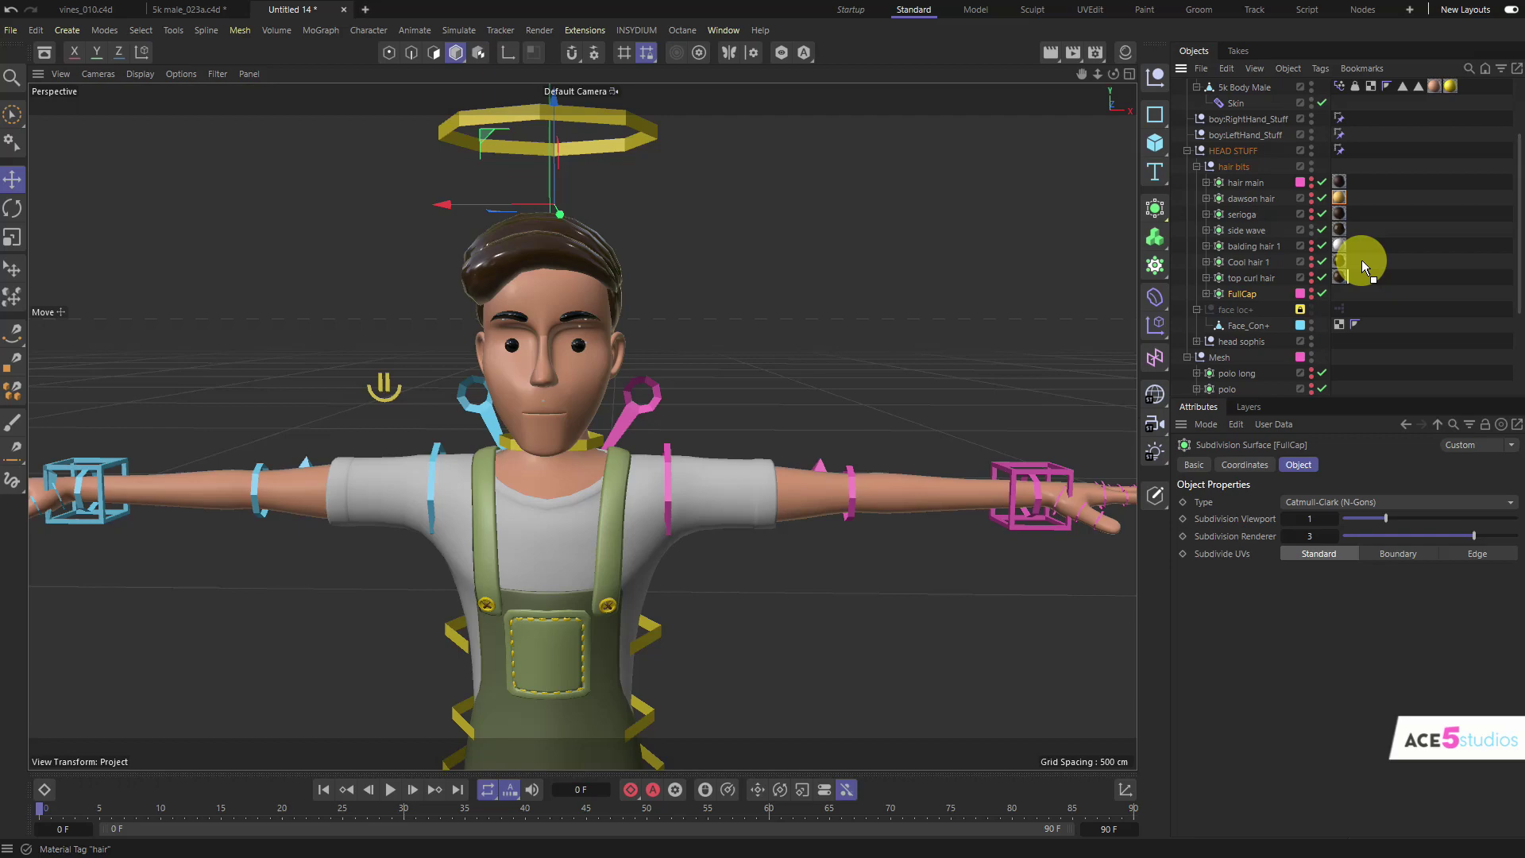
# Step: Move the blond hair material tag from dawson hair to side wave
pyautogui.moveTo(1362, 260); pyautogui.dragTo(1361, 229)
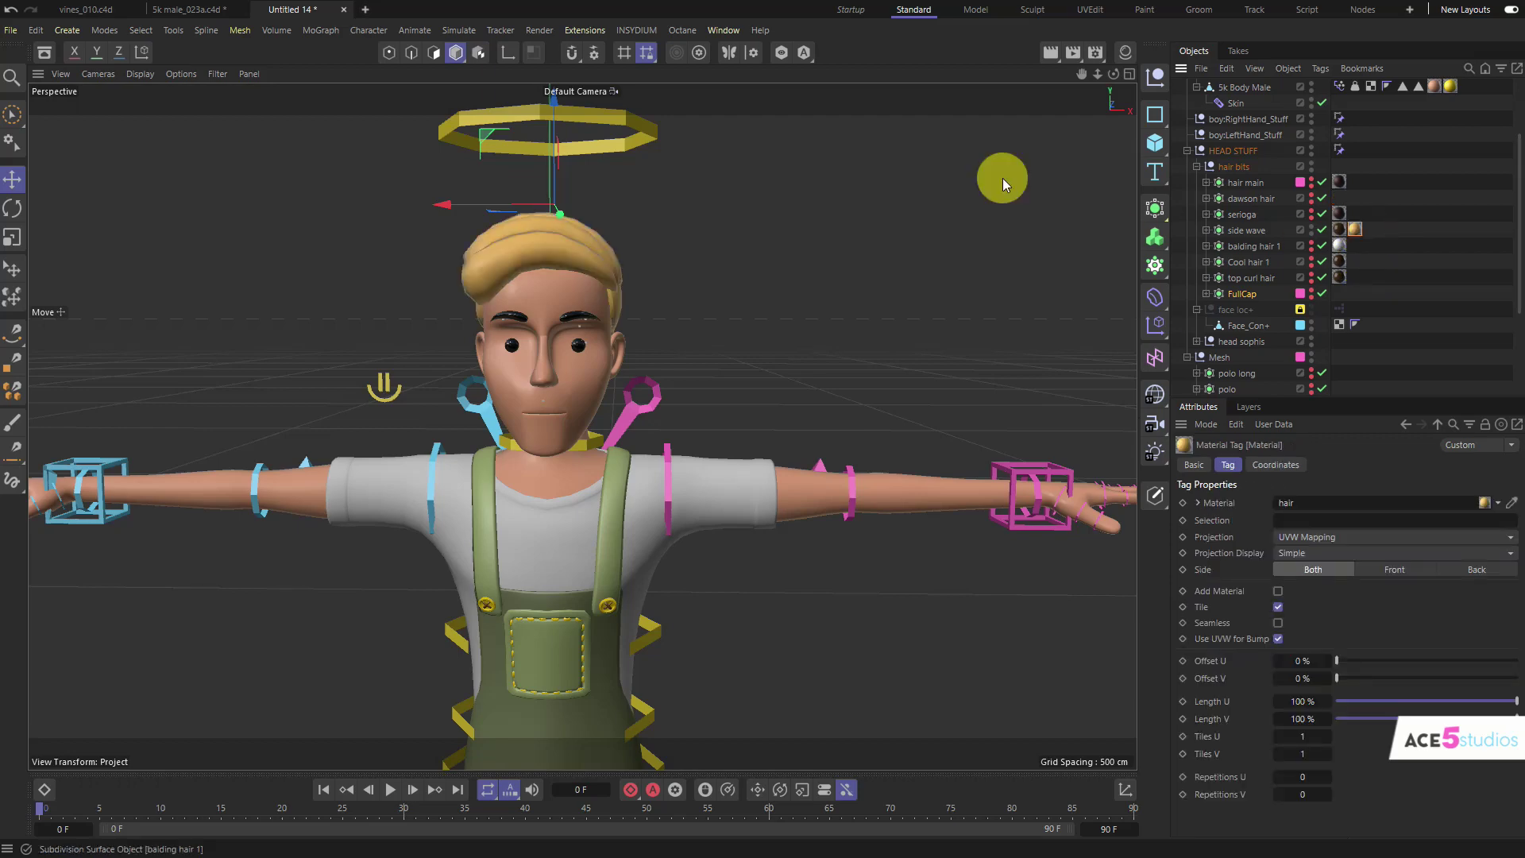
pyautogui.click(1126, 52)
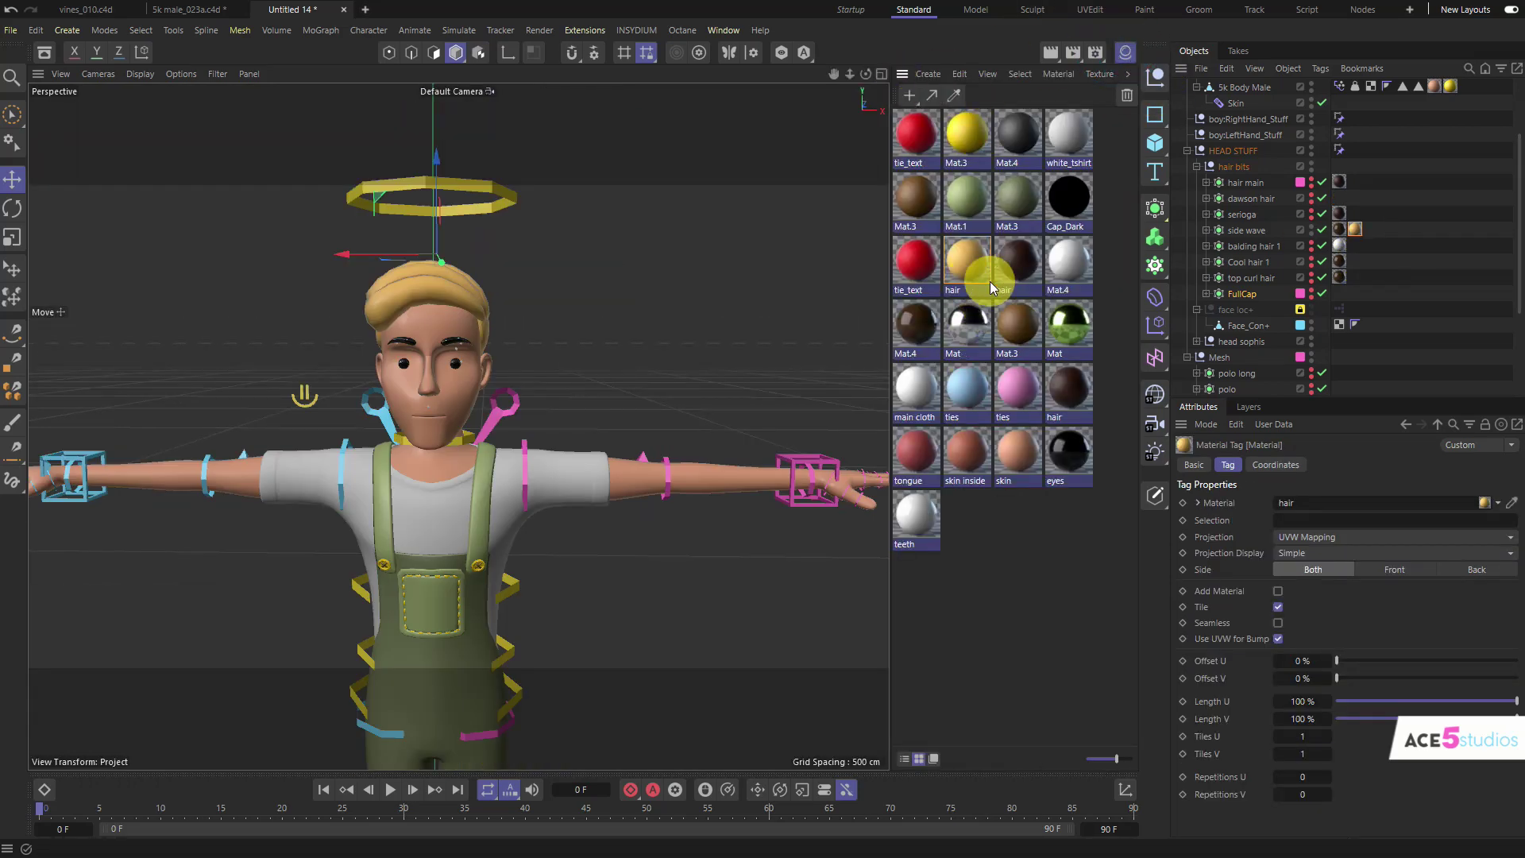
pyautogui.click(1126, 52)
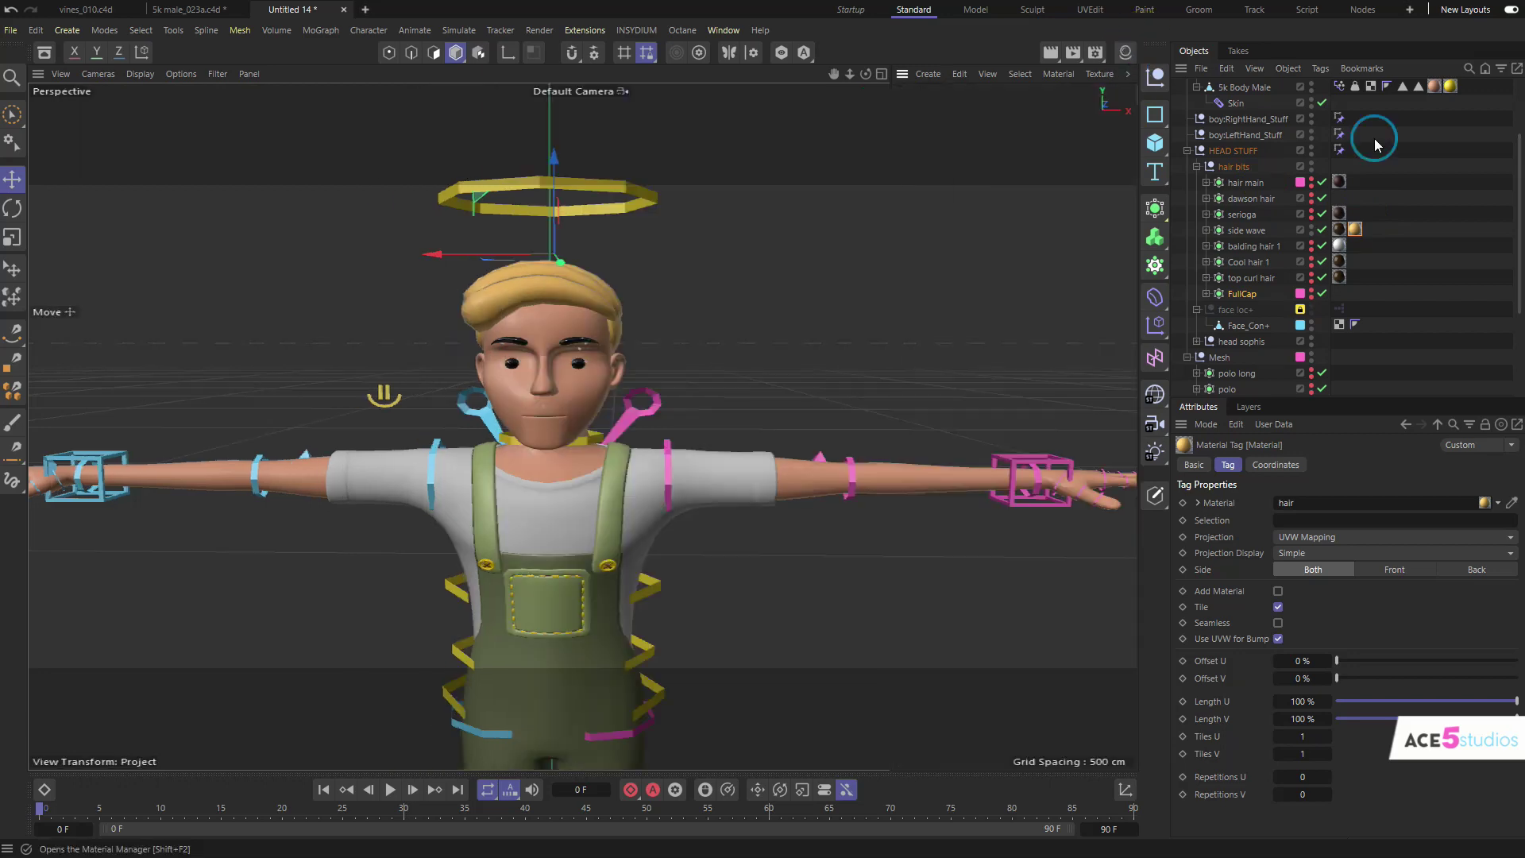
# Step: Recolor the side wave's blond hair material to turquoise with a hue of 176°
pyautogui.doubleClick(1355, 229)
pyautogui.click(1411, 662)
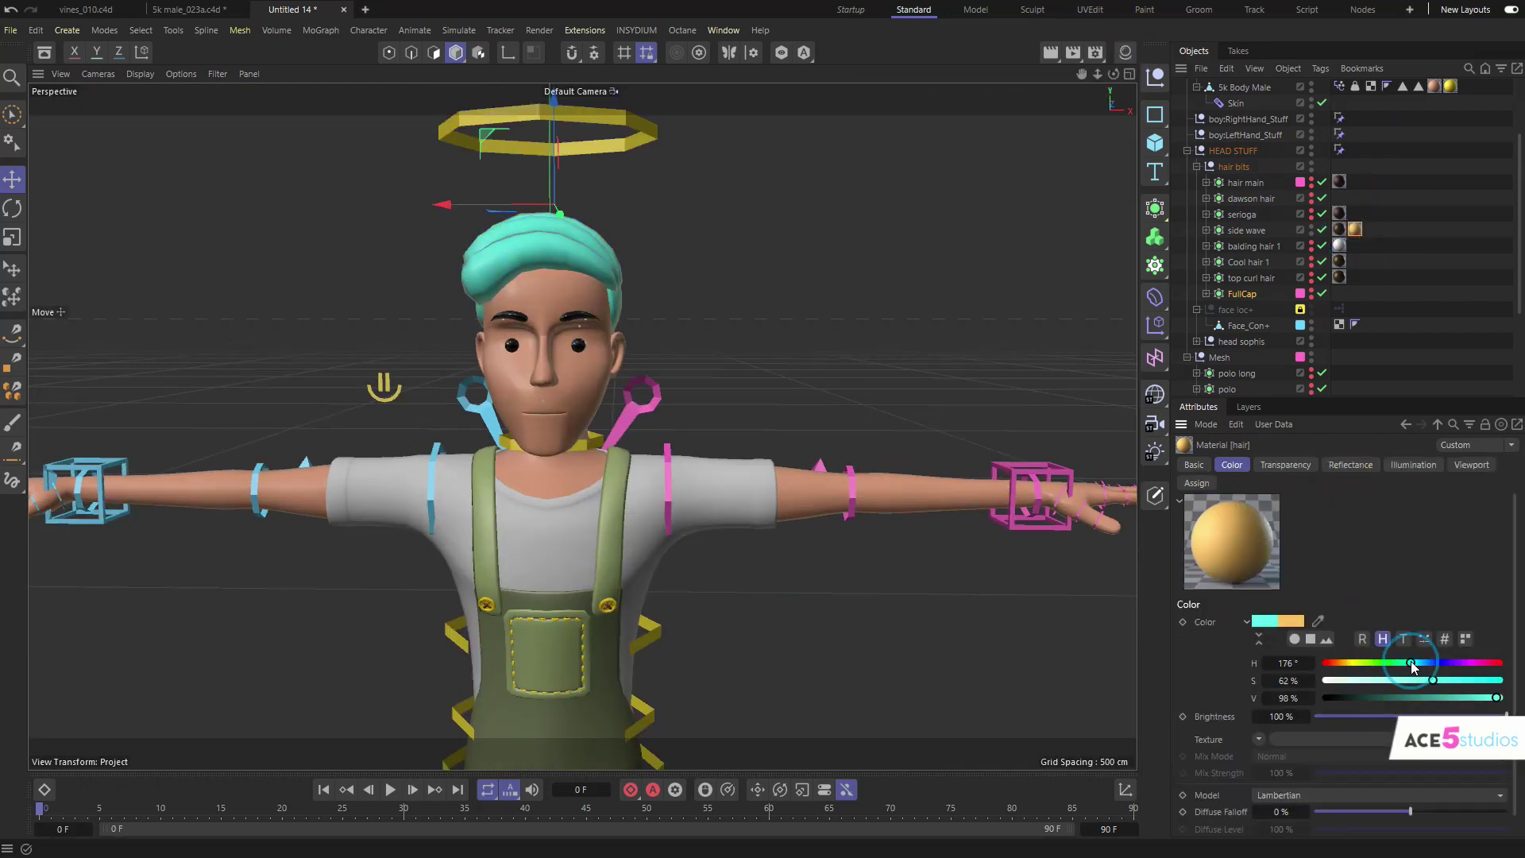
pyautogui.moveTo(567, 448)
pyautogui.keyDown('alt'); pyautogui.mouseDown()
pyautogui.moveTo(729, 408)
pyautogui.moveTo(653, 488)
pyautogui.moveTo(550, 461)
pyautogui.mouseUp(); pyautogui.keyUp('alt')
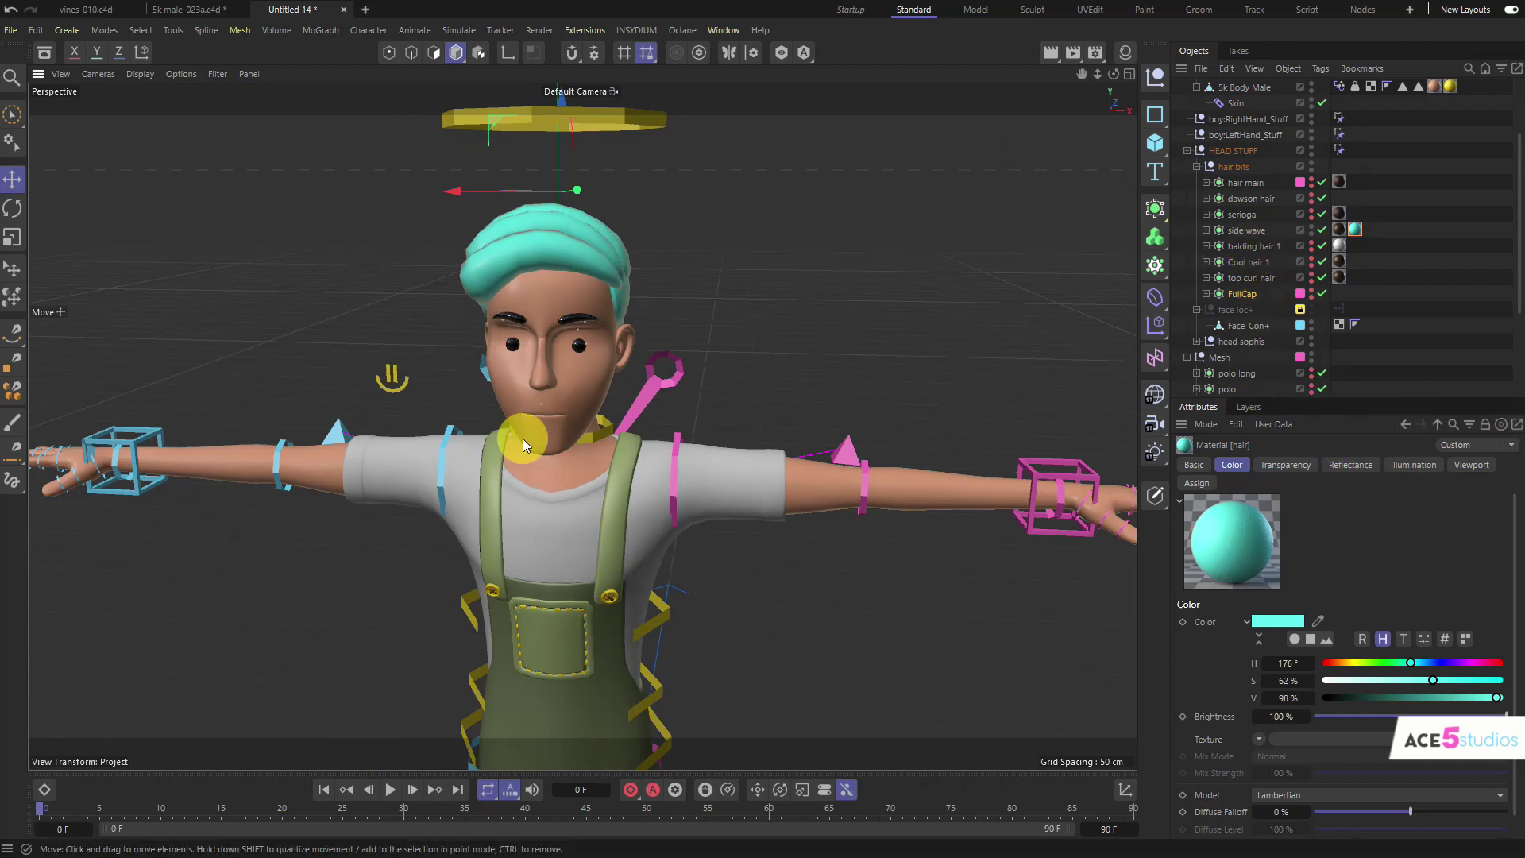
# Step: Hide the character's overalls and tshirt Crop objects
pyautogui.keyDown('alt'); pyautogui.moveTo(507, 521); pyautogui.dragTo(599, 334); pyautogui.keyUp('alt')
pyautogui.keyDown('alt'); pyautogui.moveTo(599, 334); pyautogui.dragTo(626, 232, button='middle'); pyautogui.keyUp('alt')
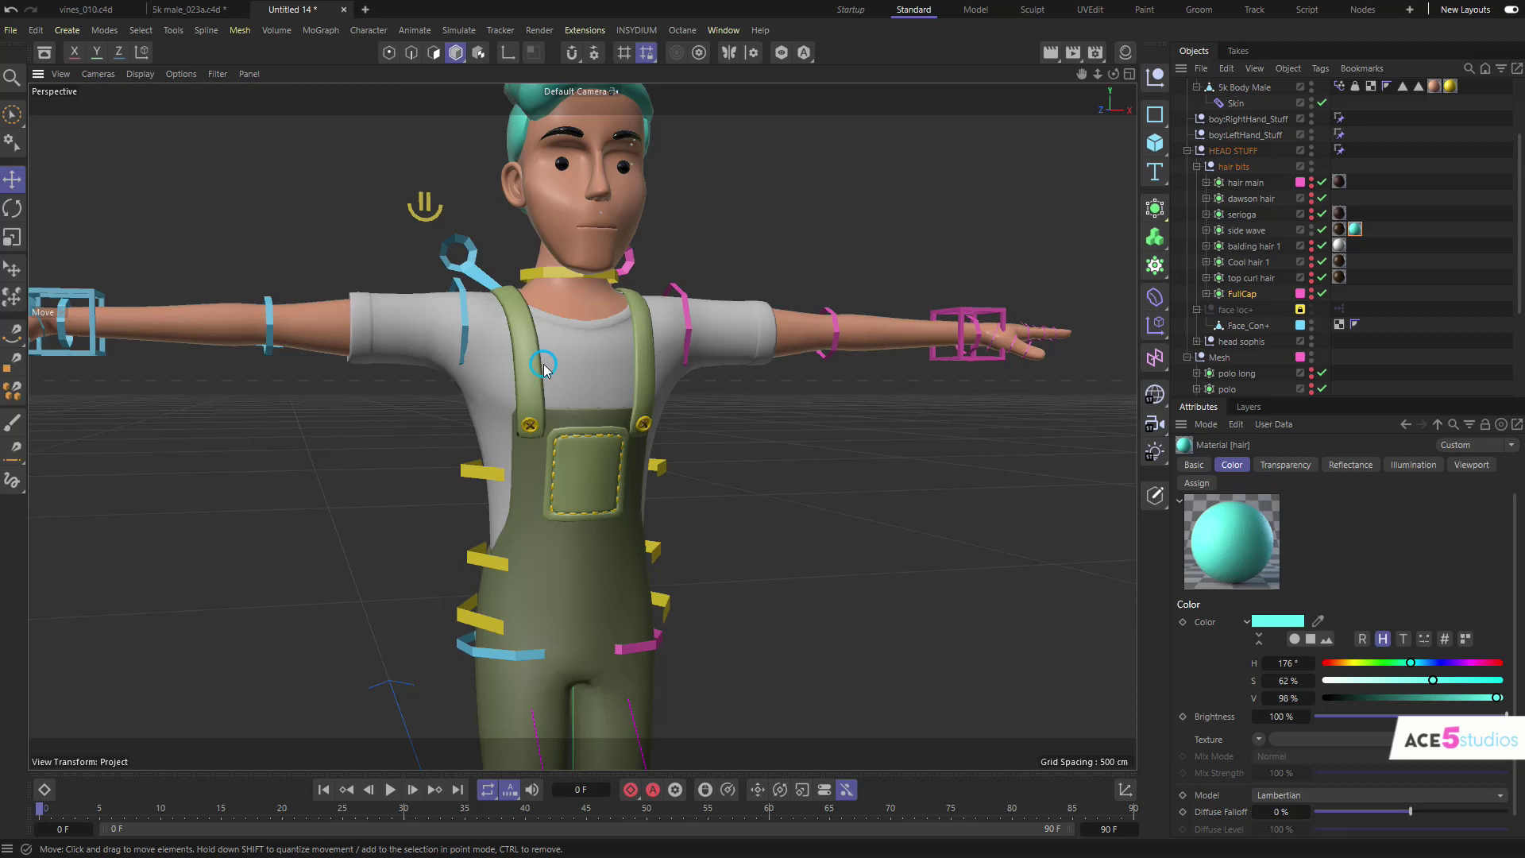
pyautogui.click(544, 369)
pyautogui.scroll(-5, 1259, 324)
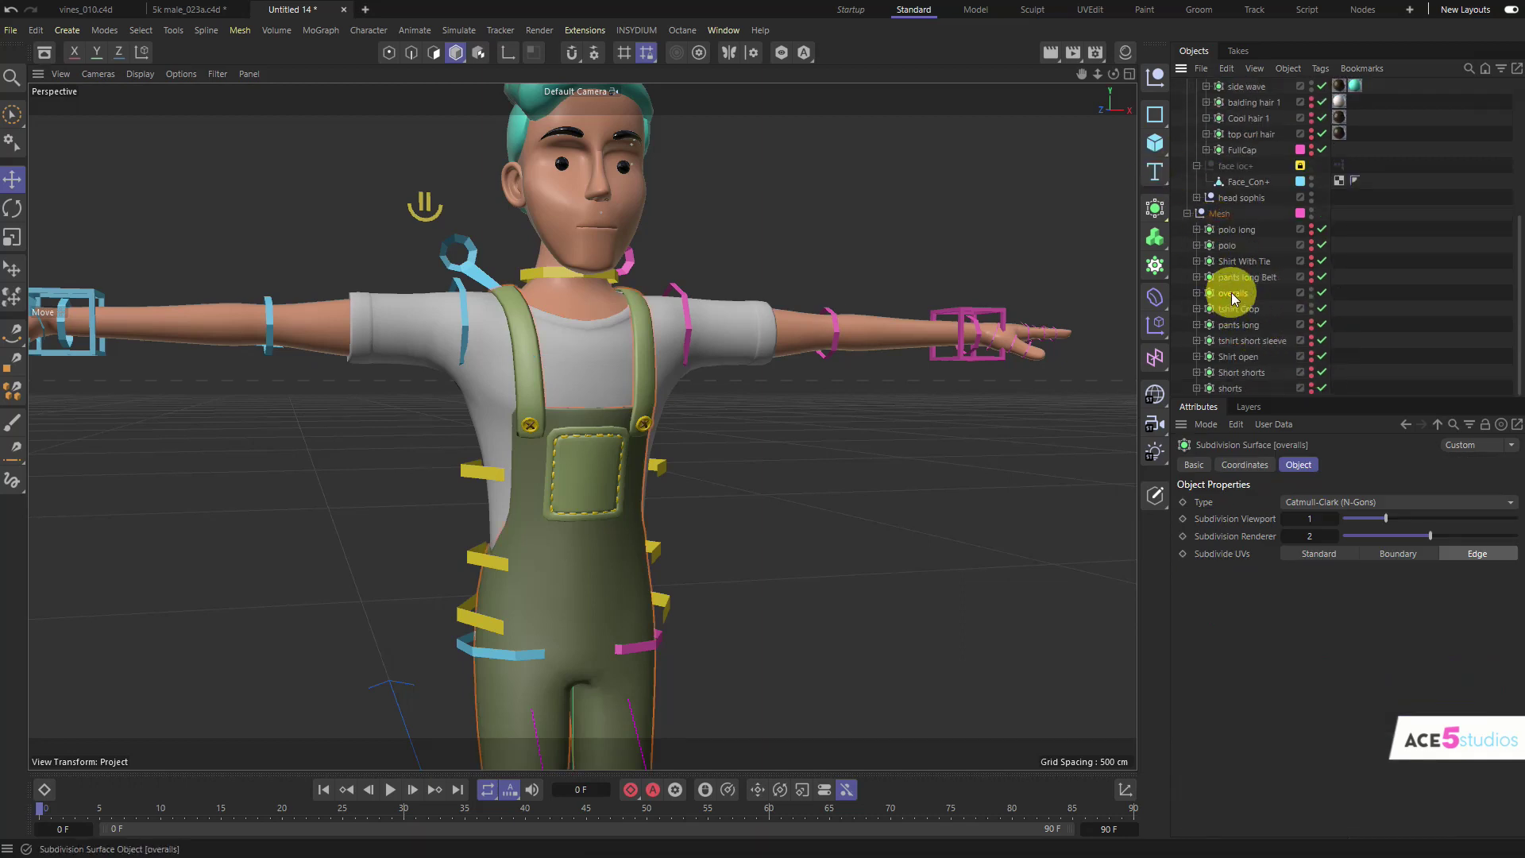
pyautogui.click(1310, 293)
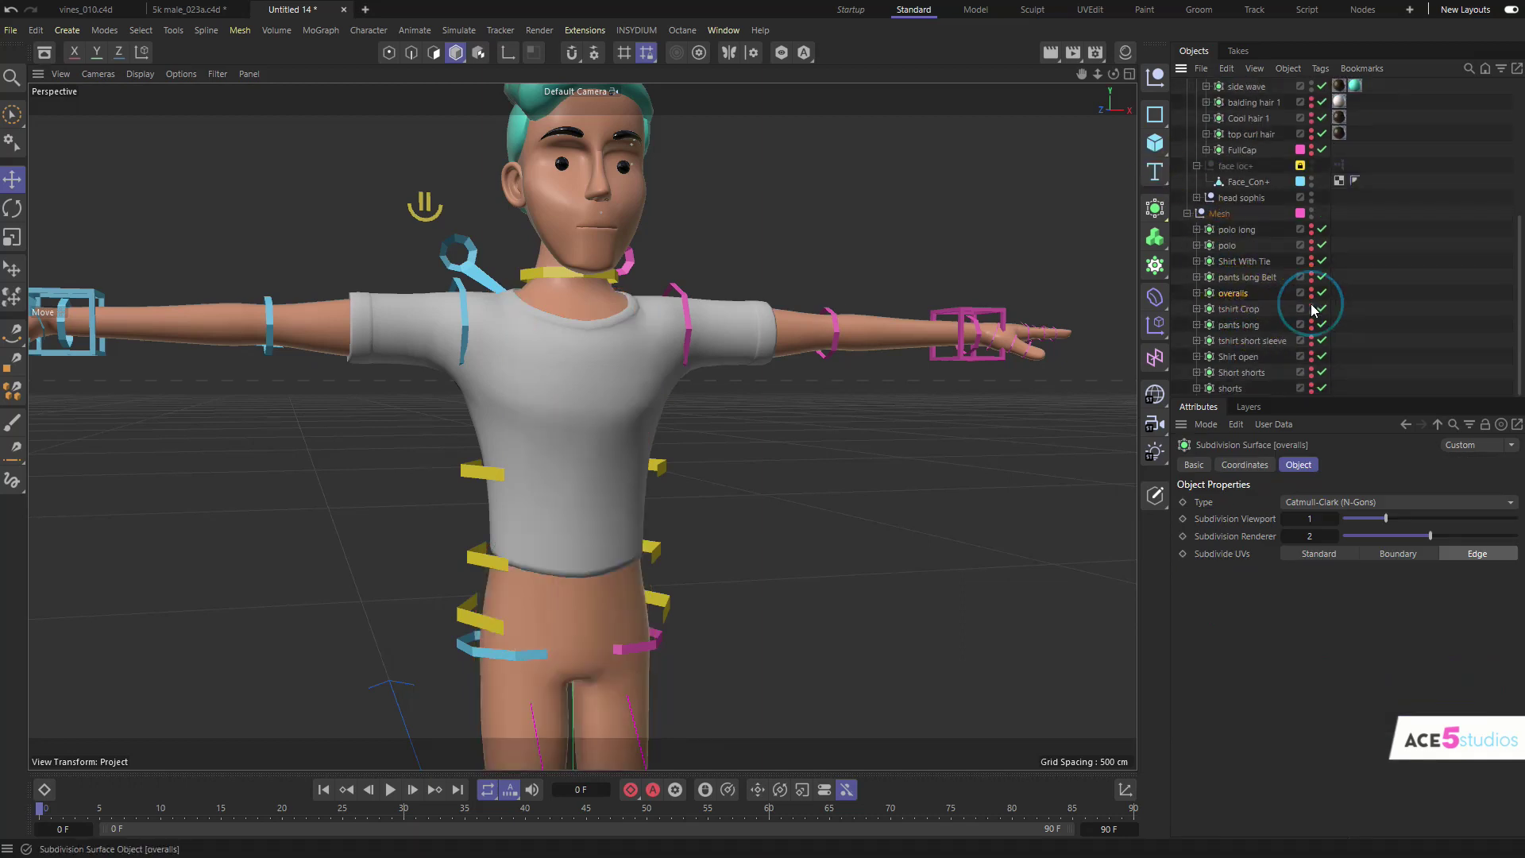
pyautogui.click(1310, 308)
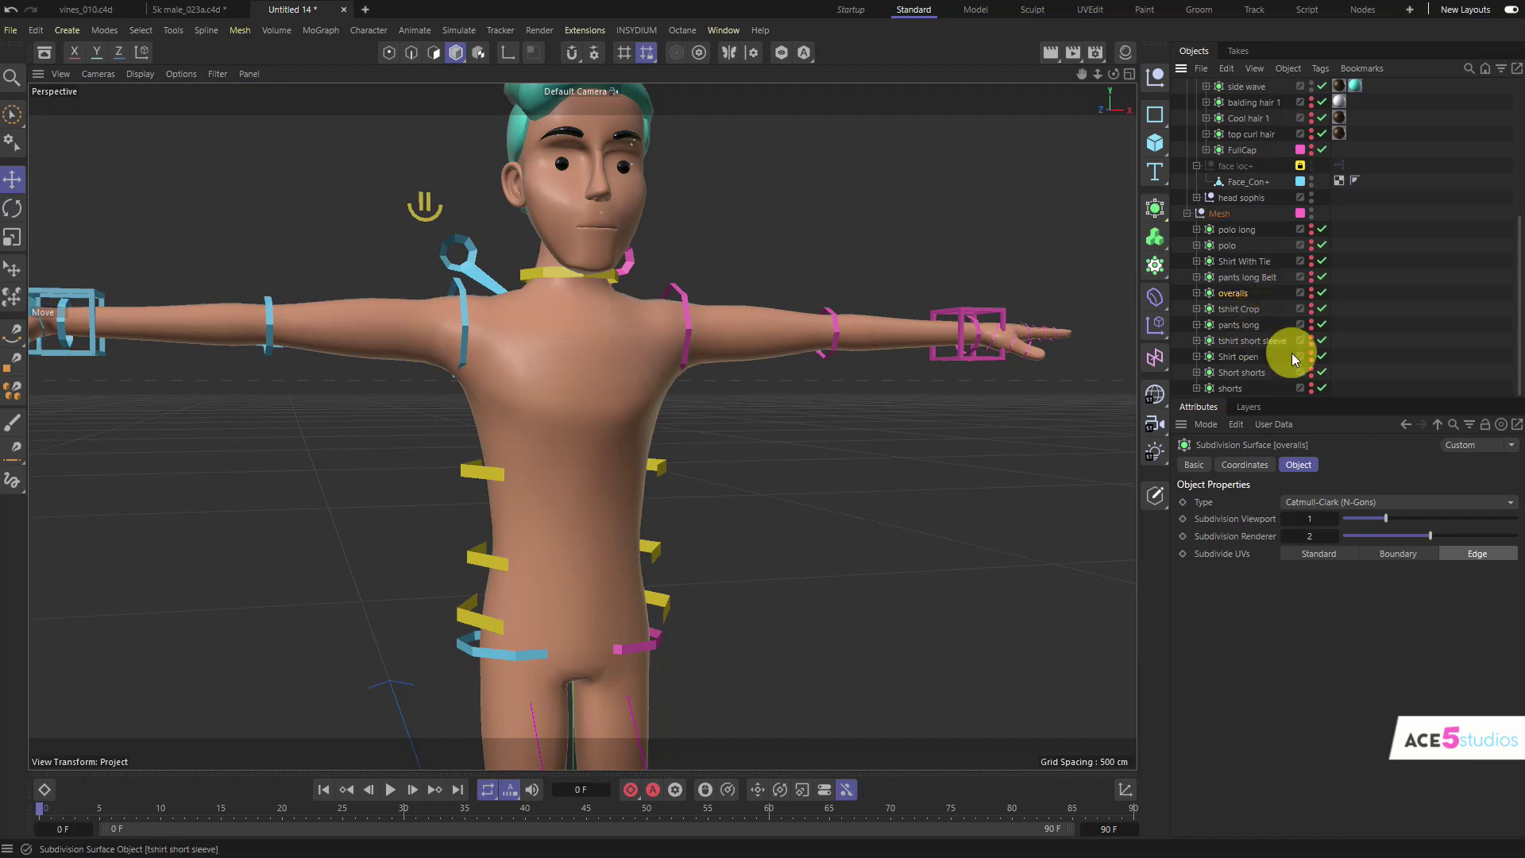
# Step: Show the pants long object on the character and check the full figure
pyautogui.click(1311, 324)
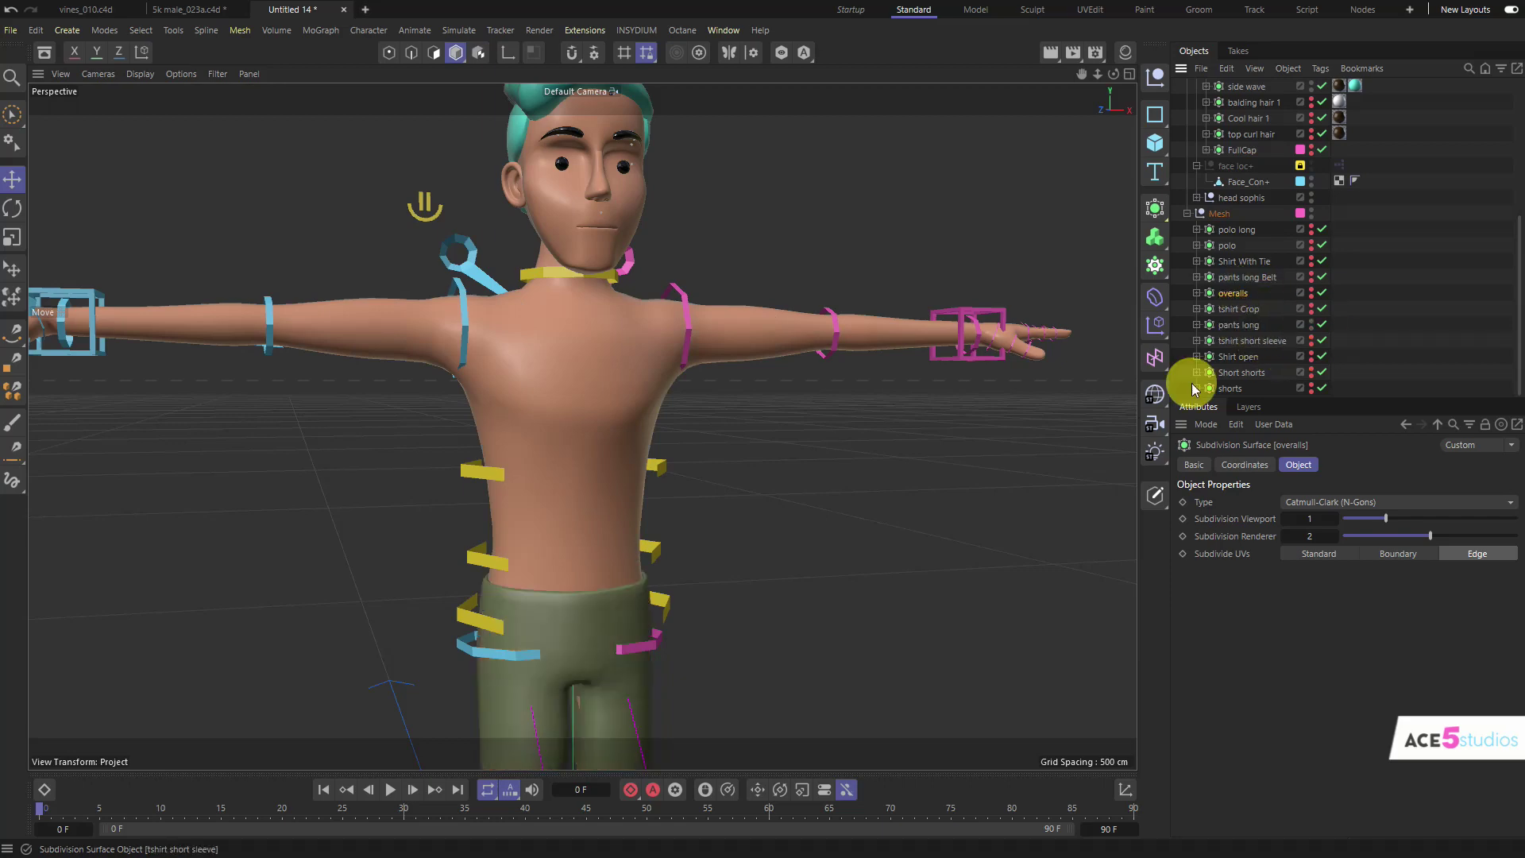
pyautogui.keyDown('alt'); pyautogui.moveTo(652, 451); pyautogui.dragTo(624, 329, button='middle'); pyautogui.keyUp('alt')
pyautogui.keyDown('alt'); pyautogui.moveTo(624, 329); pyautogui.dragTo(542, 370, button='right'); pyautogui.keyUp('alt')
pyautogui.keyDown('alt'); pyautogui.moveTo(614, 296); pyautogui.dragTo(601, 388, button='middle'); pyautogui.keyUp('alt')
pyautogui.keyDown('alt'); pyautogui.moveTo(600, 375); pyautogui.dragTo(782, 331, button='right'); pyautogui.keyUp('alt')
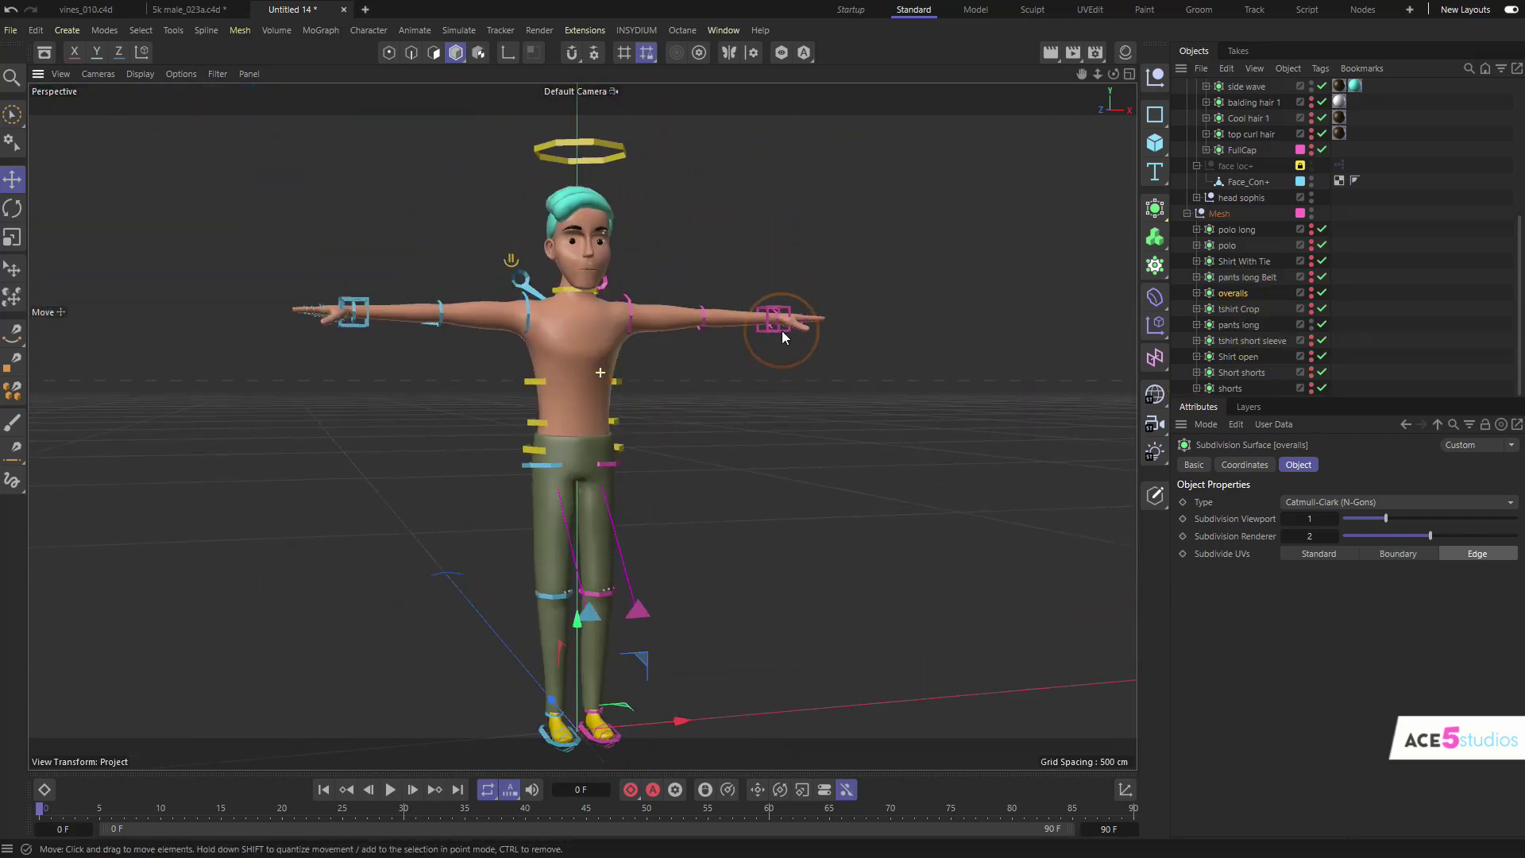
# Step: Show the polo shirt on the character and inspect its fit from several angles
pyautogui.keyDown('alt'); pyautogui.click(1311, 247); pyautogui.keyUp('alt')
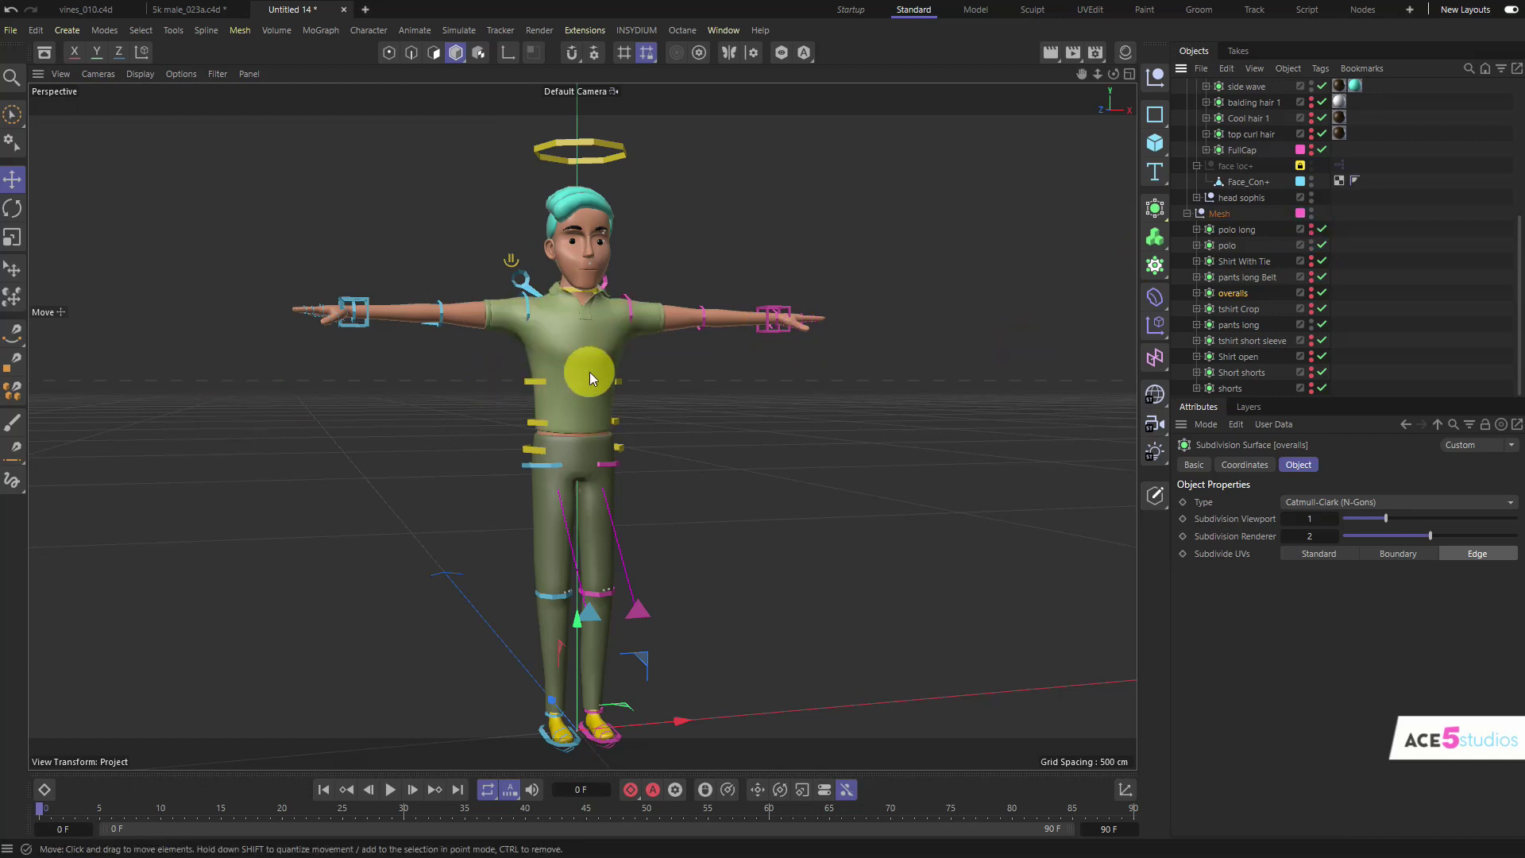
pyautogui.keyDown('alt'); pyautogui.moveTo(588, 371); pyautogui.dragTo(426, 378); pyautogui.keyUp('alt')
pyautogui.keyDown('alt'); pyautogui.moveTo(602, 415); pyautogui.dragTo(592, 357, button='right'); pyautogui.keyUp('alt')
pyautogui.keyDown('alt'); pyautogui.moveTo(594, 358); pyautogui.dragTo(645, 362); pyautogui.keyUp('alt')
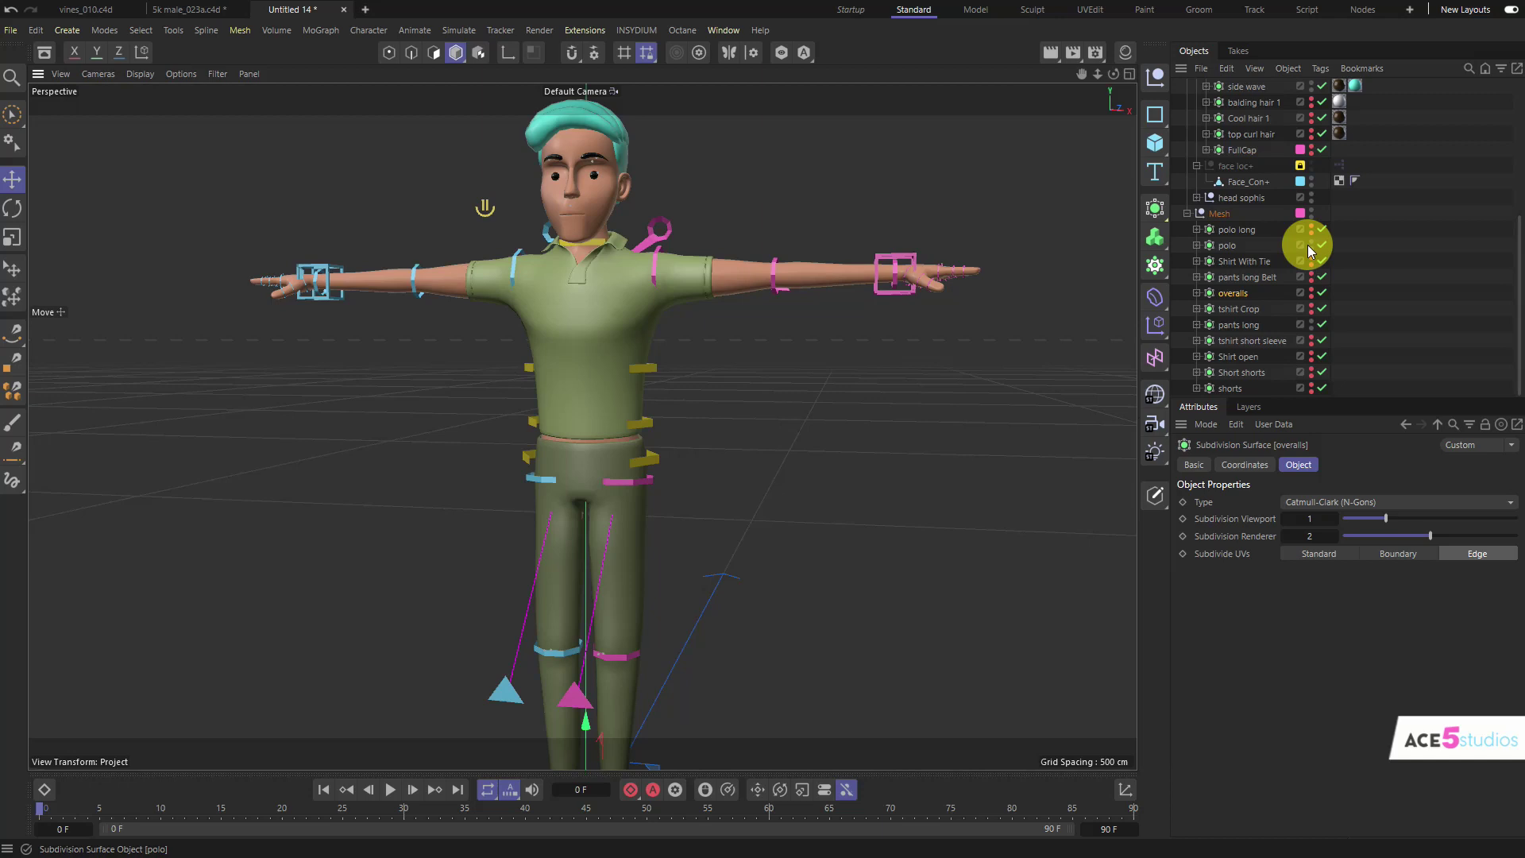
pyautogui.keyDown('alt'); pyautogui.moveTo(453, 450); pyautogui.dragTo(659, 436); pyautogui.keyUp('alt')
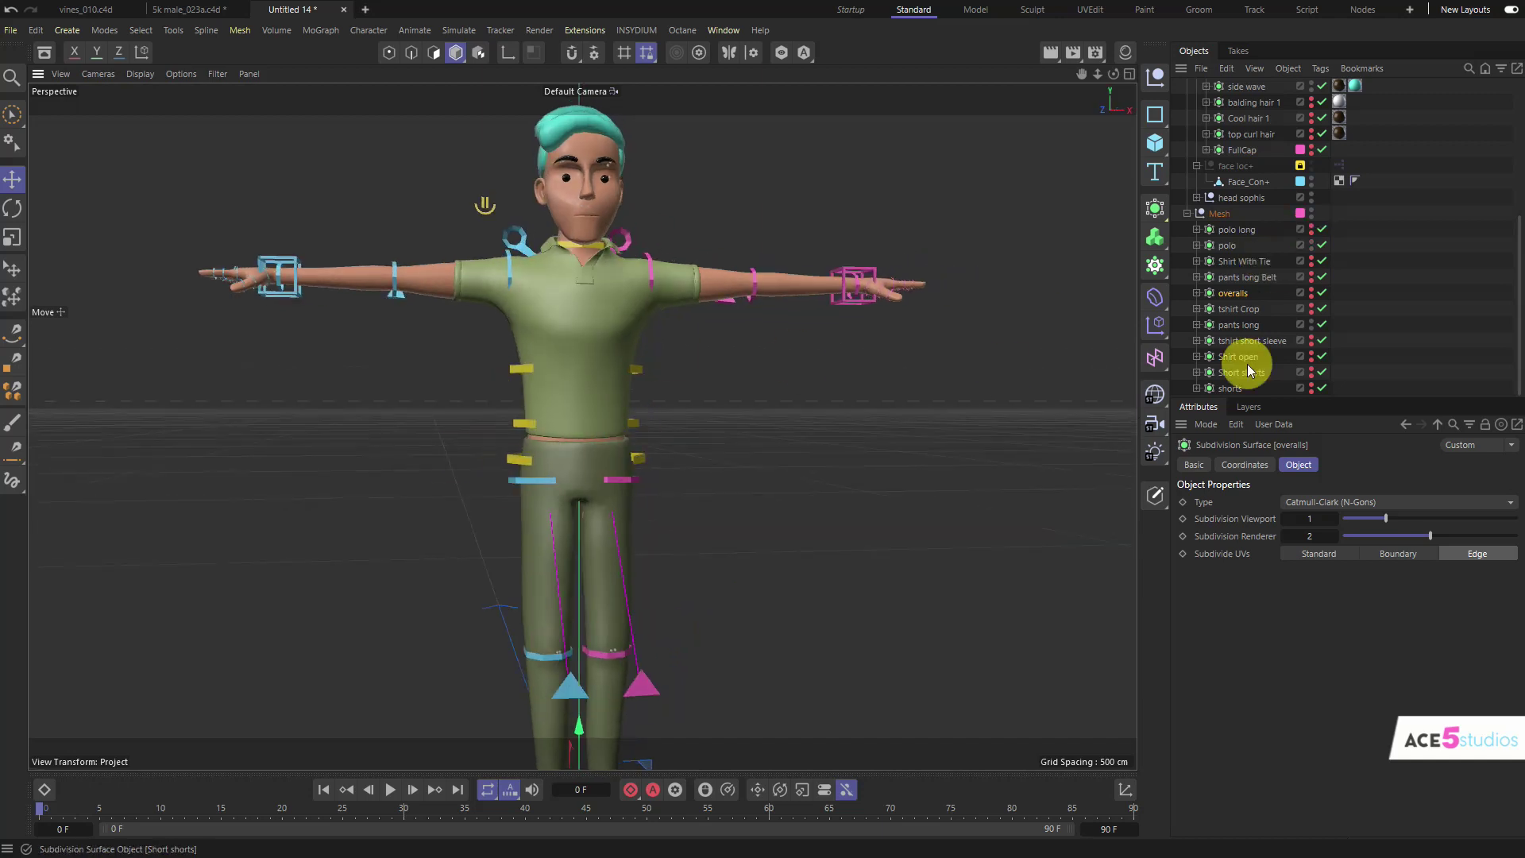
# Step: Show the polo long shirt and hide the shorter polo
pyautogui.click(1311, 225)
pyautogui.click(1310, 243)
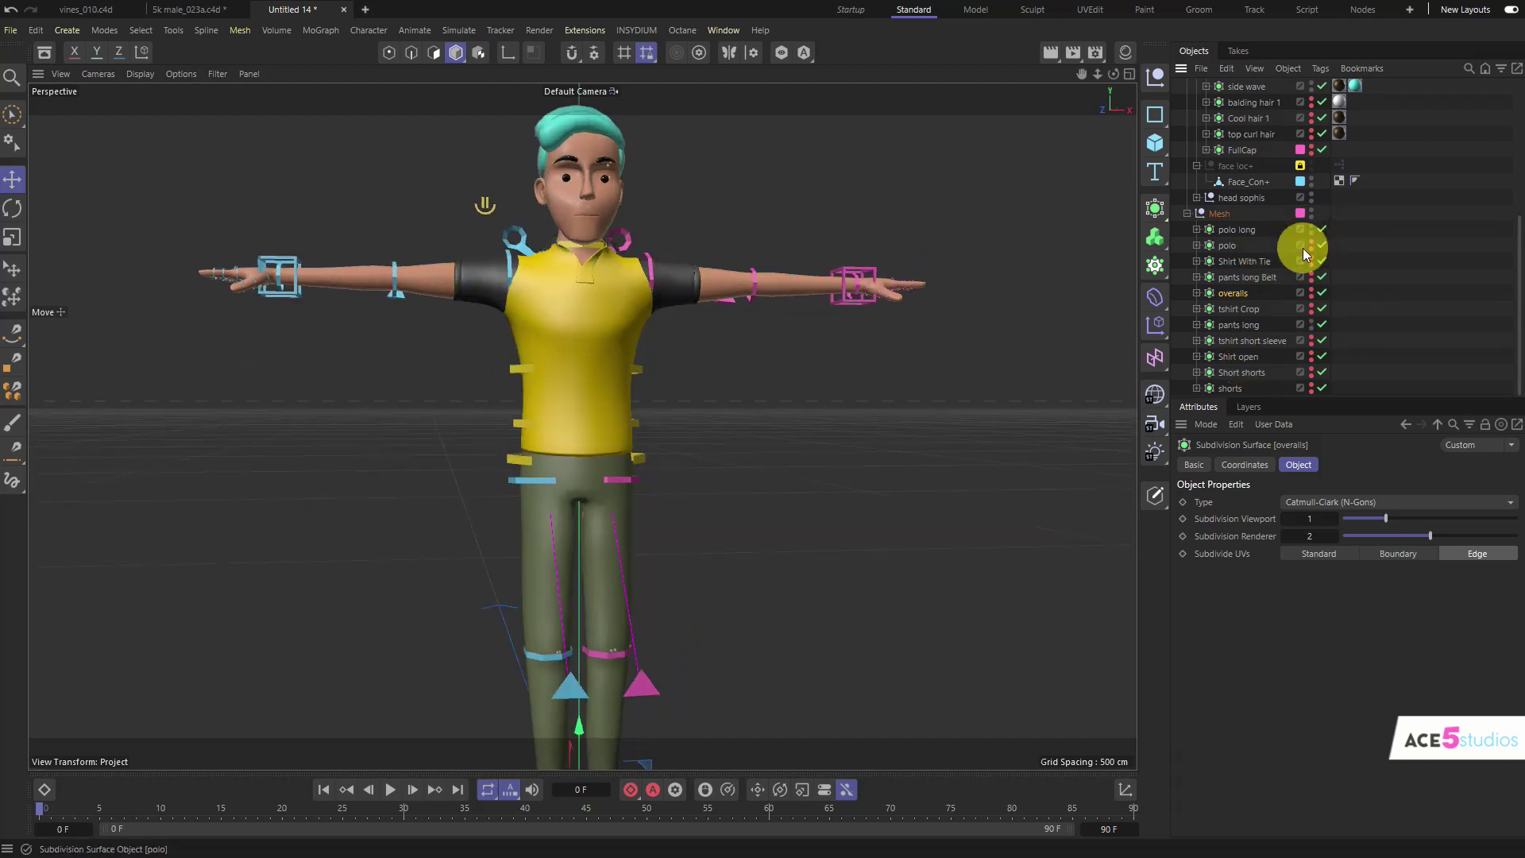
pyautogui.keyDown('alt'); pyautogui.moveTo(588, 439); pyautogui.dragTo(651, 453); pyautogui.keyUp('alt')
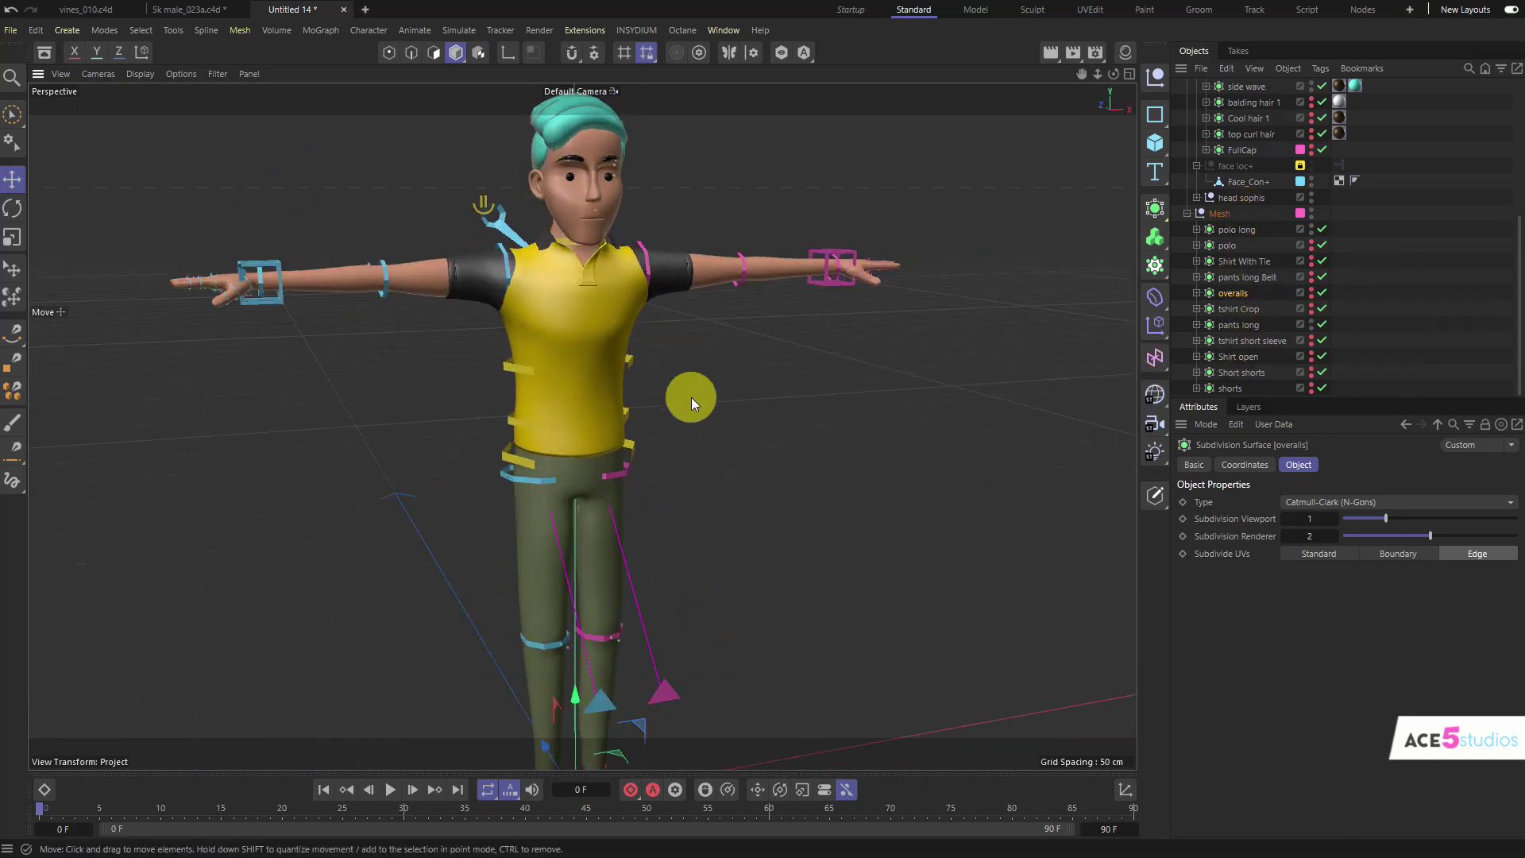
# Step: Disable the Surface deformer inside the polo long object and select its polo shirt base mesh
pyautogui.keyDown('alt'); pyautogui.moveTo(552, 422); pyautogui.dragTo(573, 418); pyautogui.keyUp('alt')
pyautogui.keyDown('alt'); pyautogui.moveTo(556, 384); pyautogui.dragTo(623, 359, button='right'); pyautogui.keyUp('alt')
pyautogui.keyDown('alt'); pyautogui.moveTo(635, 288); pyautogui.dragTo(641, 360, button='middle'); pyautogui.keyUp('alt')
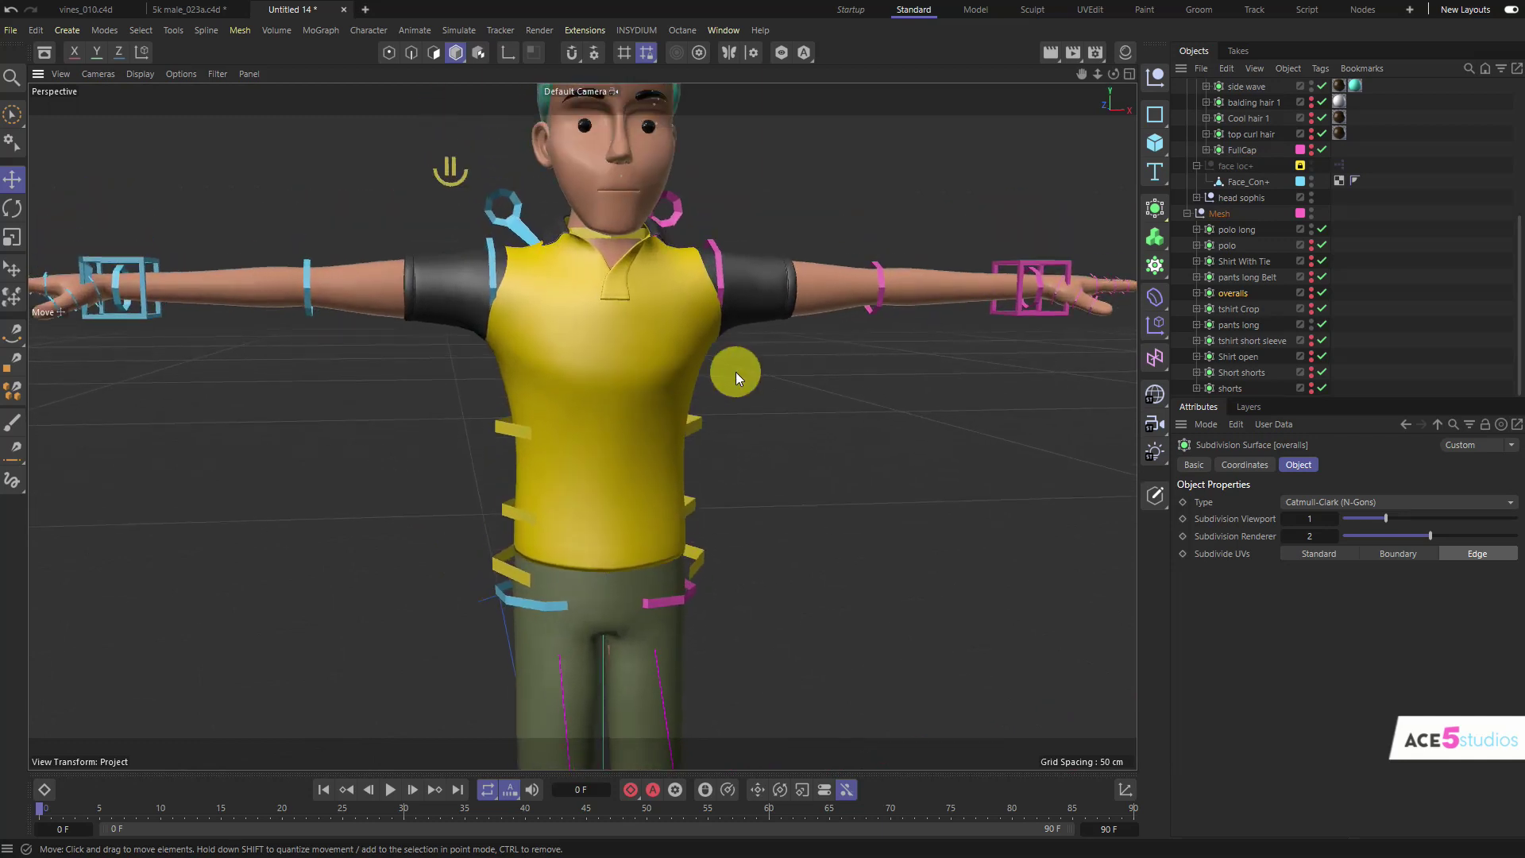
pyautogui.click(1237, 230)
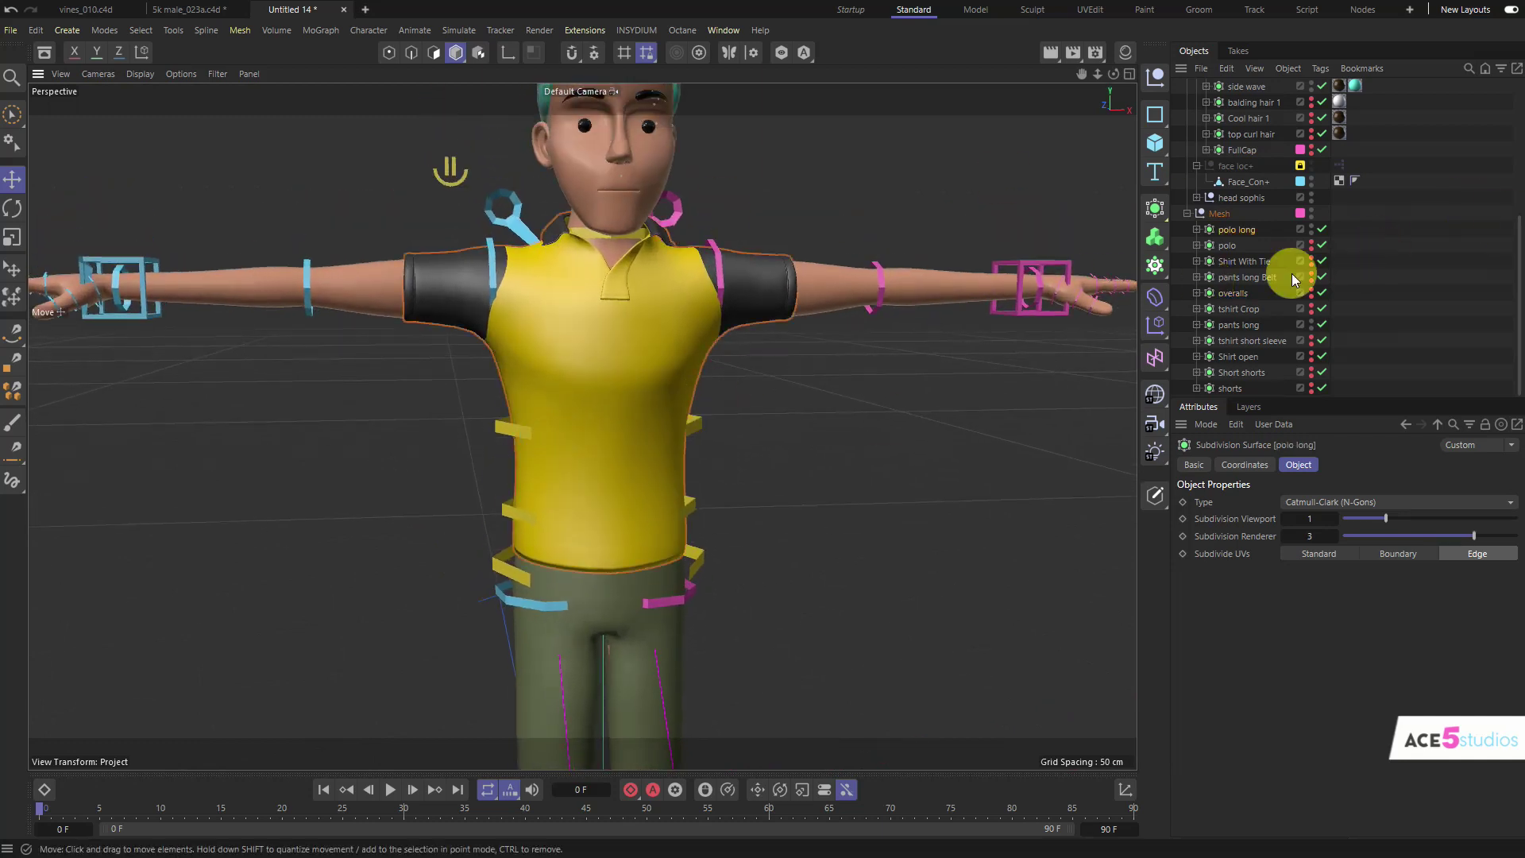
pyautogui.click(1196, 229)
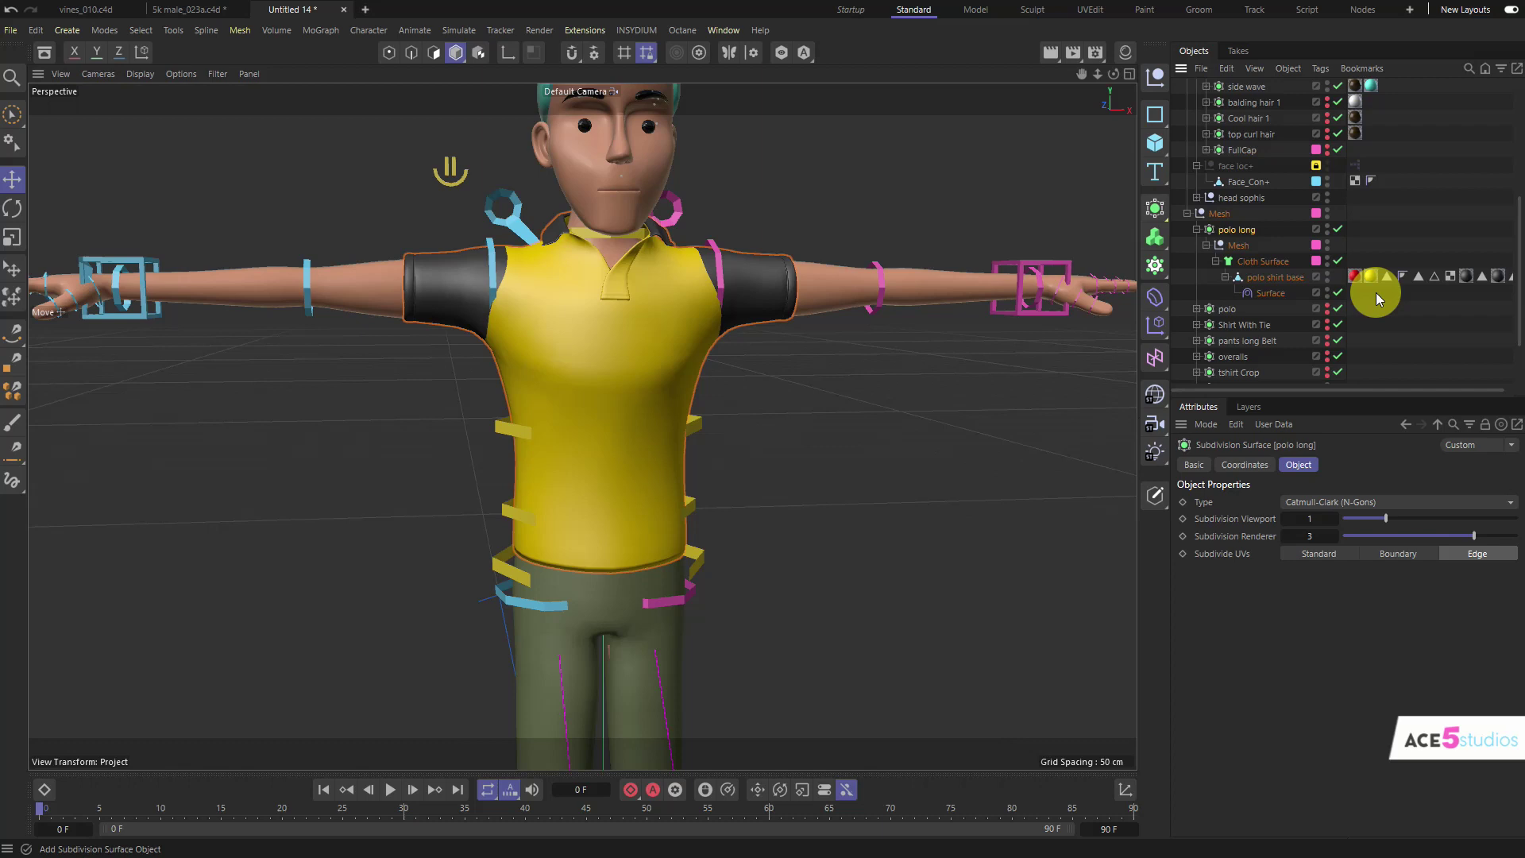
pyautogui.click(1269, 294)
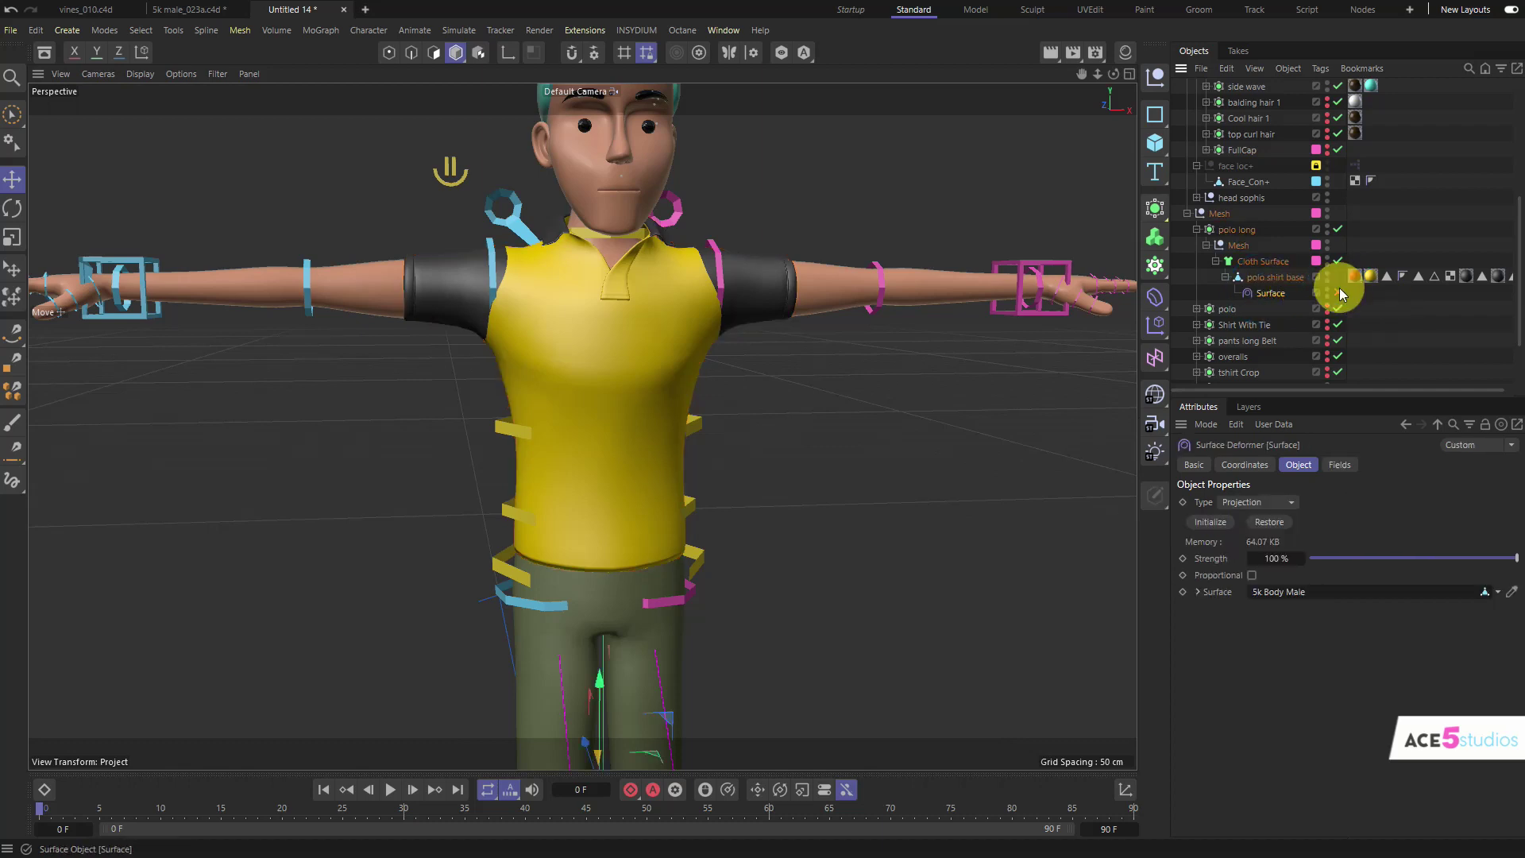
pyautogui.click(1263, 276)
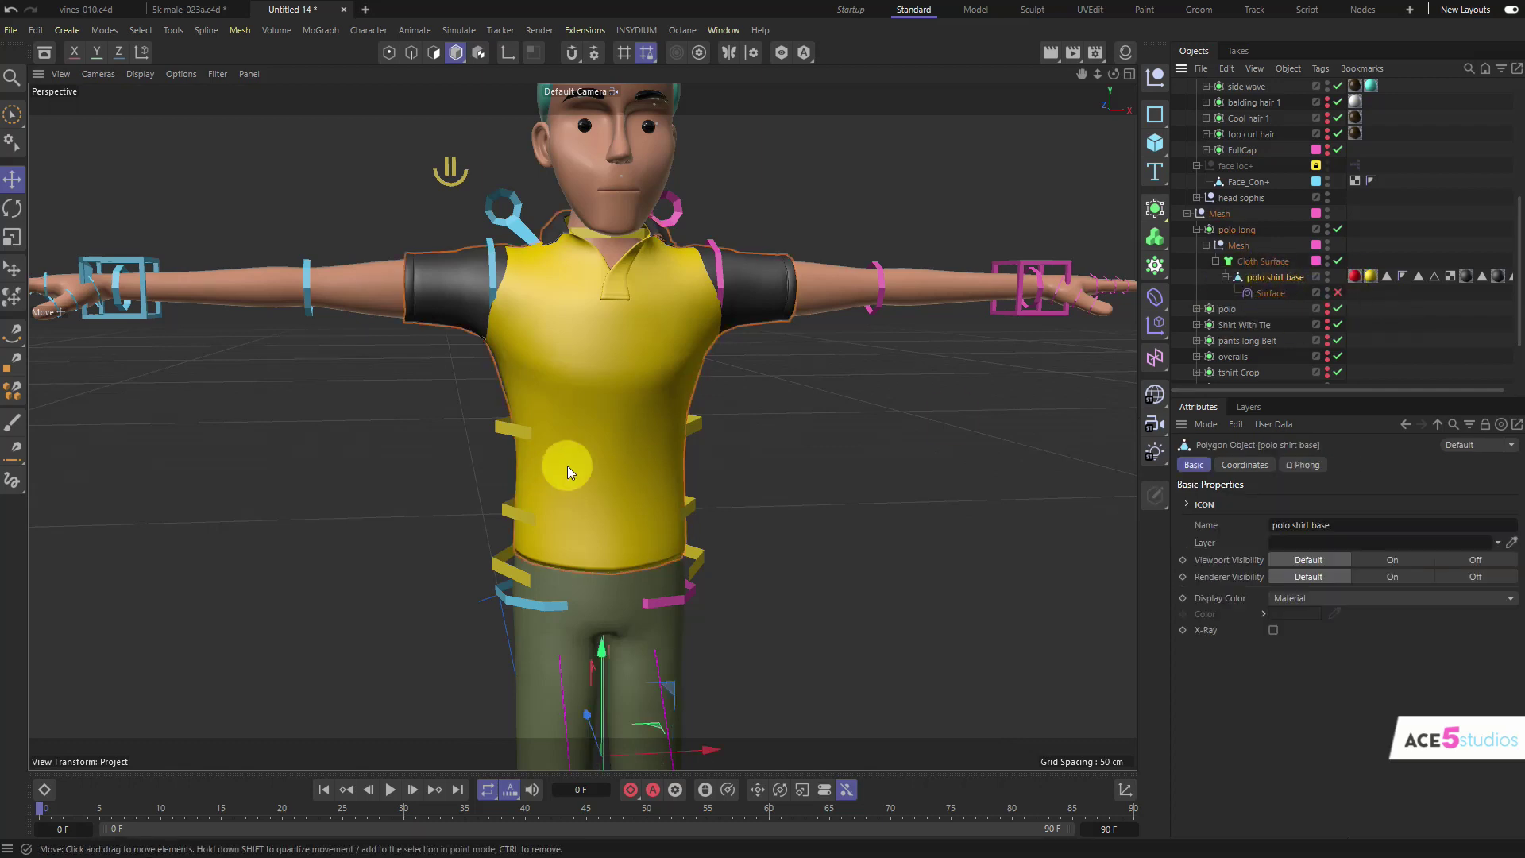
# Step: Scale the hem points of the polo shirt base outward and try moving them vertically
pyautogui.keyDown('alt'); pyautogui.moveTo(568, 468); pyautogui.dragTo(574, 425); pyautogui.keyUp('alt')
pyautogui.keyDown('alt'); pyautogui.moveTo(573, 425); pyautogui.dragTo(597, 381, button='right'); pyautogui.keyUp('alt')
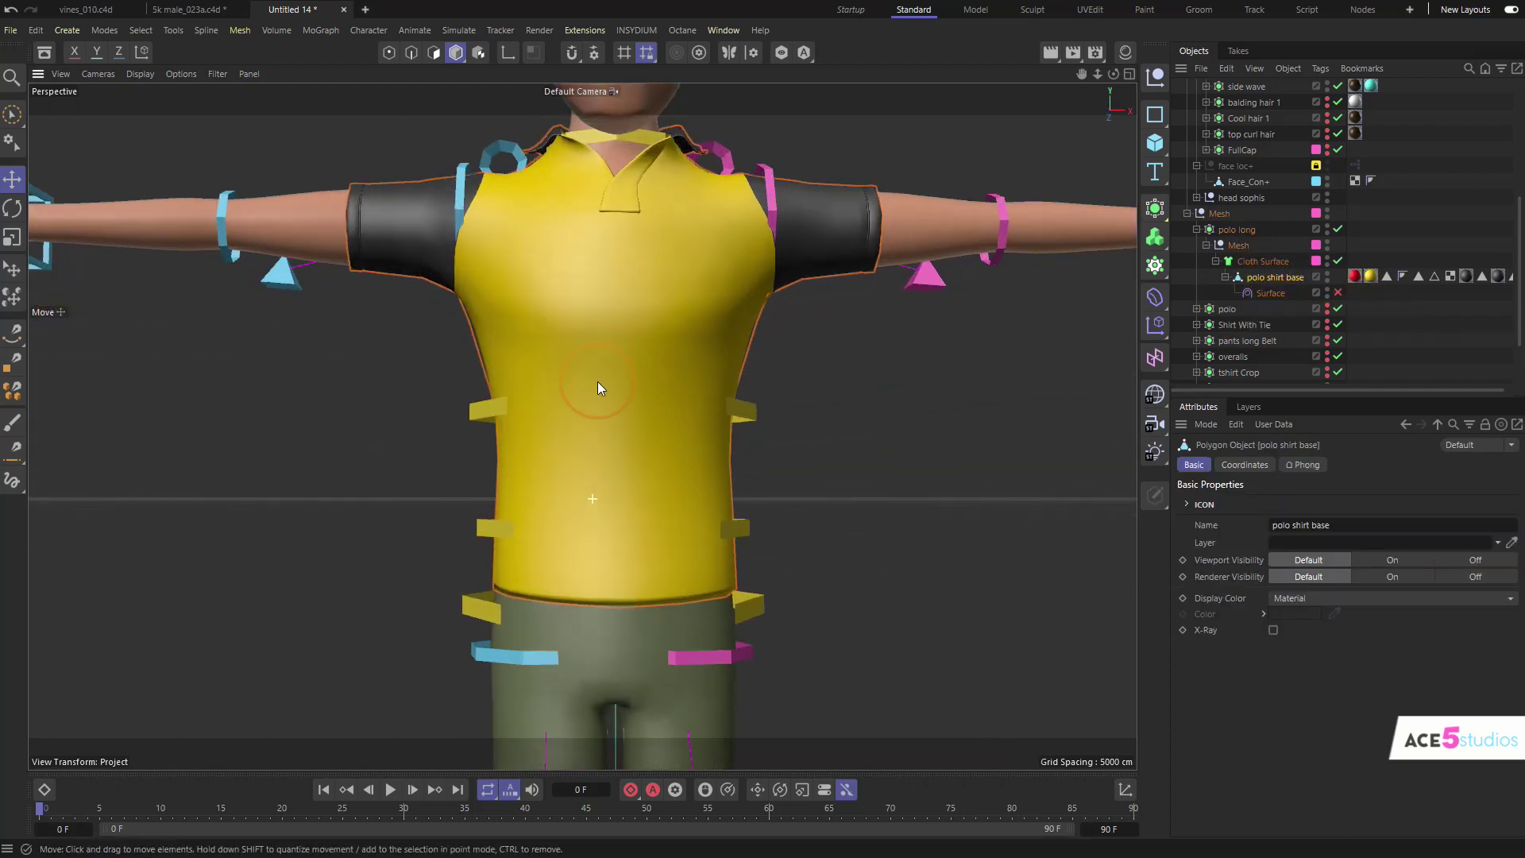
pyautogui.click(417, 54)
pyautogui.moveTo(440, 502); pyautogui.dragTo(798, 606)
pyautogui.keyDown('alt'); pyautogui.moveTo(442, 511); pyautogui.dragTo(615, 548); pyautogui.keyUp('alt')
pyautogui.press('t')
pyautogui.moveTo(731, 567); pyautogui.dragTo(756, 565)
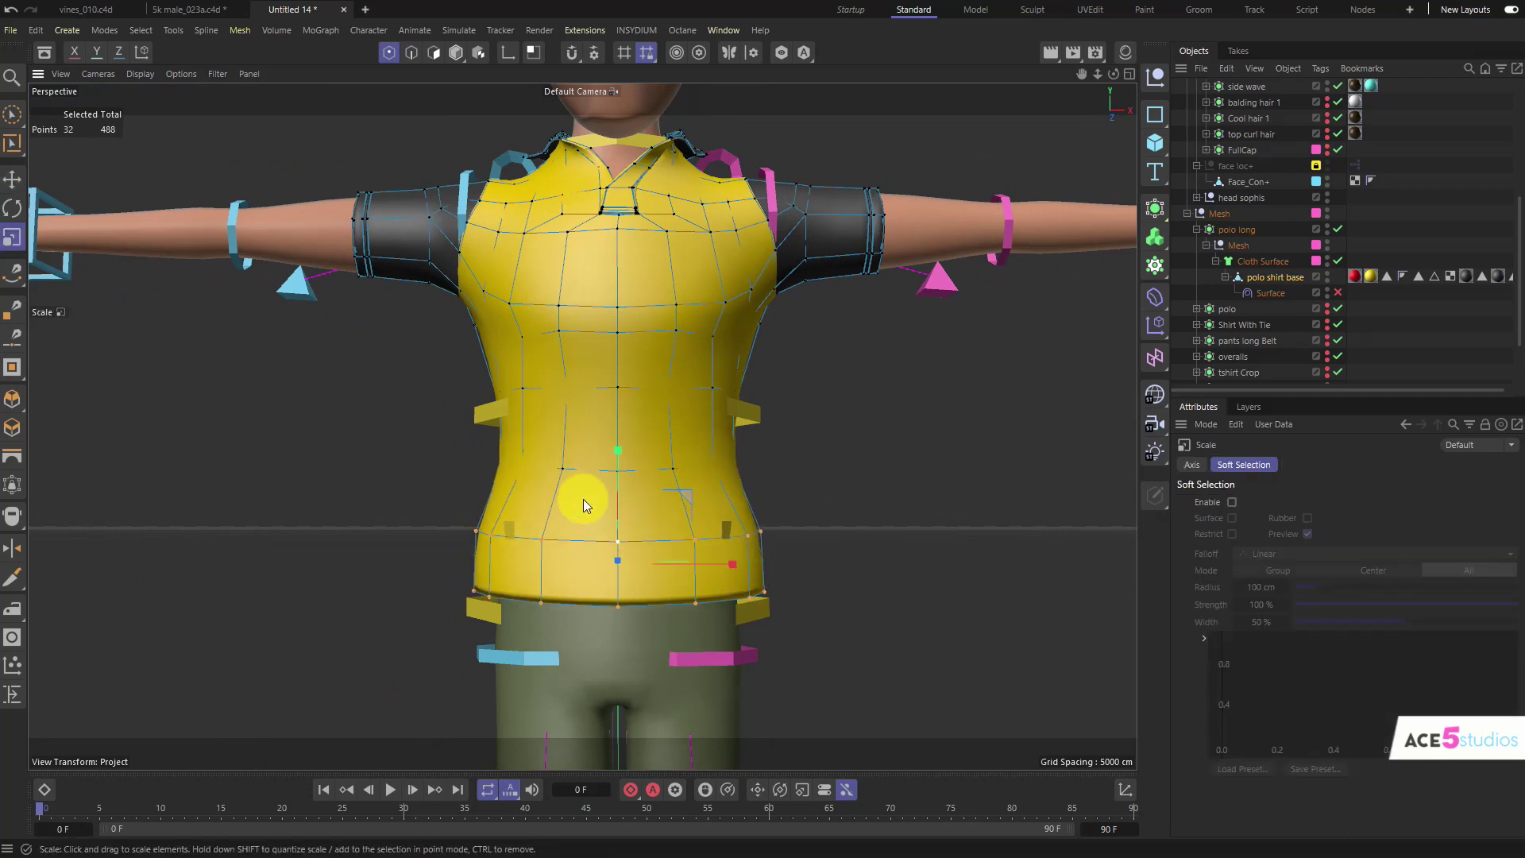
pyautogui.press('e')
pyautogui.moveTo(616, 494); pyautogui.dragTo(635, 521)
pyautogui.hotkey('ctrl', 'z')
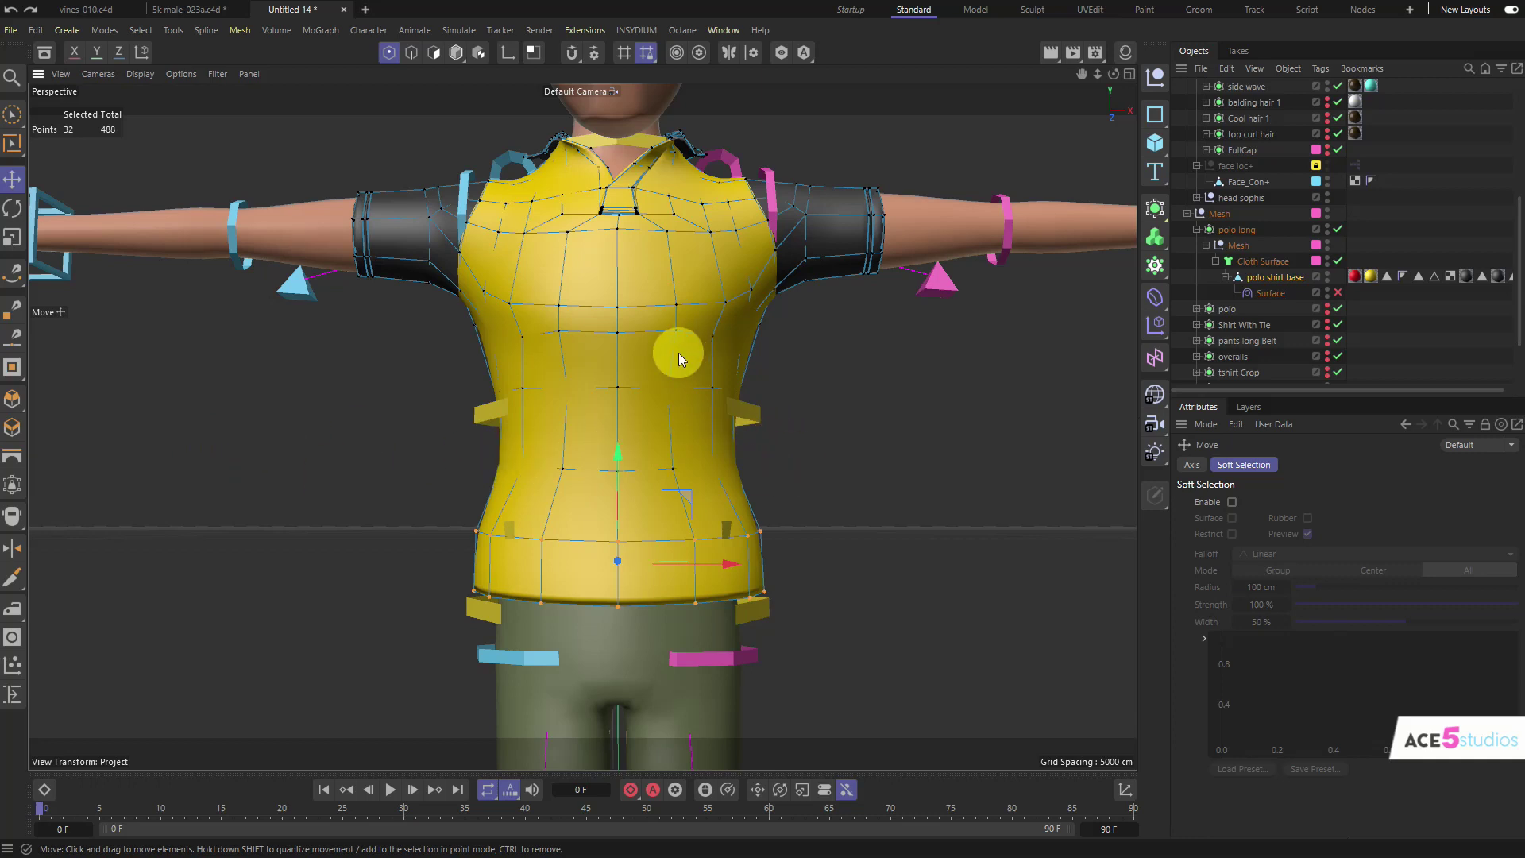
# Step: Move the polo shirt base sideways off the body and display the scene with Gouraud Shading (Lines)
pyautogui.press('Return')
pyautogui.moveTo(669, 466); pyautogui.dragTo(973, 450)
pyautogui.click(134, 73)
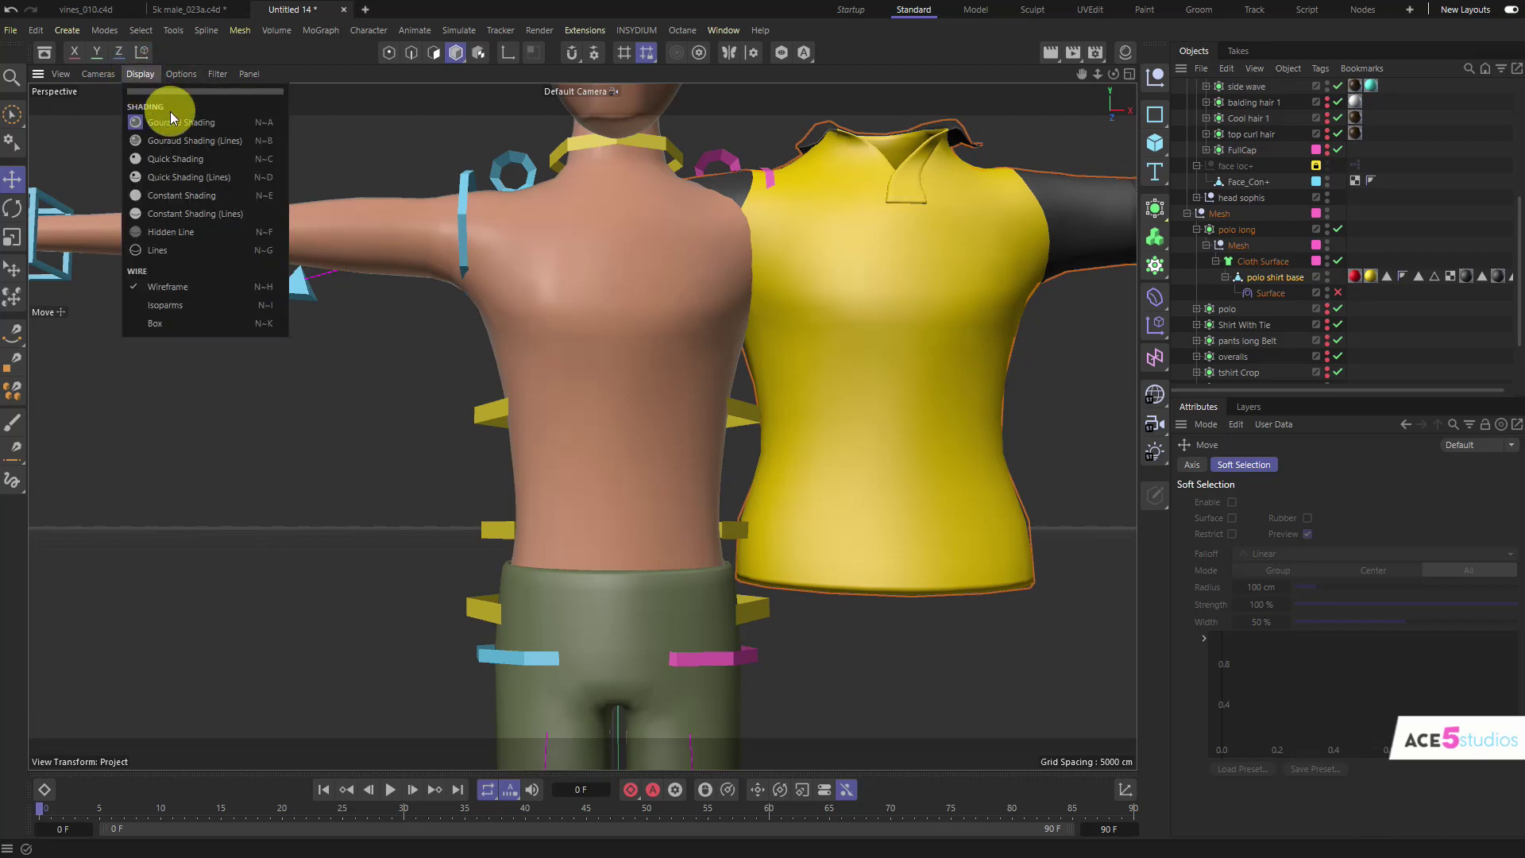
pyautogui.click(190, 133)
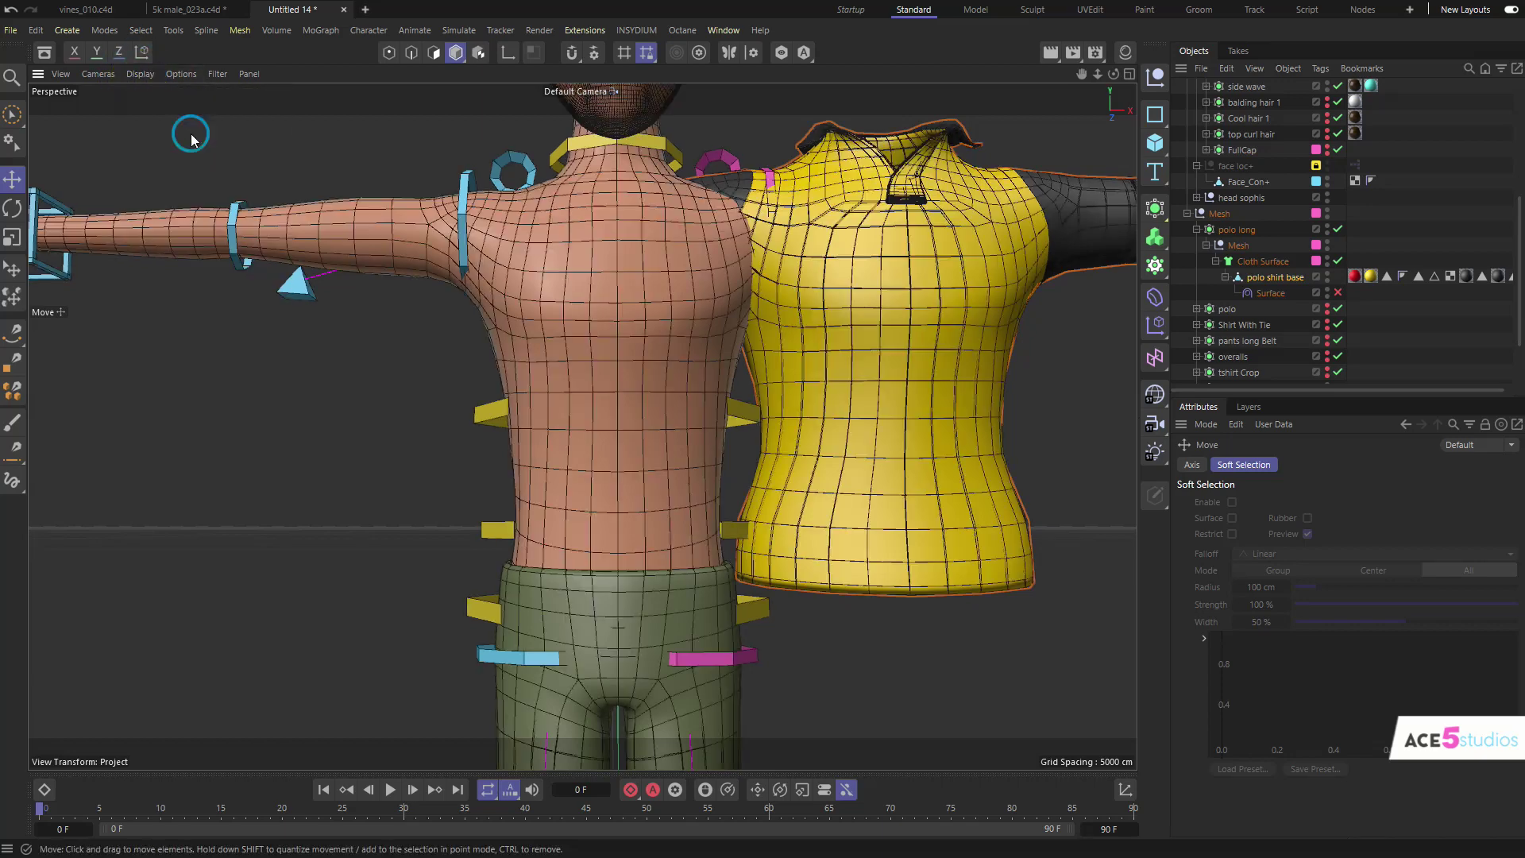
# Step: Turn off subdivision on polo long and Sk Body Male_SDS to compare the two base meshes
pyautogui.click(1338, 229)
pyautogui.click(594, 270)
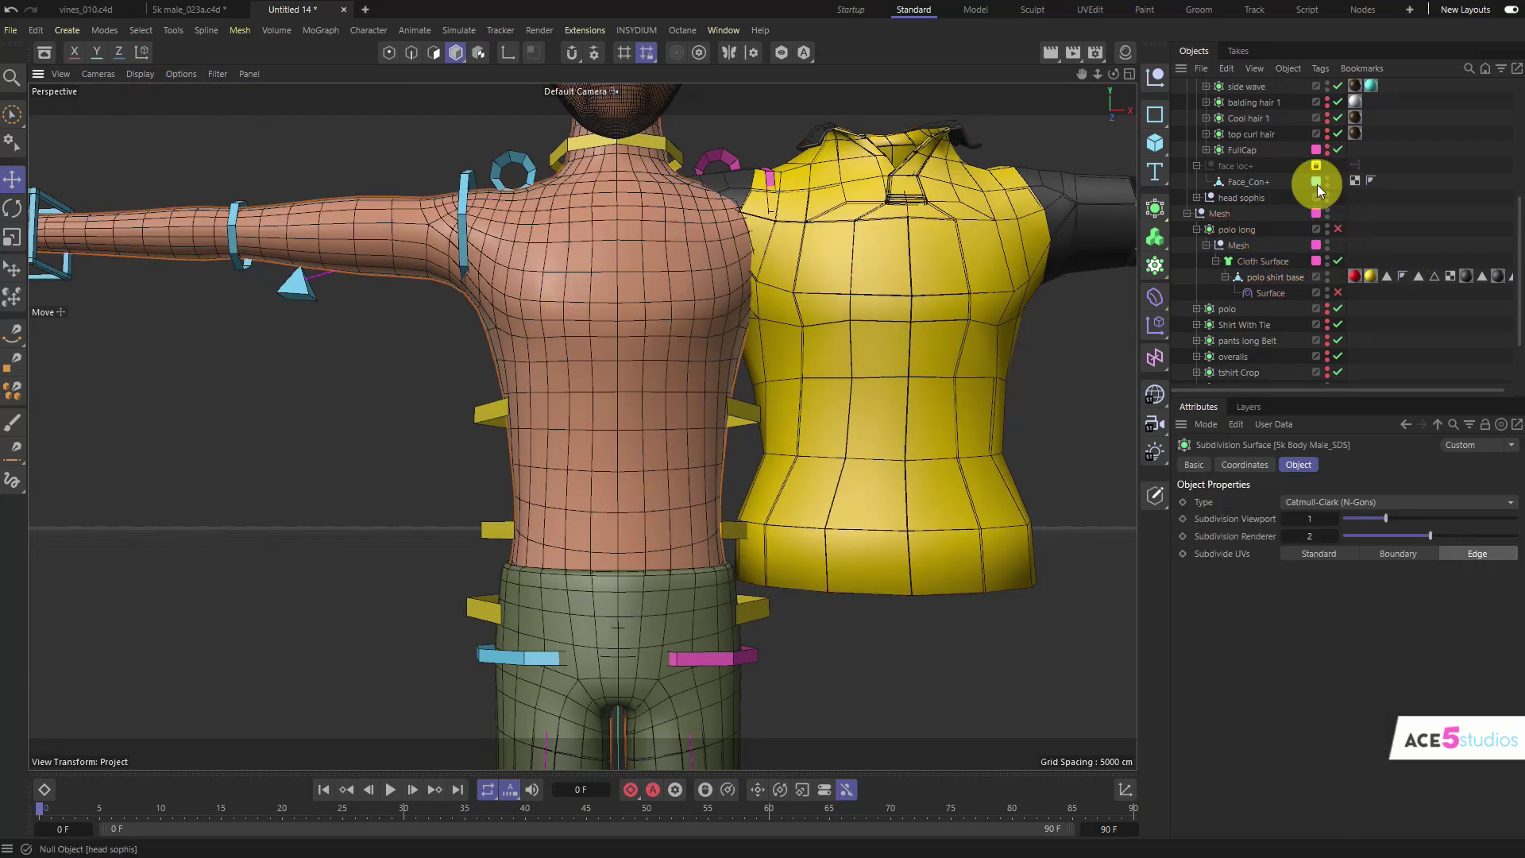
pyautogui.click(1338, 166)
pyautogui.keyDown('alt'); pyautogui.moveTo(872, 366); pyautogui.dragTo(809, 371); pyautogui.keyUp('alt')
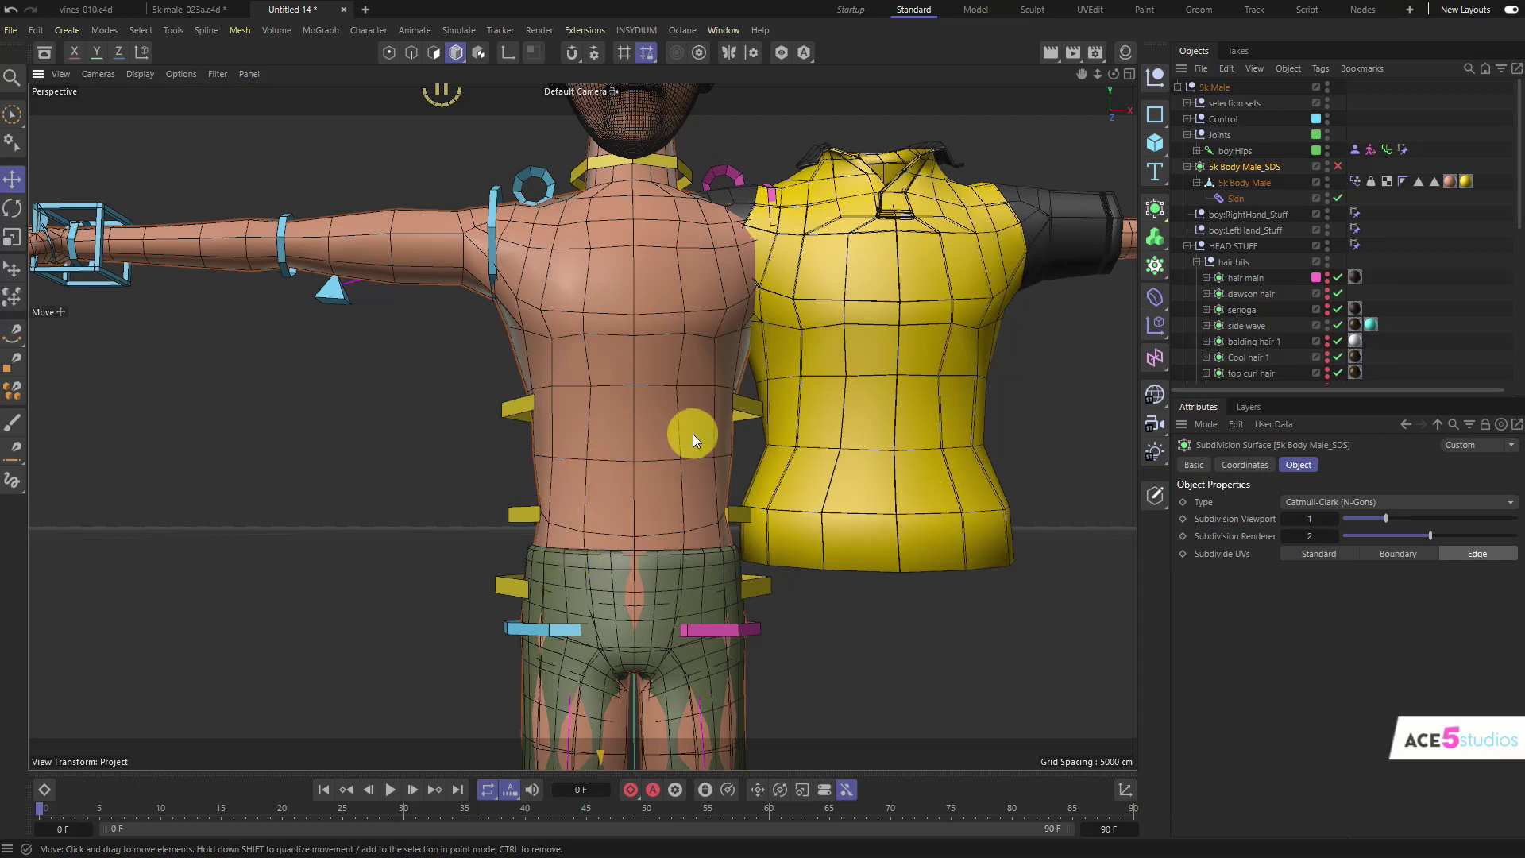
# Step: Undo the subdivision changes, the shirt's sideways move and its hem scaling
pyautogui.click(10, 12)
pyautogui.click(10, 12)
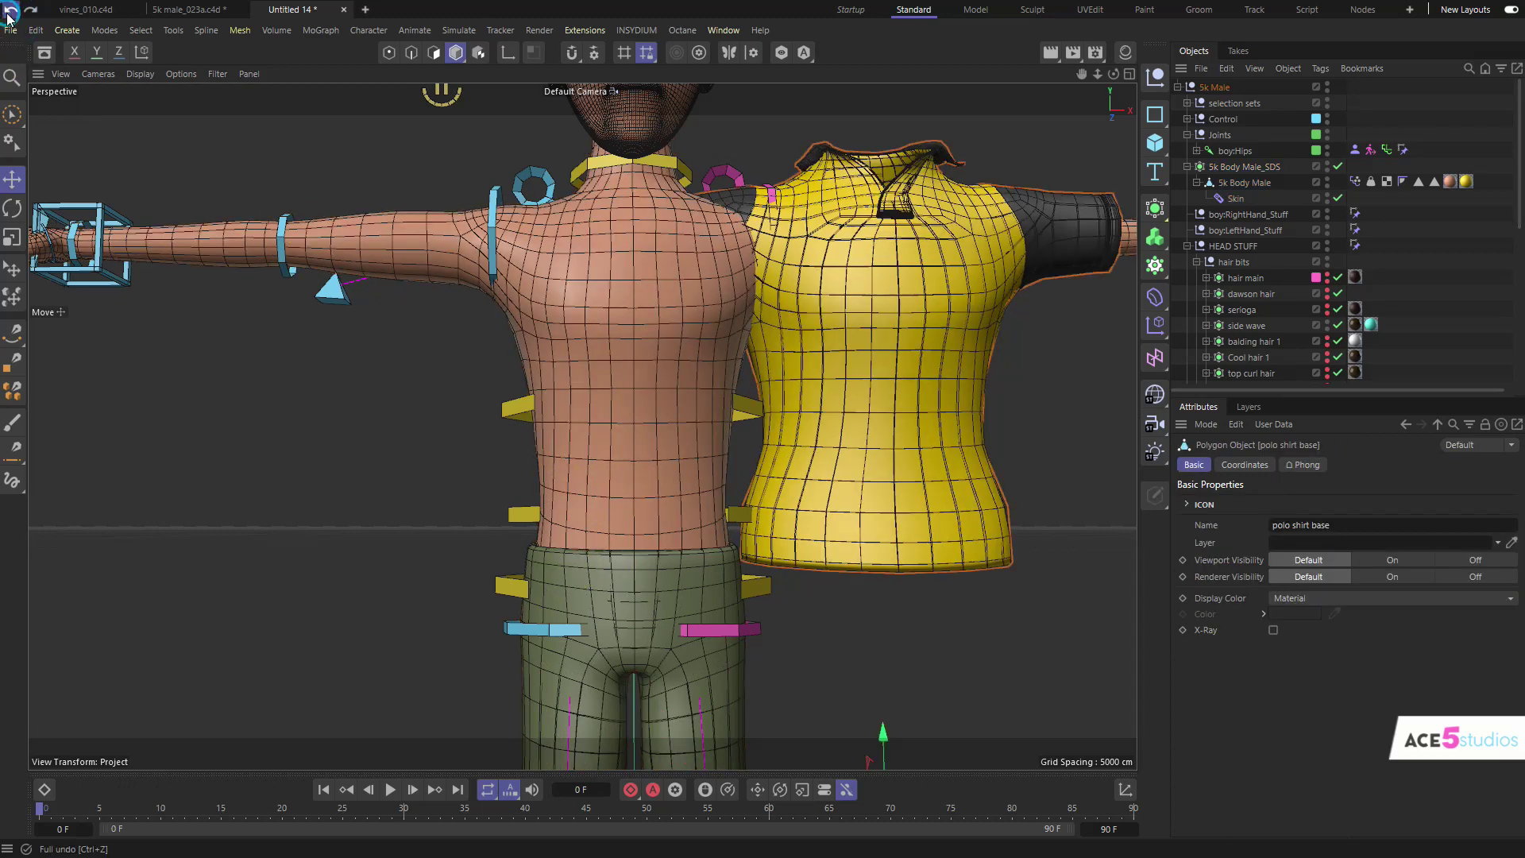
pyautogui.click(10, 12)
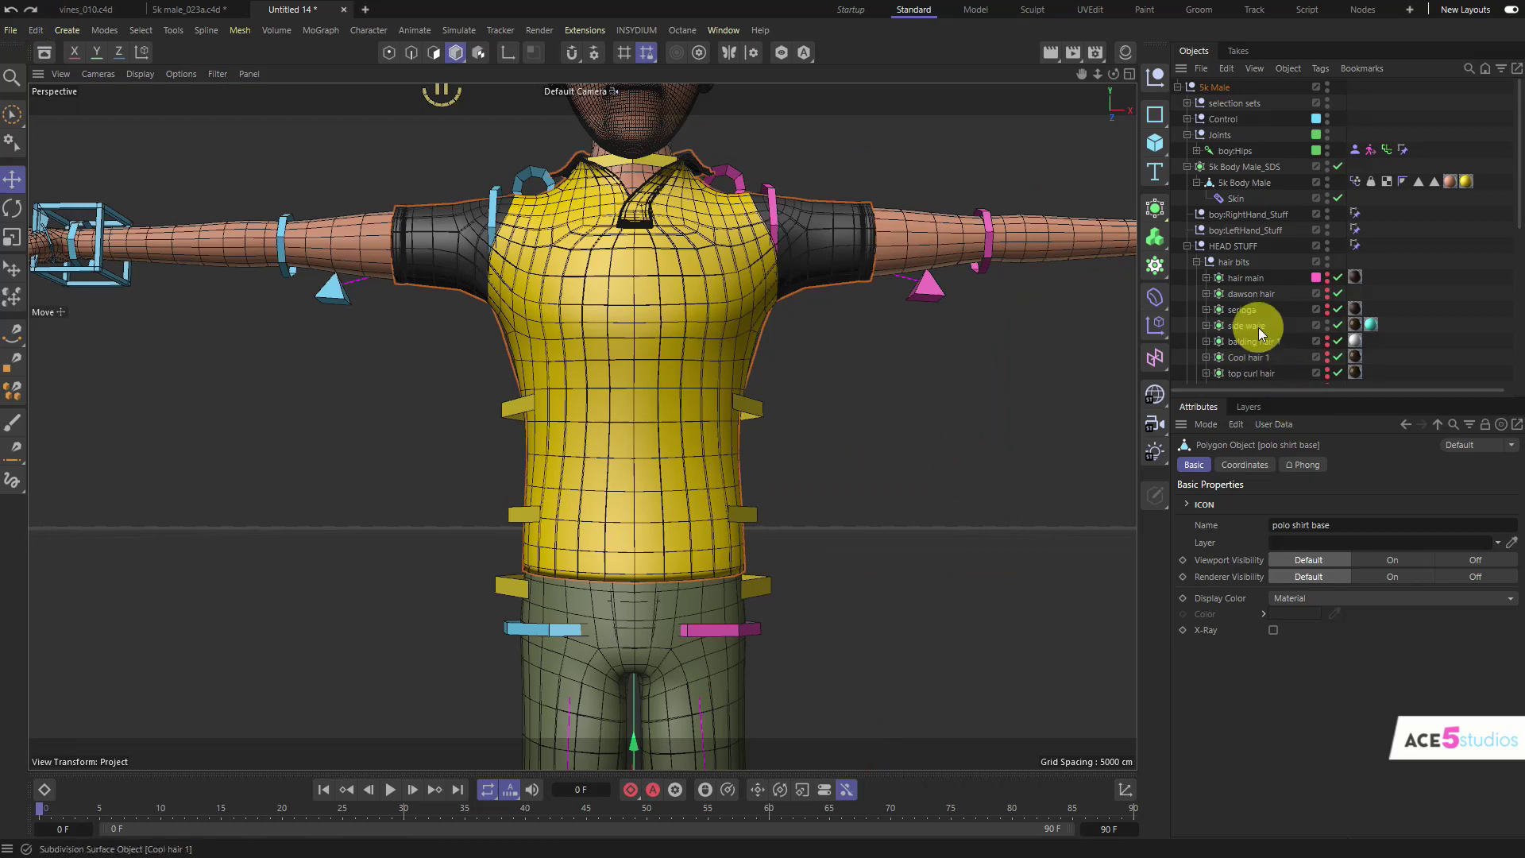
# Step: Select the lower side edges of the polo shirt base on the character's right and move them outward
pyautogui.scroll(-8, 1262, 224)
pyautogui.click(412, 52)
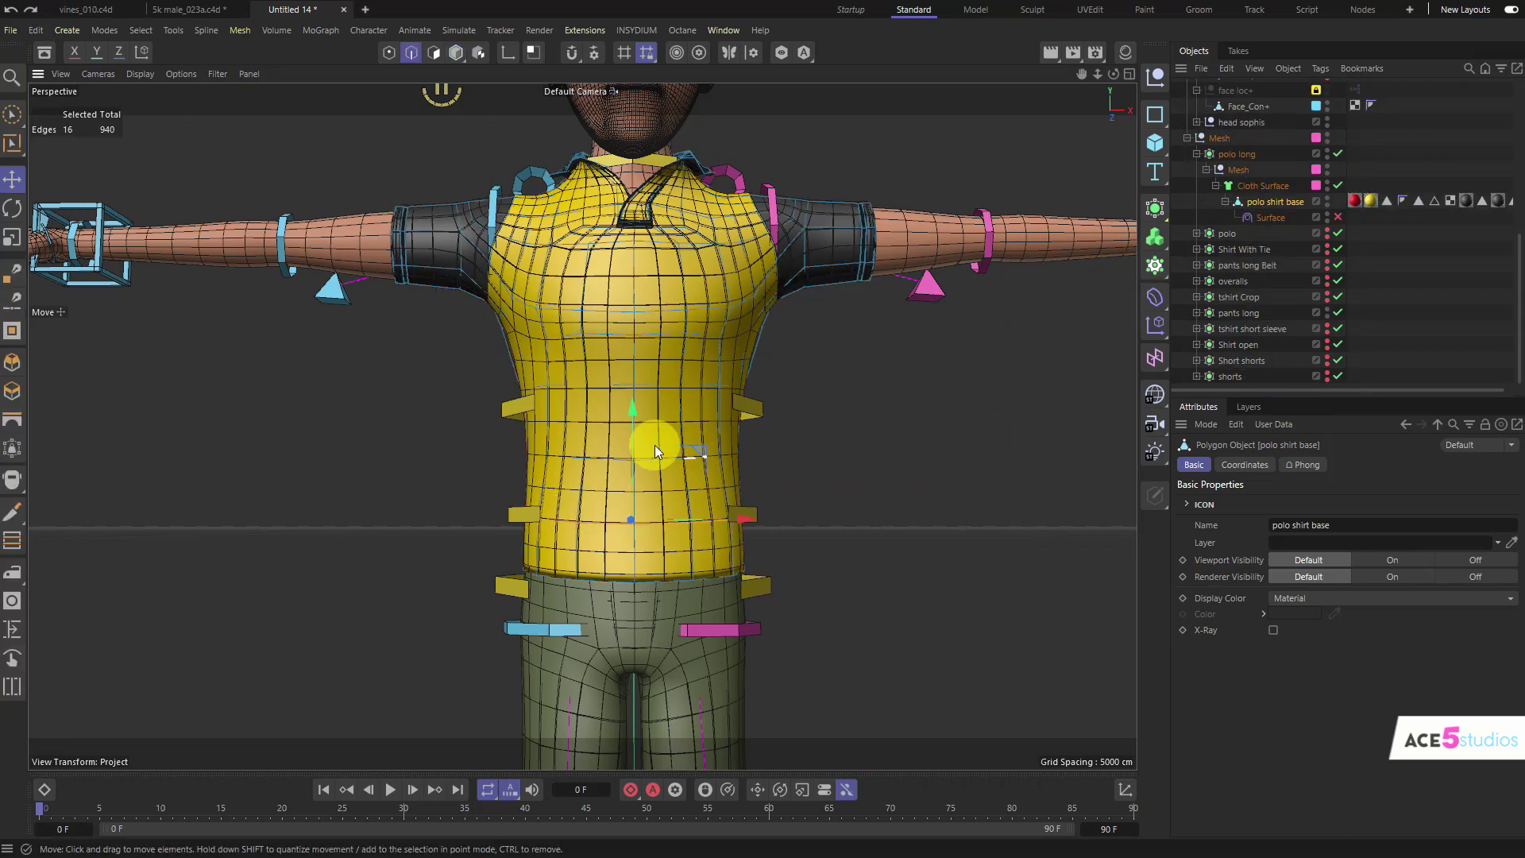
pyautogui.keyDown('shift'); pyautogui.moveTo(440, 426); pyautogui.dragTo(608, 628); pyautogui.keyUp('shift')
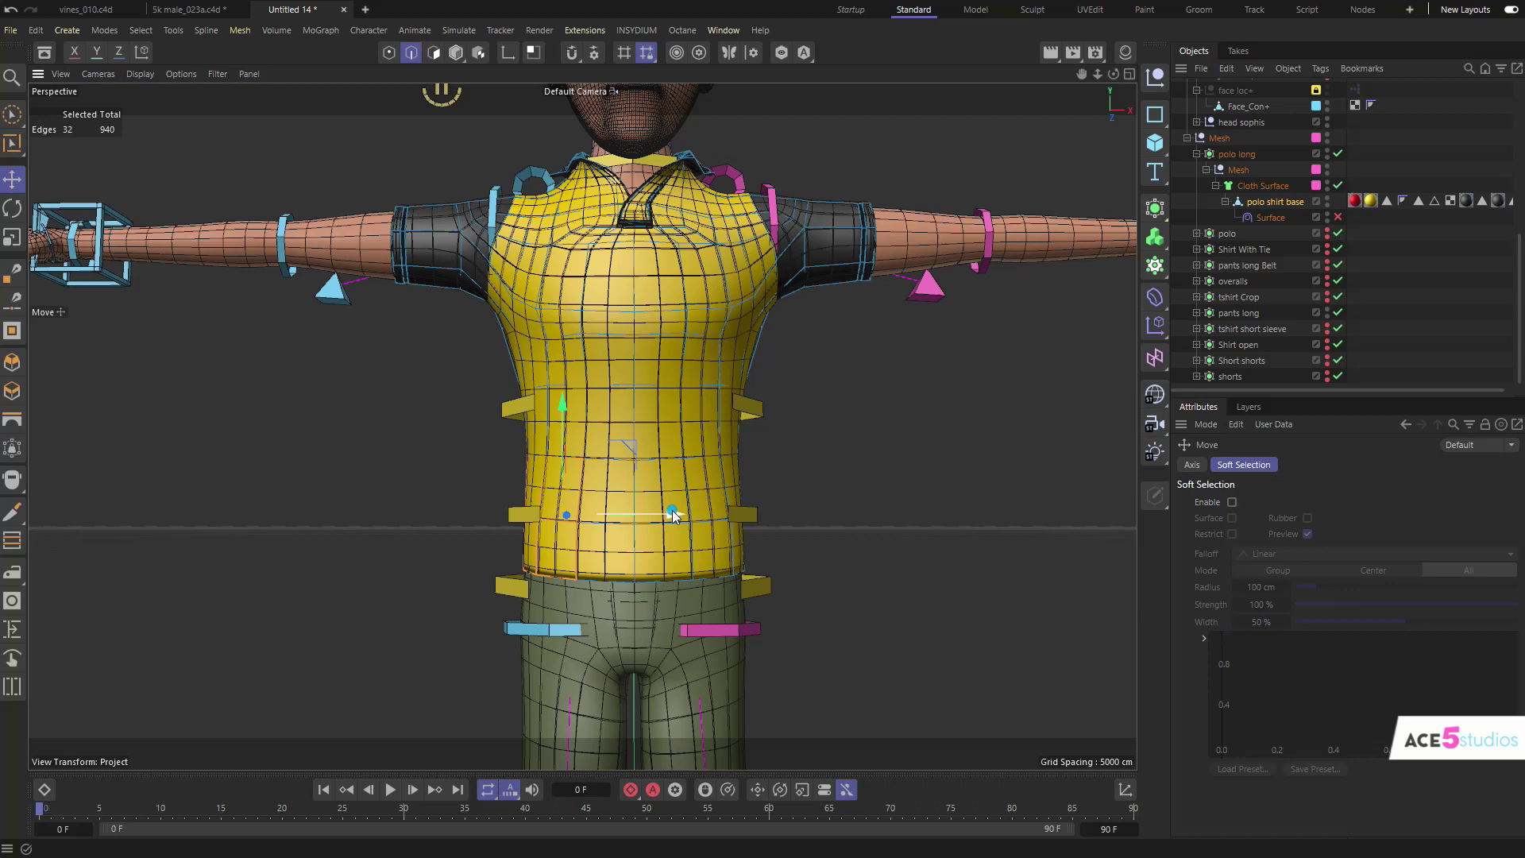
pyautogui.moveTo(672, 510); pyautogui.dragTo(698, 486)
# Step: Select the lower side edges of the shirt on the character's left and move them outward to widen it
pyautogui.moveTo(692, 371); pyautogui.dragTo(842, 423)
pyautogui.hotkey('ctrl', 'z')
pyautogui.moveTo(688, 455); pyautogui.dragTo(802, 574)
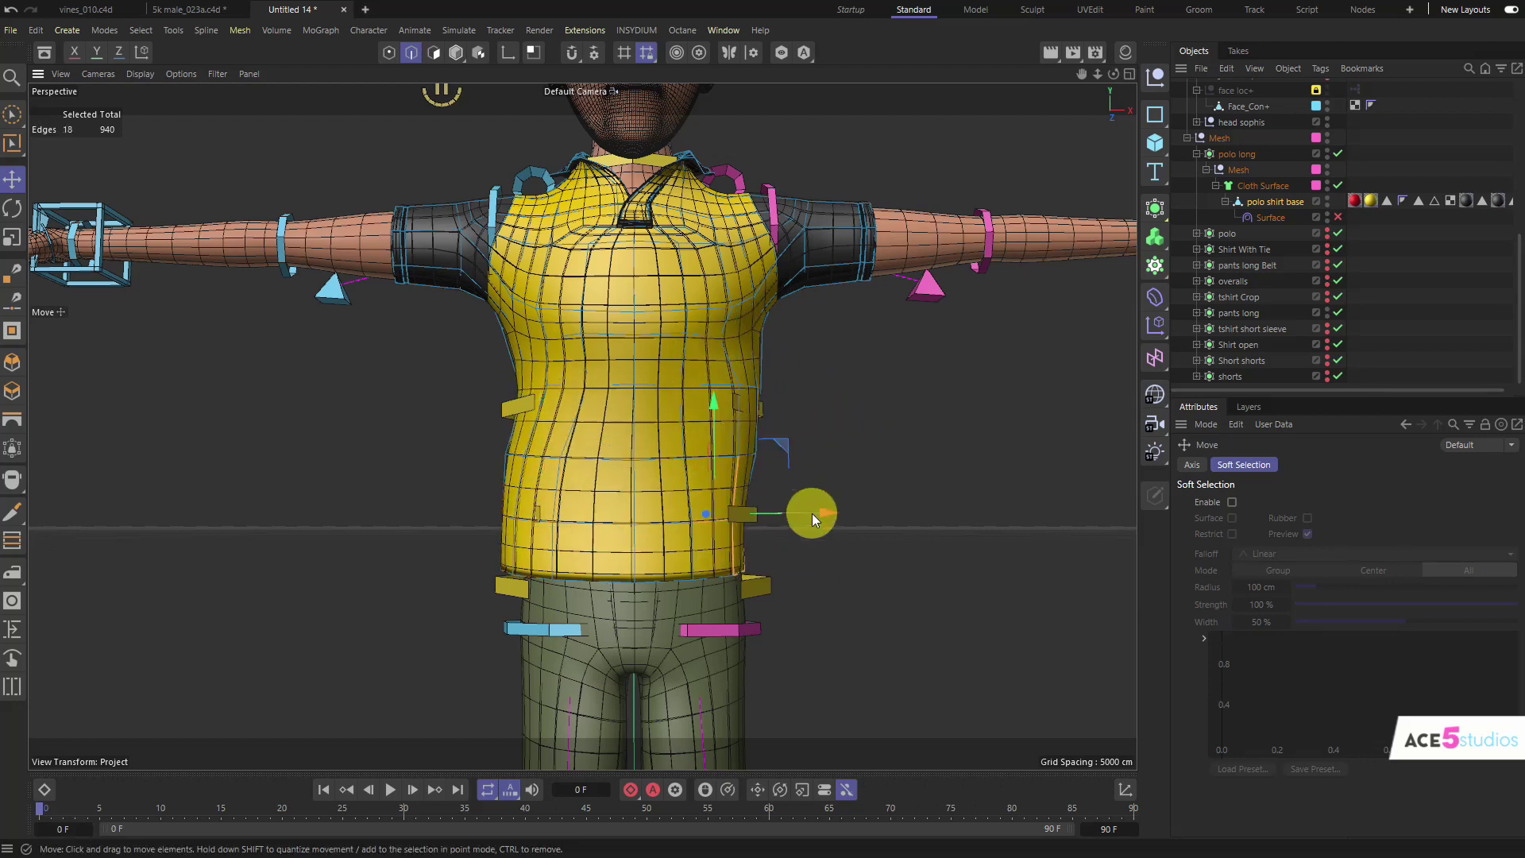
pyautogui.moveTo(812, 513); pyautogui.dragTo(839, 517)
pyautogui.hotkey('ctrl', 'z')
pyautogui.moveTo(717, 450); pyautogui.dragTo(847, 623)
pyautogui.moveTo(843, 515); pyautogui.dragTo(861, 516)
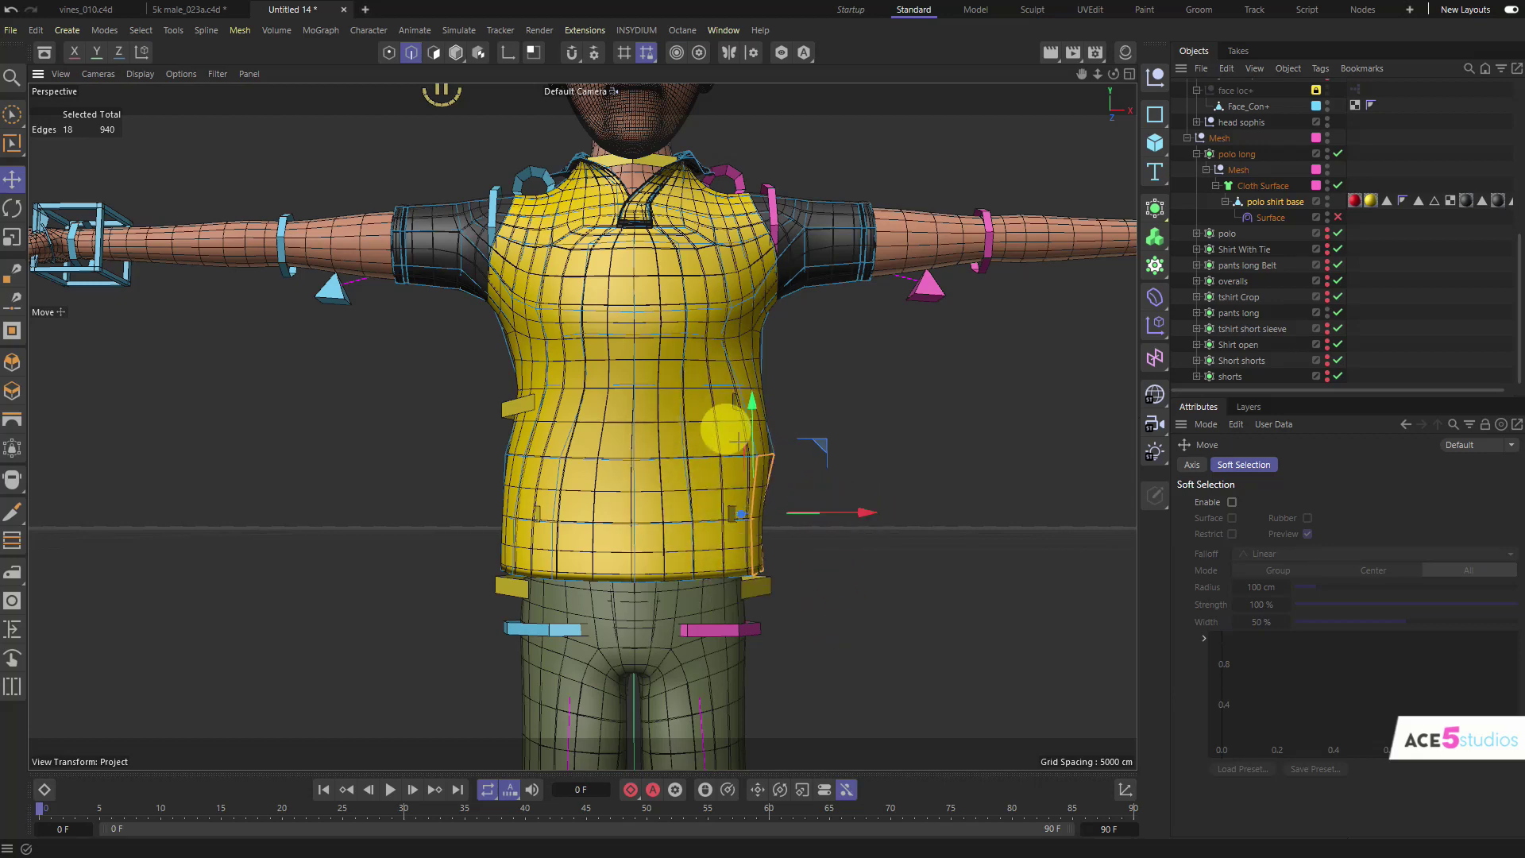
pyautogui.moveTo(725, 429); pyautogui.dragTo(841, 475)
pyautogui.click(489, 404)
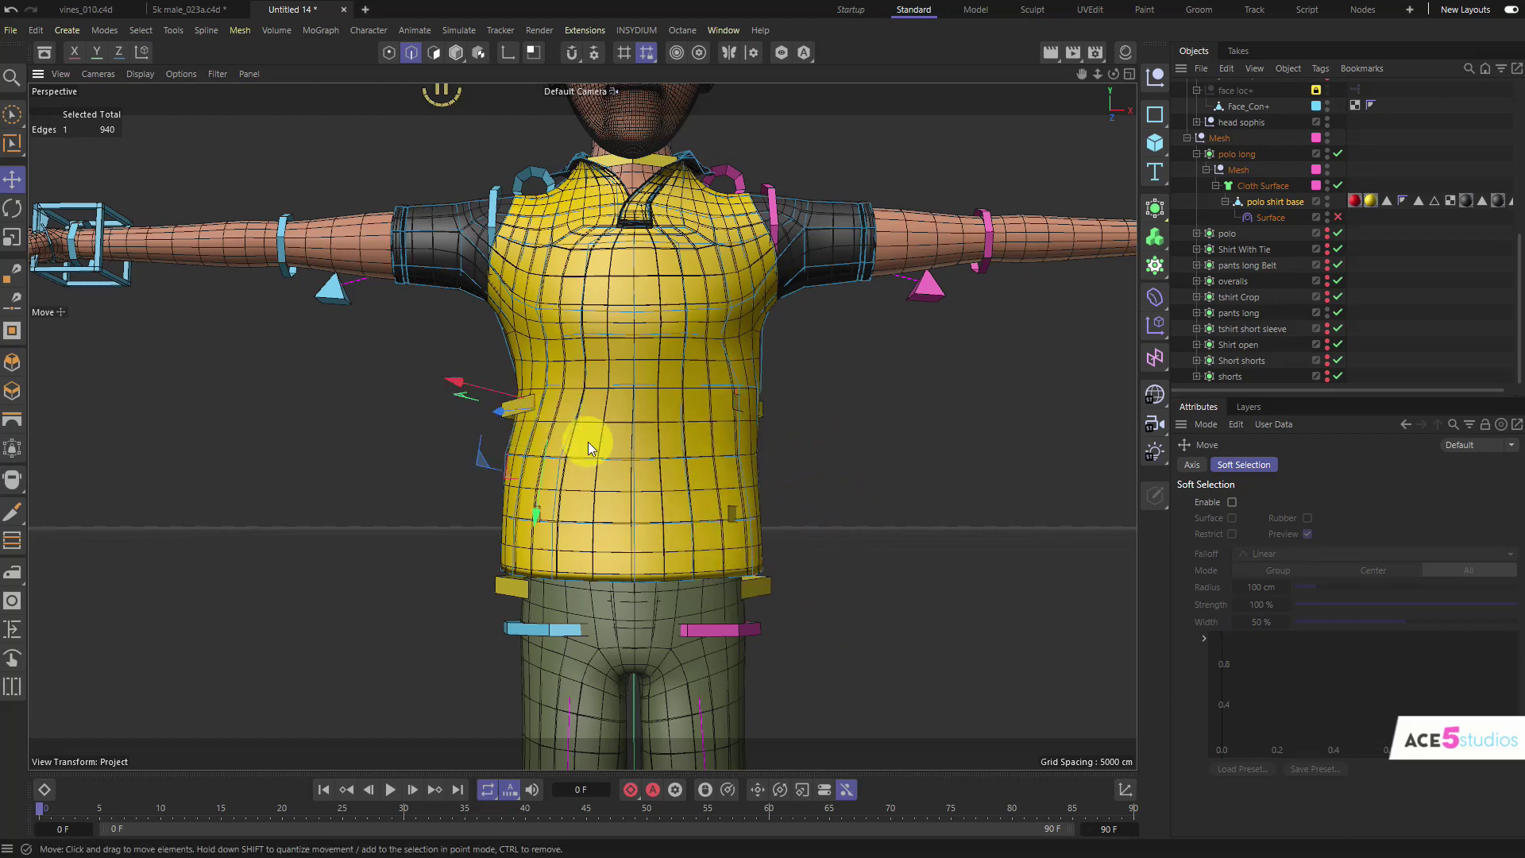
# Step: Smear the shirt's hem outward on the character's left with the Brush at 30 cm size and 50% strength
pyautogui.press('Return')
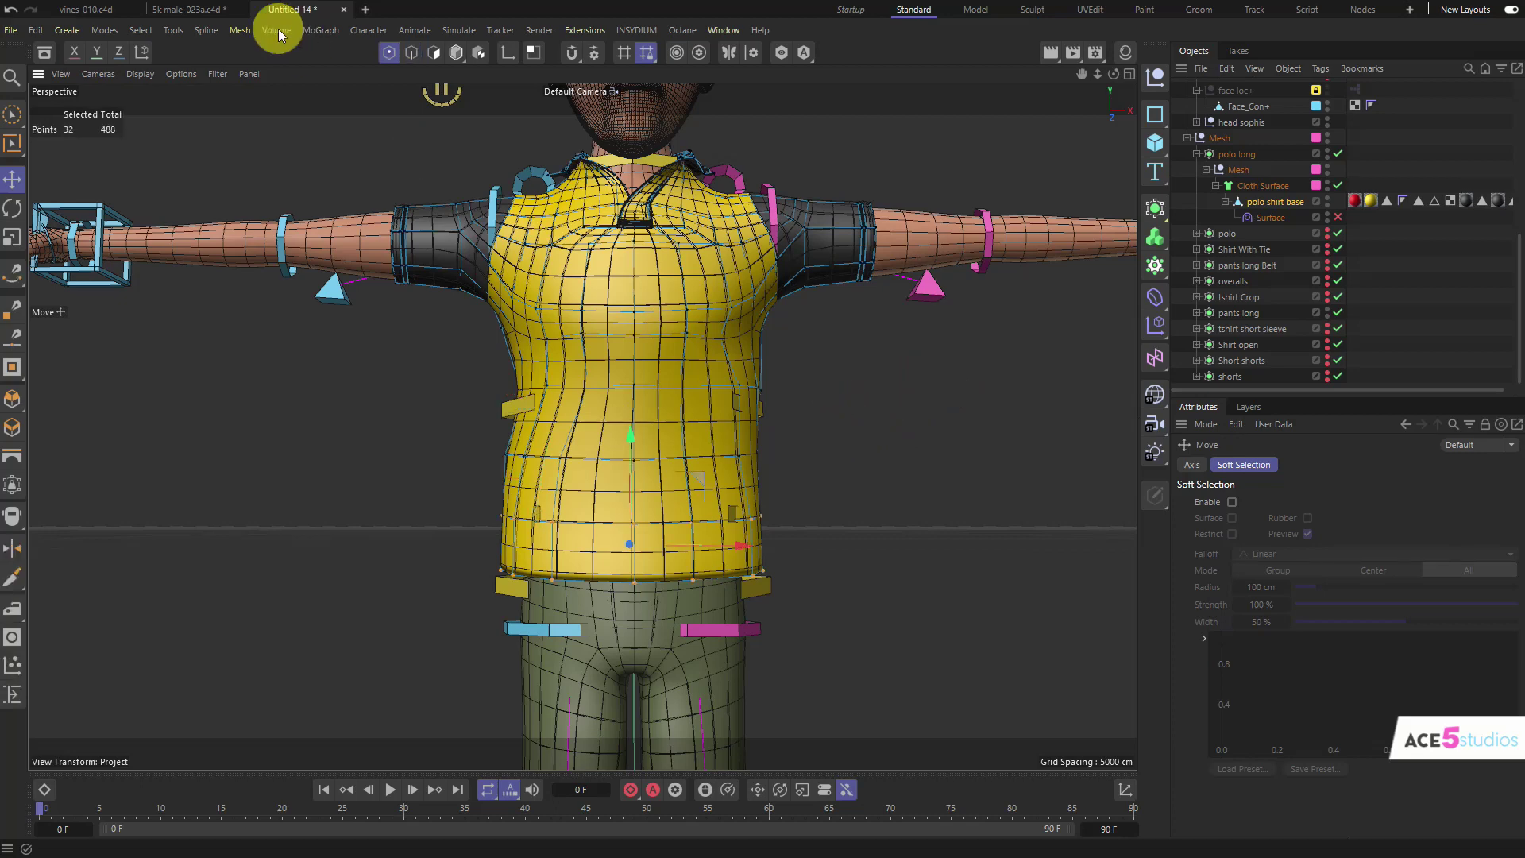
pyautogui.rightClick(890, 374)
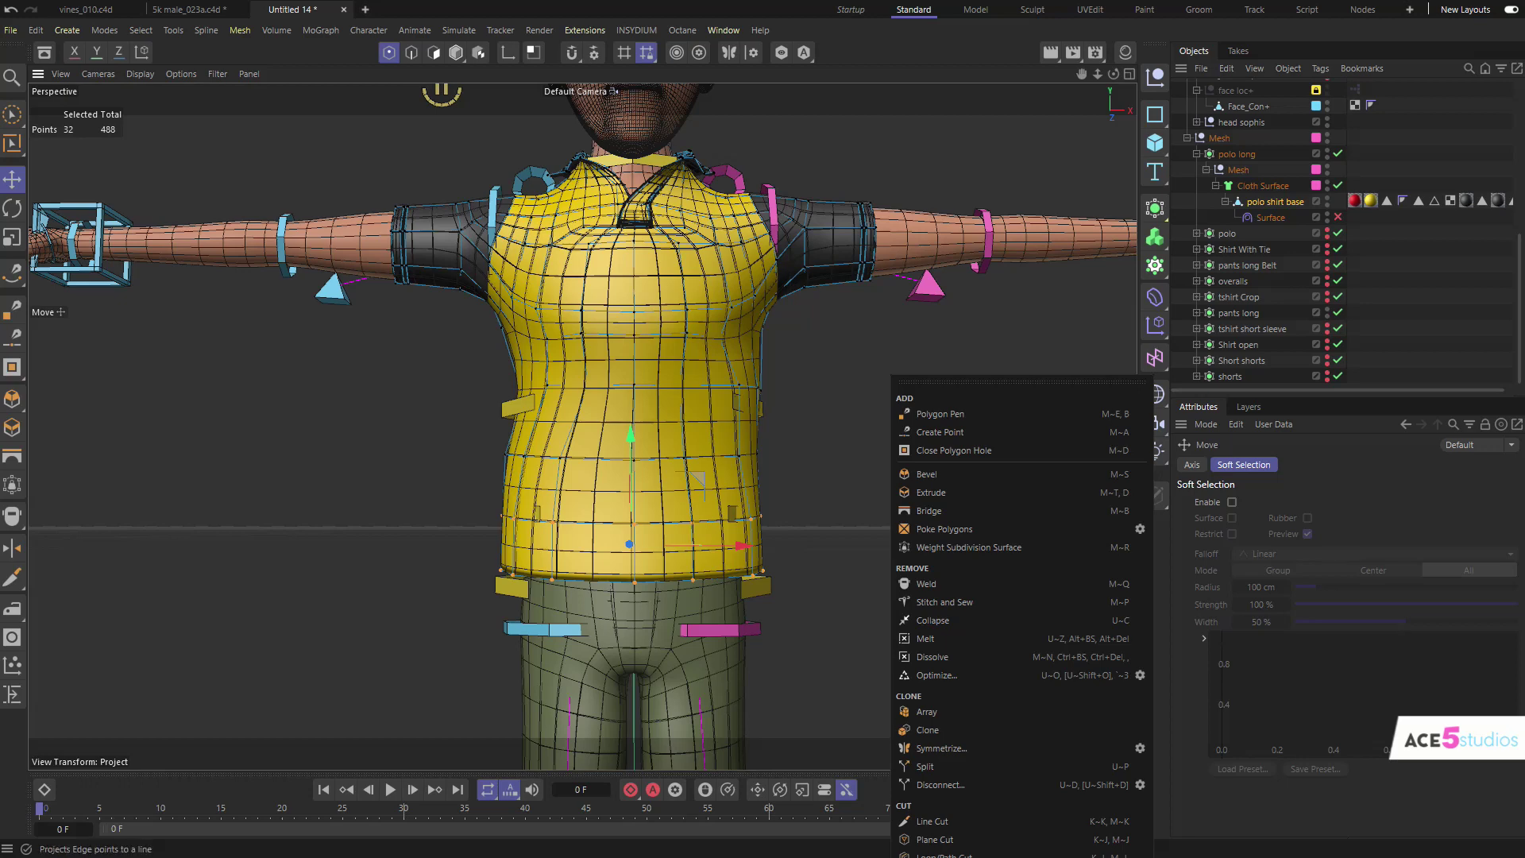
pyautogui.click(927, 857)
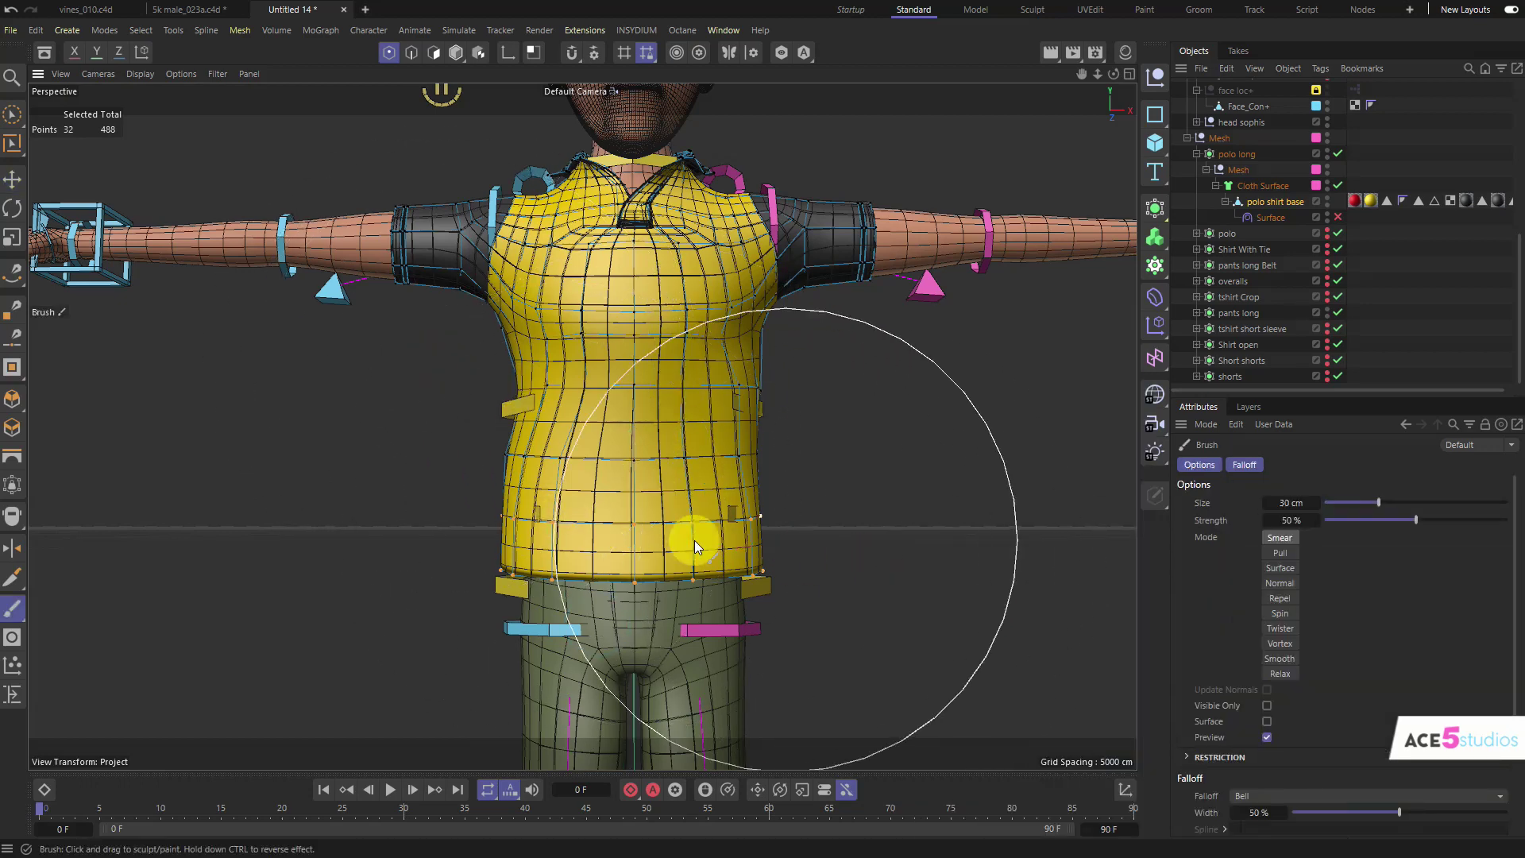
pyautogui.moveTo(772, 567); pyautogui.dragTo(819, 577)
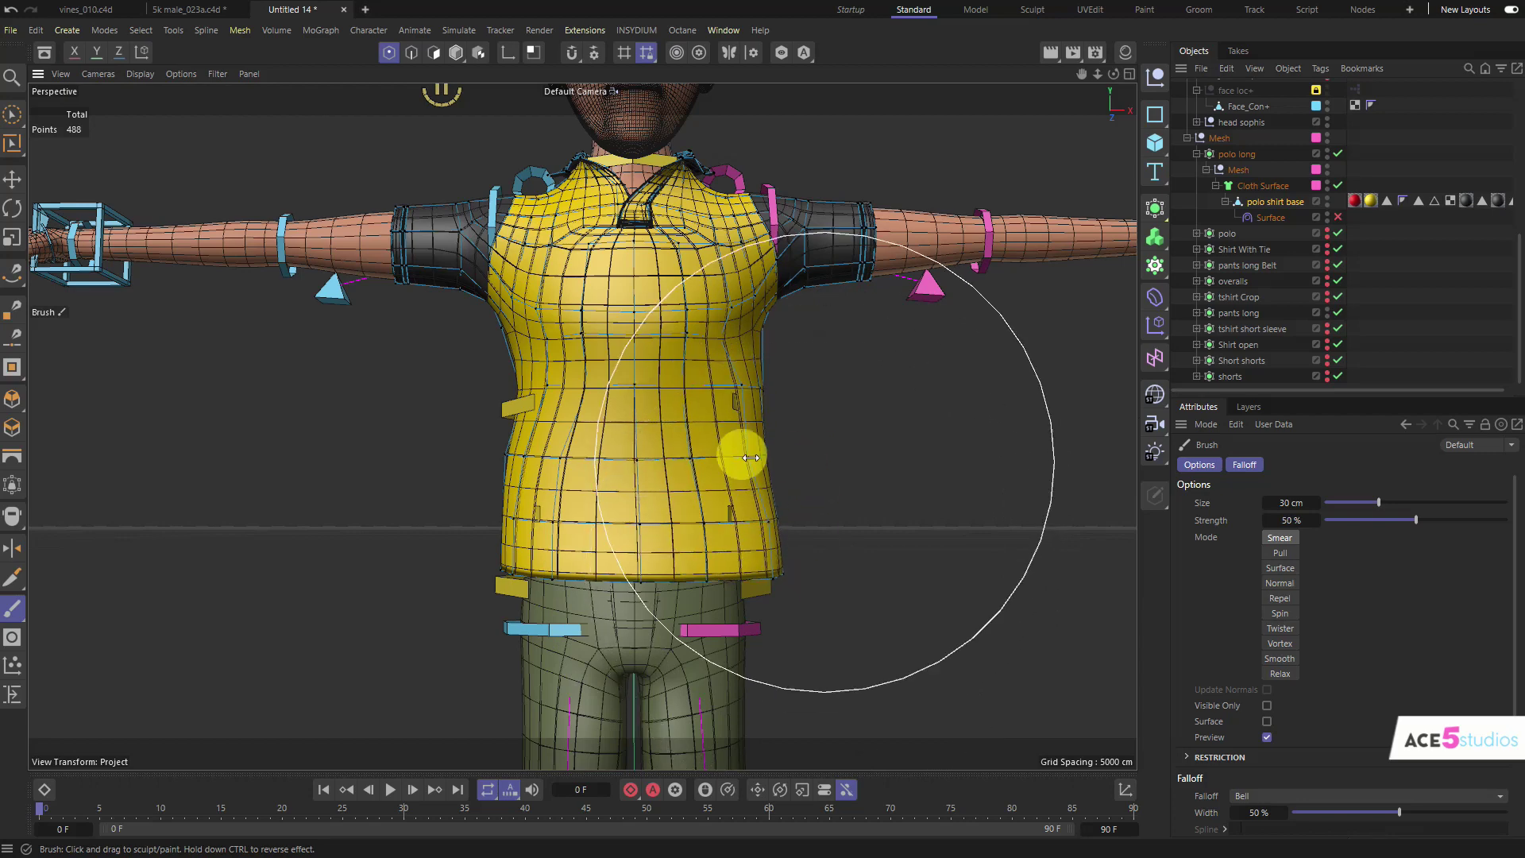
# Step: Reduce the Brush size to about 19 cm and smear both sleeve openings of the shirt wider
pyautogui.moveTo(751, 458); pyautogui.dragTo(777, 416, button='middle')
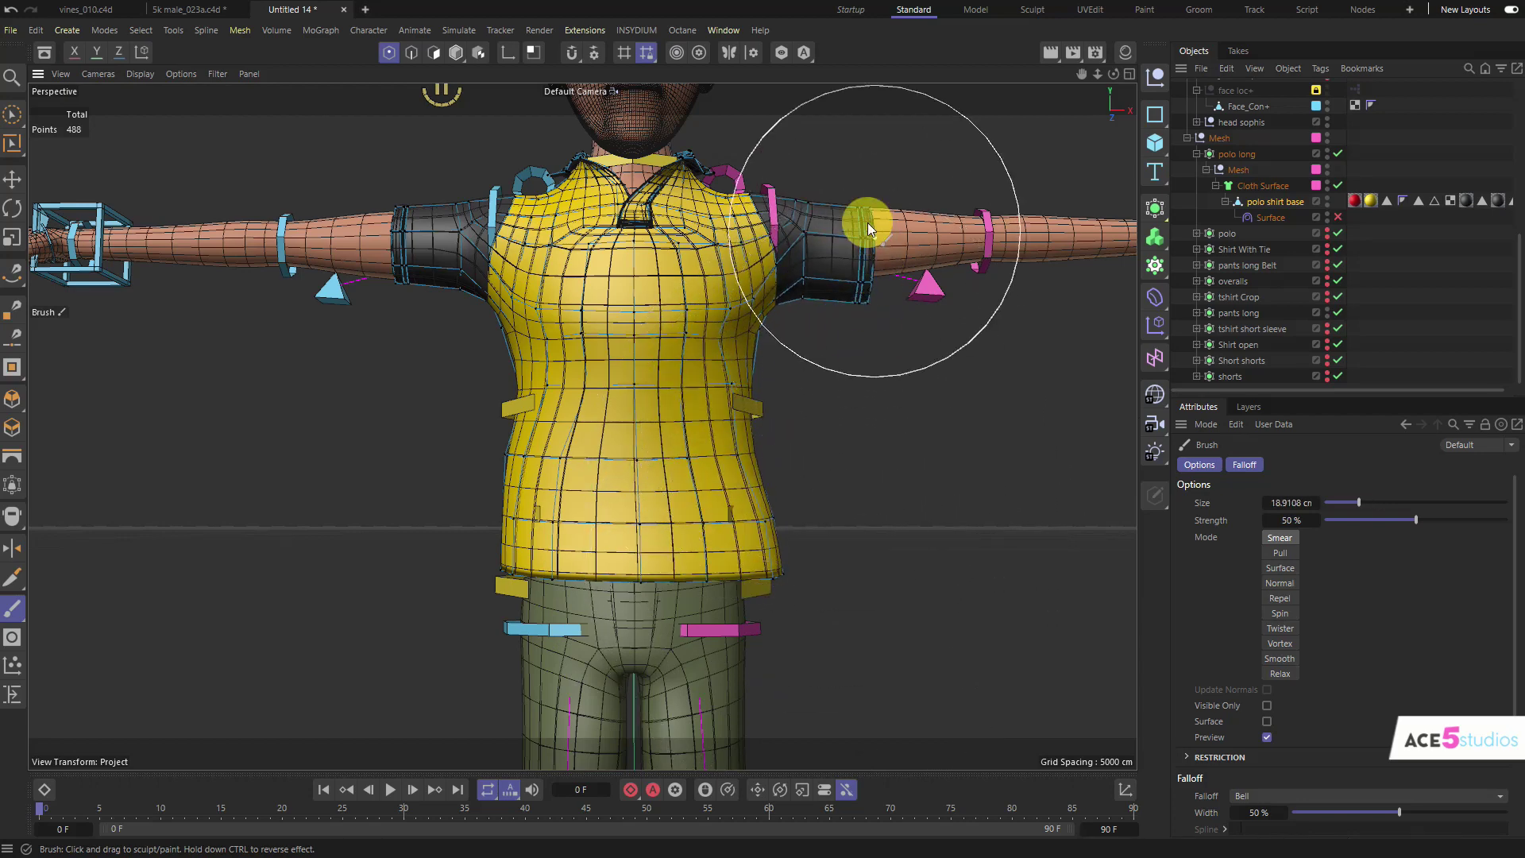
pyautogui.moveTo(868, 223); pyautogui.dragTo(875, 193)
pyautogui.moveTo(391, 277); pyautogui.dragTo(386, 316)
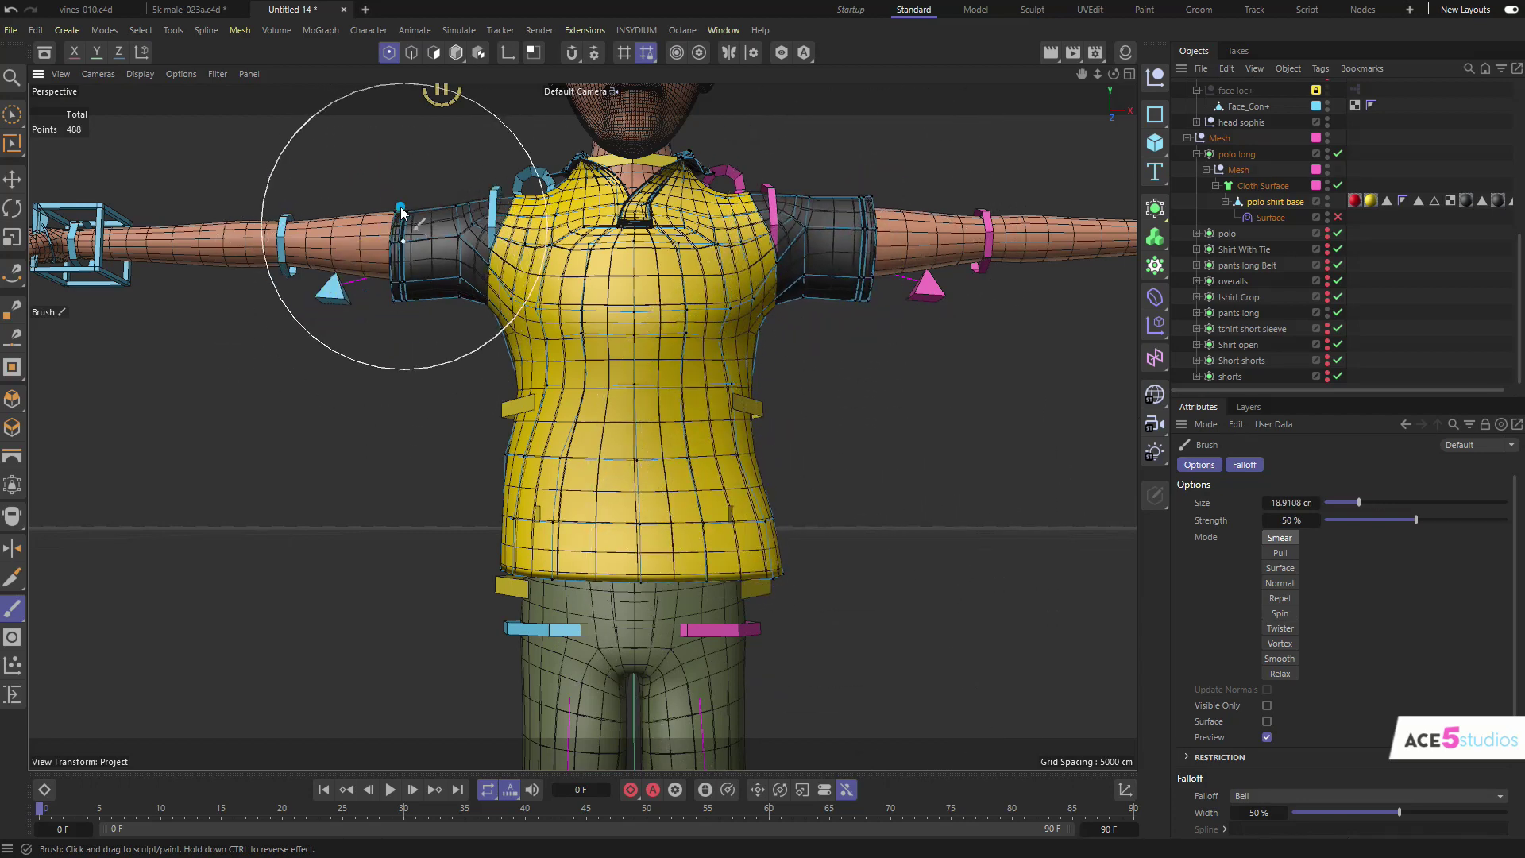
pyautogui.moveTo(400, 208); pyautogui.dragTo(399, 205)
pyautogui.press('Return')
# Step: Re-enable the Surface deformer under the polo shirt base
pyautogui.press('e')
pyautogui.moveTo(668, 419)
pyautogui.keyDown('alt'); pyautogui.mouseDown()
pyautogui.moveTo(450, 416)
pyautogui.moveTo(661, 469)
pyautogui.mouseUp(); pyautogui.keyUp('alt')
pyautogui.click(1263, 217)
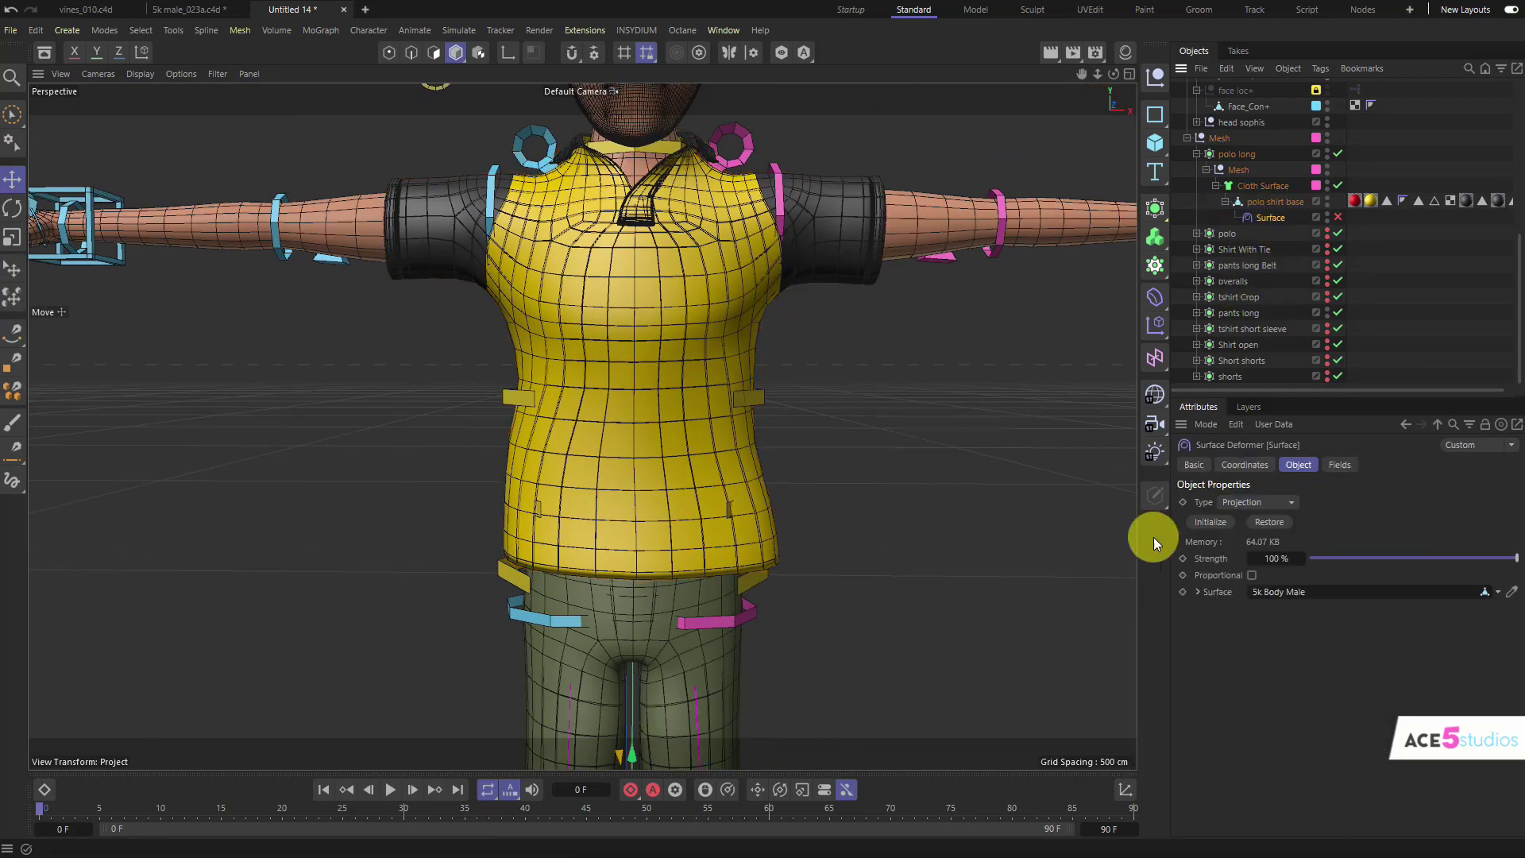
pyautogui.keyDown('alt'); pyautogui.moveTo(984, 246); pyautogui.dragTo(865, 283, button='middle'); pyautogui.keyUp('alt')
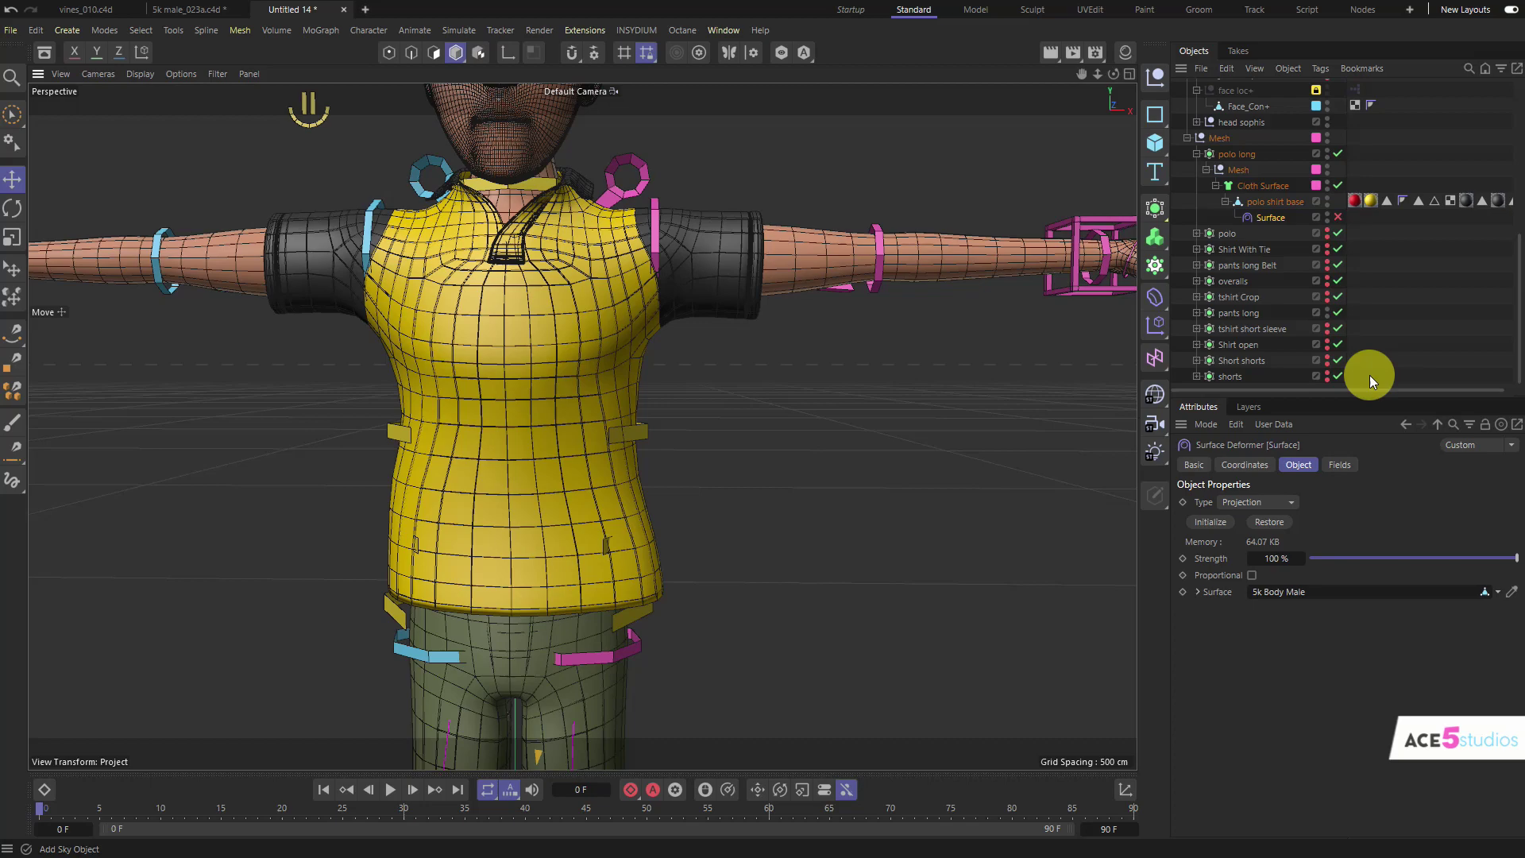
pyautogui.keyDown('alt'); pyautogui.moveTo(709, 326); pyautogui.dragTo(667, 385, button='right'); pyautogui.keyUp('alt')
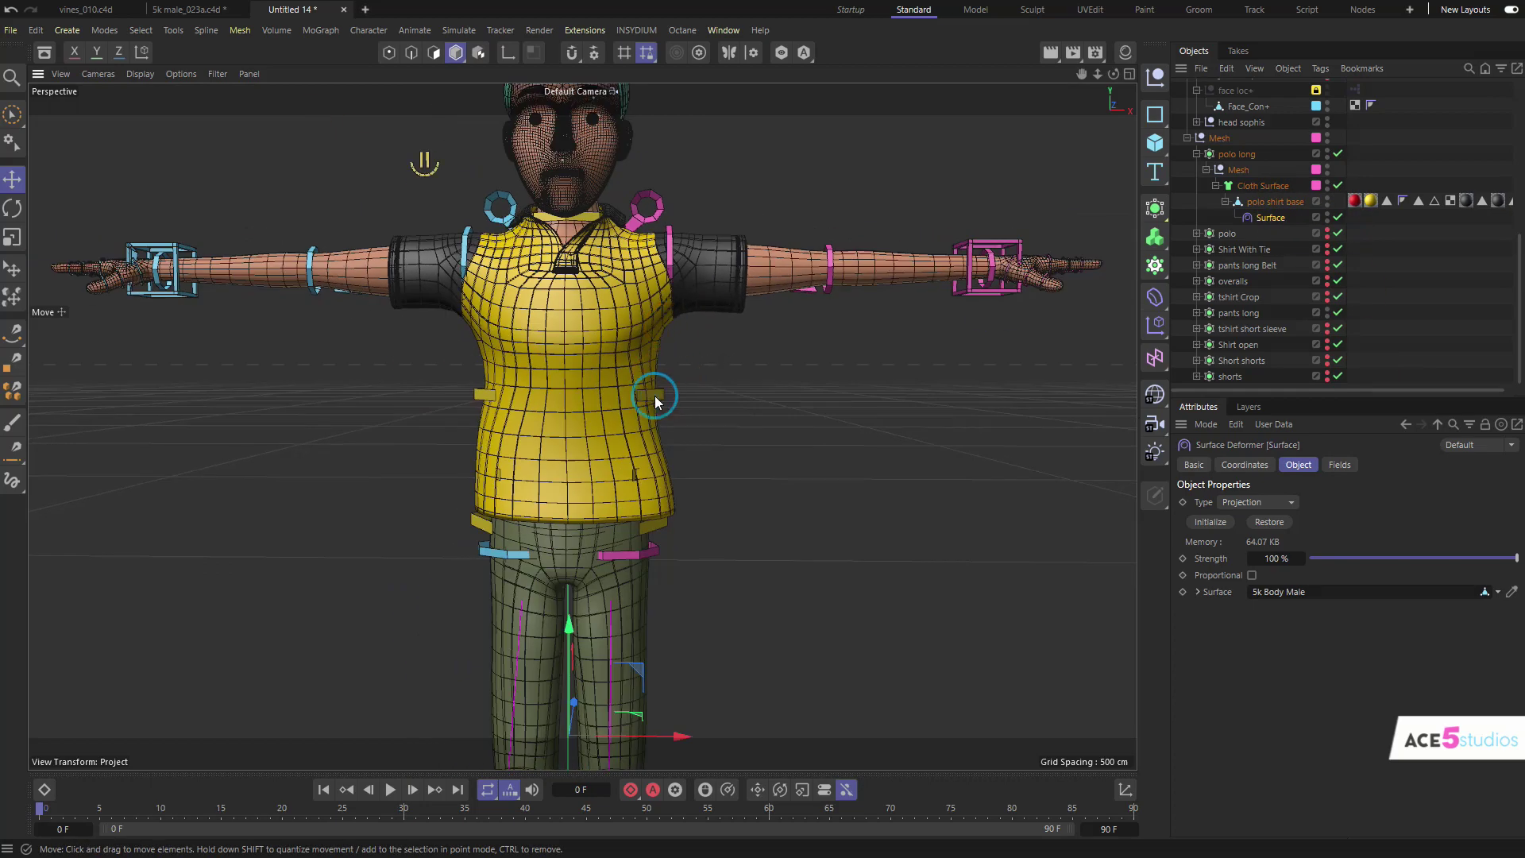
# Step: Rotate the spine controller to test how the reshaped shirt follows the body, and undo the rotation
pyautogui.press('r')
pyautogui.moveTo(590, 437); pyautogui.dragTo(669, 390)
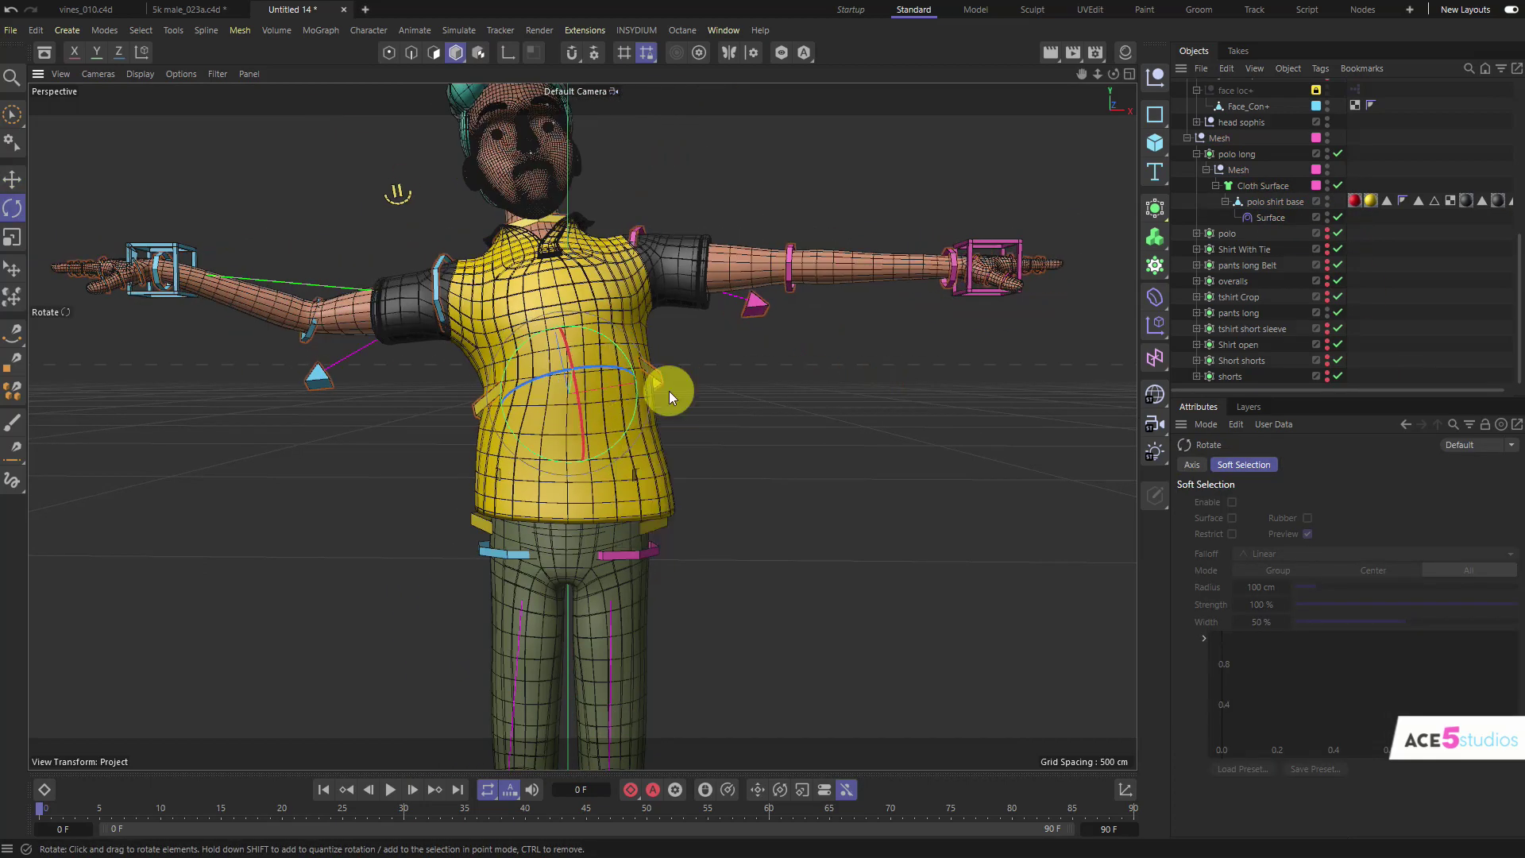
pyautogui.hotkey('ctrl', 'z')
# Step: Switch the viewport display to Gouraud Shading and check the reshaped shirt on the character
pyautogui.click(134, 76)
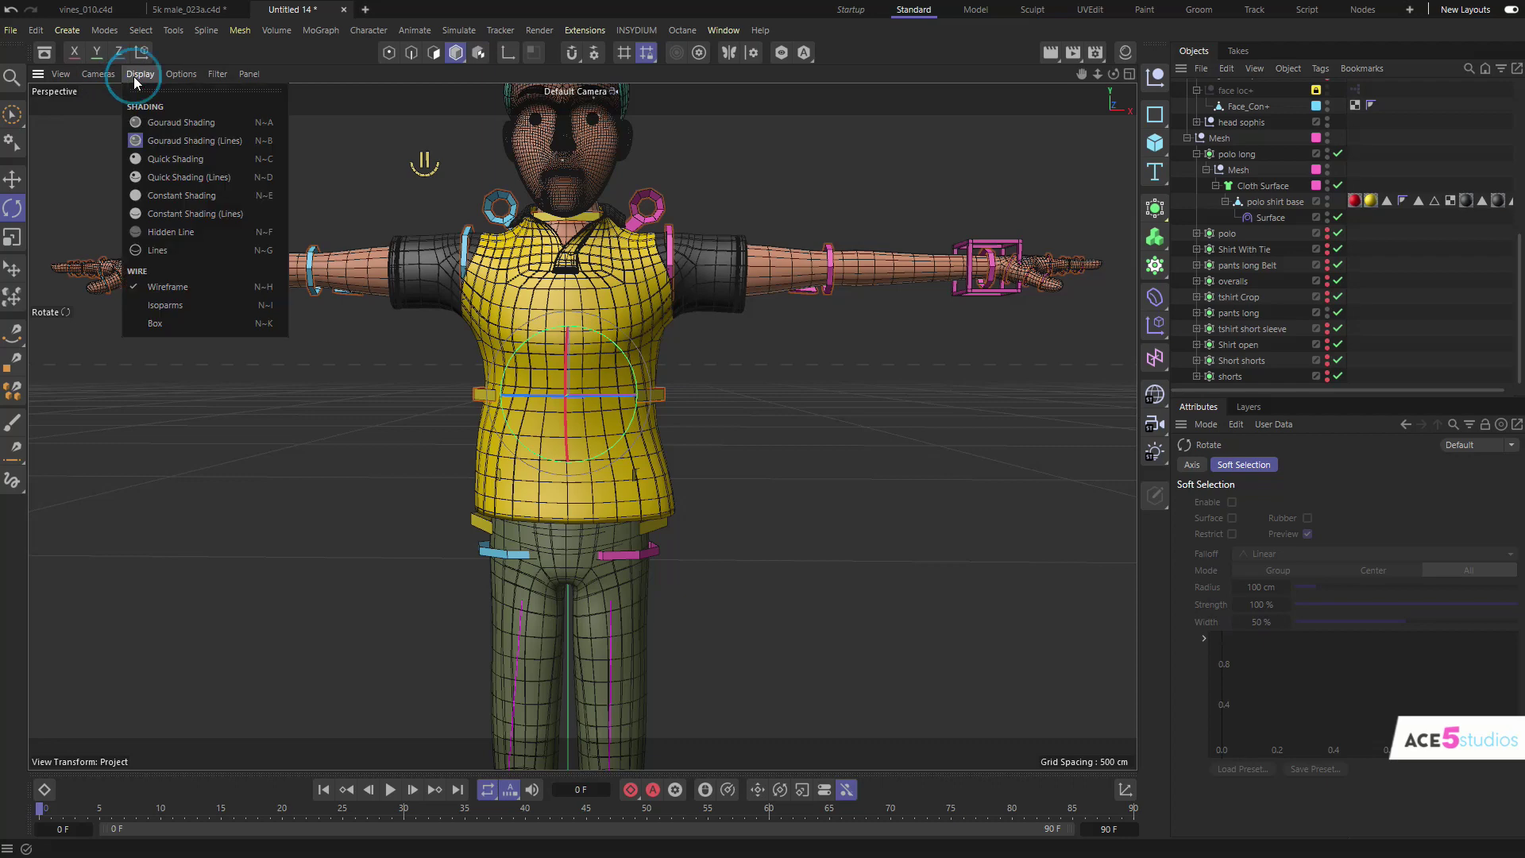
pyautogui.click(166, 121)
pyautogui.keyDown('alt'); pyautogui.moveTo(597, 385); pyautogui.dragTo(648, 467, button='middle'); pyautogui.keyUp('alt')
pyautogui.keyDown('alt'); pyautogui.moveTo(575, 443); pyautogui.dragTo(557, 445); pyautogui.keyUp('alt')
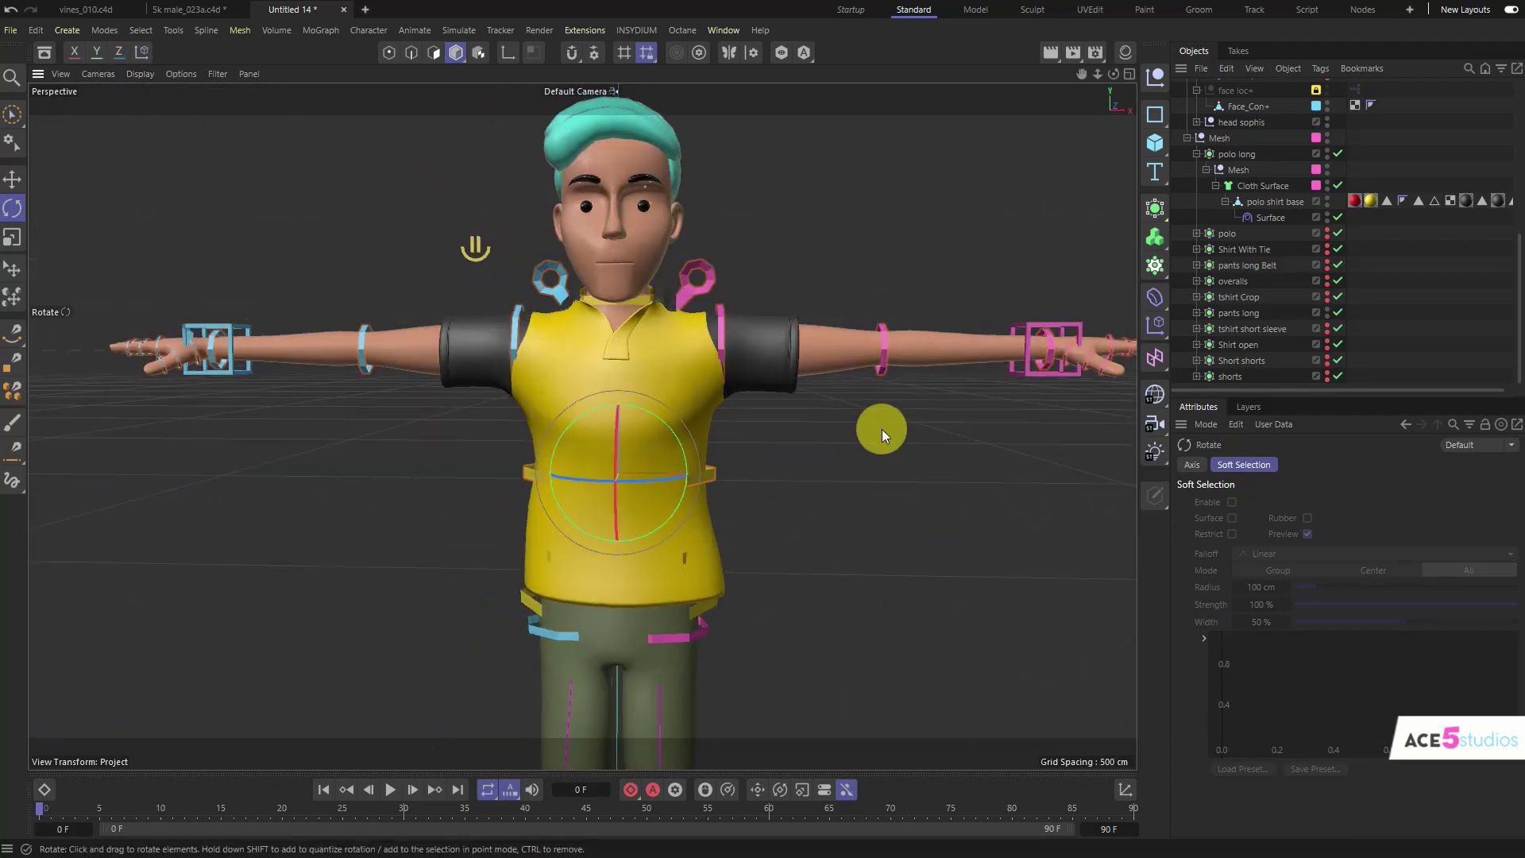
# Step: Examine the polo shirt base's Mat.3 material tag and the Mat.4 tag restricted to Polygon Selection.1
pyautogui.hscroll(1, 1512, 216)
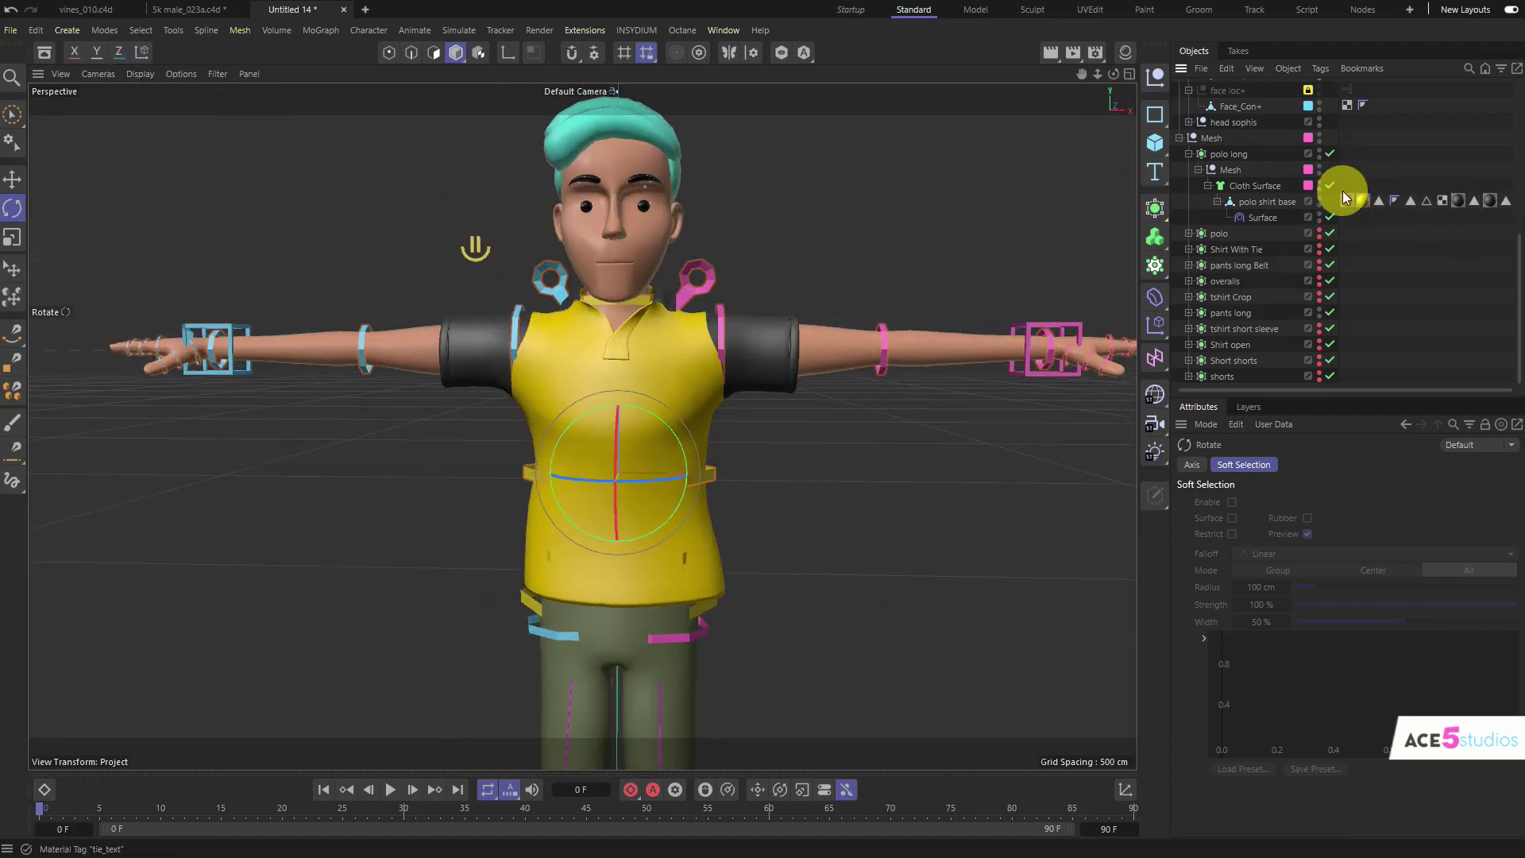
pyautogui.click(1360, 202)
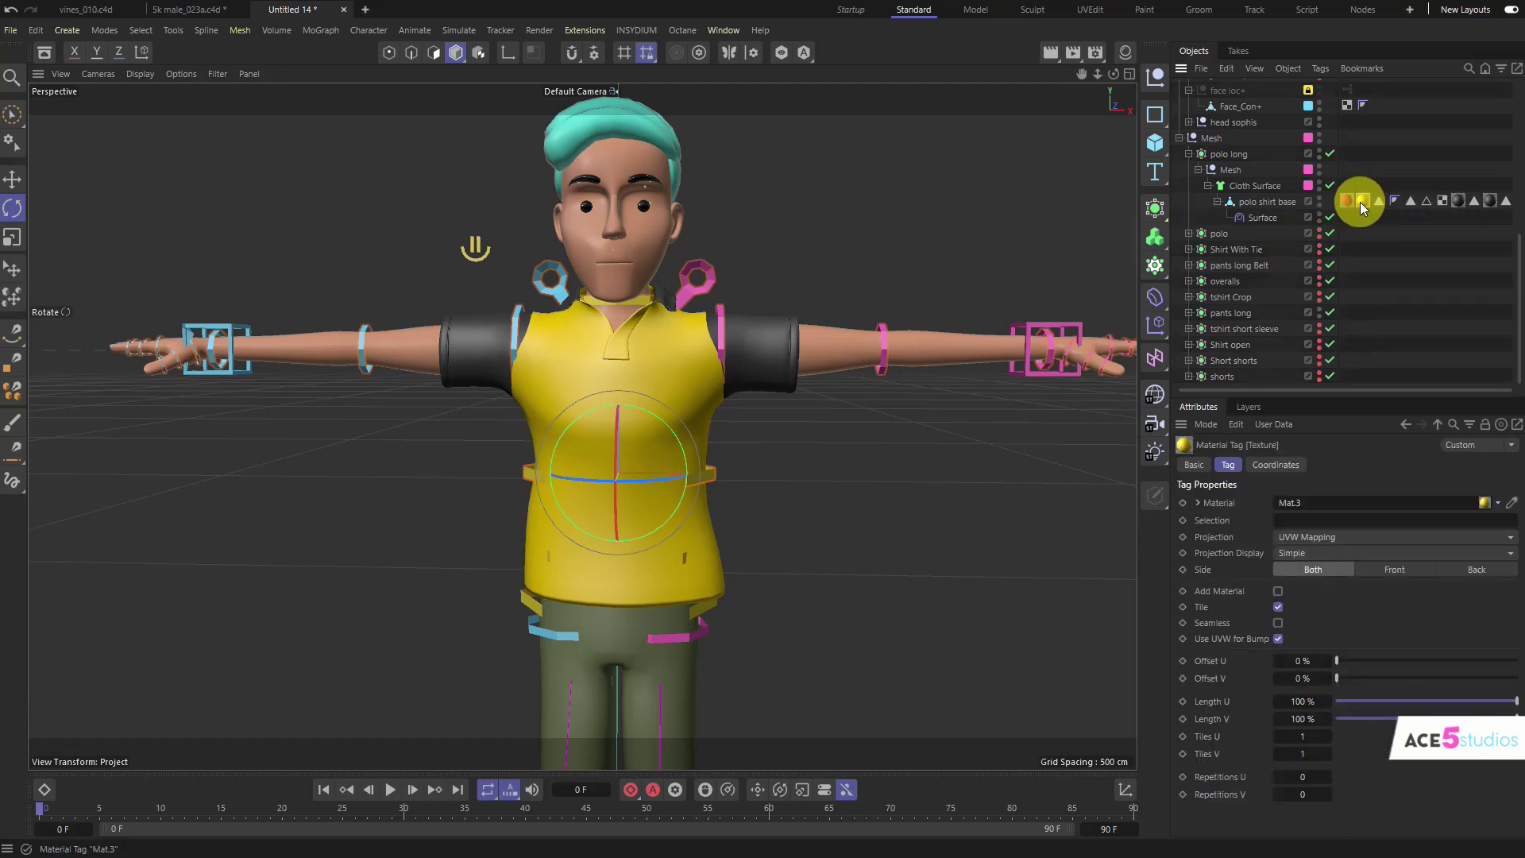
pyautogui.click(1459, 203)
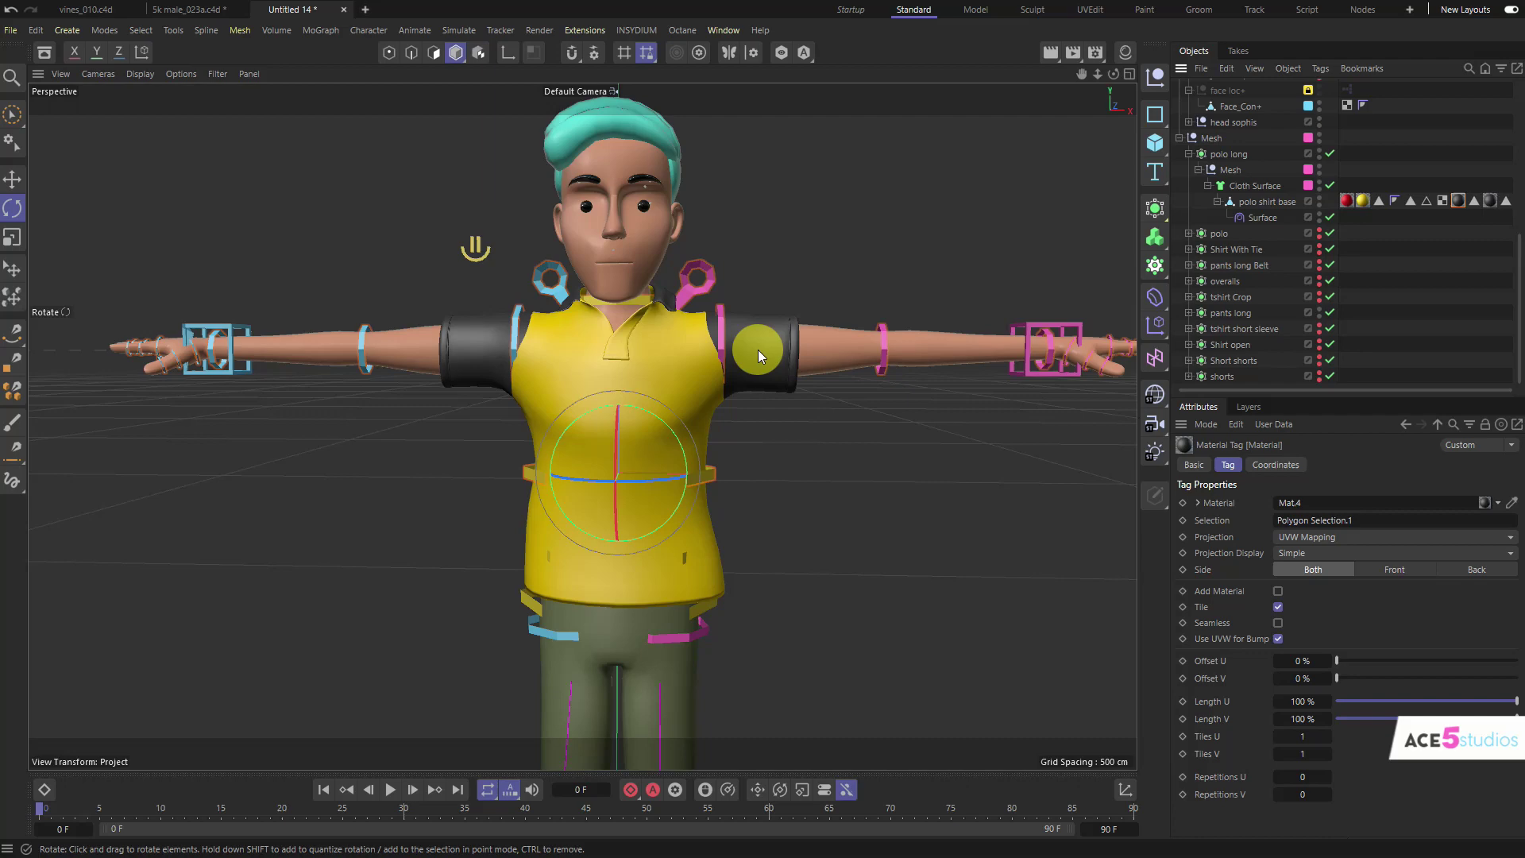
pyautogui.click(1156, 76)
pyautogui.hotkey('ctrl', 'z')
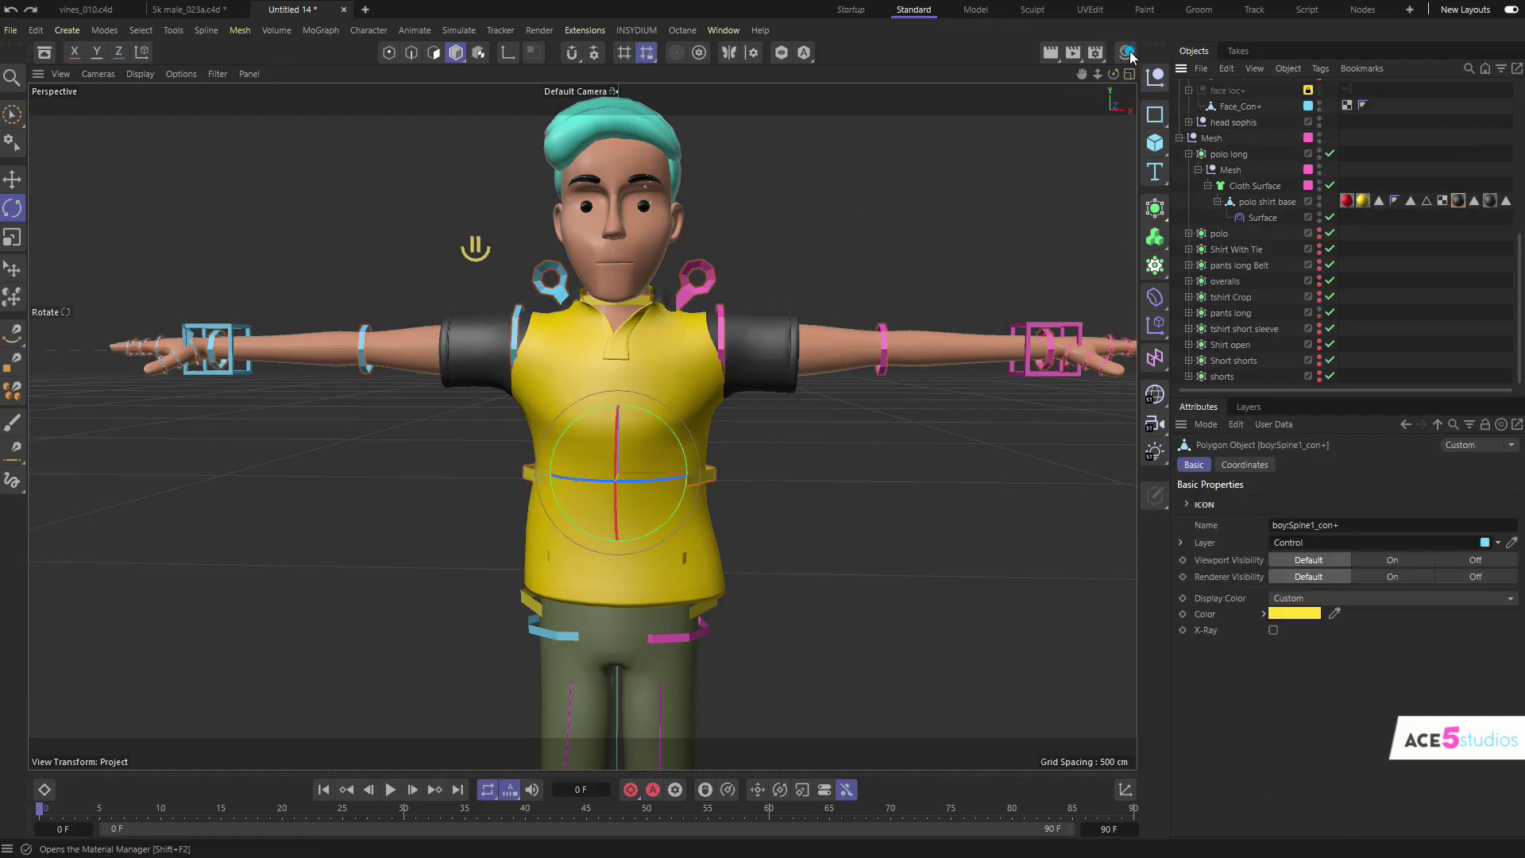
# Step: Try the pink ties material on the polo shirt's sleeves, and replace it with the olive-green Mat.3
pyautogui.click(1128, 53)
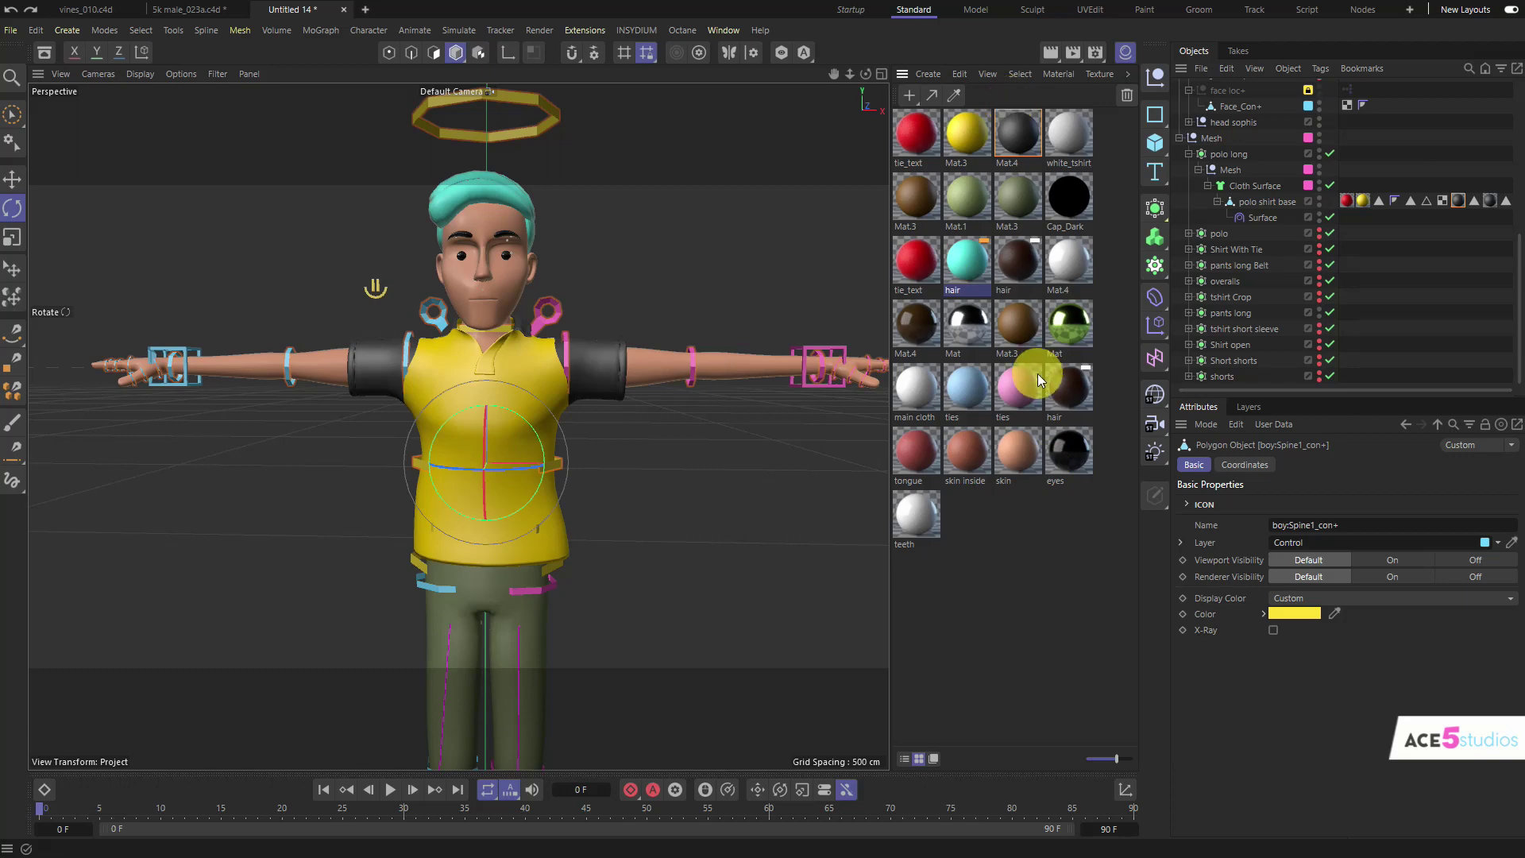
pyautogui.moveTo(1018, 387); pyautogui.dragTo(1456, 199)
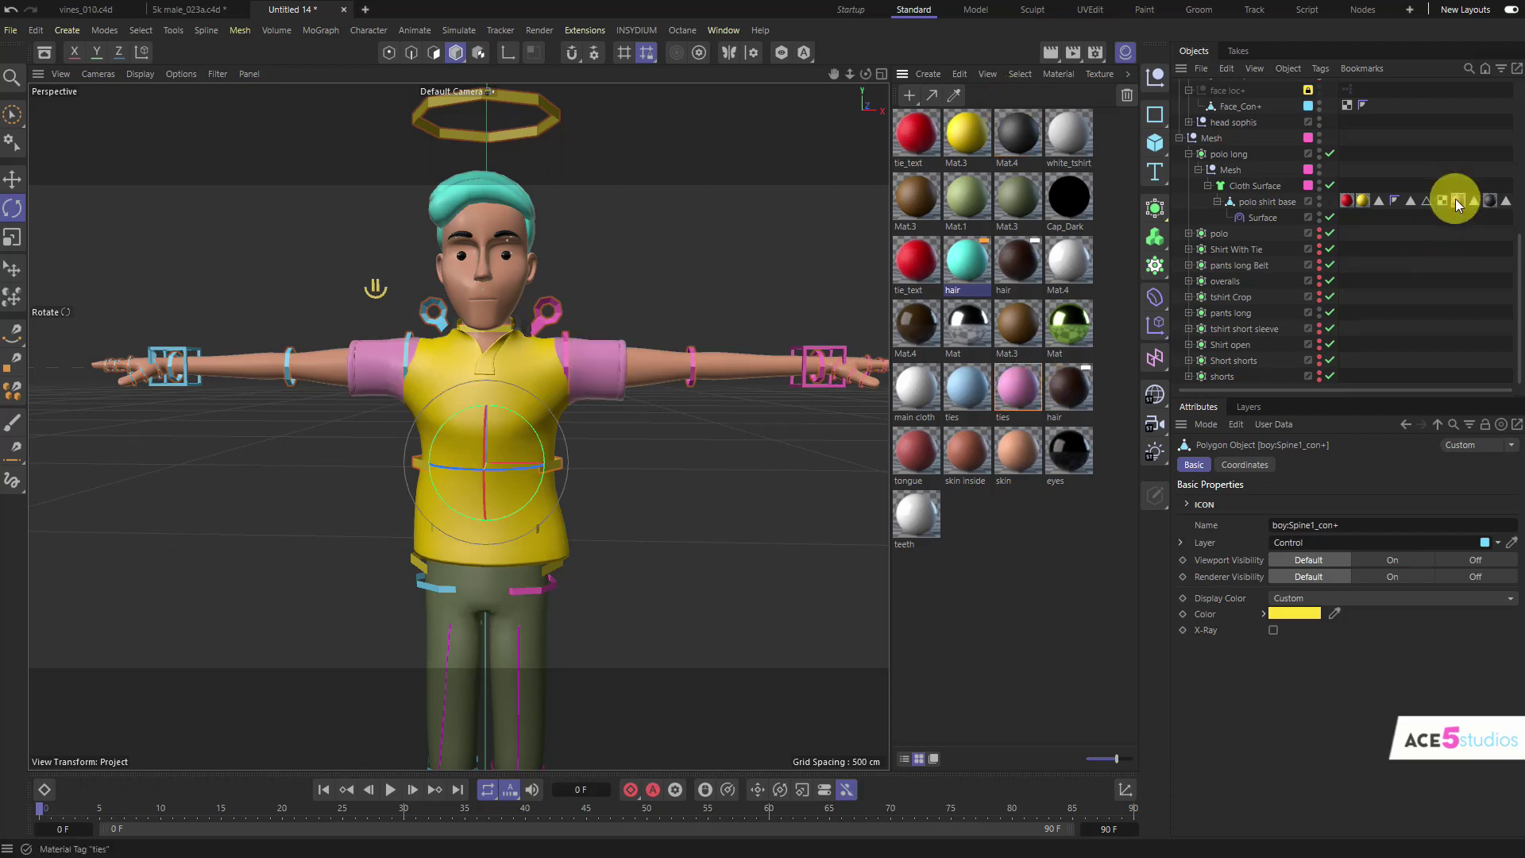
pyautogui.moveTo(1018, 197); pyautogui.dragTo(1460, 202)
# Step: Recall the collar polygons stored in Polygon Selection.2 and assign the dark brown hair material to the collar's material tag
pyautogui.click(1504, 200)
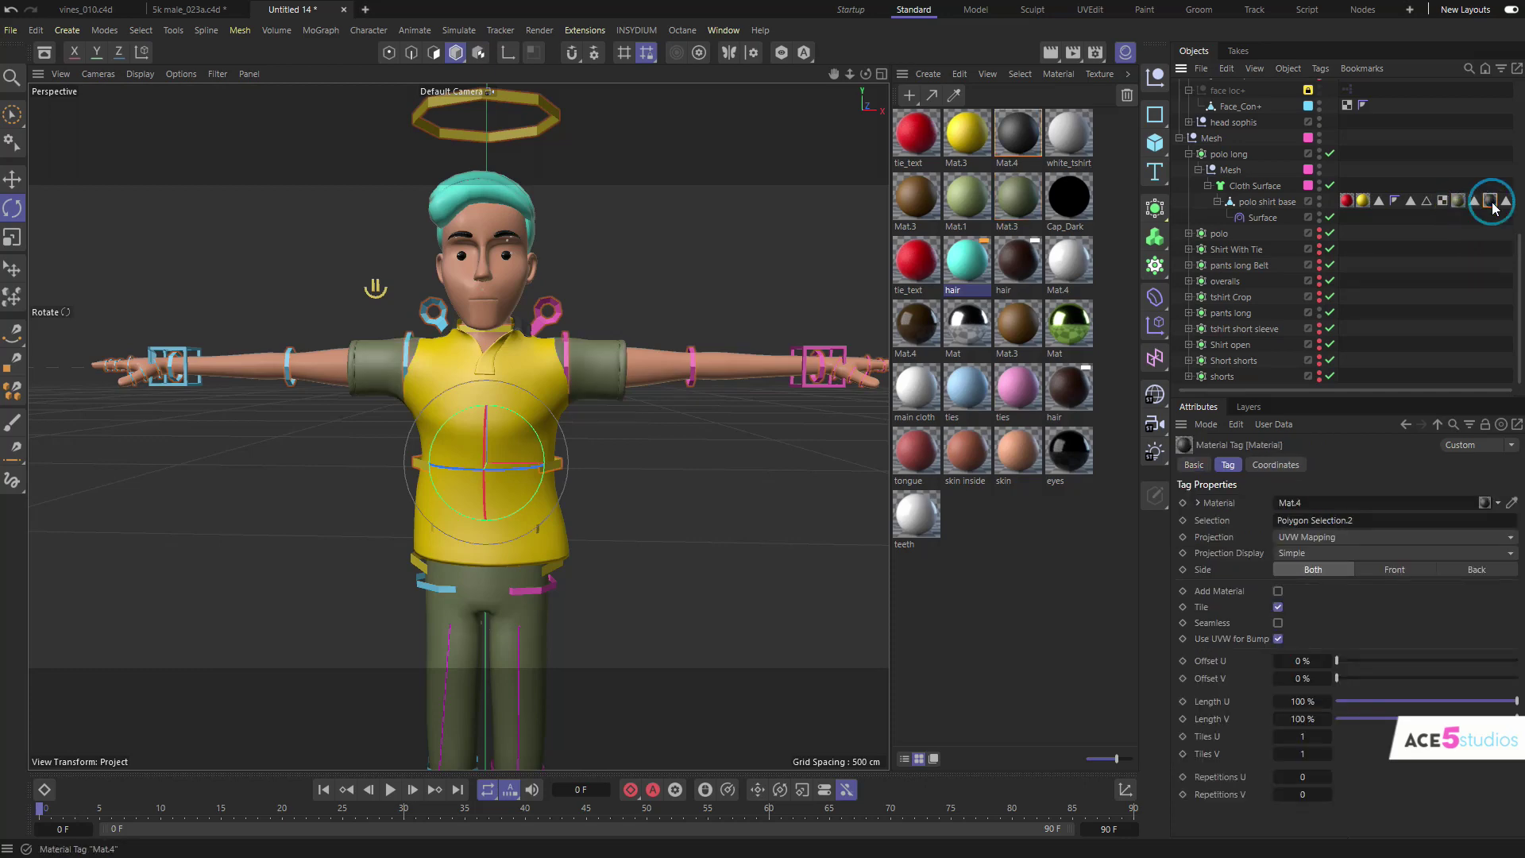
pyautogui.doubleClick(1505, 200)
pyautogui.scroll(6, 508, 319)
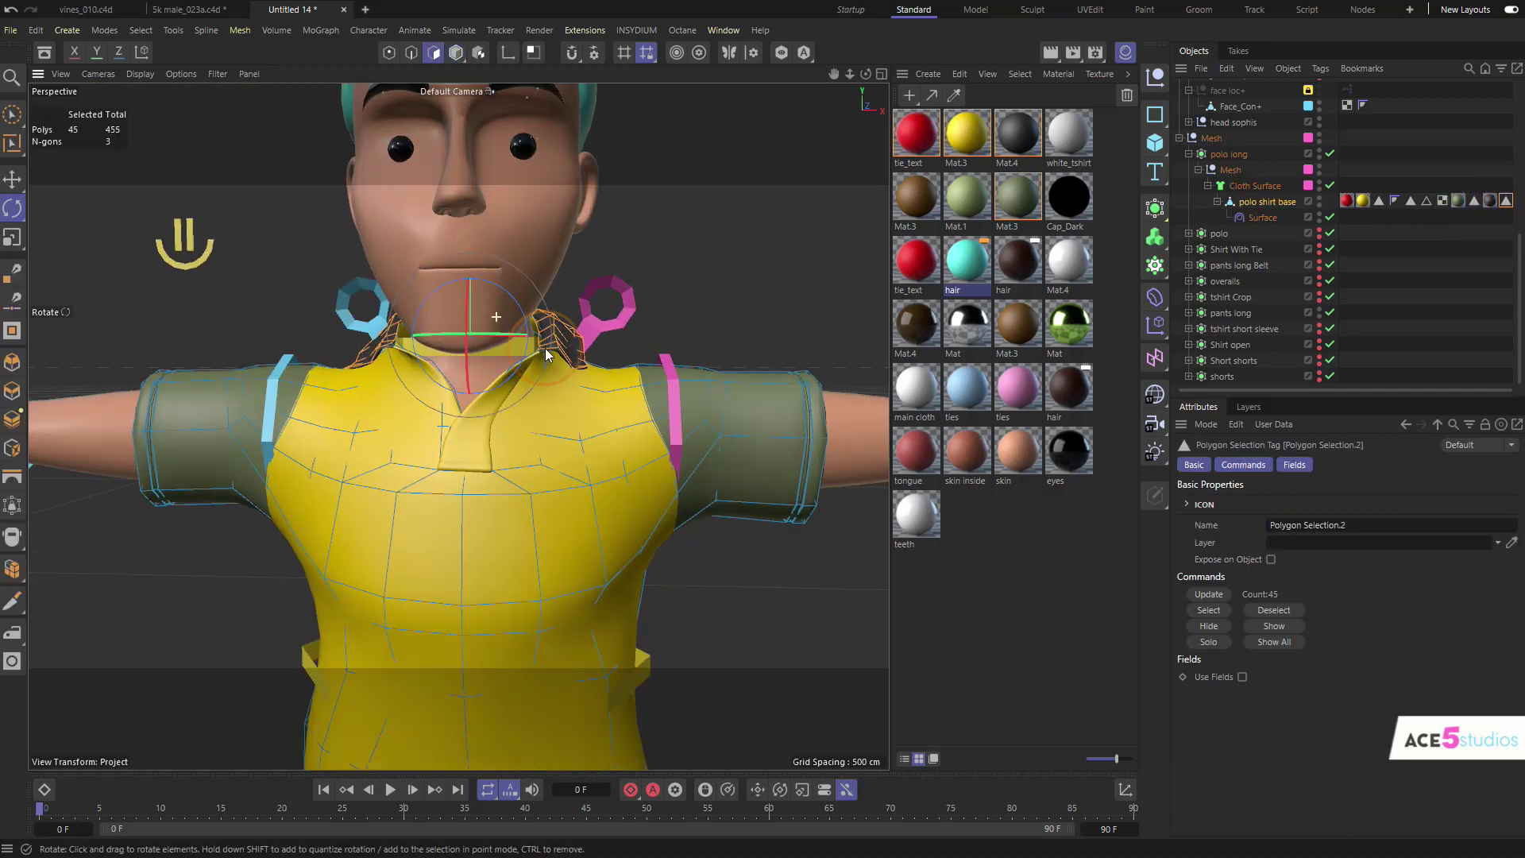
pyautogui.keyDown('alt'); pyautogui.moveTo(545, 348); pyautogui.dragTo(449, 409); pyautogui.keyUp('alt')
pyautogui.scroll(-3, 551, 404)
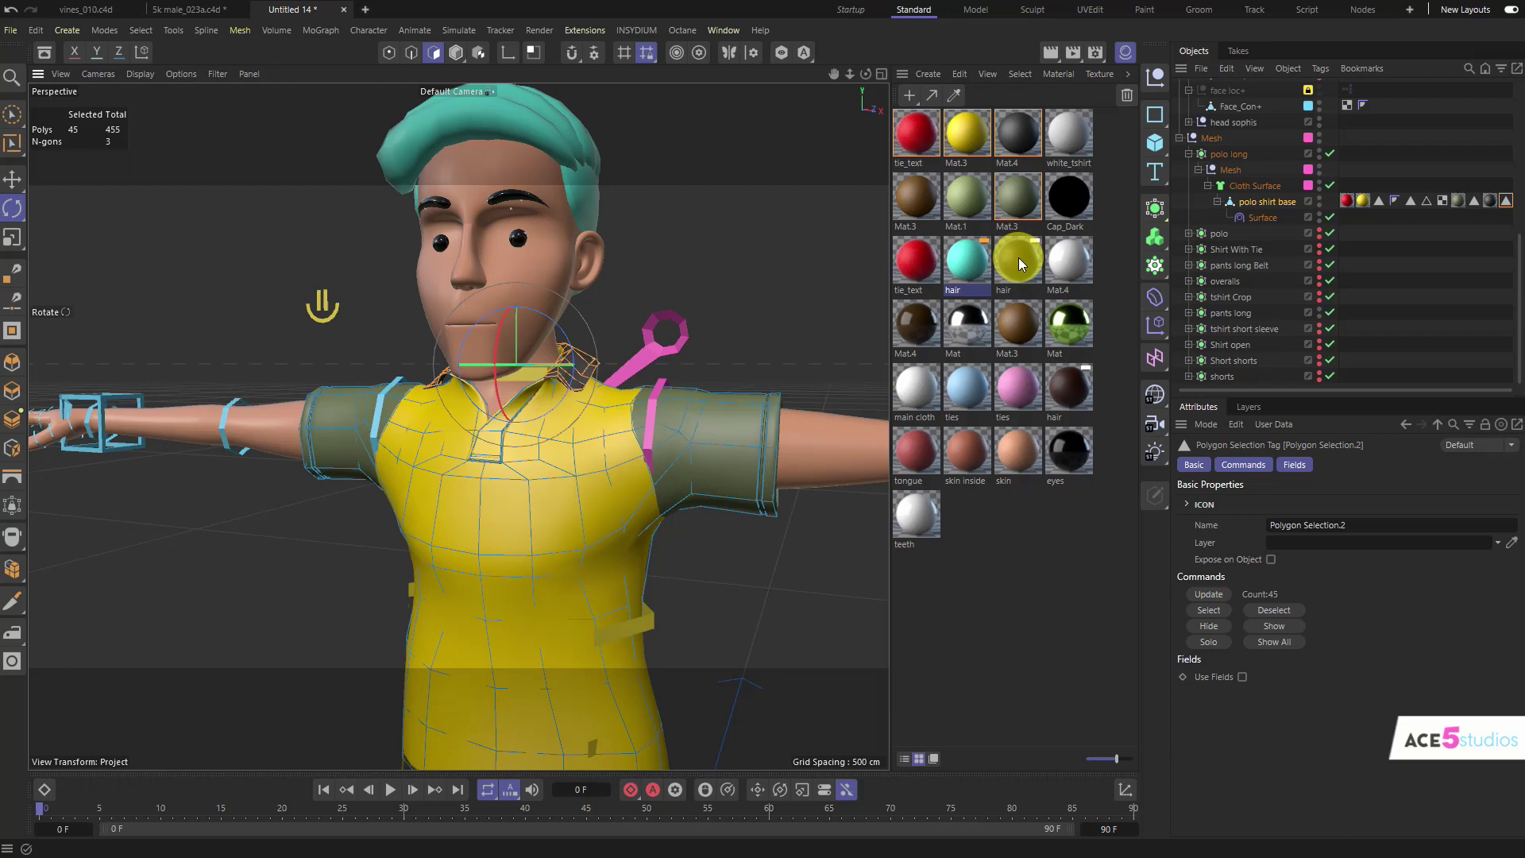
pyautogui.moveTo(1020, 259); pyautogui.dragTo(1490, 199)
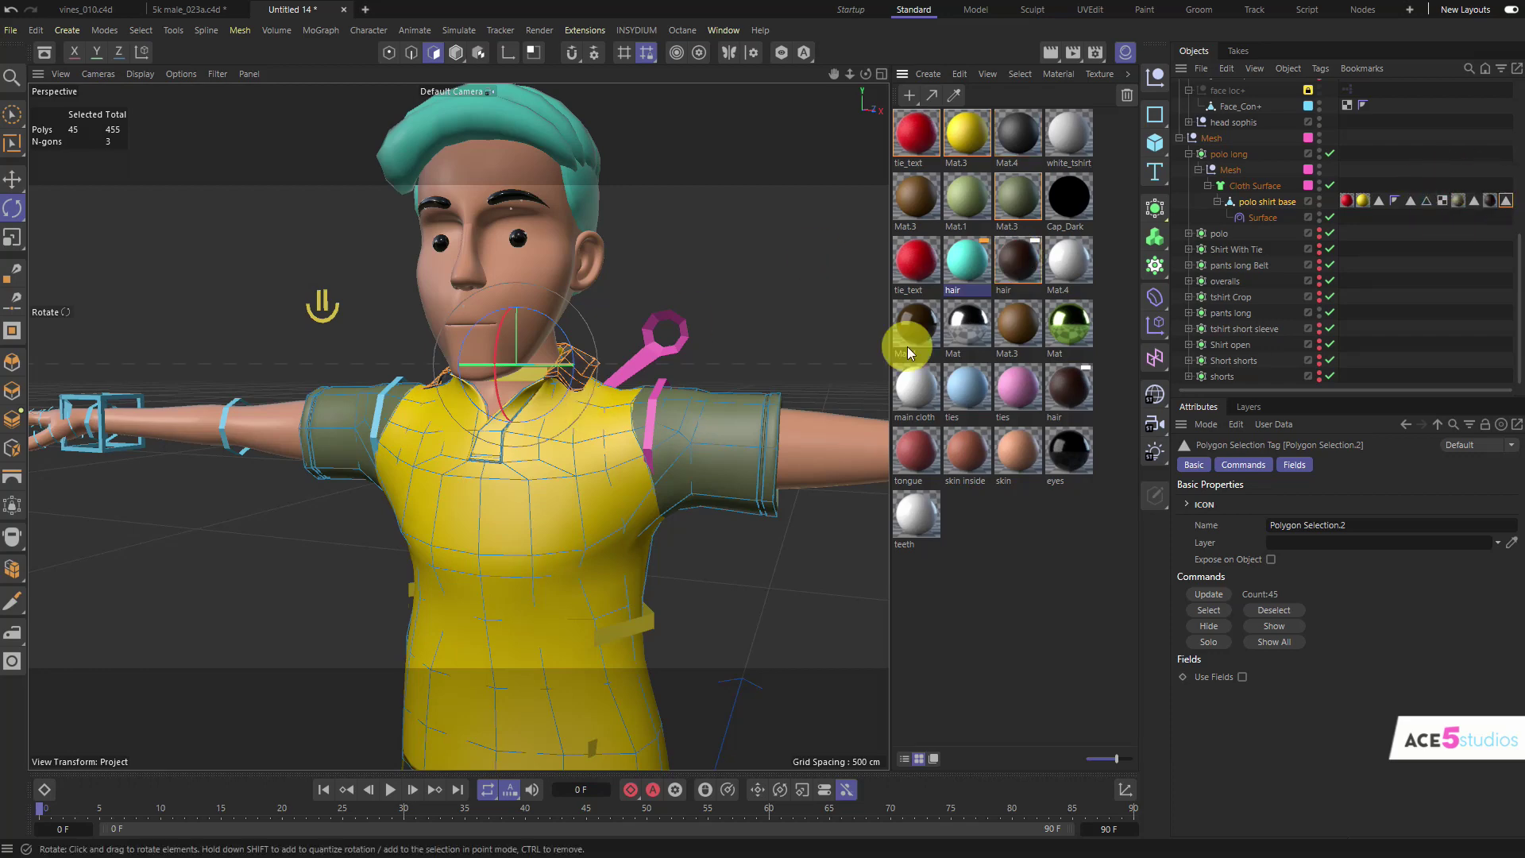
# Step: Deselect the materials, switch to model mode, and check the recoloured sleeves and collar on the character
pyautogui.keyDown('alt'); pyautogui.moveTo(515, 473); pyautogui.dragTo(542, 447); pyautogui.keyUp('alt')
pyautogui.click(999, 575)
pyautogui.click(456, 53)
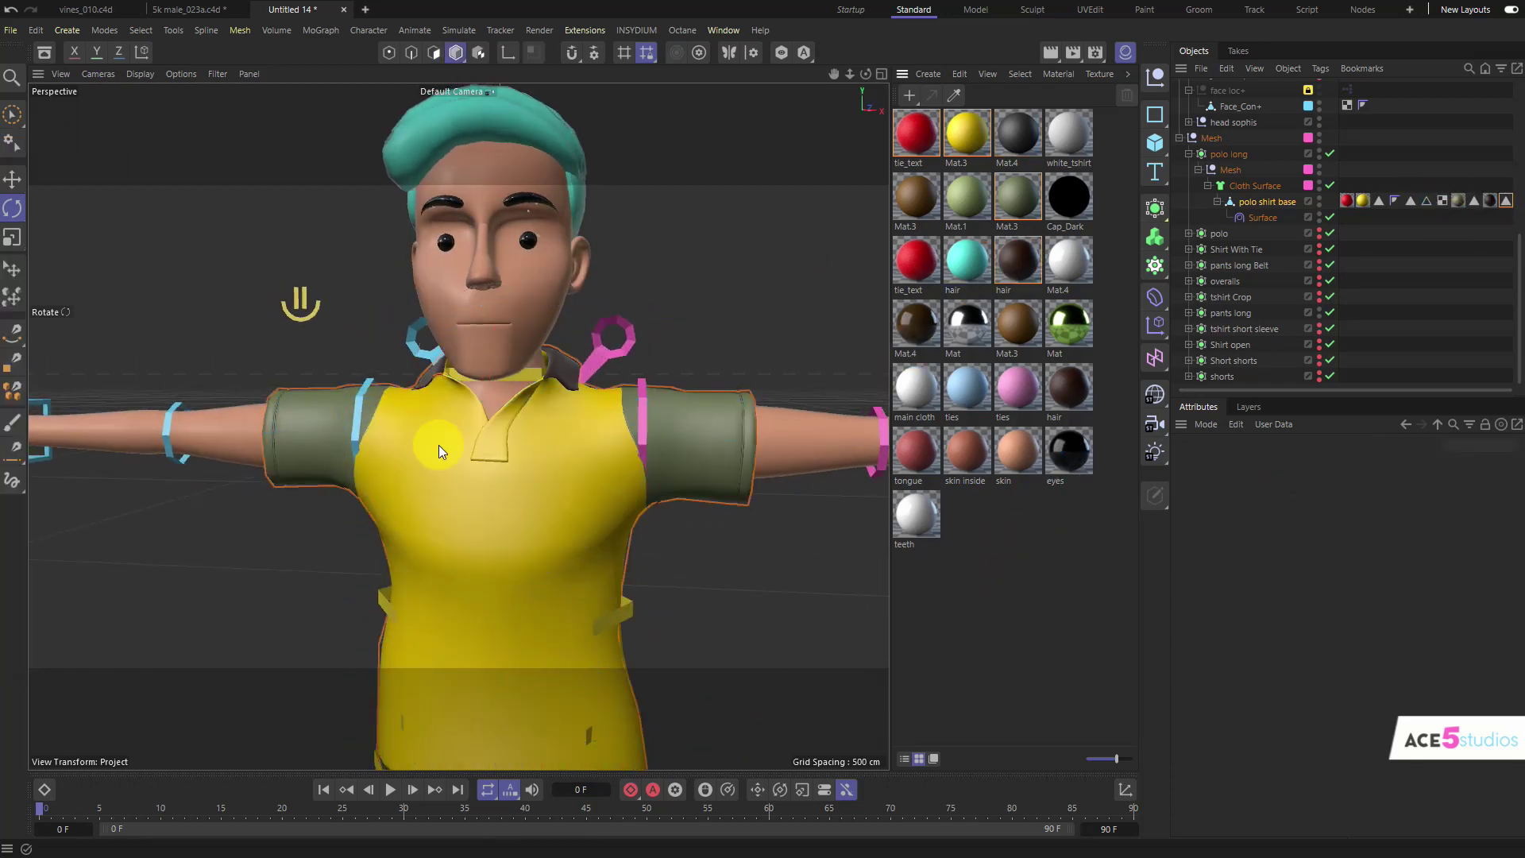
pyautogui.moveTo(439, 446)
pyautogui.keyDown('alt'); pyautogui.mouseDown()
pyautogui.moveTo(476, 467)
pyautogui.moveTo(434, 455)
pyautogui.mouseUp(); pyautogui.keyUp('alt')
pyautogui.keyDown('alt'); pyautogui.moveTo(644, 476); pyautogui.dragTo(645, 496); pyautogui.keyUp('alt')
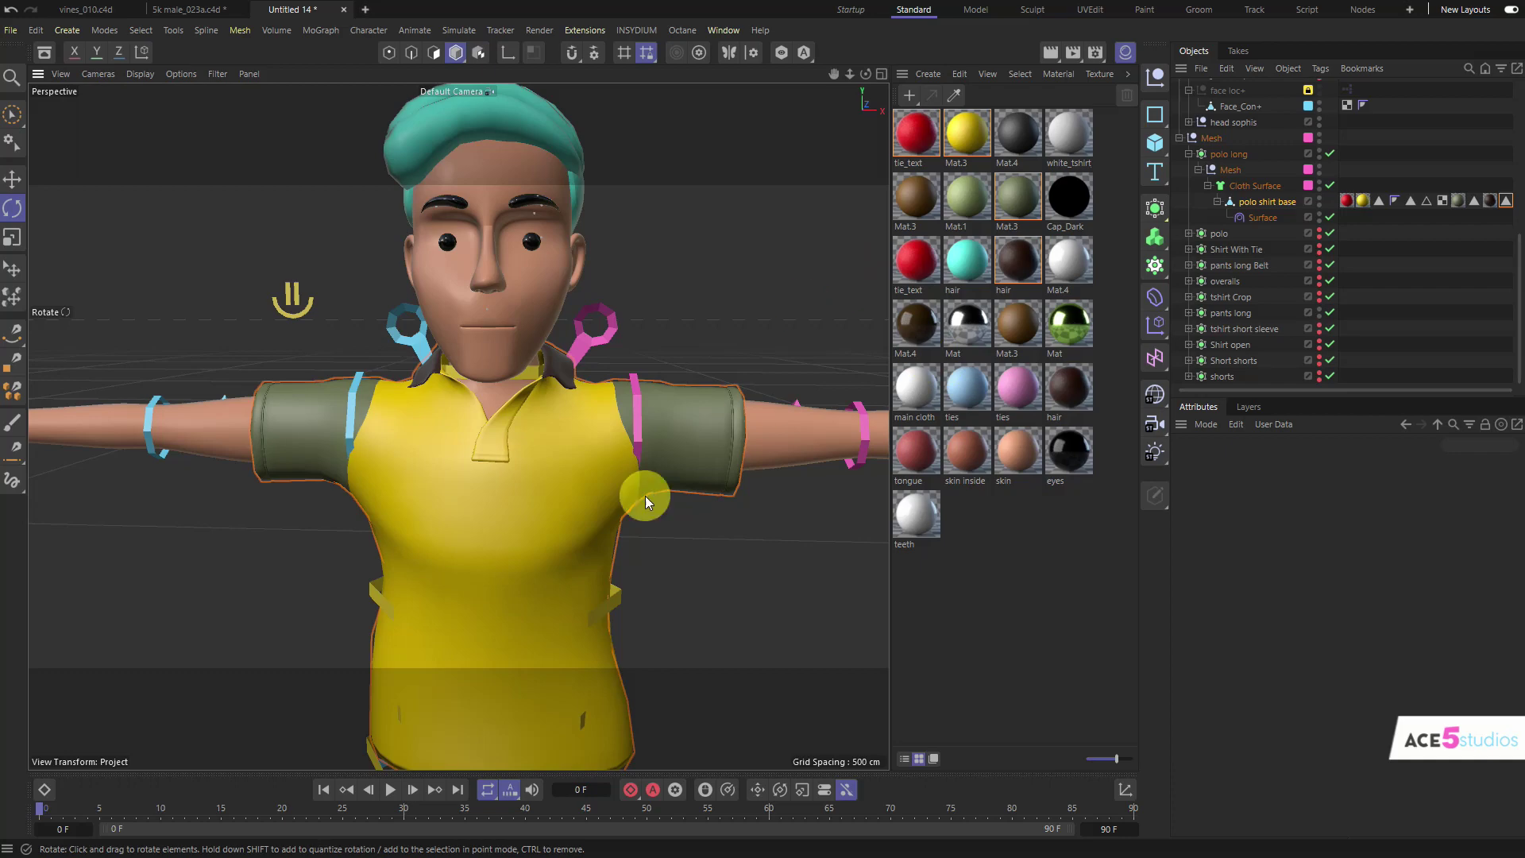
pyautogui.scroll(-5, 460, 572)
pyautogui.keyDown('alt'); pyautogui.moveTo(461, 572); pyautogui.dragTo(501, 473, button='middle'); pyautogui.keyUp('alt')
pyautogui.keyDown('alt'); pyautogui.moveTo(500, 473); pyautogui.dragTo(513, 510); pyautogui.keyUp('alt')
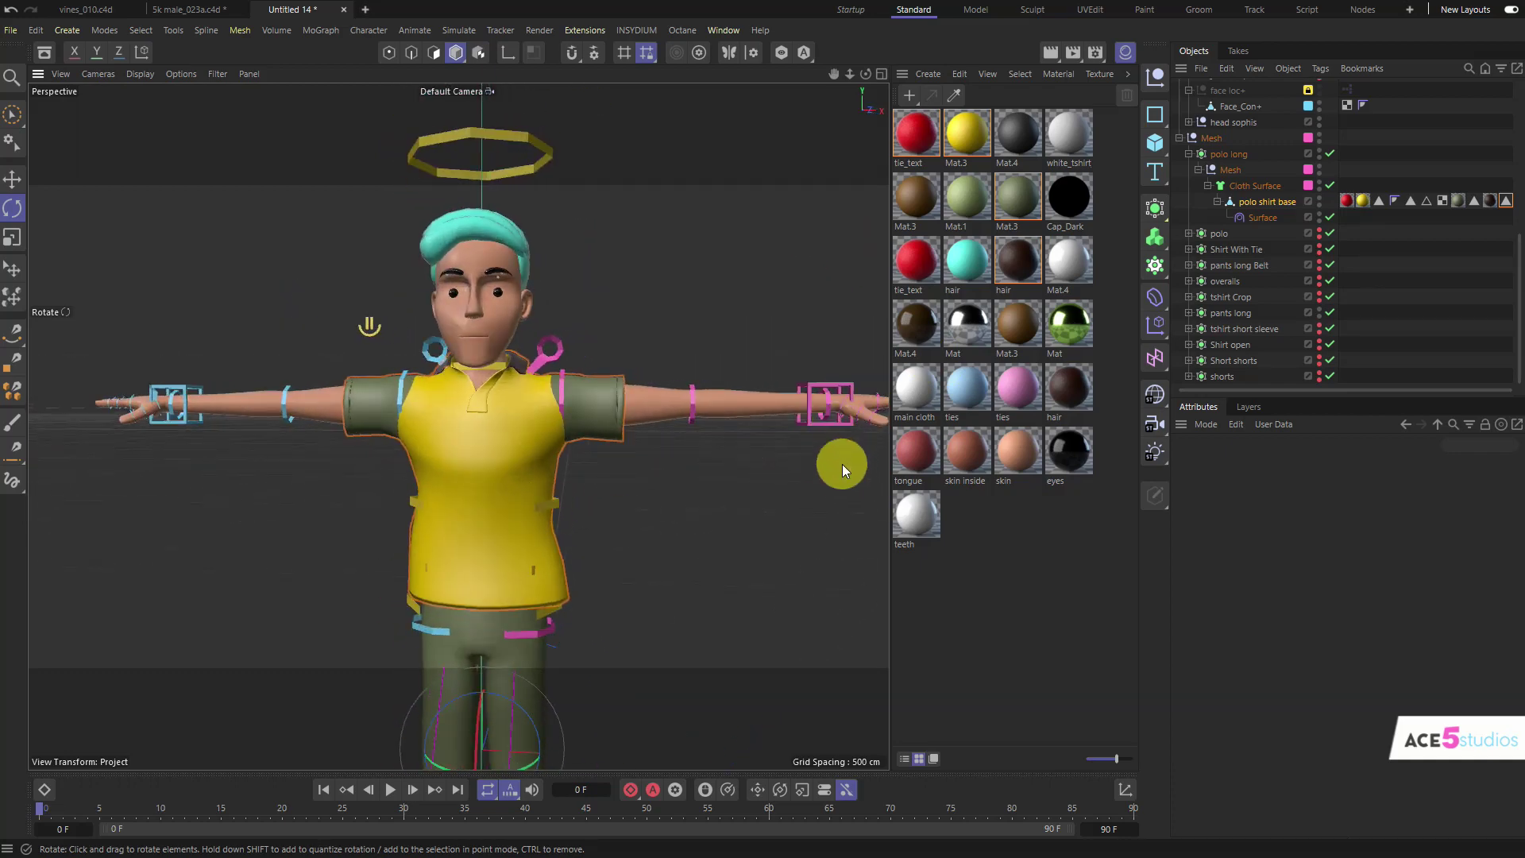
# Step: Disable the Surface deformer and return to editing the polygons of the polo shirt base
pyautogui.click(1330, 219)
pyautogui.click(1254, 203)
pyautogui.press('Return')
pyautogui.keyDown('alt'); pyautogui.moveTo(558, 383); pyautogui.dragTo(670, 368, button='right'); pyautogui.keyUp('alt')
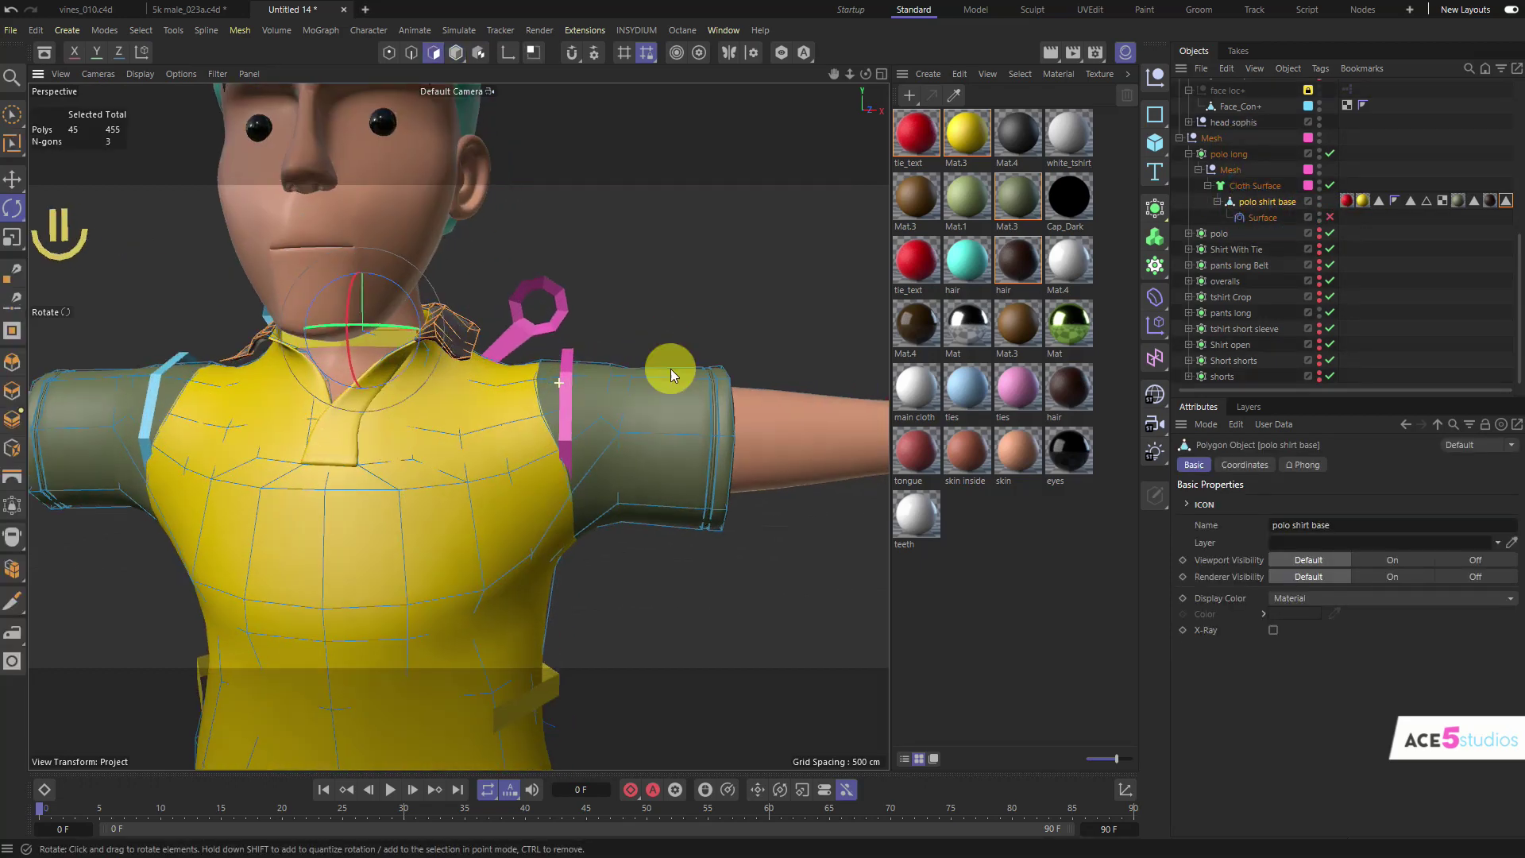
pyautogui.keyDown('alt'); pyautogui.moveTo(670, 369); pyautogui.dragTo(630, 466); pyautogui.keyUp('alt')
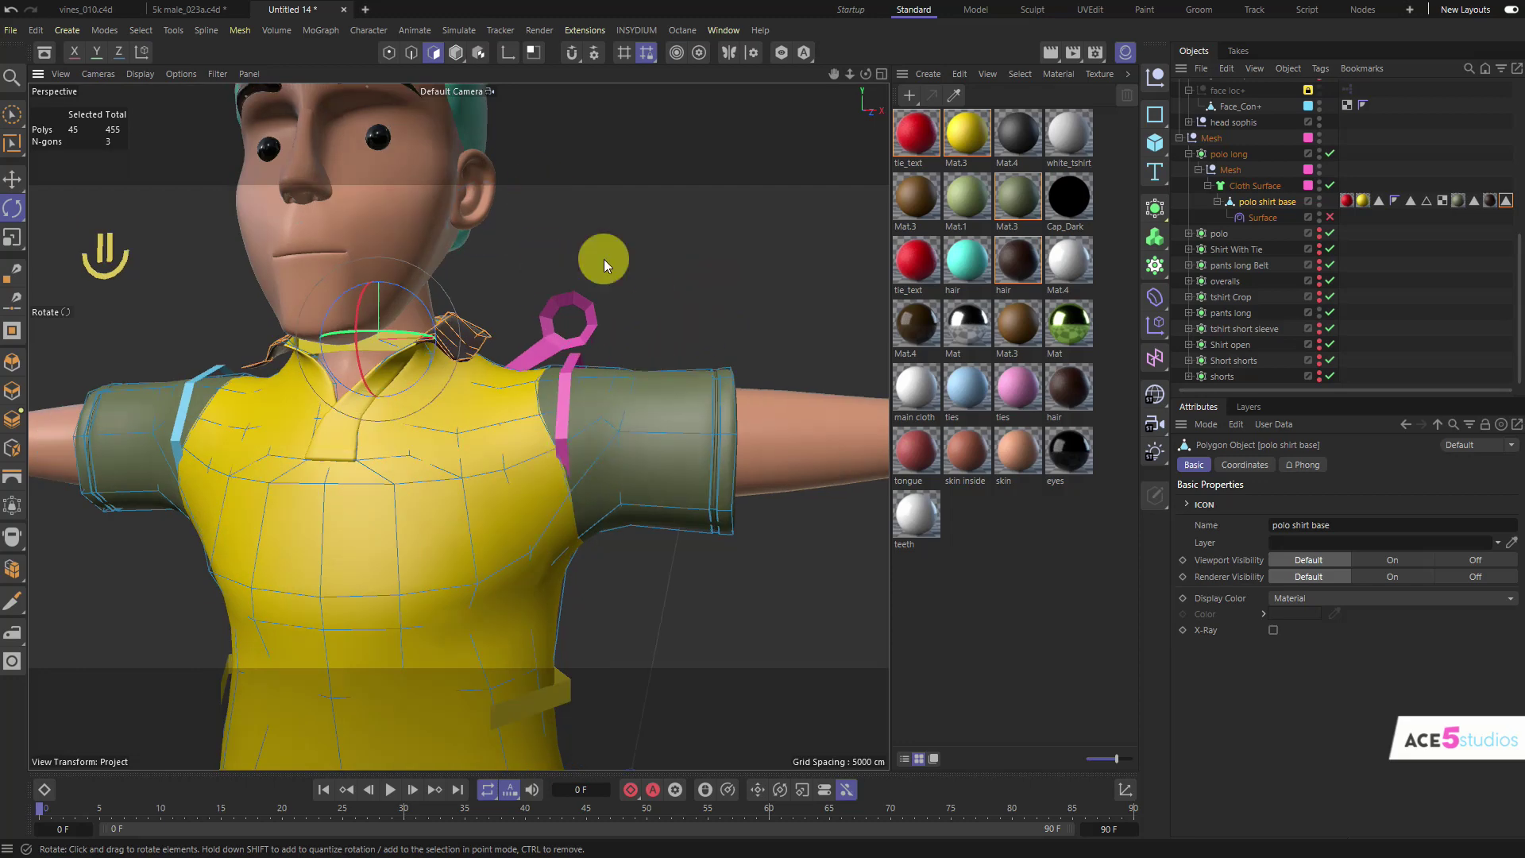
# Step: Activate Loop Selection and disable the Cloth Surface generator to work on the shirt's base mesh
pyautogui.press('v')
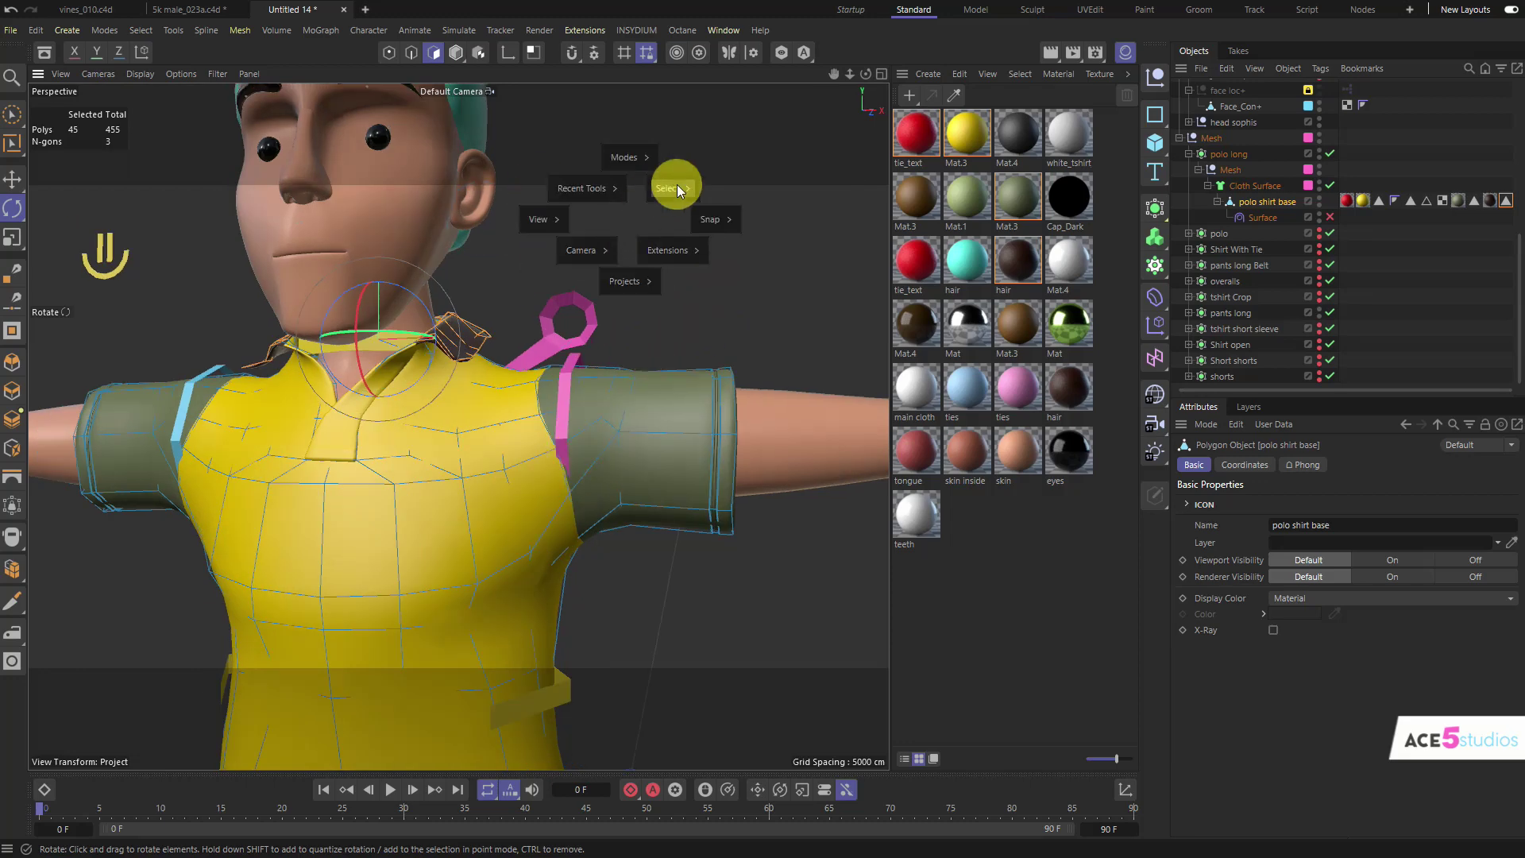
pyautogui.moveTo(667, 188)
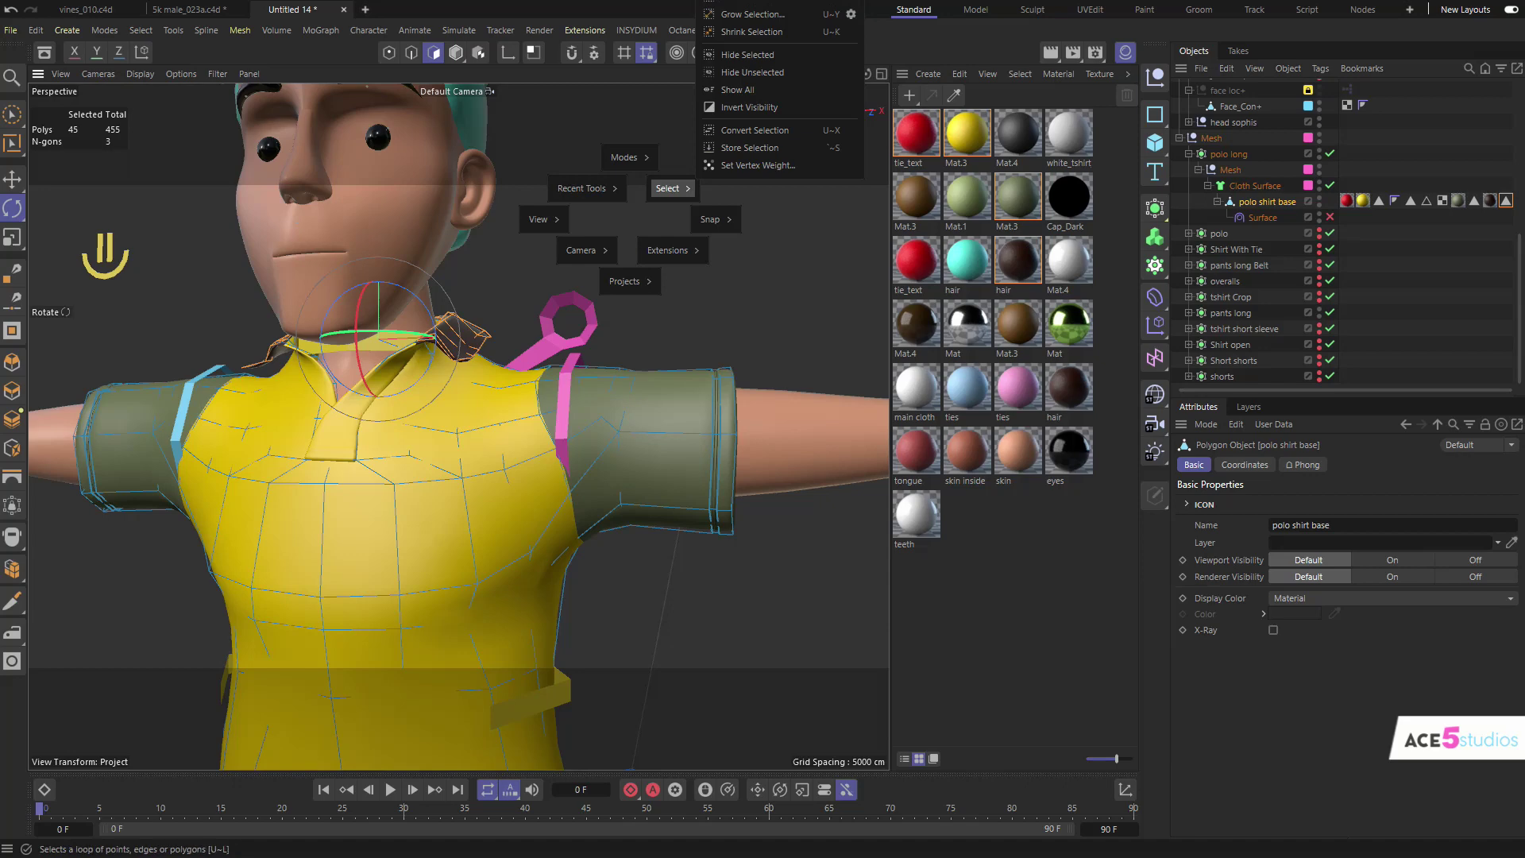
pyautogui.click(751, 3)
pyautogui.click(465, 704)
pyautogui.press('v')
pyautogui.moveTo(508, 685)
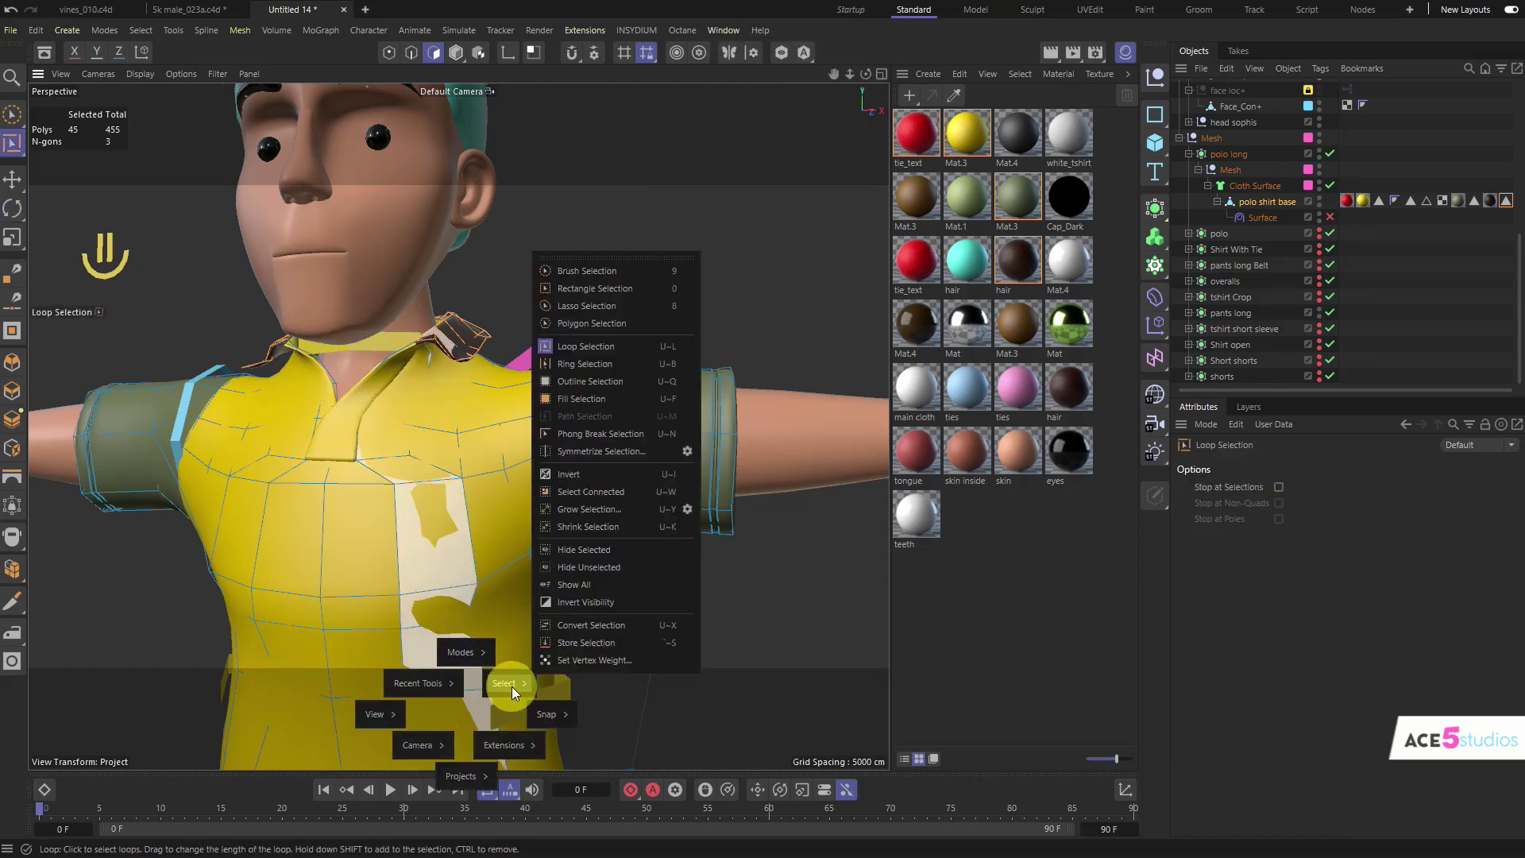
pyautogui.click(615, 346)
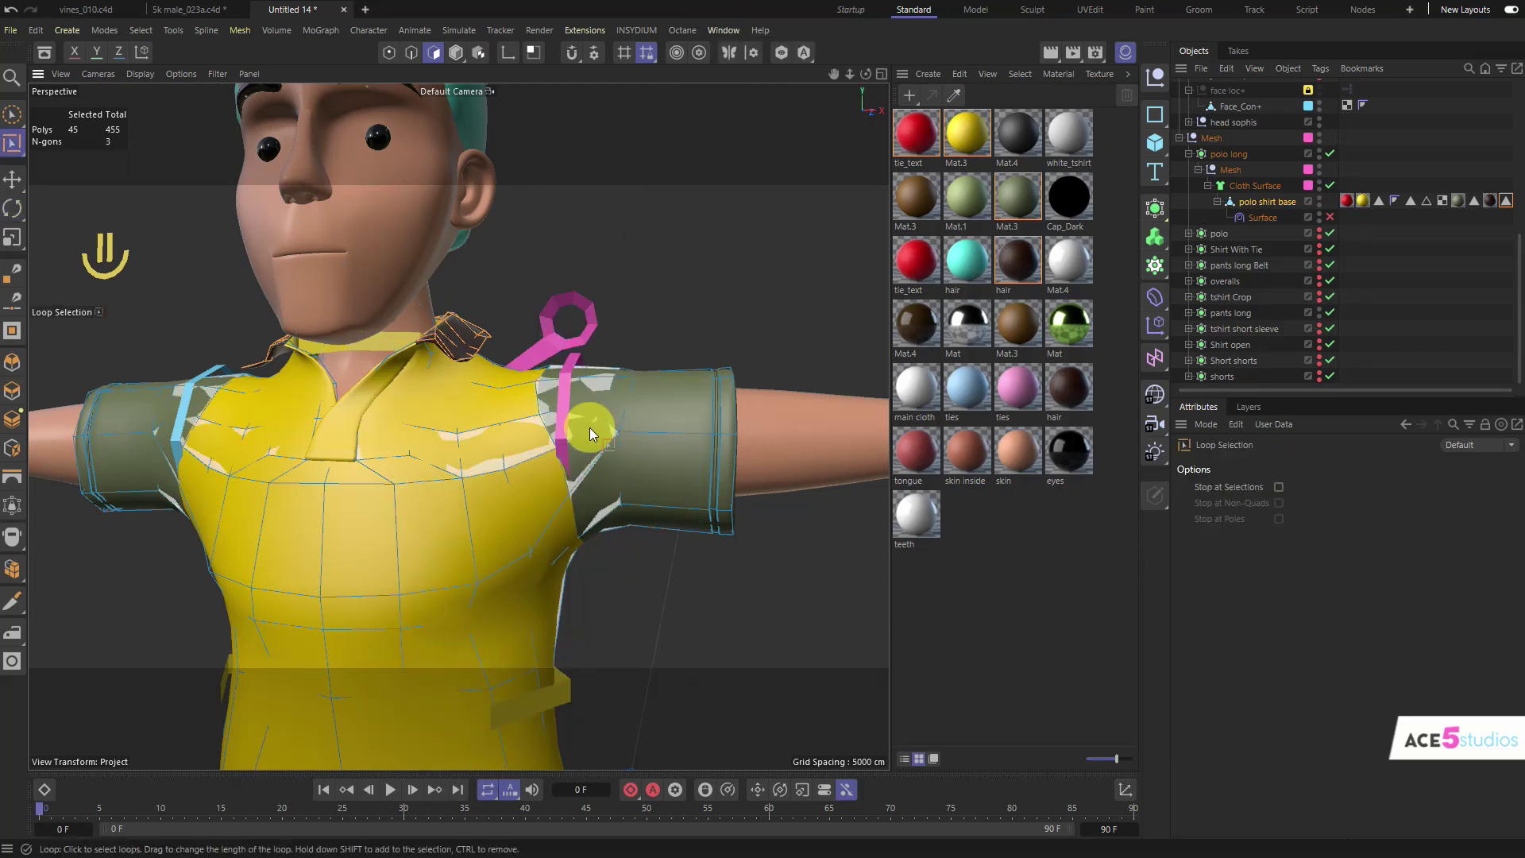
pyautogui.click(1331, 186)
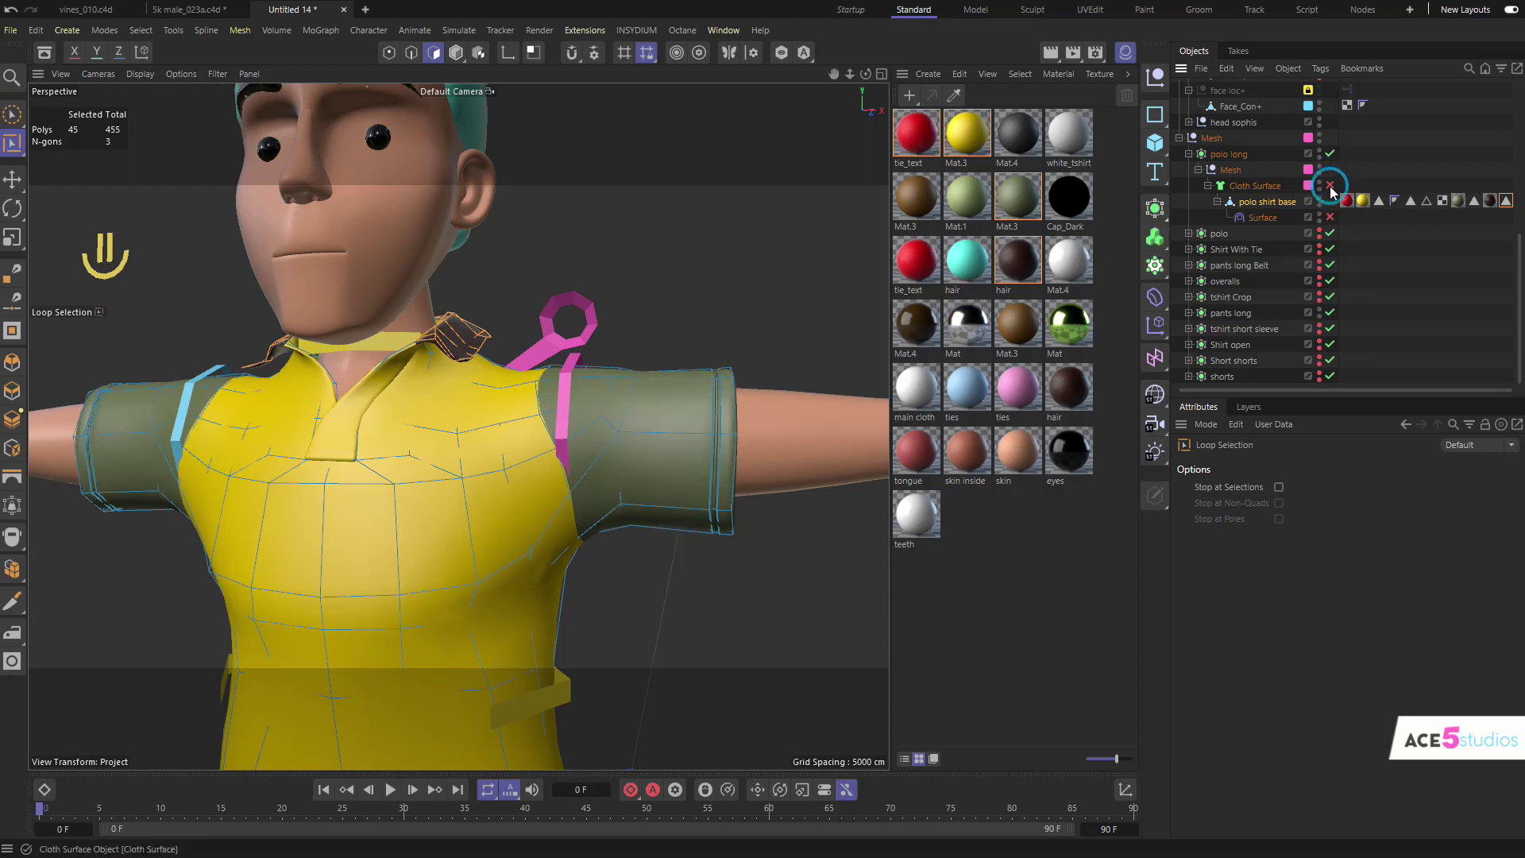
# Step: Select the polygon loops around both sleeves and grow the selection once
pyautogui.click(681, 431)
pyautogui.keyDown('shift'); pyautogui.click(117, 429); pyautogui.keyUp('shift')
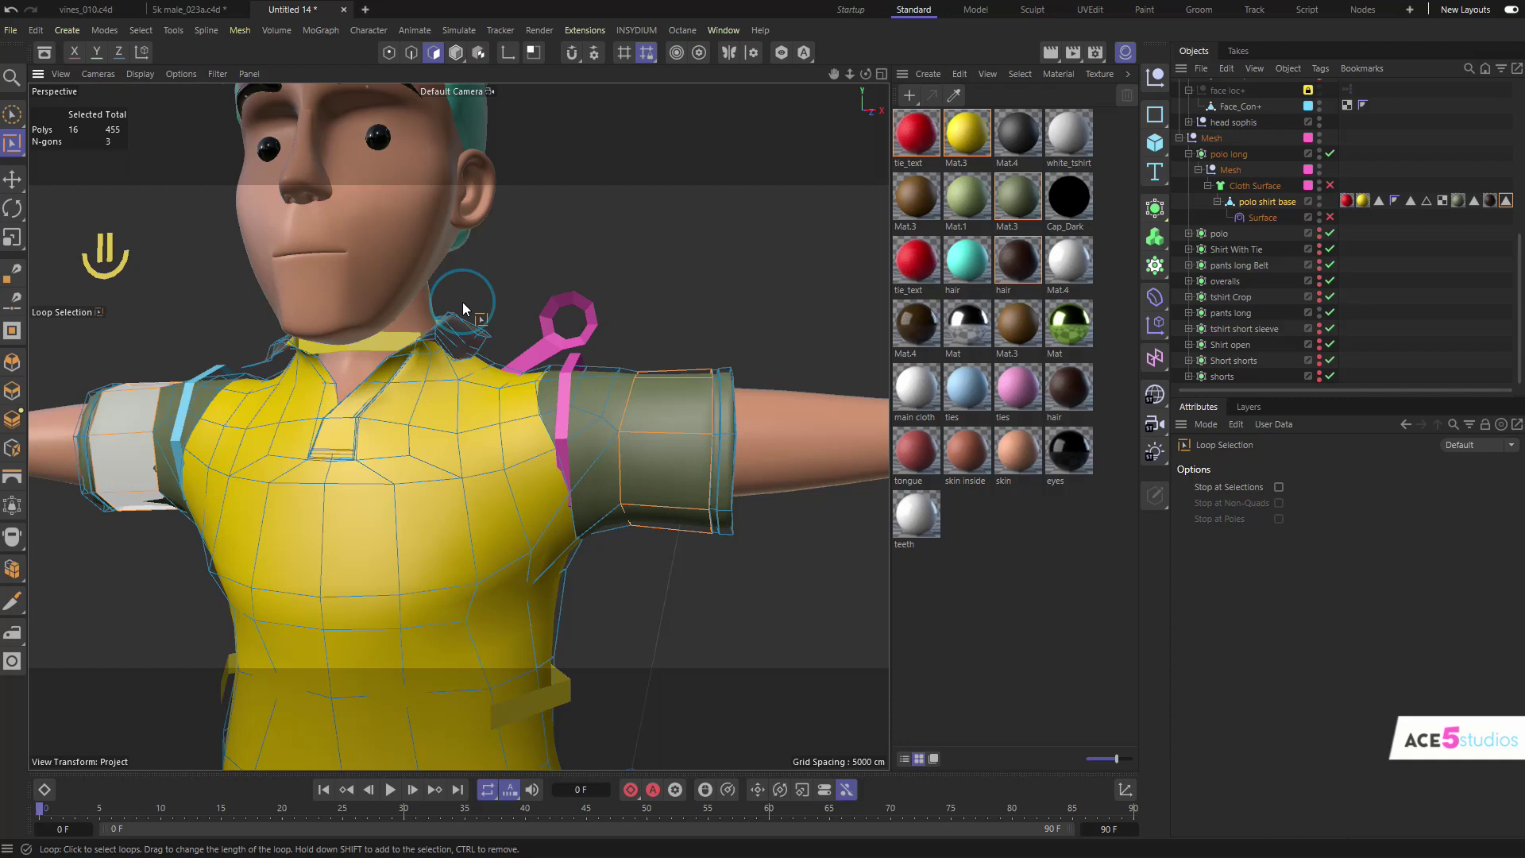
pyautogui.moveTo(443, 410)
pyautogui.keyDown('alt'); pyautogui.mouseDown()
pyautogui.moveTo(482, 400)
pyautogui.moveTo(459, 397)
pyautogui.mouseUp(); pyautogui.keyUp('alt')
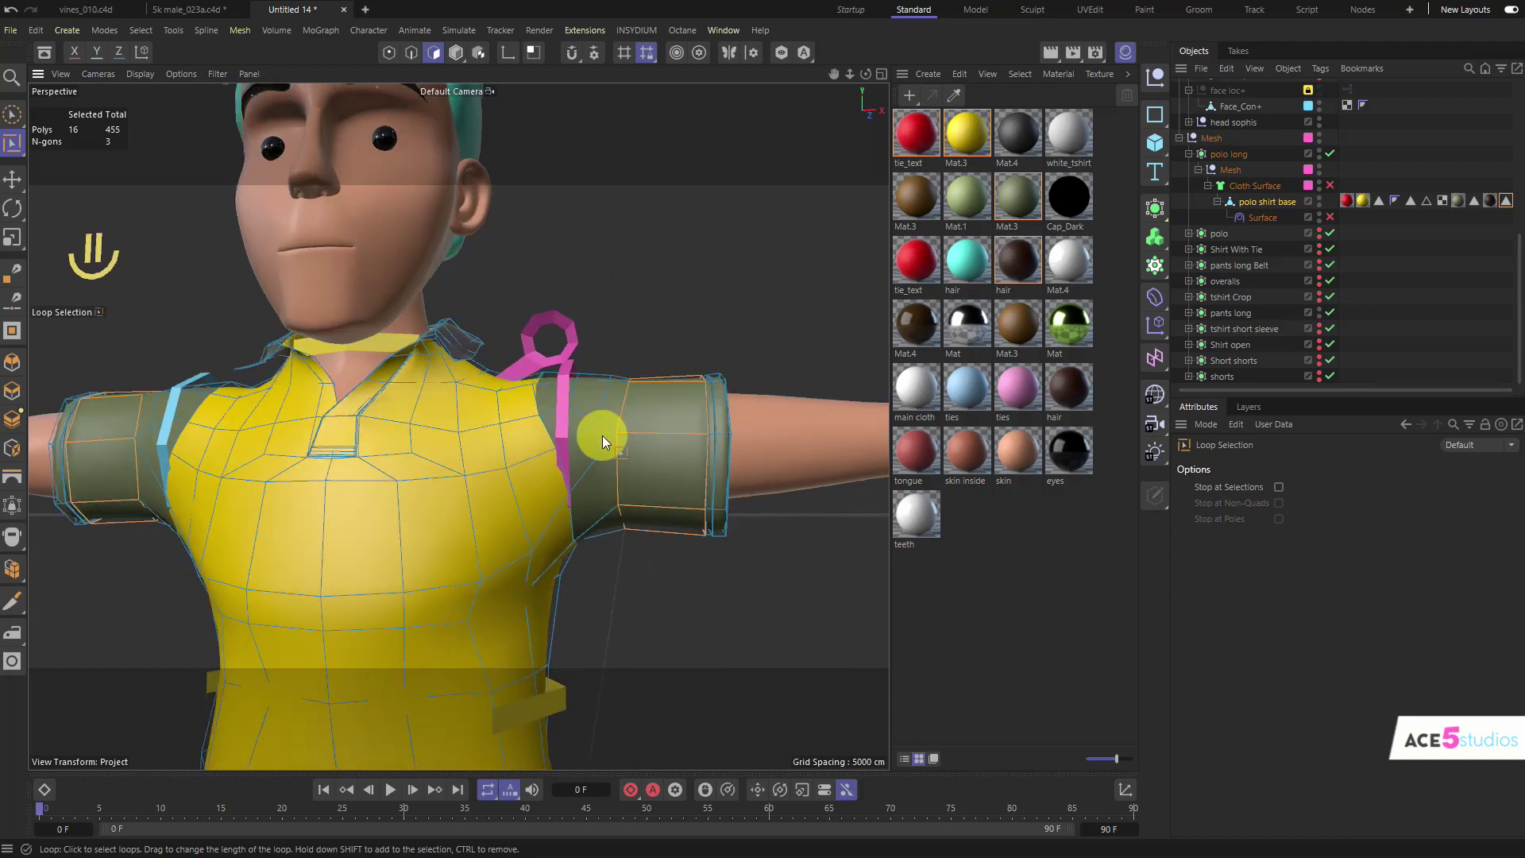
pyautogui.press('v')
pyautogui.moveTo(673, 577)
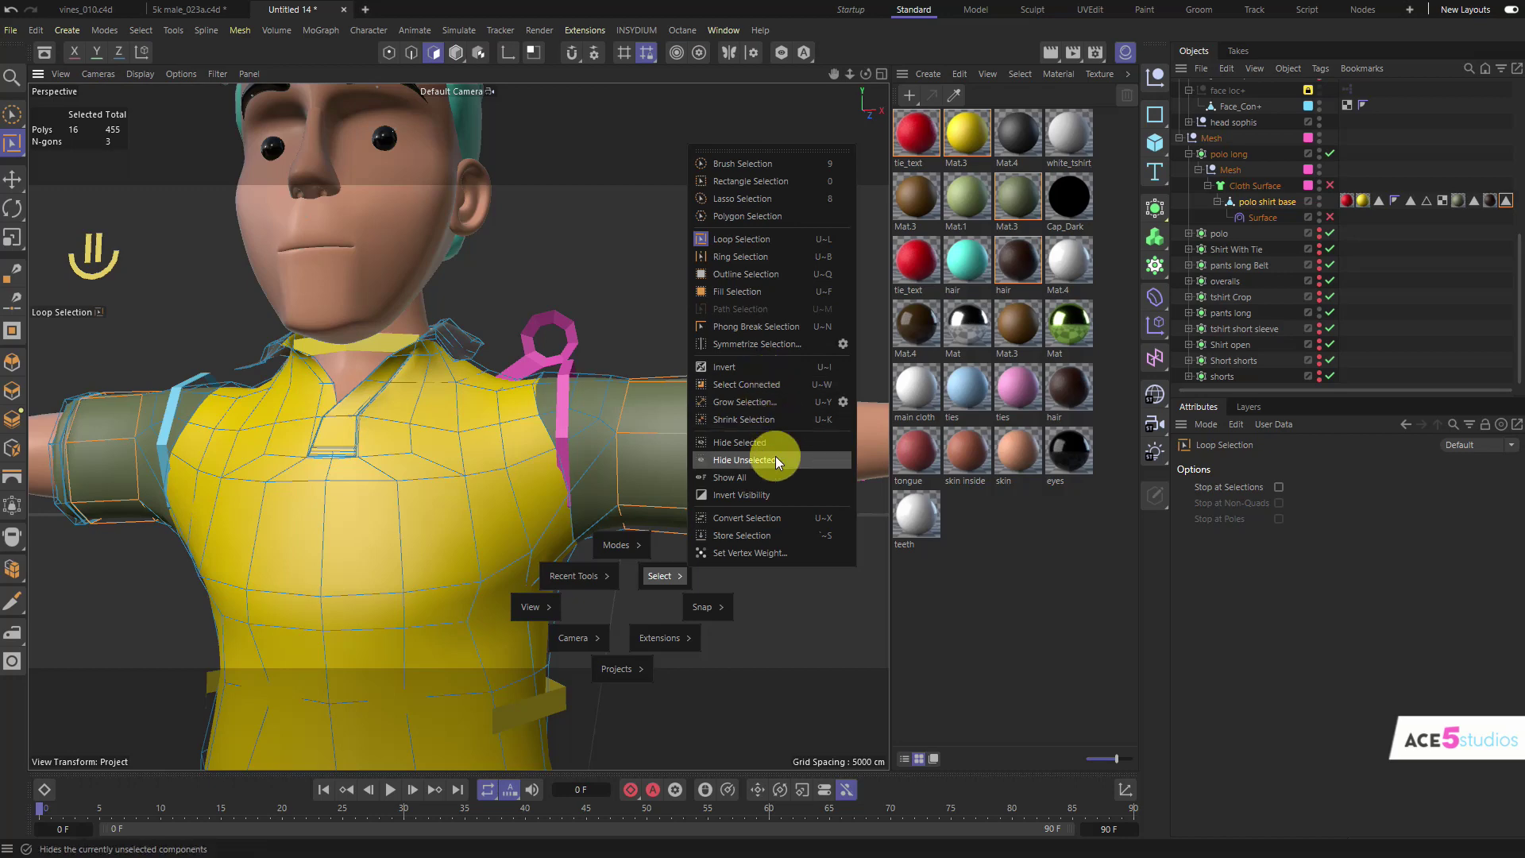
pyautogui.click(778, 402)
# Step: Try growing the sleeve selection one more time, and undo that growth
pyautogui.press('v')
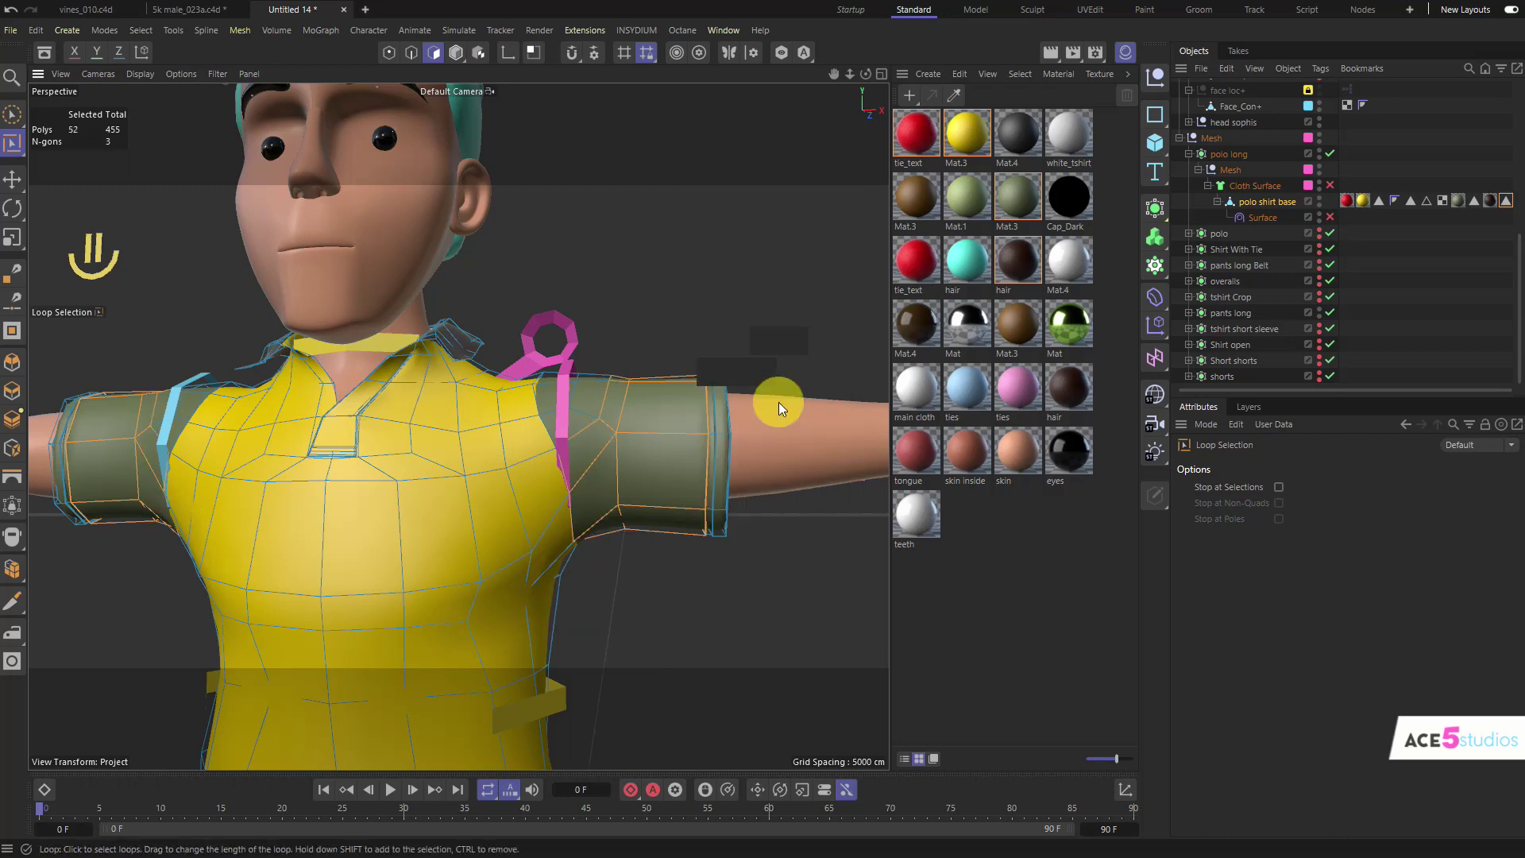
pyautogui.moveTo(809, 440)
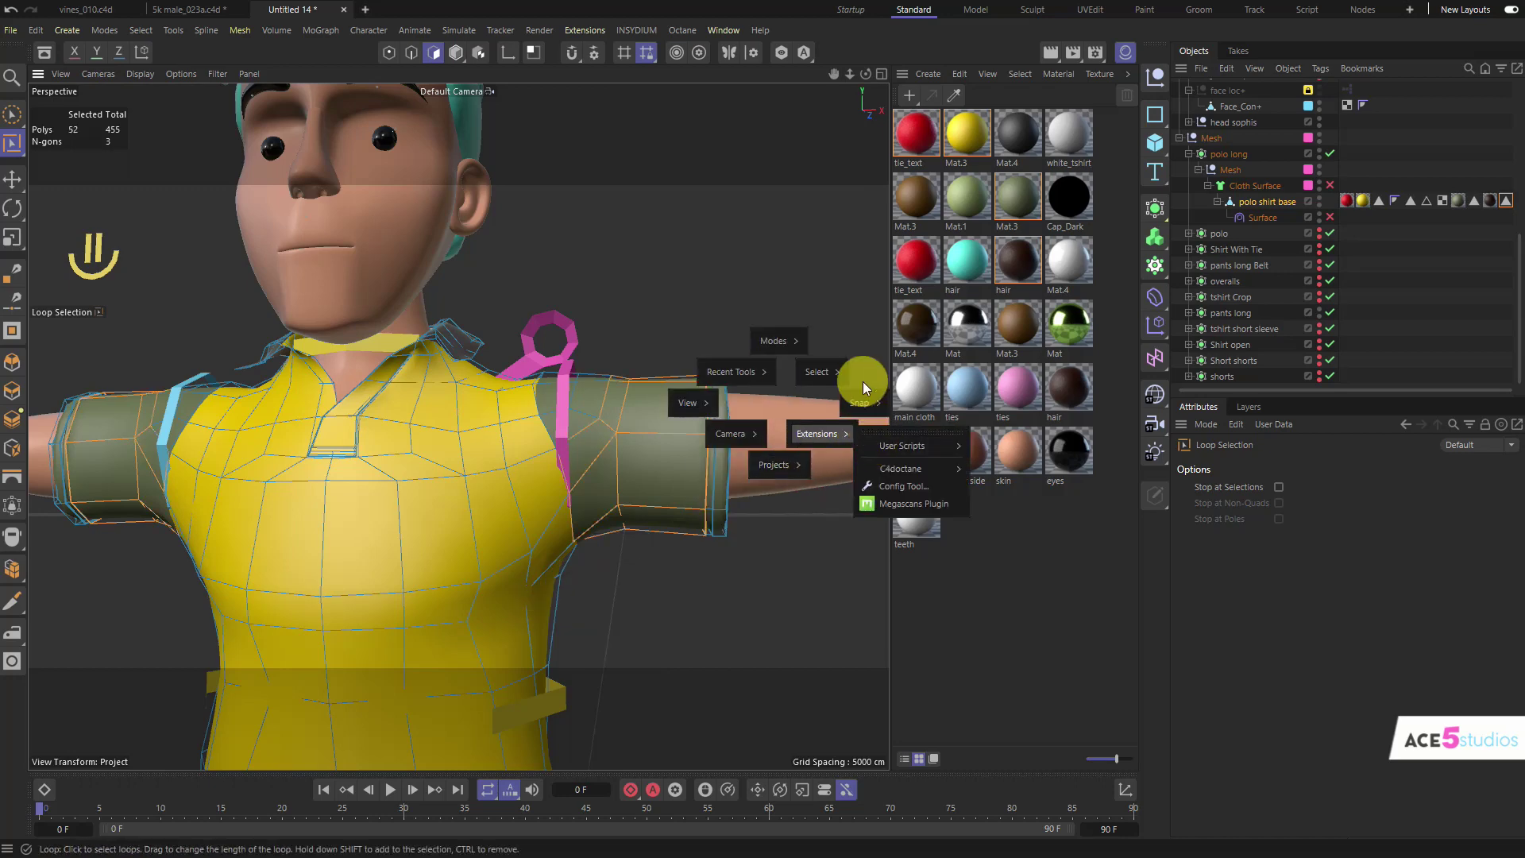
pyautogui.moveTo(834, 370)
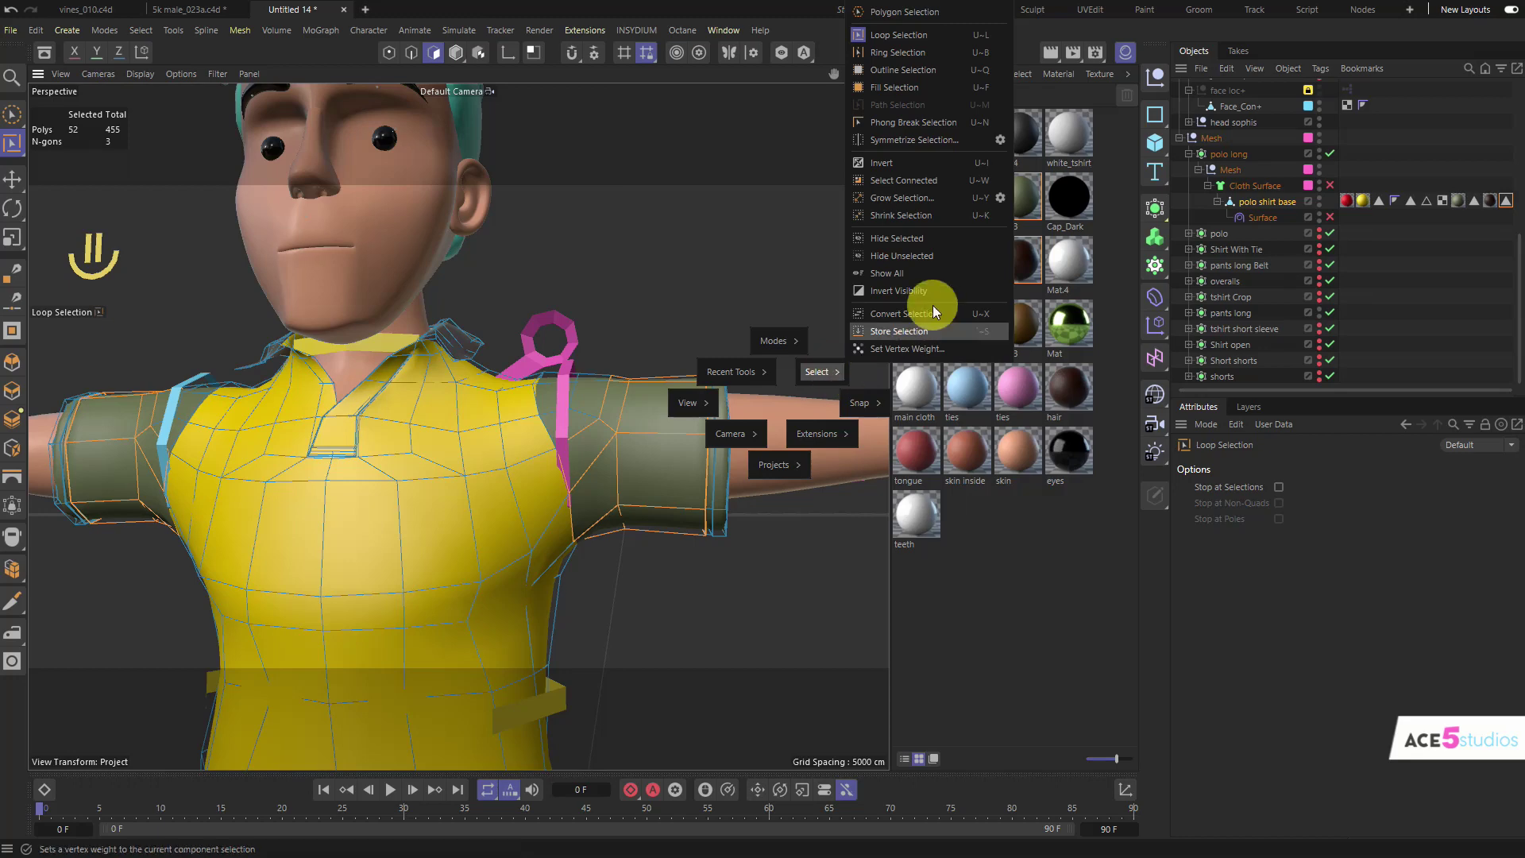
pyautogui.click(932, 203)
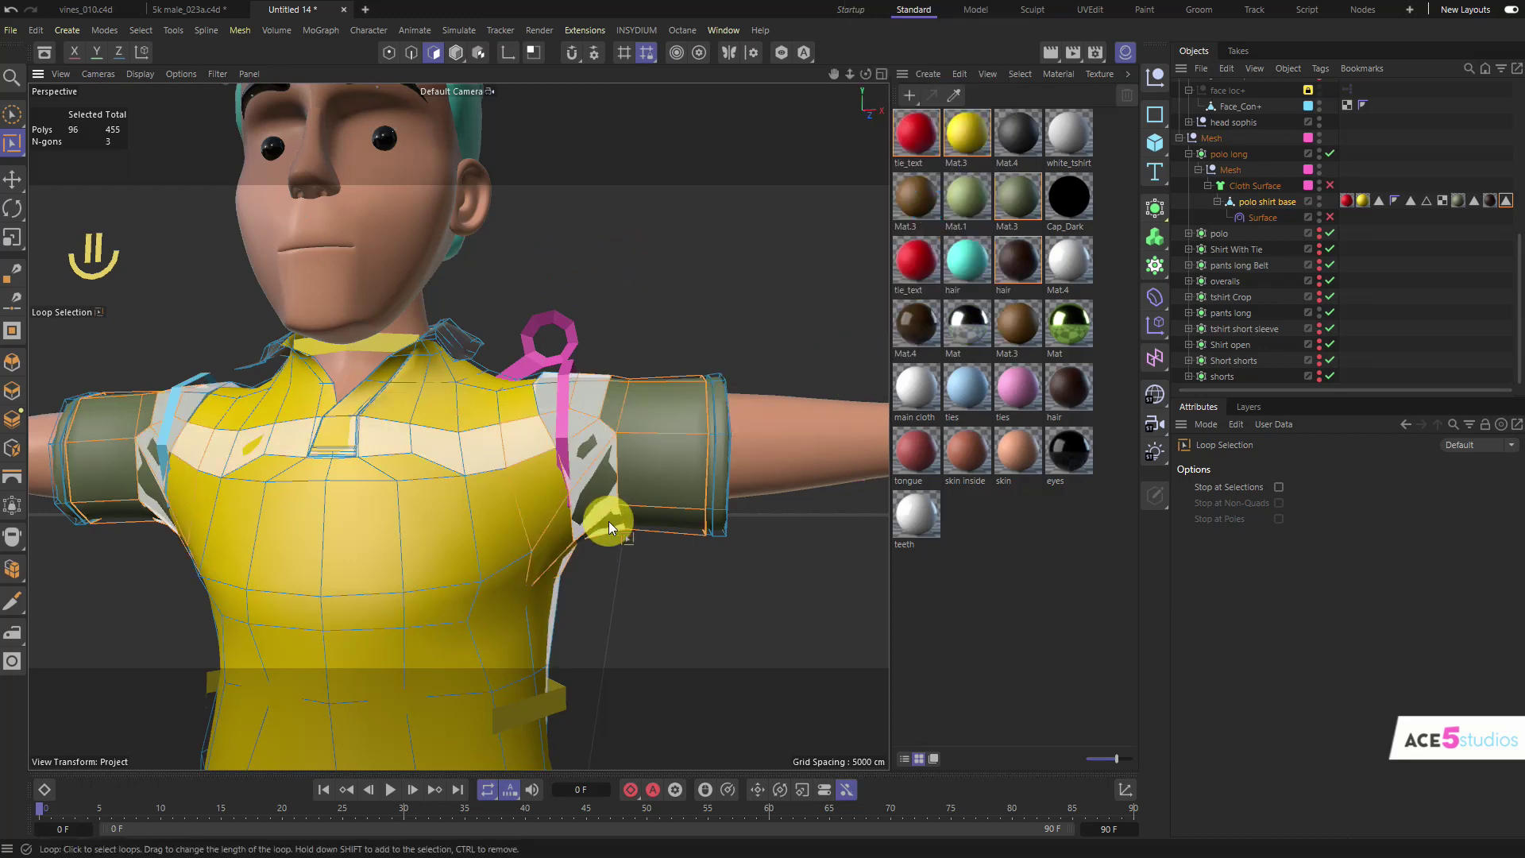
pyautogui.hotkey('ctrl', 'z')
# Step: Add the remaining sleeve polygons near the shoulder to the selection with Brush Selection
pyautogui.moveTo(570, 442)
pyautogui.keyDown('alt'); pyautogui.mouseDown()
pyautogui.moveTo(522, 324)
pyautogui.moveTo(346, 347)
pyautogui.moveTo(563, 506)
pyautogui.mouseUp(); pyautogui.keyUp('alt')
pyautogui.click(12, 114)
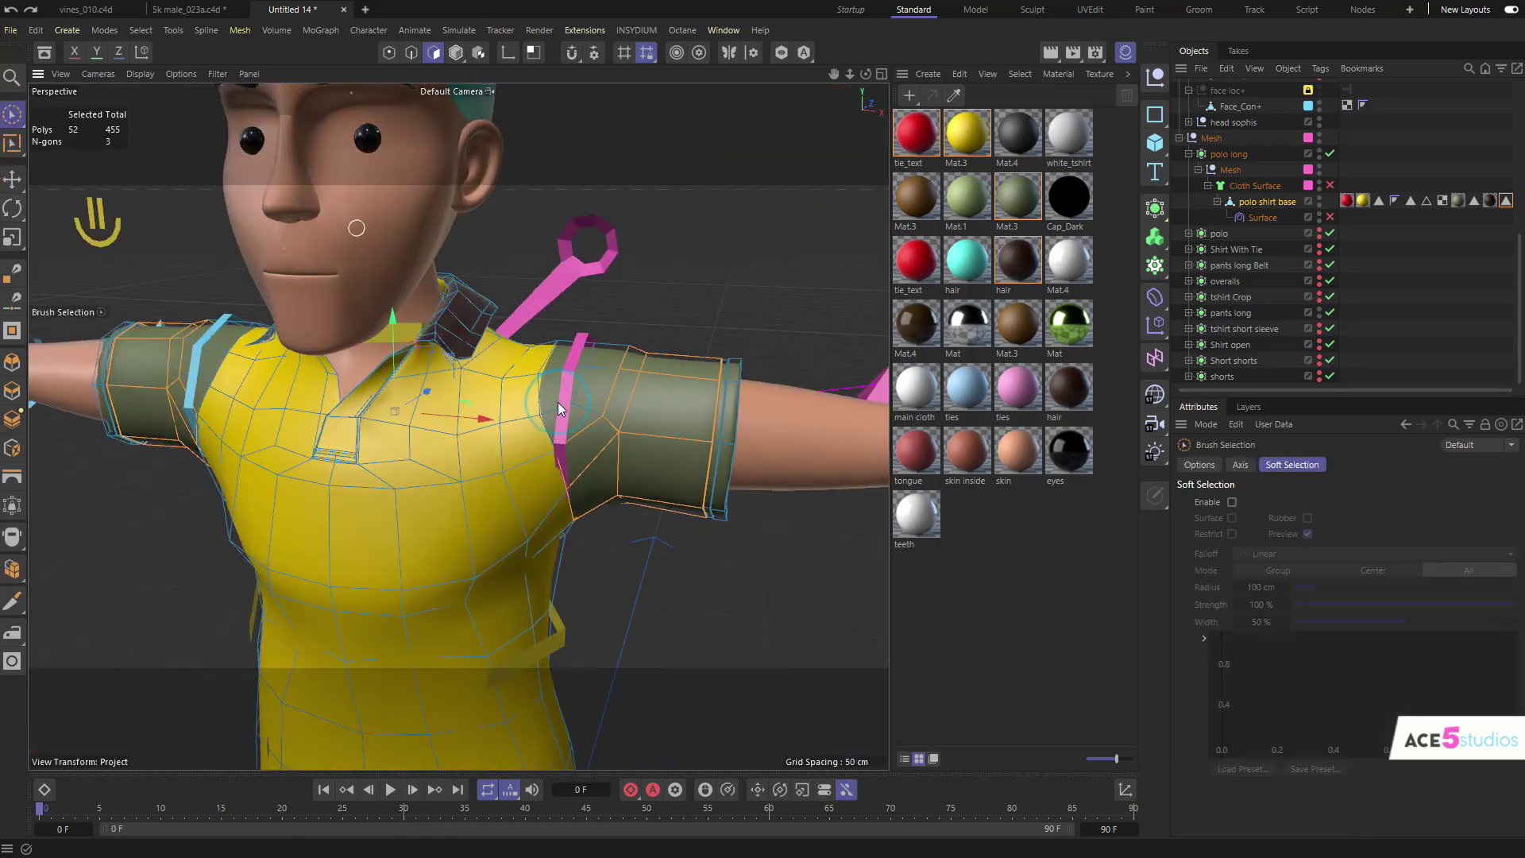
pyautogui.moveTo(558, 402)
pyautogui.keyDown('shift'); pyautogui.mouseDown()
pyautogui.moveTo(555, 383)
pyautogui.moveTo(605, 352)
pyautogui.moveTo(644, 380)
pyautogui.mouseUp(); pyautogui.keyUp('shift')
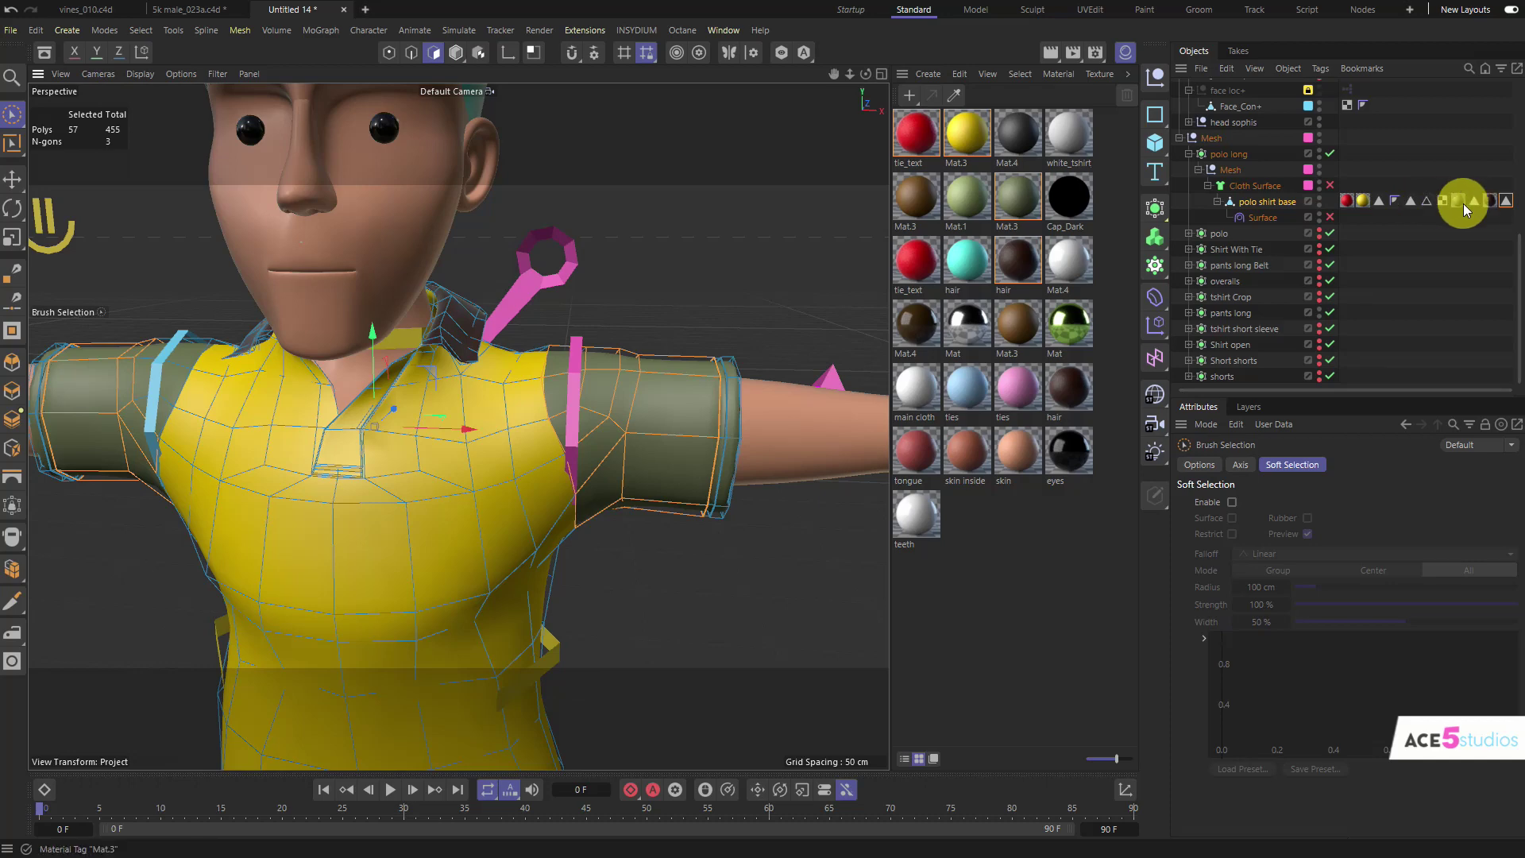
# Step: Recall the sleeve polygons stored in Polygon Selection.1 and delete them from the polo shirt base
pyautogui.doubleClick(1409, 201)
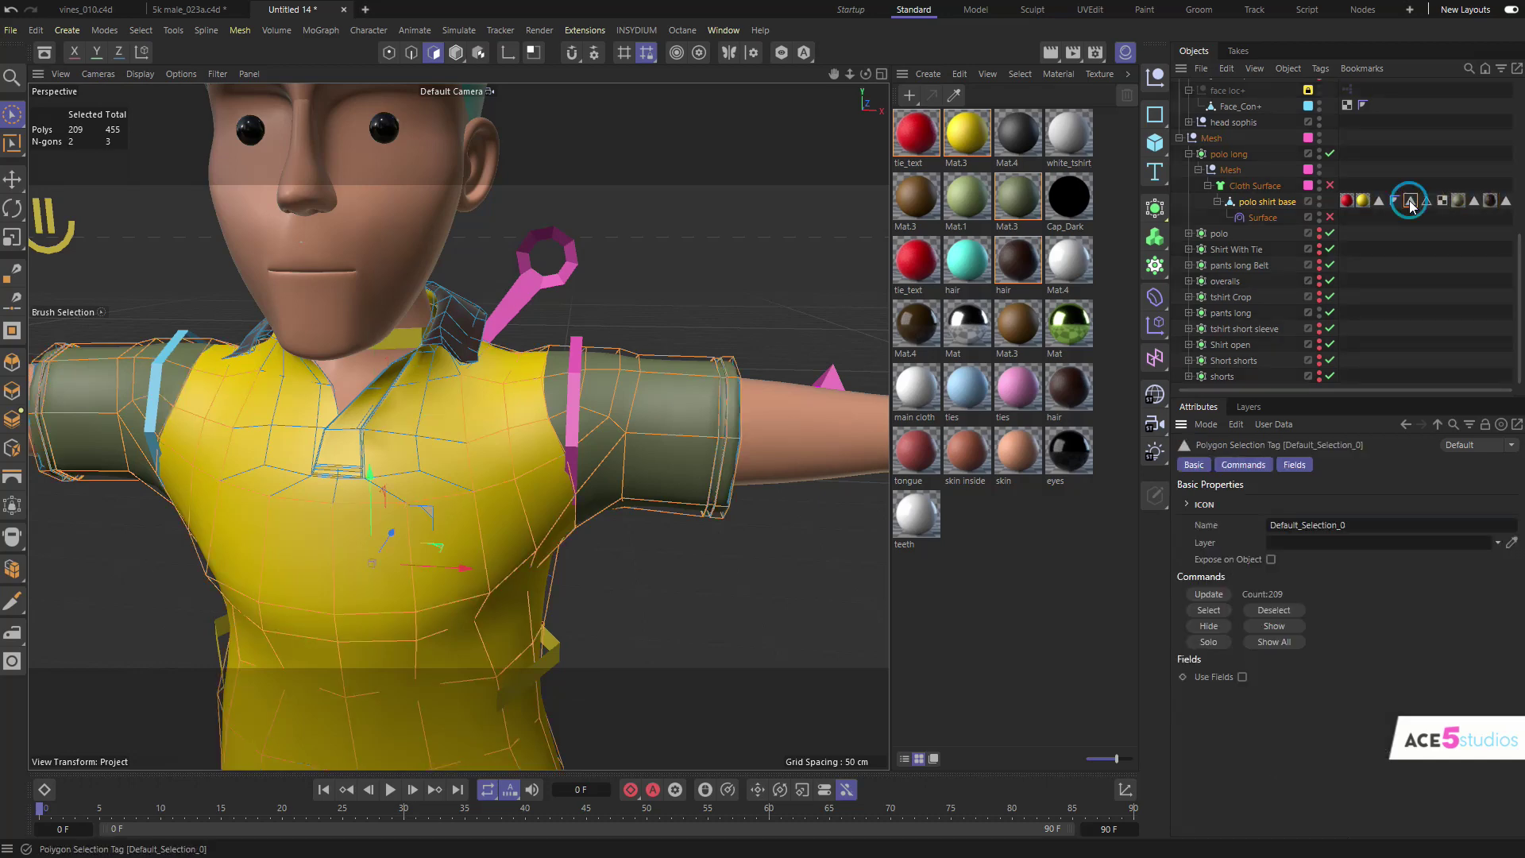
pyautogui.doubleClick(1472, 204)
pyautogui.press('Delete')
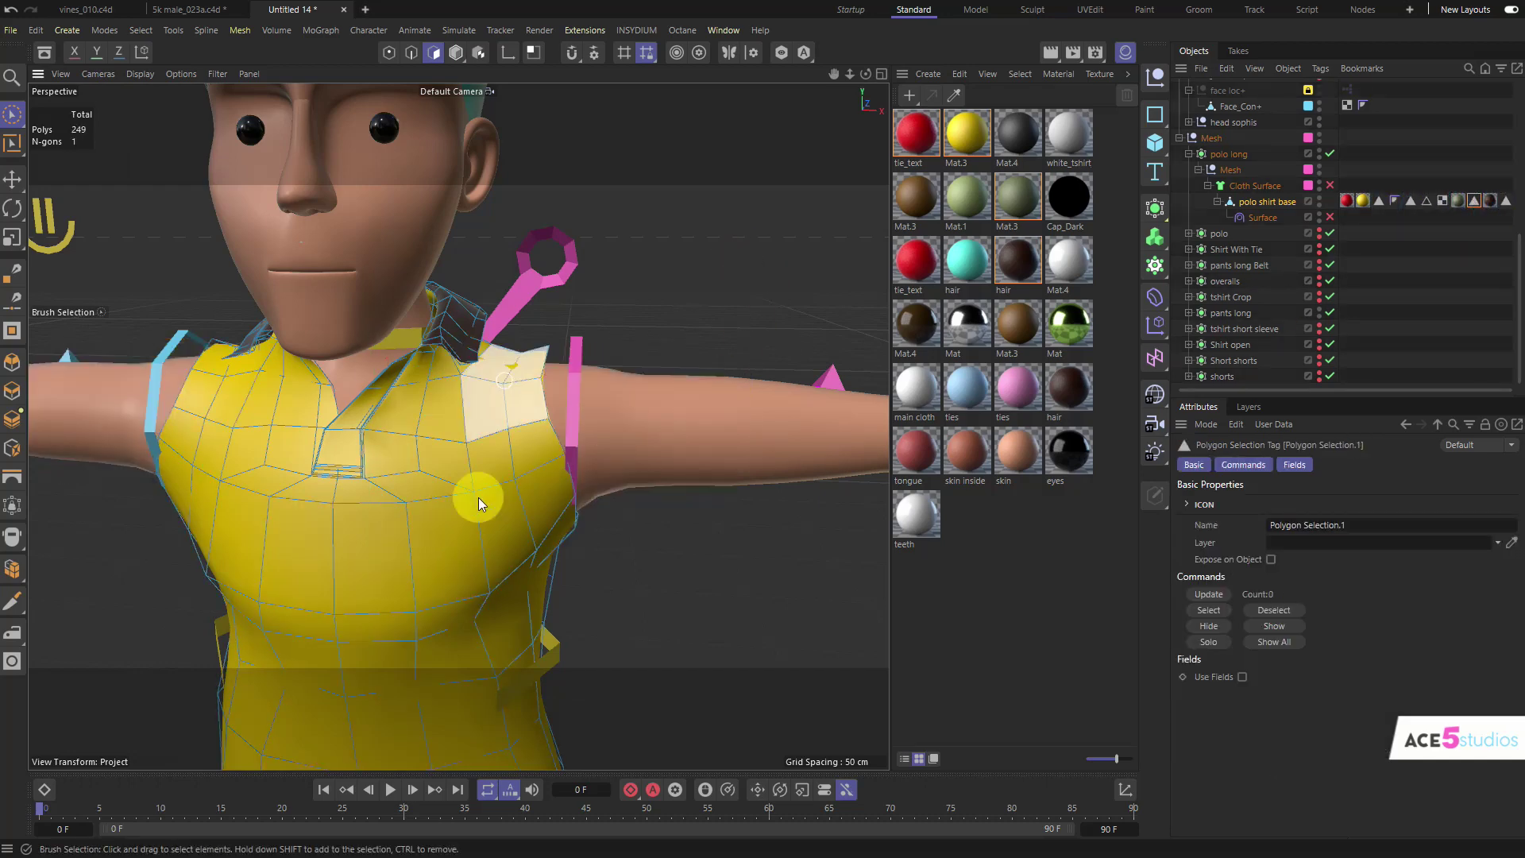
# Step: Examine the sleeveless armhole with the Cloth Surface temporarily enabled, and disable it again
pyautogui.keyDown('alt'); pyautogui.moveTo(478, 504); pyautogui.dragTo(516, 429); pyautogui.keyUp('alt')
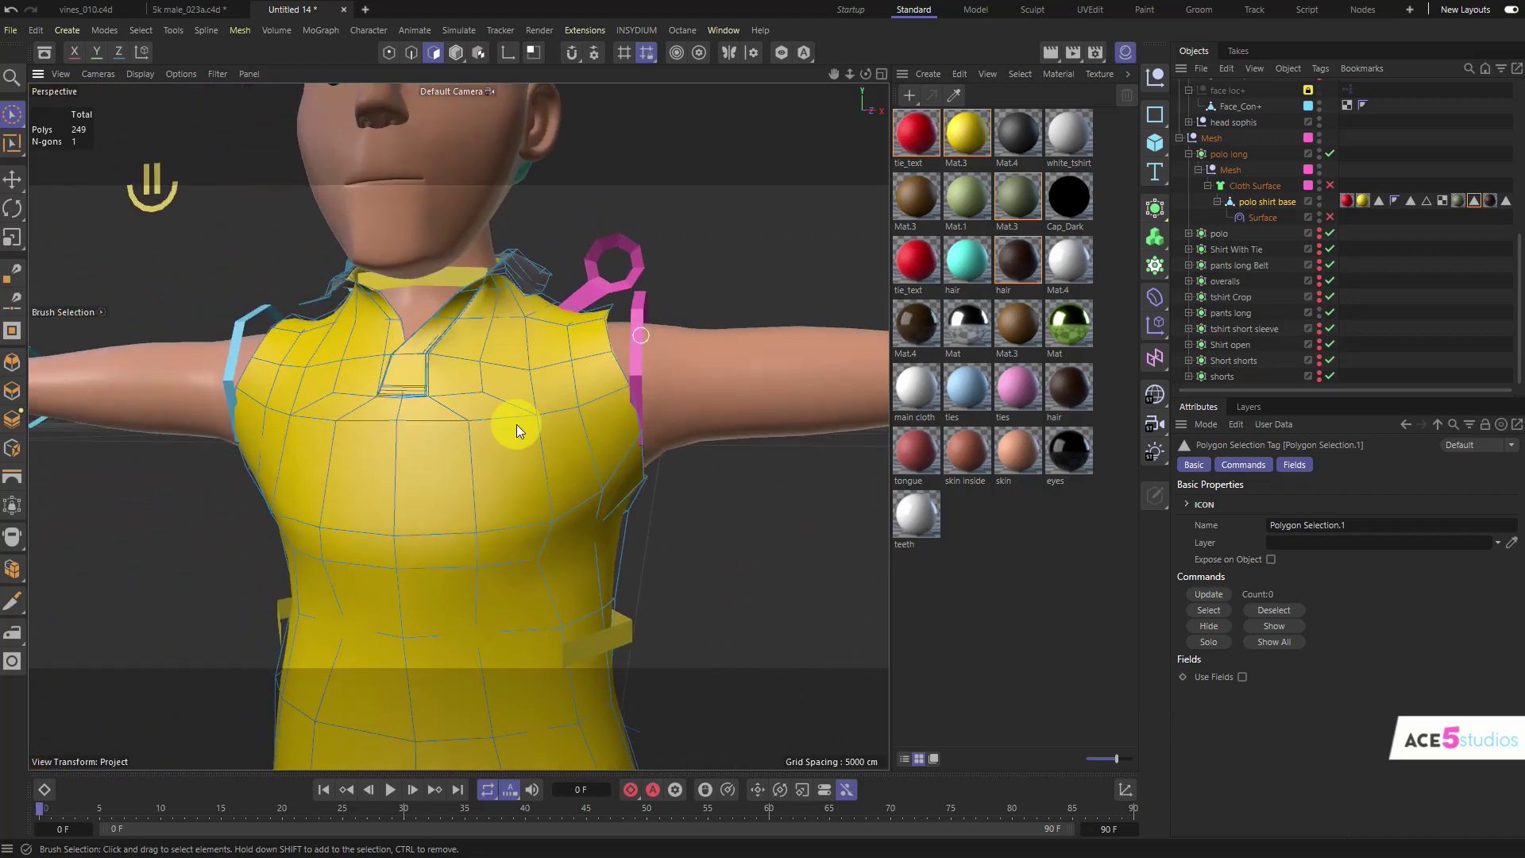
pyautogui.keyDown('alt'); pyautogui.moveTo(672, 375); pyautogui.dragTo(642, 305); pyautogui.keyUp('alt')
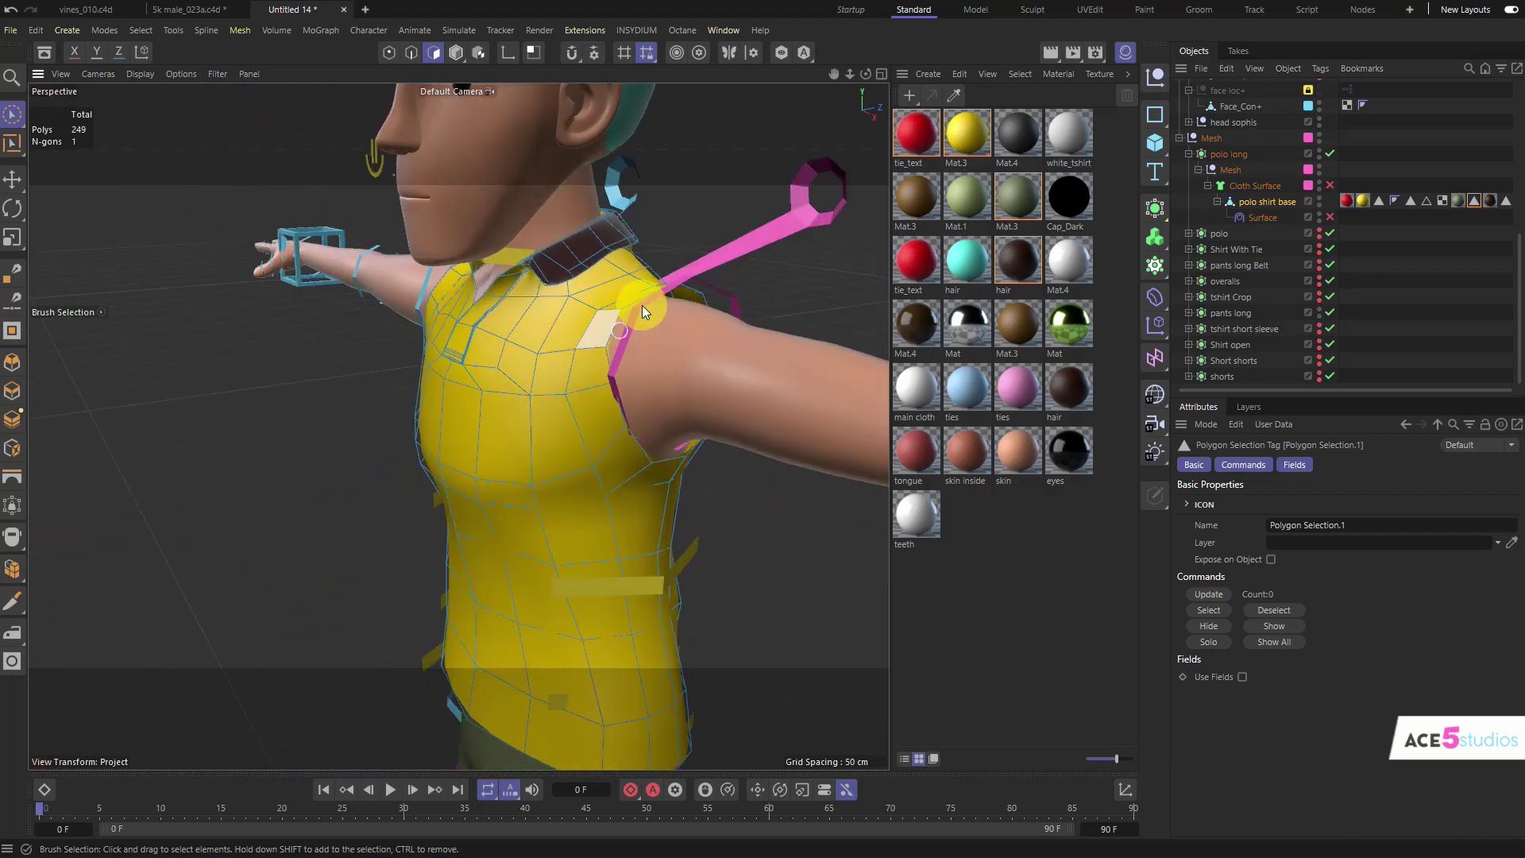
pyautogui.click(1332, 185)
pyautogui.keyDown('alt'); pyautogui.moveTo(556, 346); pyautogui.dragTo(598, 317); pyautogui.keyUp('alt')
pyautogui.keyDown('alt'); pyautogui.moveTo(626, 305); pyautogui.dragTo(672, 277, button='right'); pyautogui.keyUp('alt')
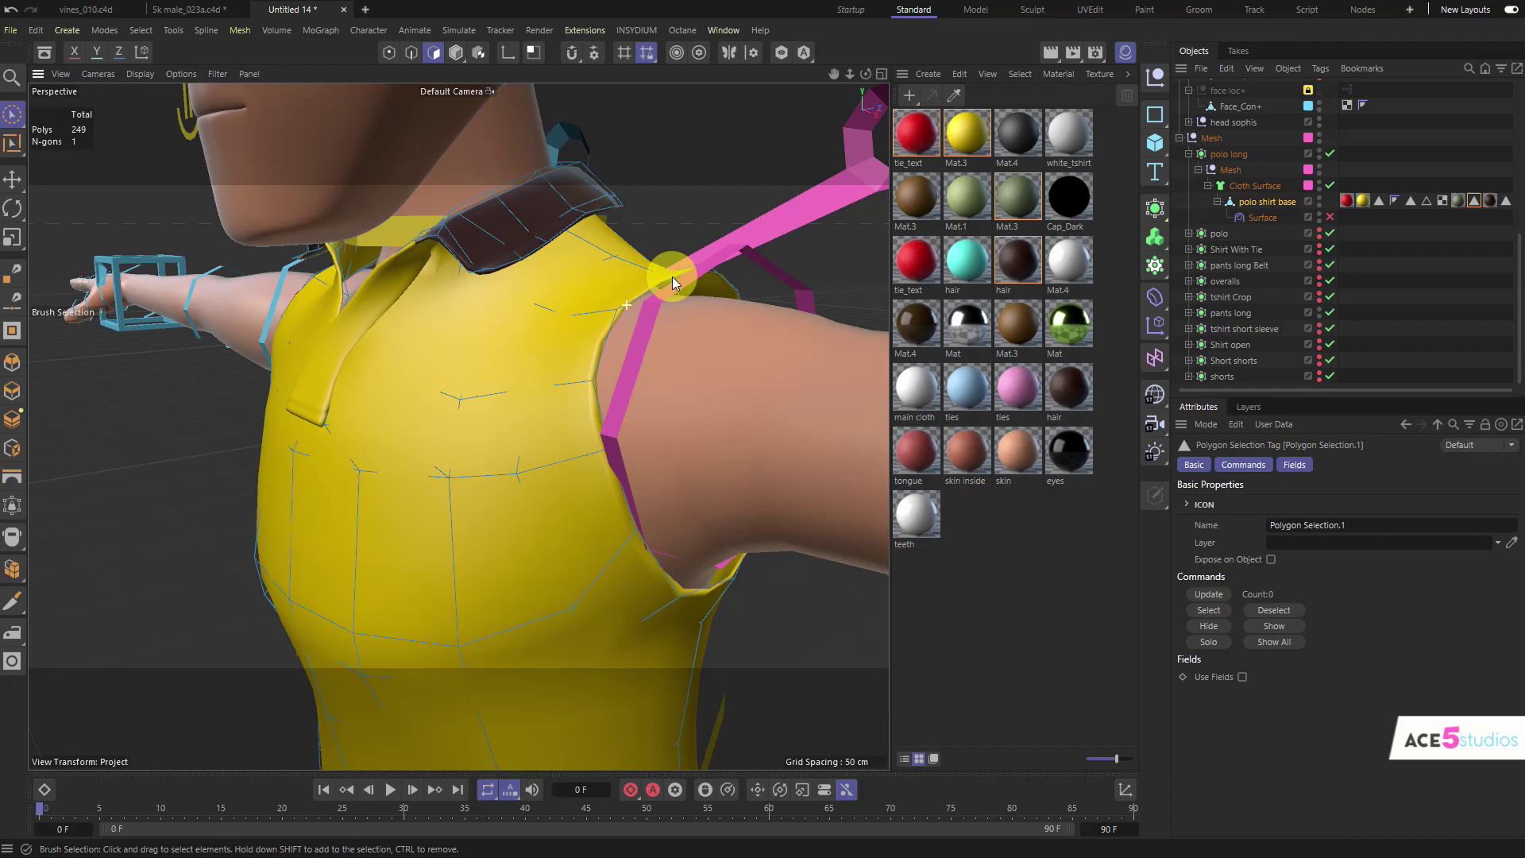
pyautogui.click(1330, 185)
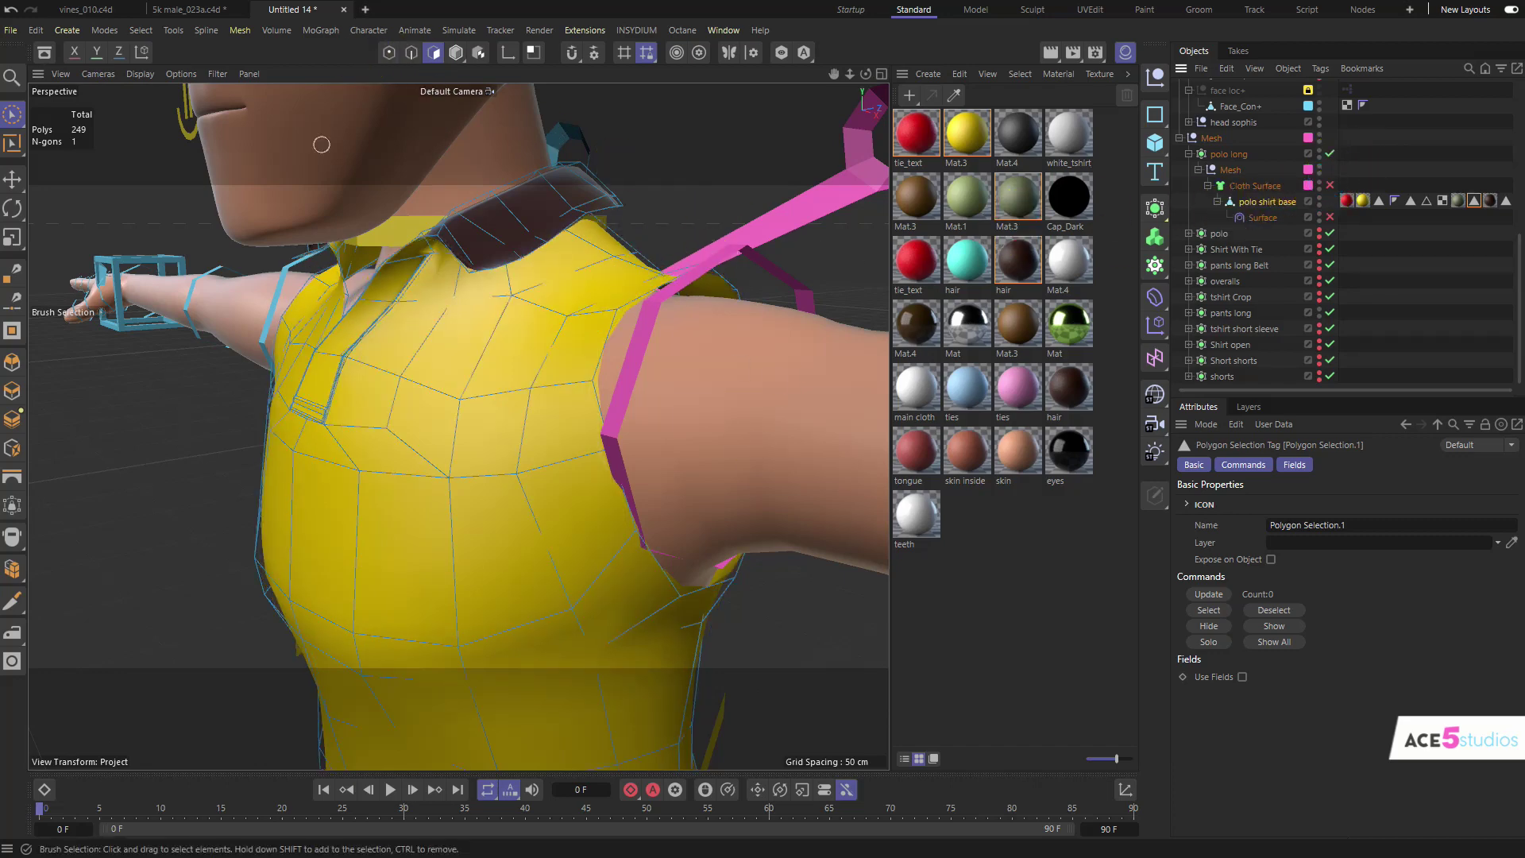
# Step: Select the open edge loop of the armhole with the Move tool in edge mode and enable Symmetry
pyautogui.click(12, 178)
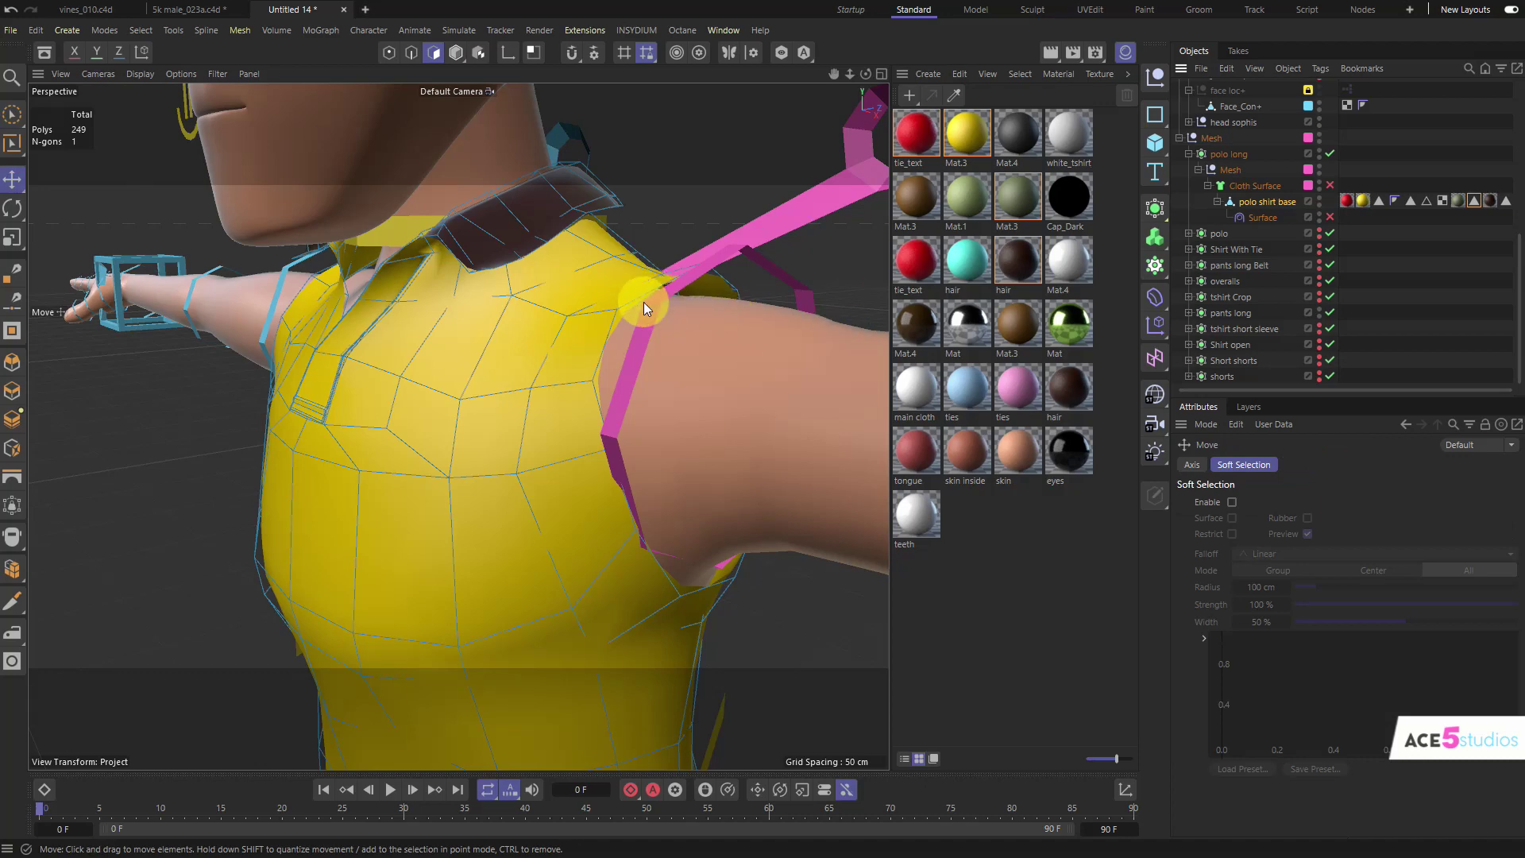
pyautogui.click(411, 52)
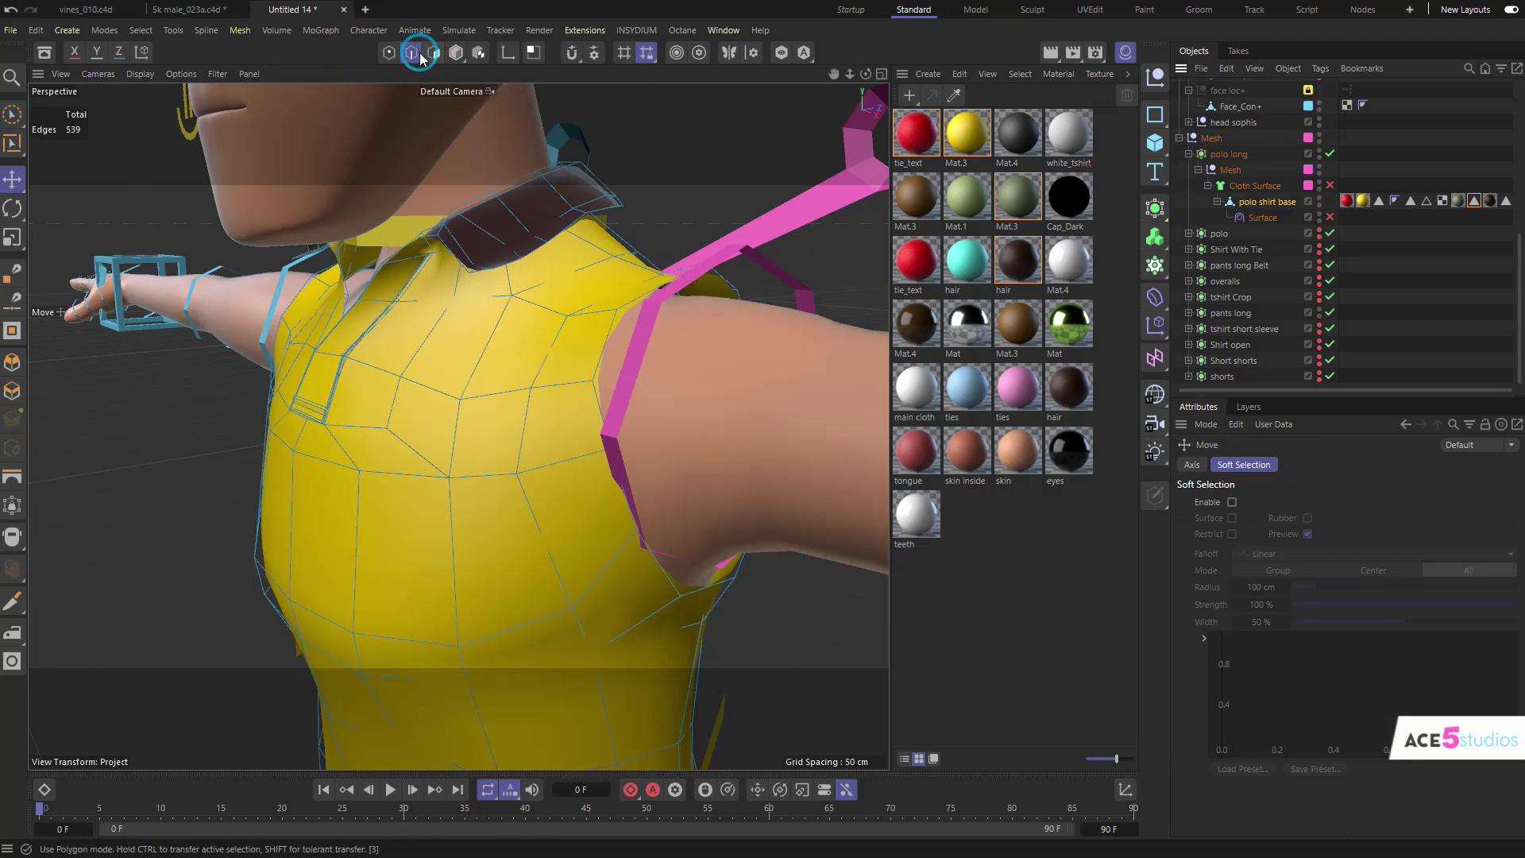
pyautogui.doubleClick(638, 288)
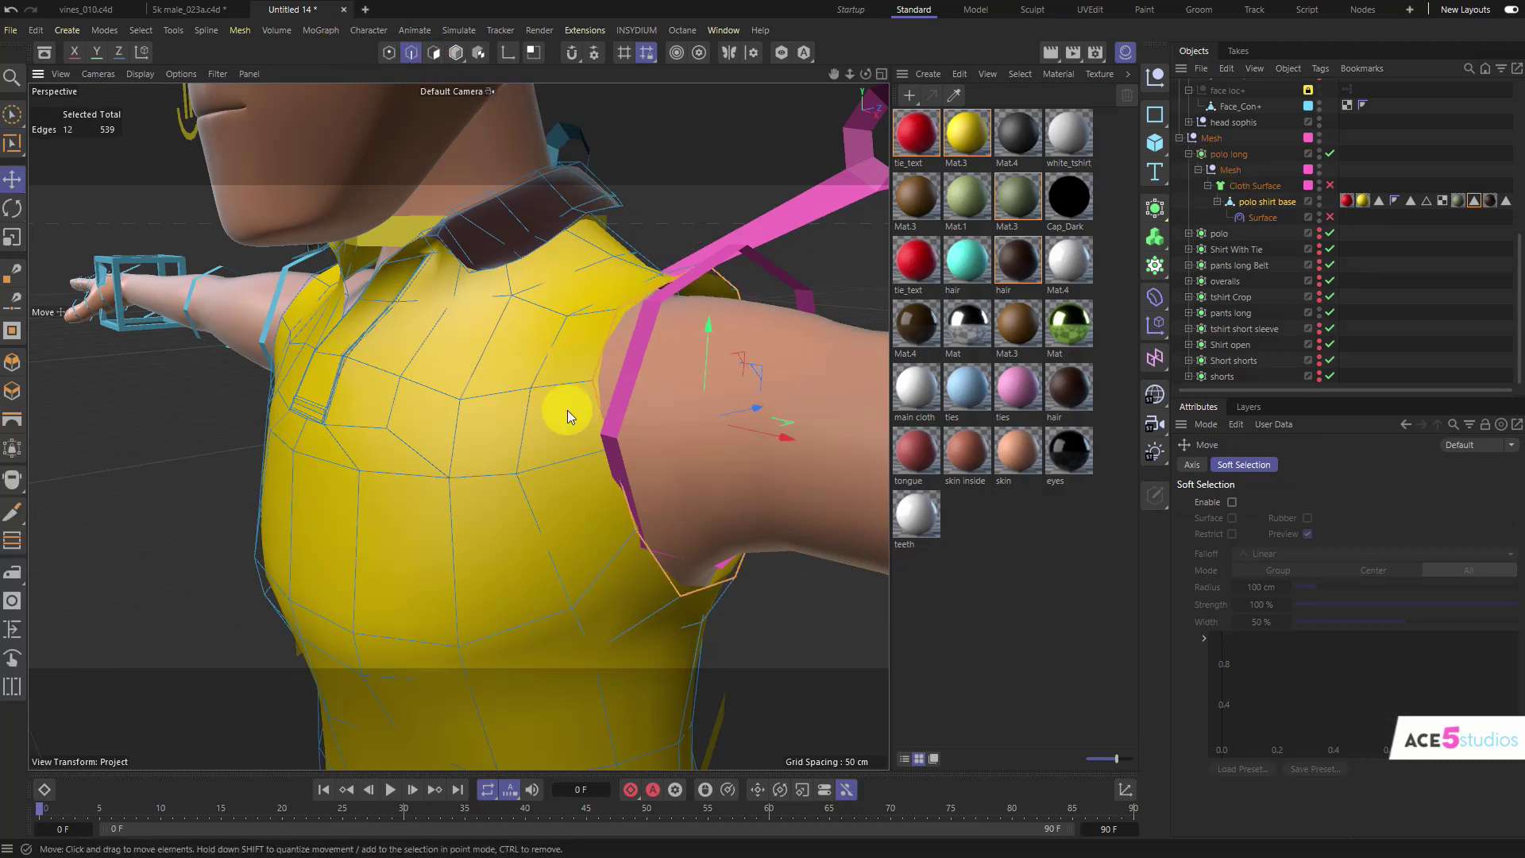
pyautogui.keyDown('alt'); pyautogui.moveTo(567, 410); pyautogui.dragTo(602, 394); pyautogui.keyUp('alt')
pyautogui.click(728, 53)
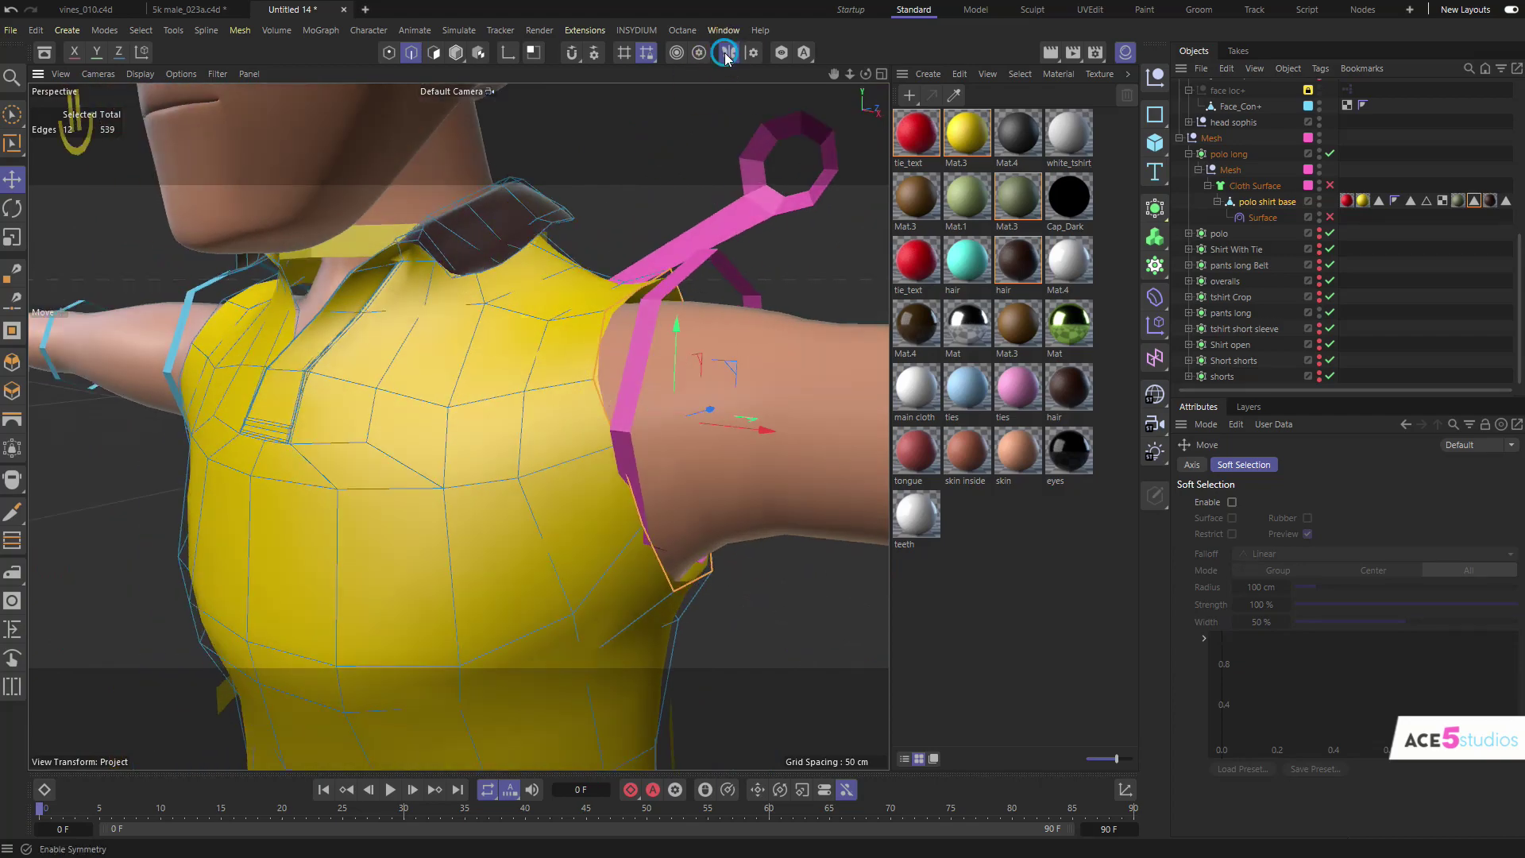
# Step: Extrude the armhole's open edge loop inward on both sides by scaling it down with Symmetry enabled, and deselect the shirt
pyautogui.keyDown('alt'); pyautogui.moveTo(665, 92); pyautogui.dragTo(368, 424); pyautogui.keyUp('alt')
pyautogui.click(11, 235)
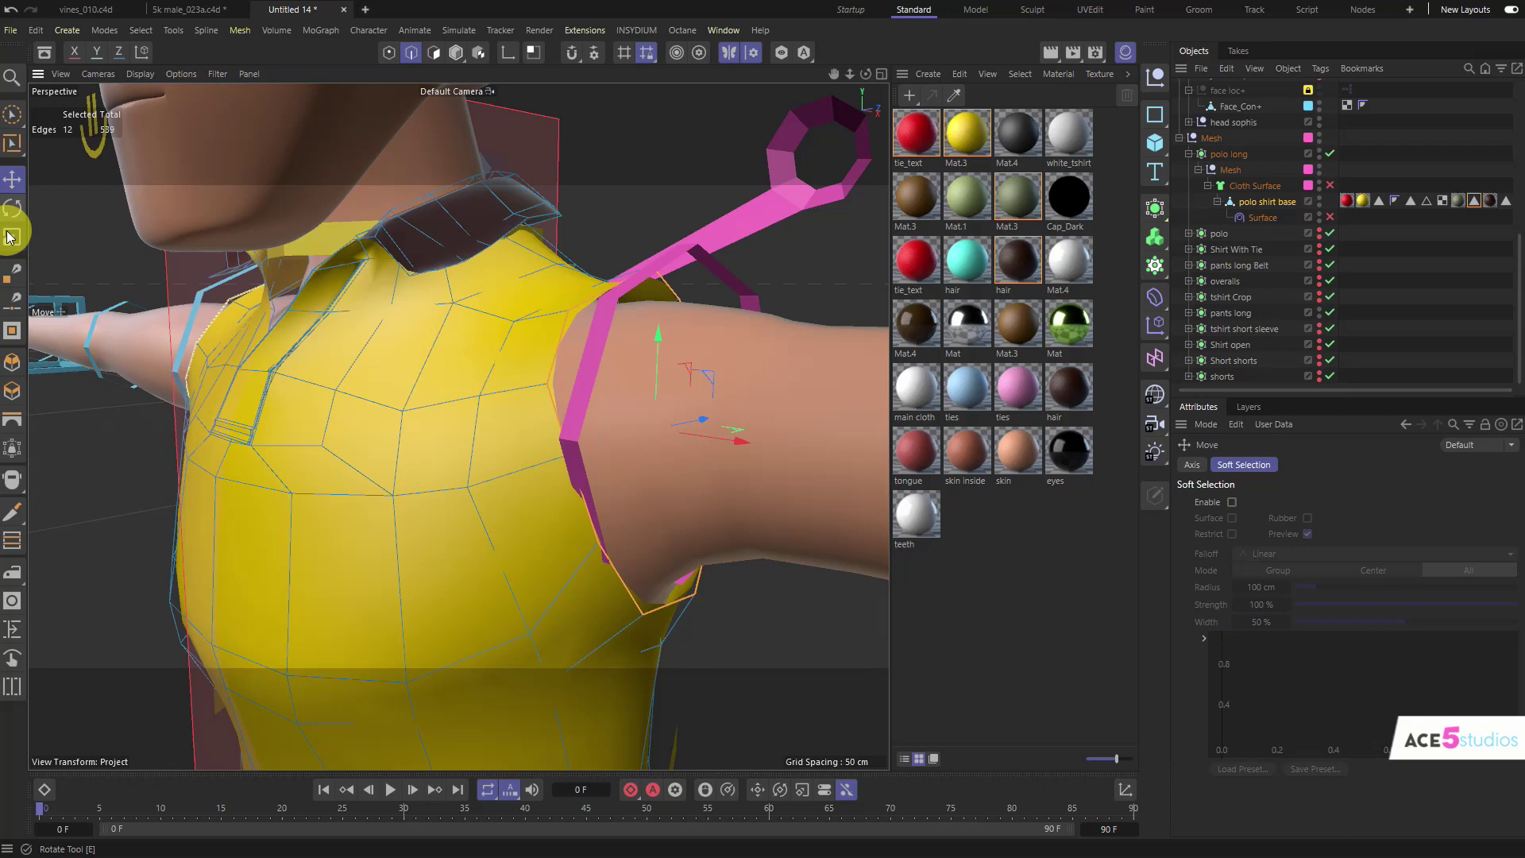
pyautogui.moveTo(802, 283); pyautogui.dragTo(690, 308)
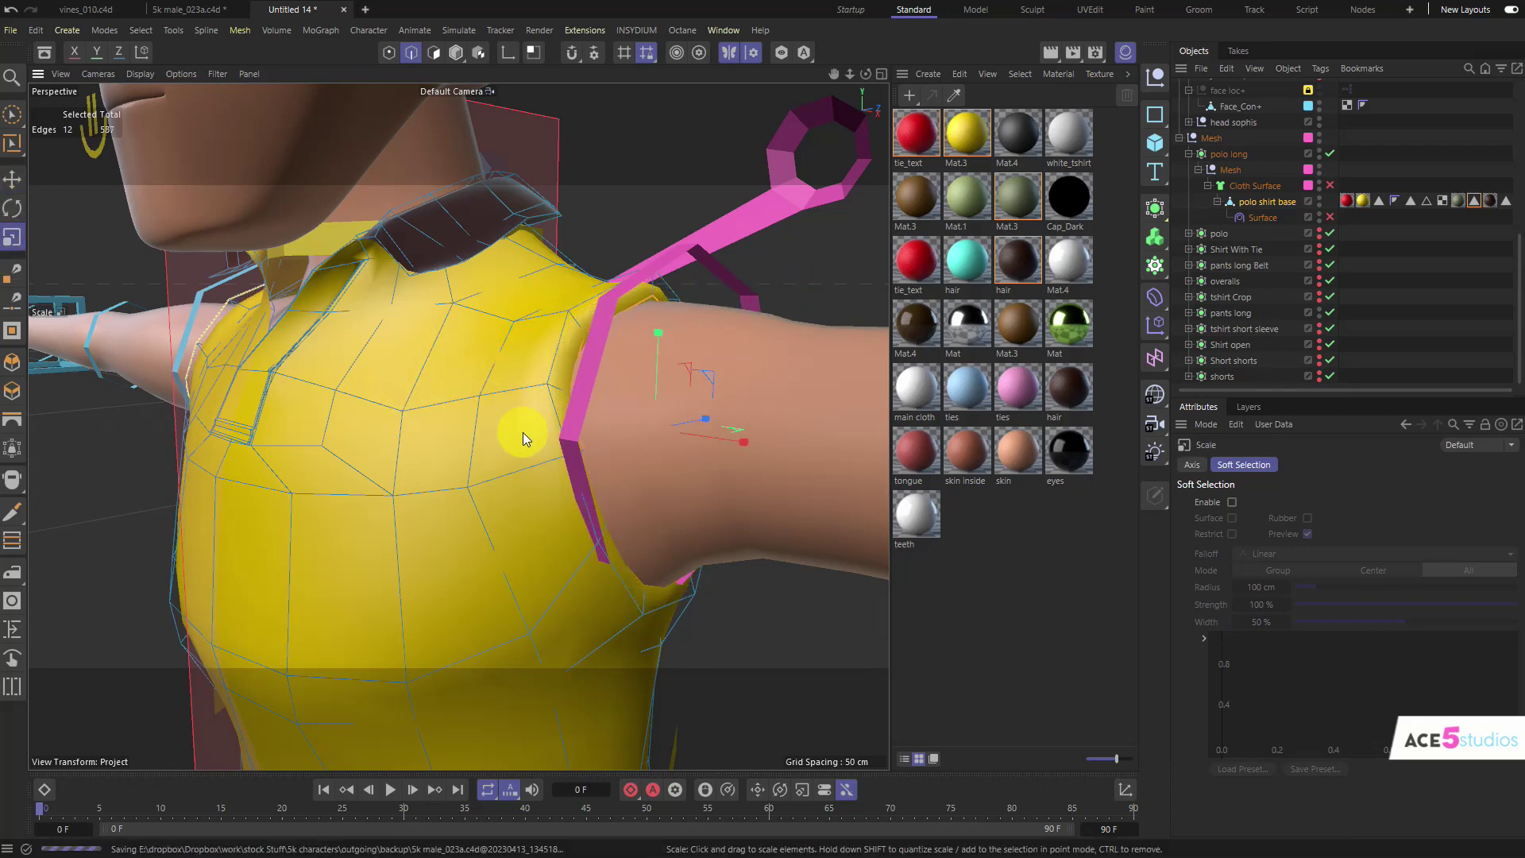
pyautogui.keyDown('alt'); pyautogui.moveTo(452, 407); pyautogui.dragTo(556, 401); pyautogui.keyUp('alt')
pyautogui.rightClick(477, 411)
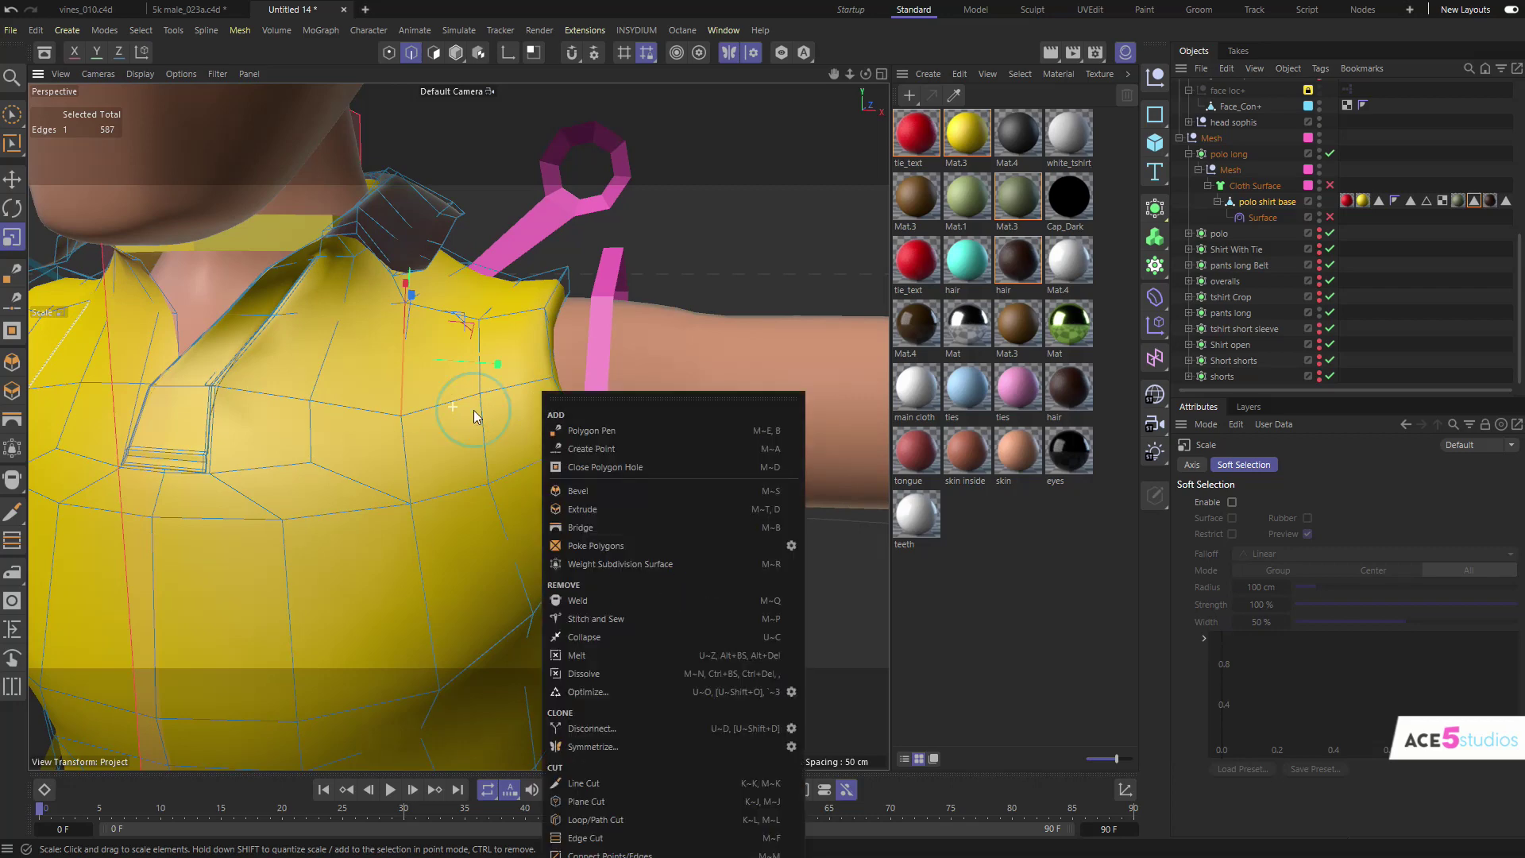
pyautogui.click(429, 447)
pyautogui.moveTo(454, 395)
pyautogui.keyDown('alt'); pyautogui.mouseDown(button='right')
pyautogui.moveTo(384, 407)
pyautogui.moveTo(429, 405)
pyautogui.mouseUp(button='right'); pyautogui.keyUp('alt')
pyautogui.click(1275, 293)
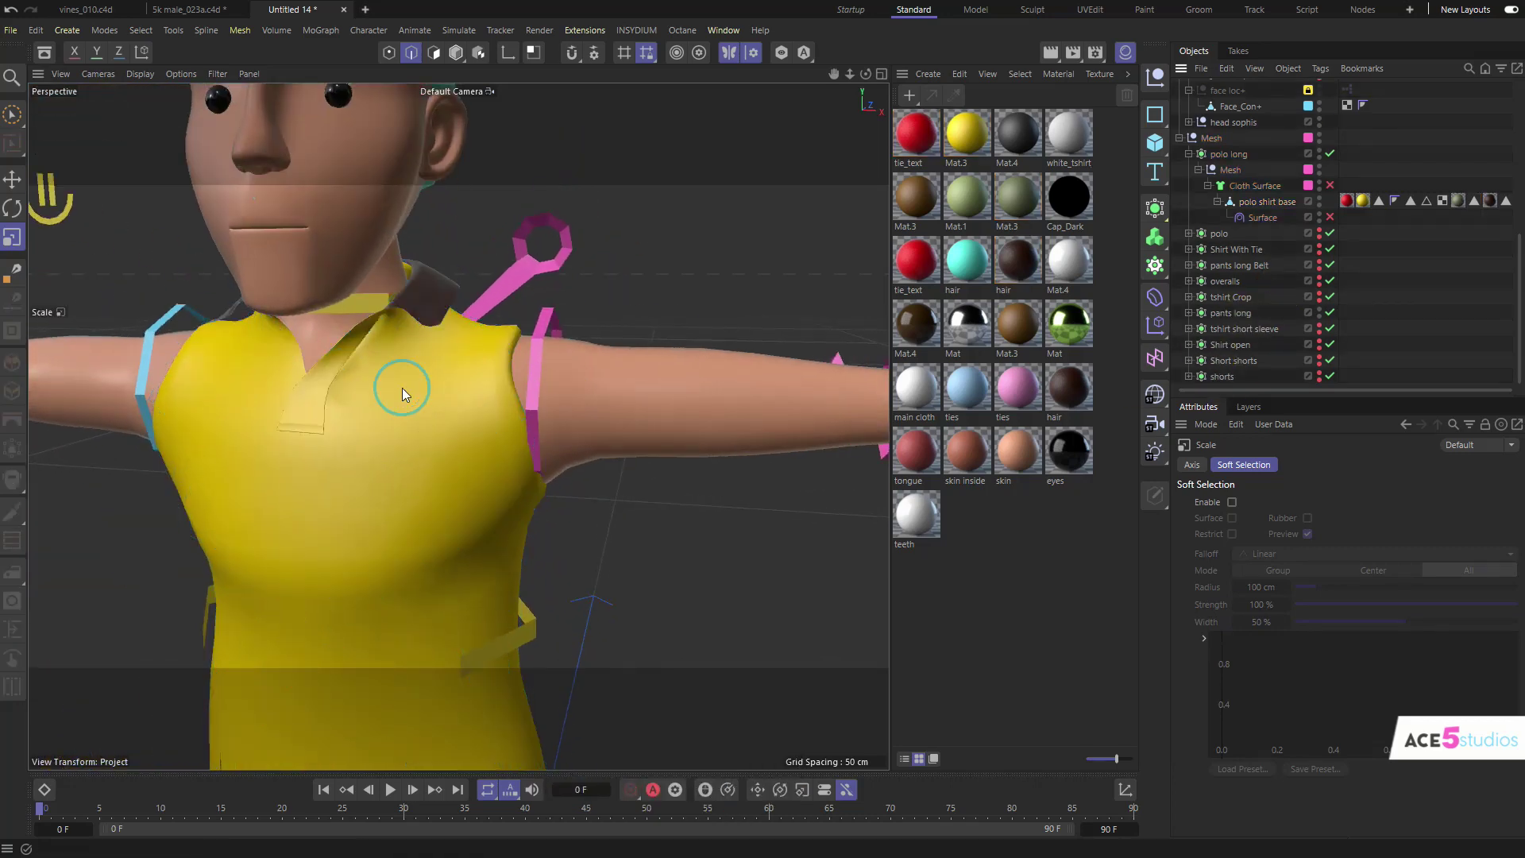
pyautogui.keyDown('alt'); pyautogui.moveTo(419, 412); pyautogui.dragTo(230, 399); pyautogui.keyUp('alt')
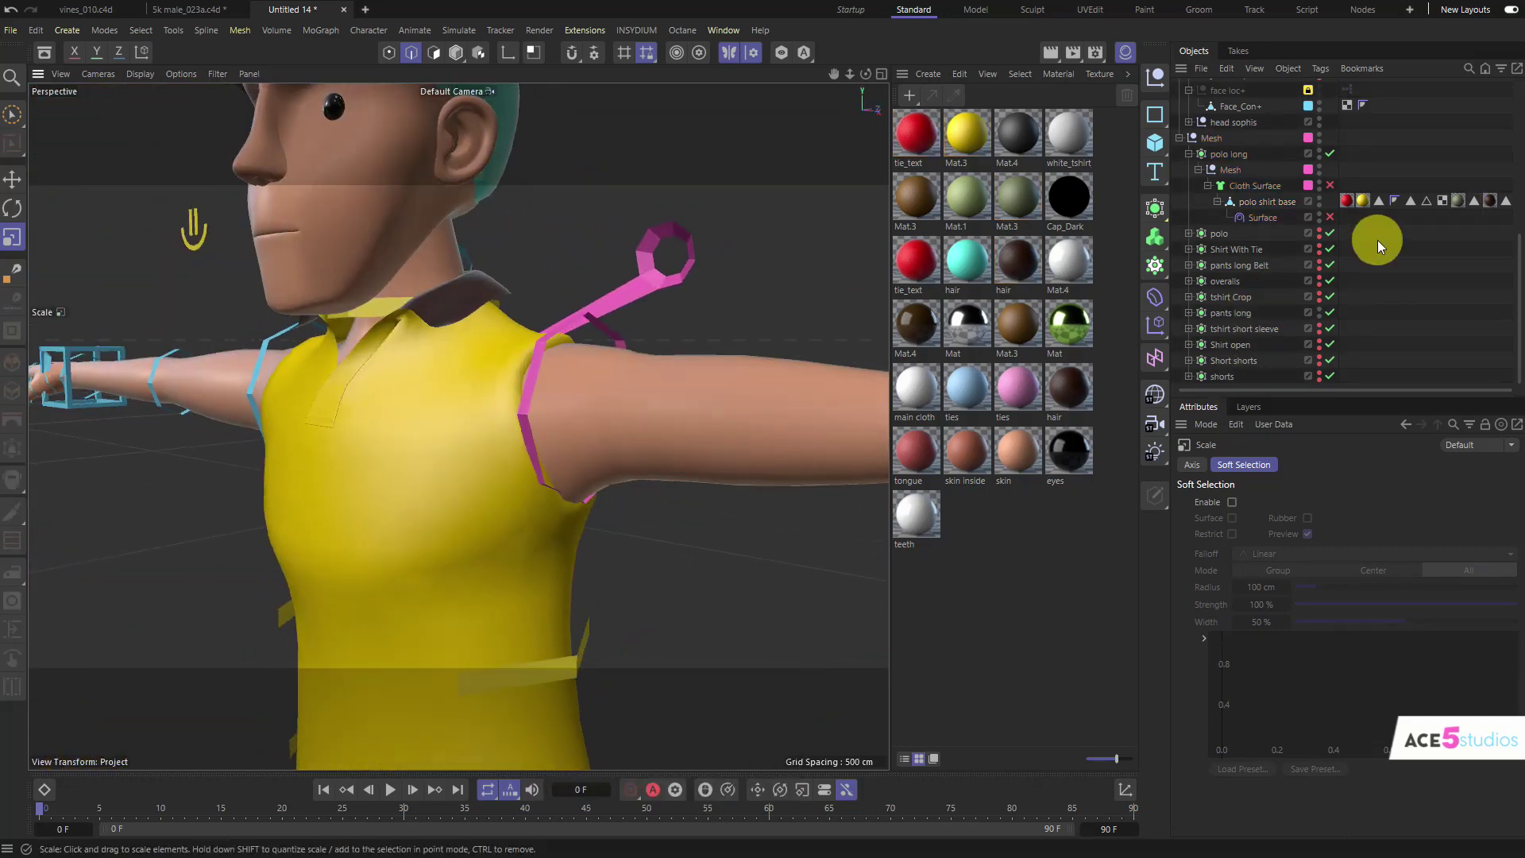
# Step: Reinitialize the Surface deformer of the polo shirt base and enable it
pyautogui.click(1265, 217)
pyautogui.click(1210, 522)
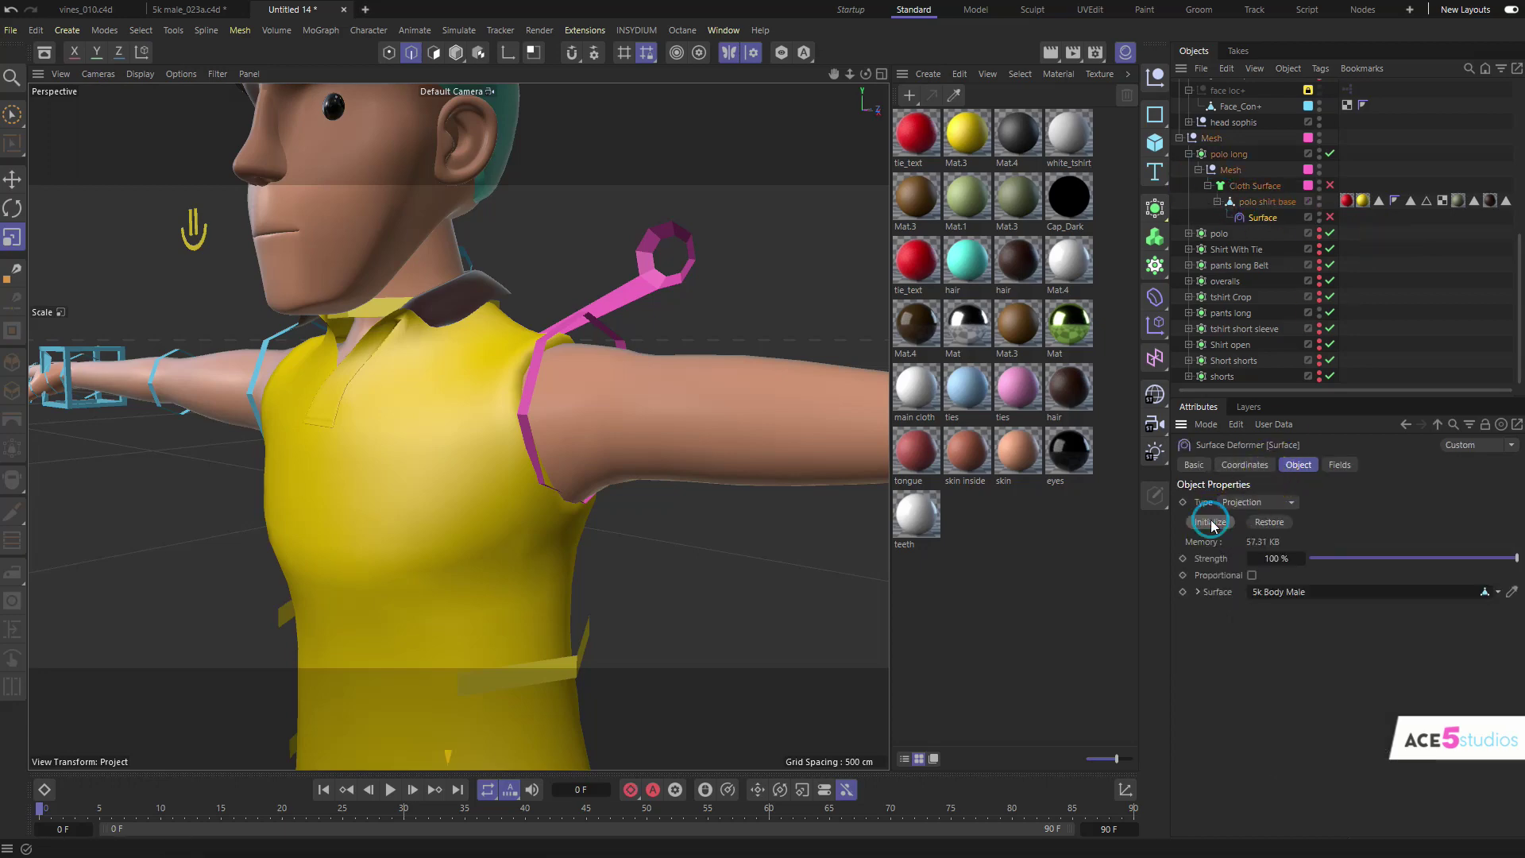
pyautogui.click(1330, 217)
pyautogui.keyDown('alt'); pyautogui.moveTo(556, 353); pyautogui.dragTo(571, 356); pyautogui.keyUp('alt')
pyautogui.keyDown('alt'); pyautogui.moveTo(572, 351); pyautogui.dragTo(554, 493, button='right'); pyautogui.keyUp('alt')
pyautogui.keyDown('alt'); pyautogui.moveTo(555, 493); pyautogui.dragTo(644, 481); pyautogui.keyUp('alt')
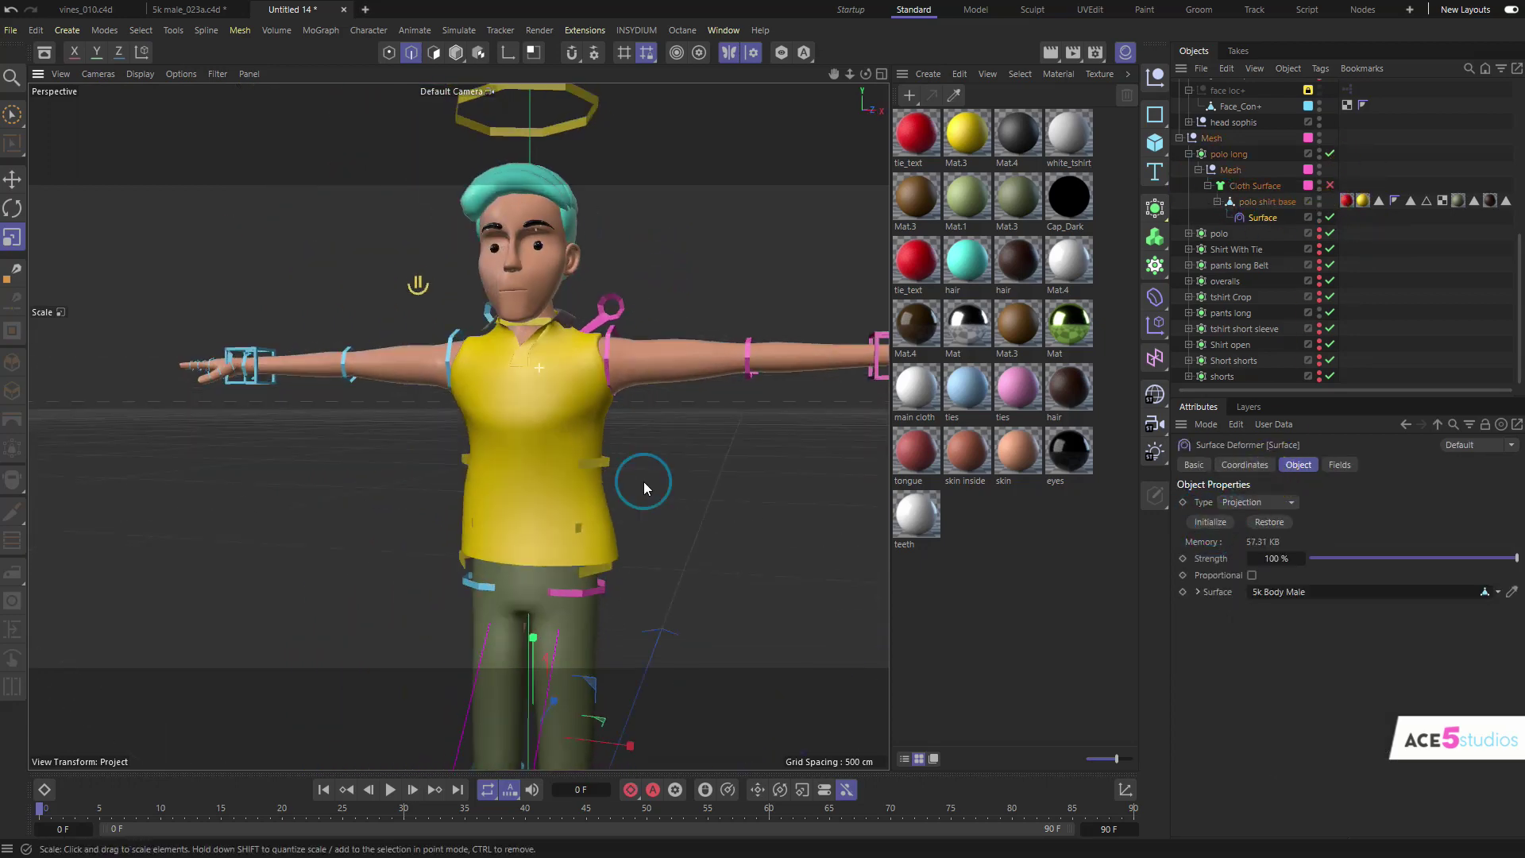
# Step: Try moving and rotating the hips control in model mode to test how the sleeveless shirt deforms
pyautogui.press('Return')
pyautogui.click(601, 579)
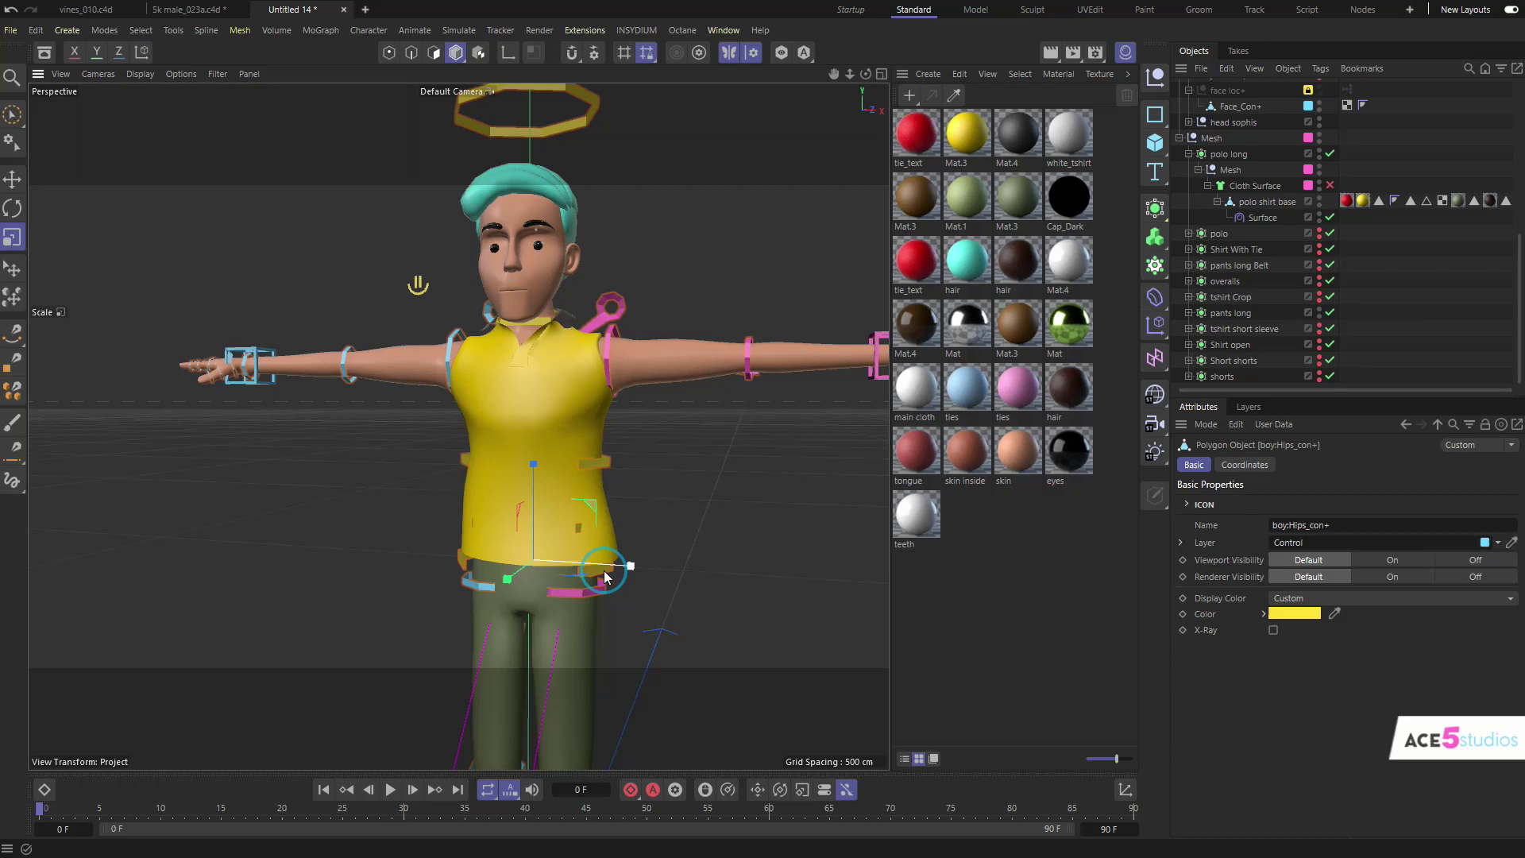
pyautogui.press('e')
pyautogui.moveTo(491, 674); pyautogui.dragTo(633, 476)
pyautogui.press('r')
pyautogui.scroll(3, 541, 316)
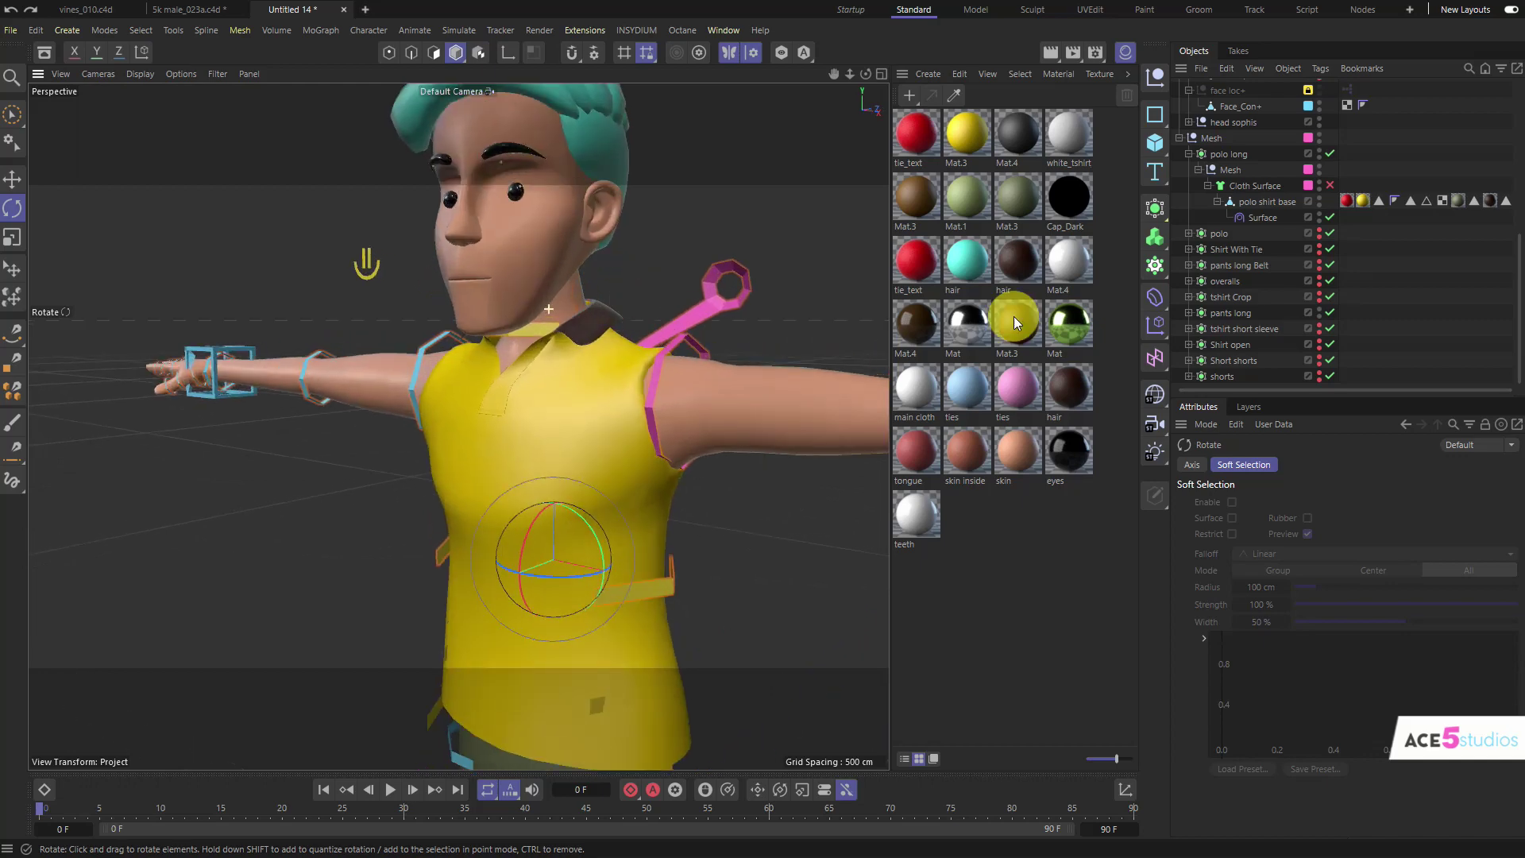
# Step: Disable the Surface deformer and recall the collar polygons of the polo shirt base stored in Polygon Selection.2
pyautogui.click(1330, 216)
pyautogui.click(588, 318)
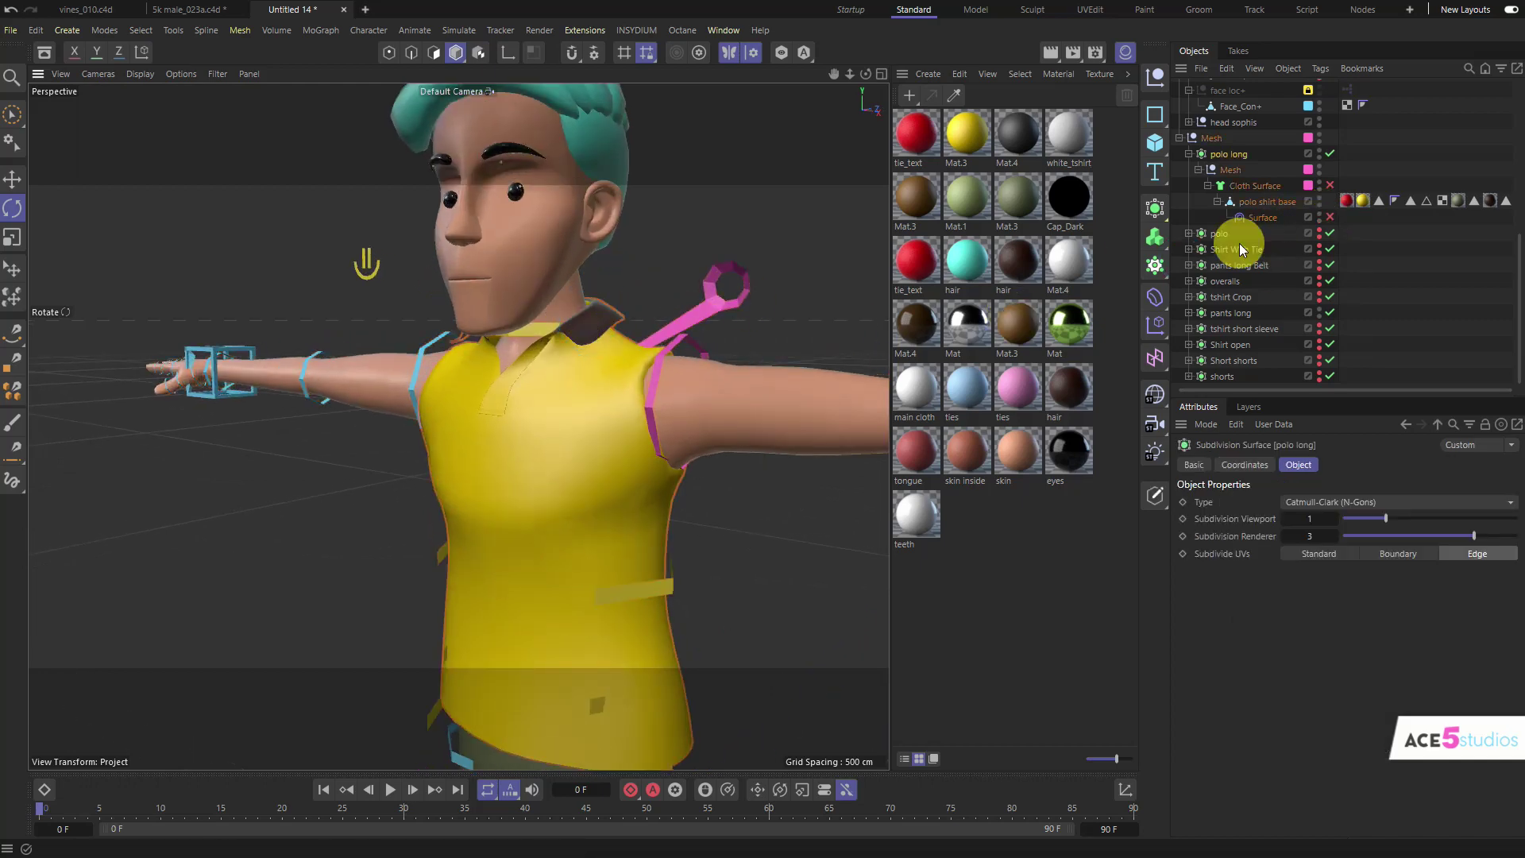
pyautogui.press('Return')
pyautogui.click(1267, 202)
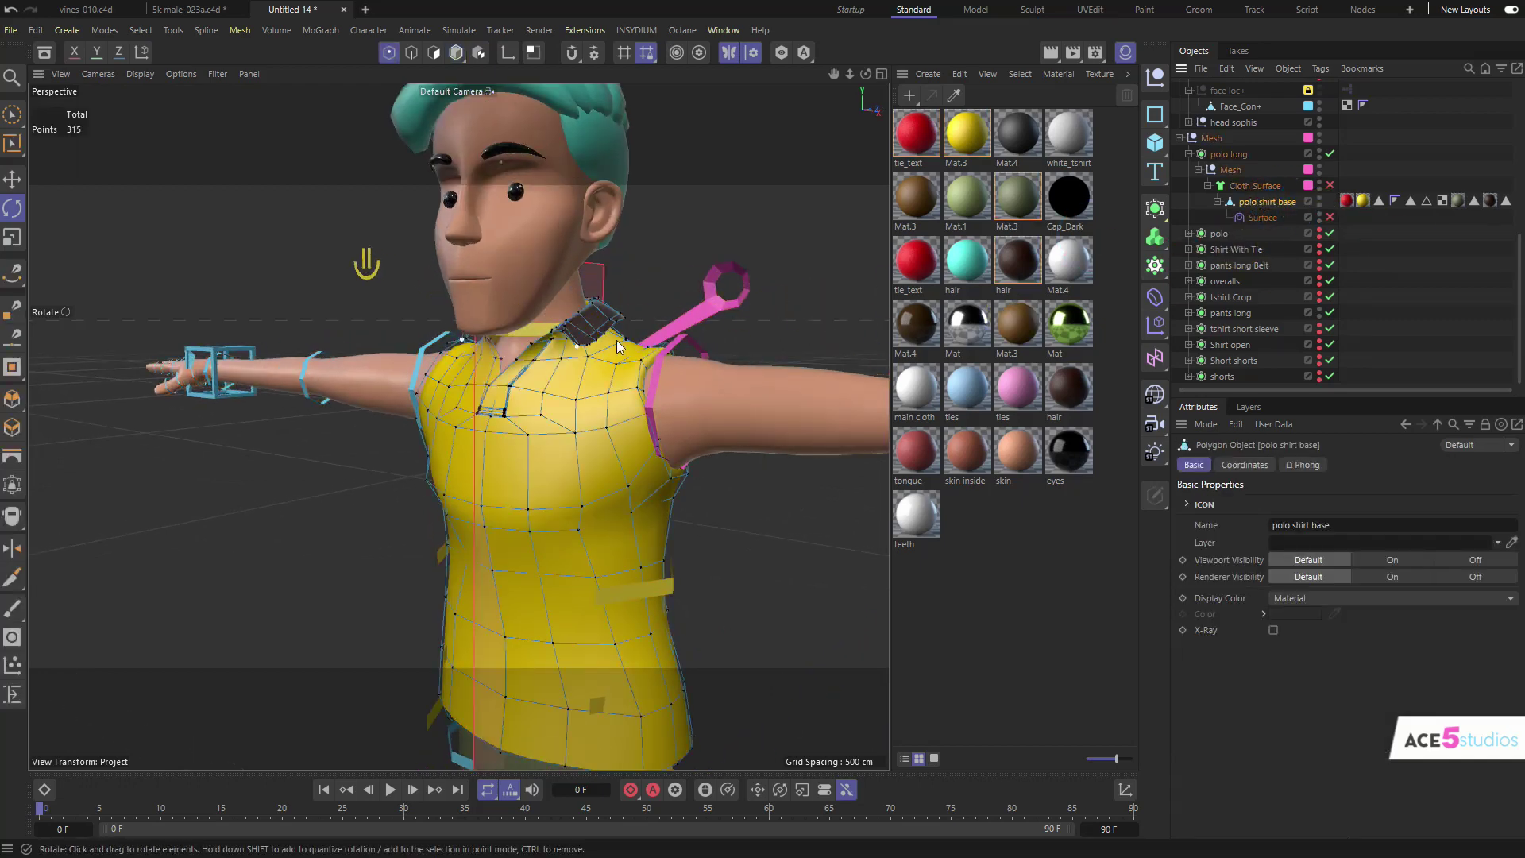
pyautogui.scroll(3, 590, 305)
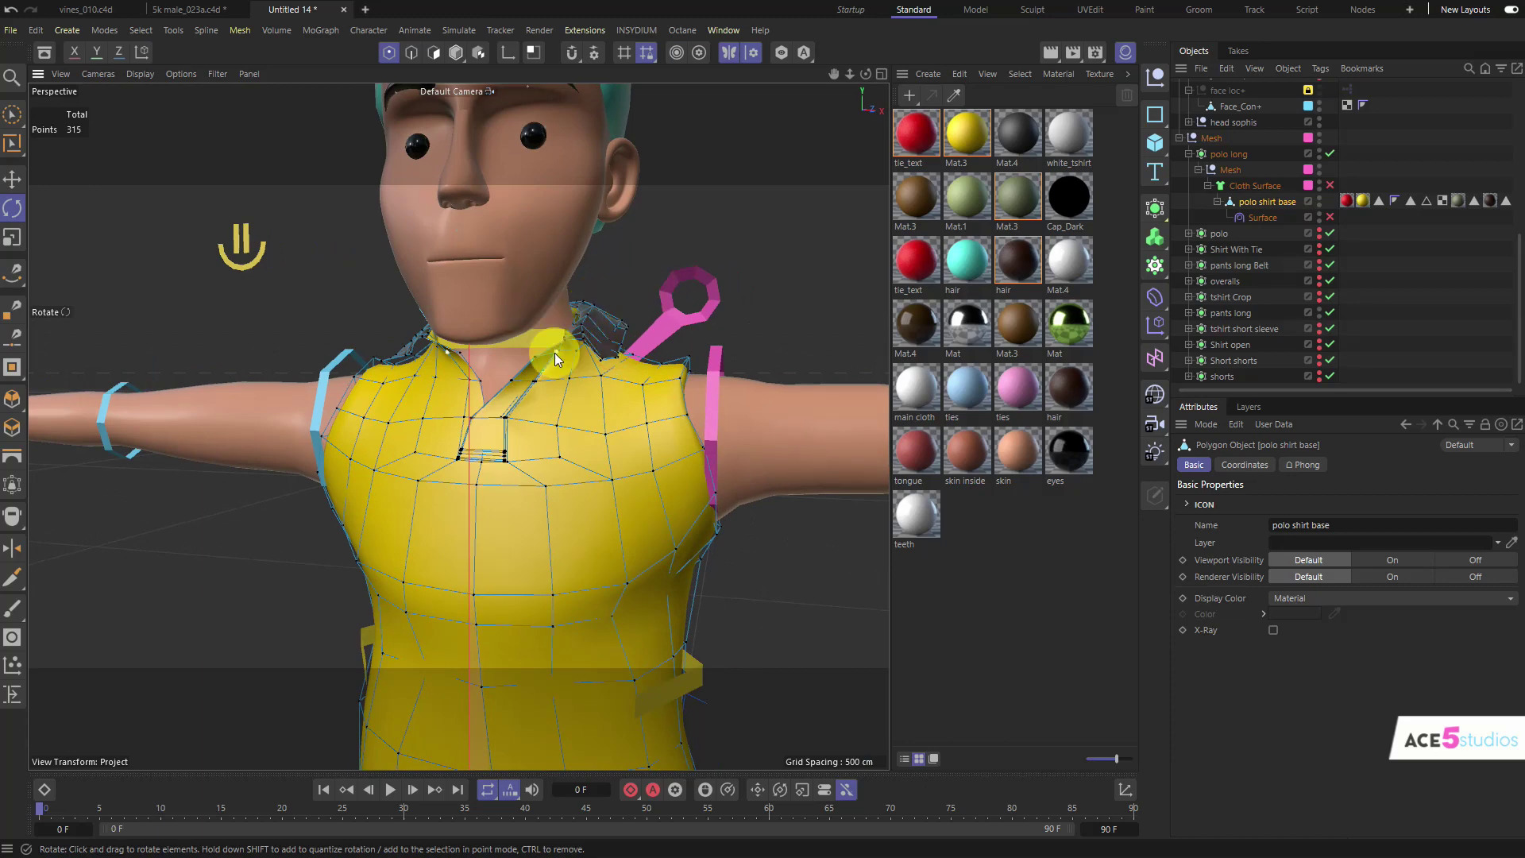
pyautogui.doubleClick(1506, 204)
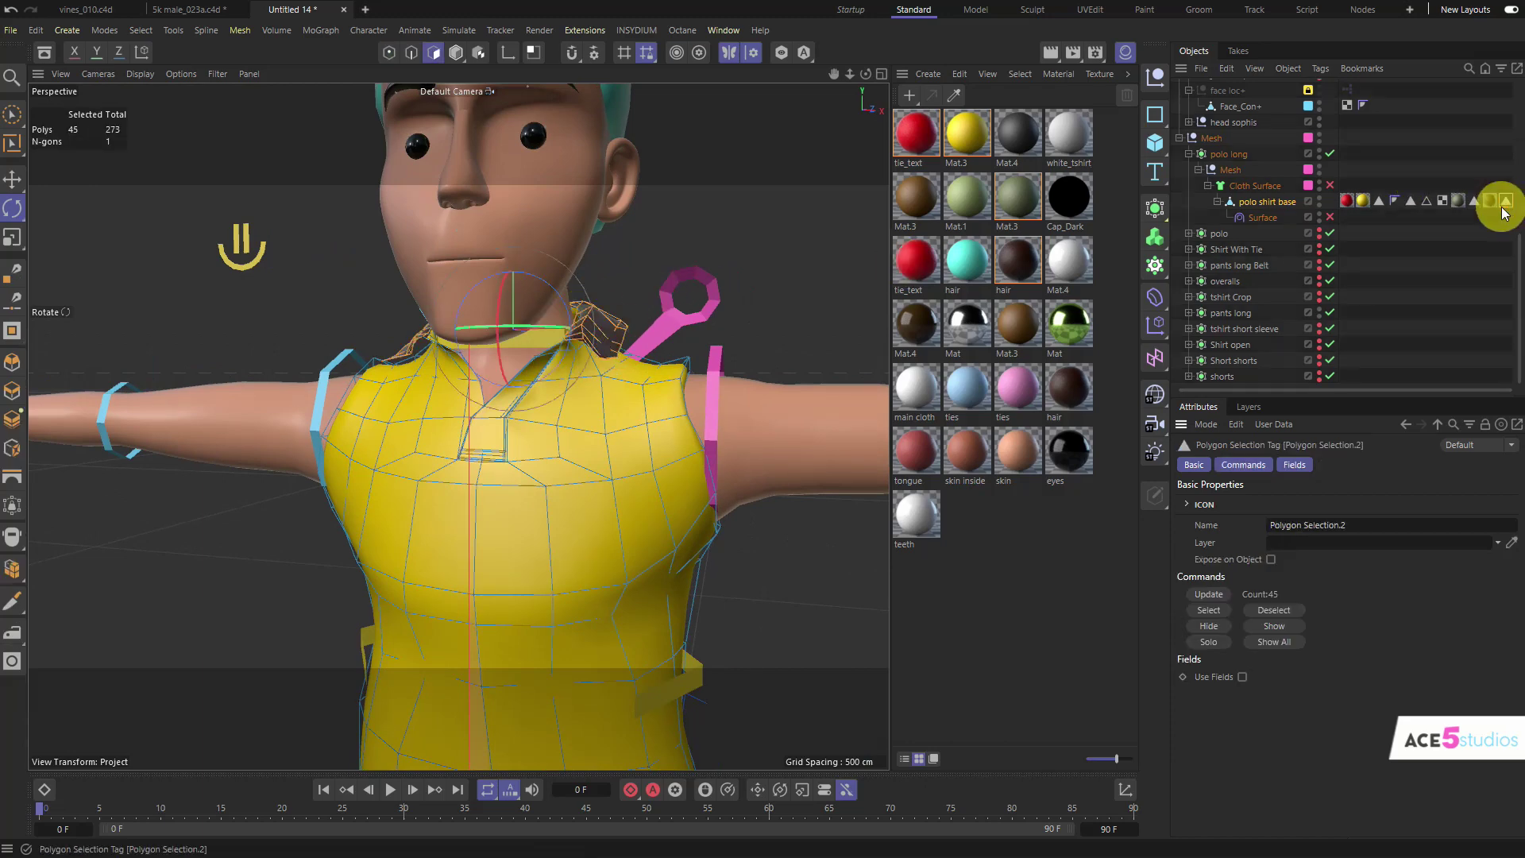
# Step: Reshape the selected collar polygons with a stroke of the Brush tool in Smear mode at 50 % strength
pyautogui.rightClick(689, 224)
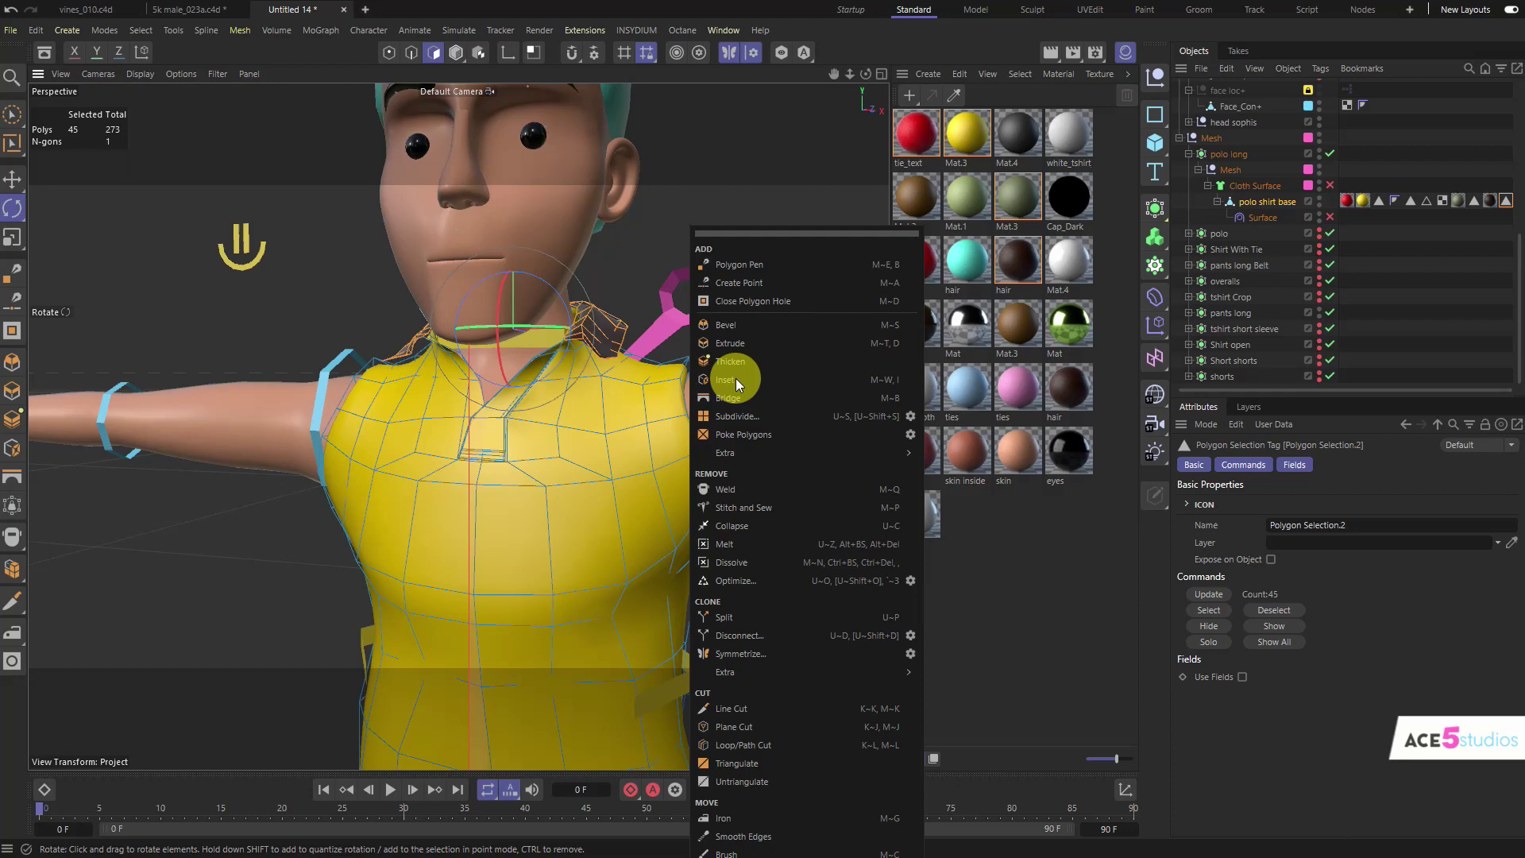
pyautogui.click(761, 851)
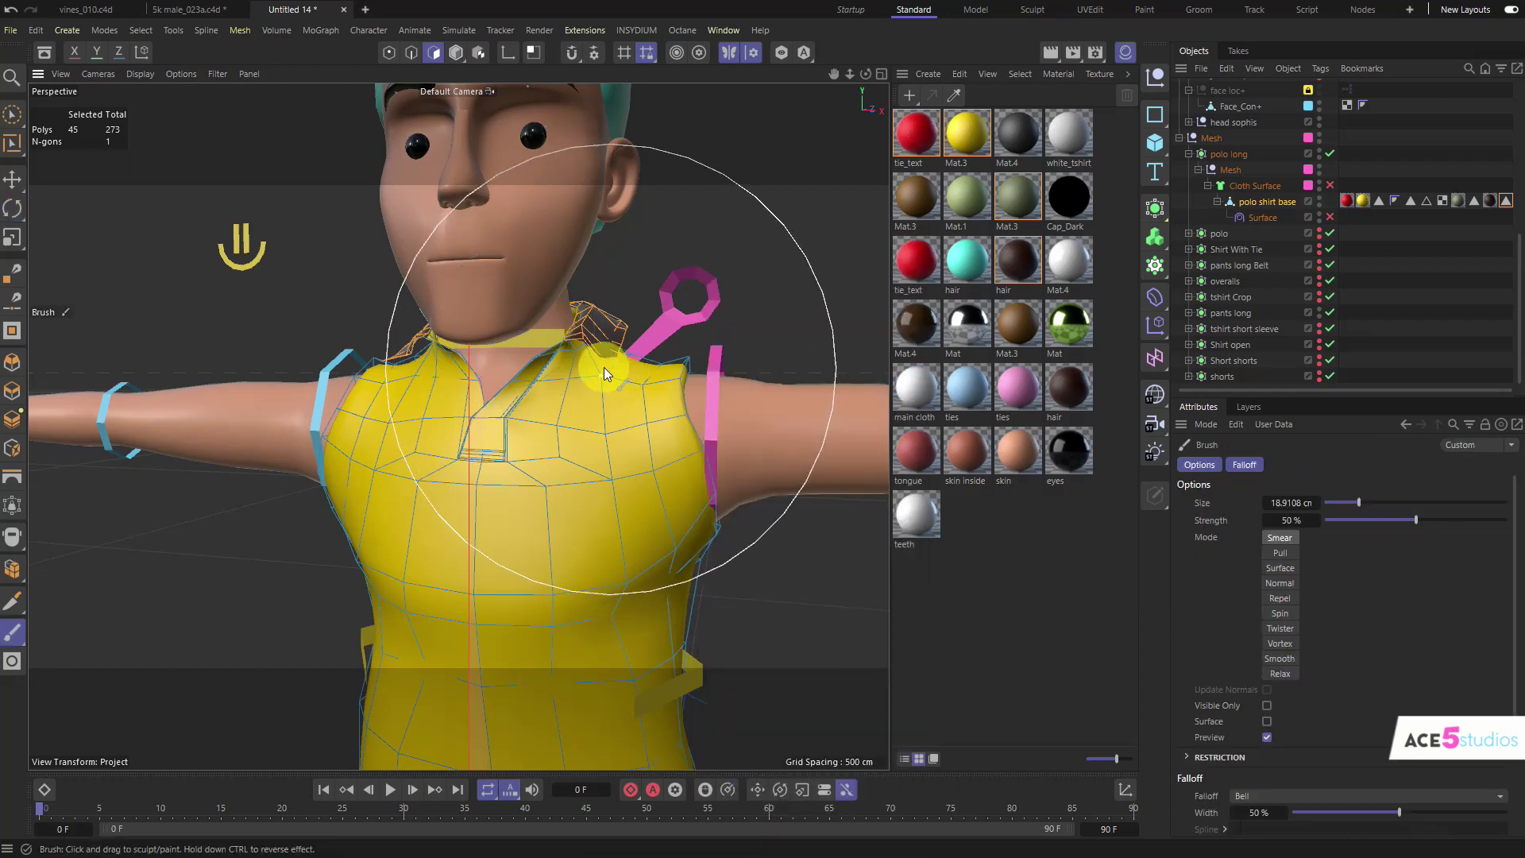
pyautogui.moveTo(604, 367); pyautogui.dragTo(649, 380)
pyautogui.moveTo(564, 280)
pyautogui.keyDown('alt'); pyautogui.mouseDown()
pyautogui.moveTo(656, 350)
pyautogui.moveTo(563, 416)
pyautogui.moveTo(402, 195)
pyautogui.moveTo(364, 331)
pyautogui.moveTo(439, 348)
pyautogui.moveTo(347, 340)
pyautogui.mouseUp(); pyautogui.keyUp('alt')
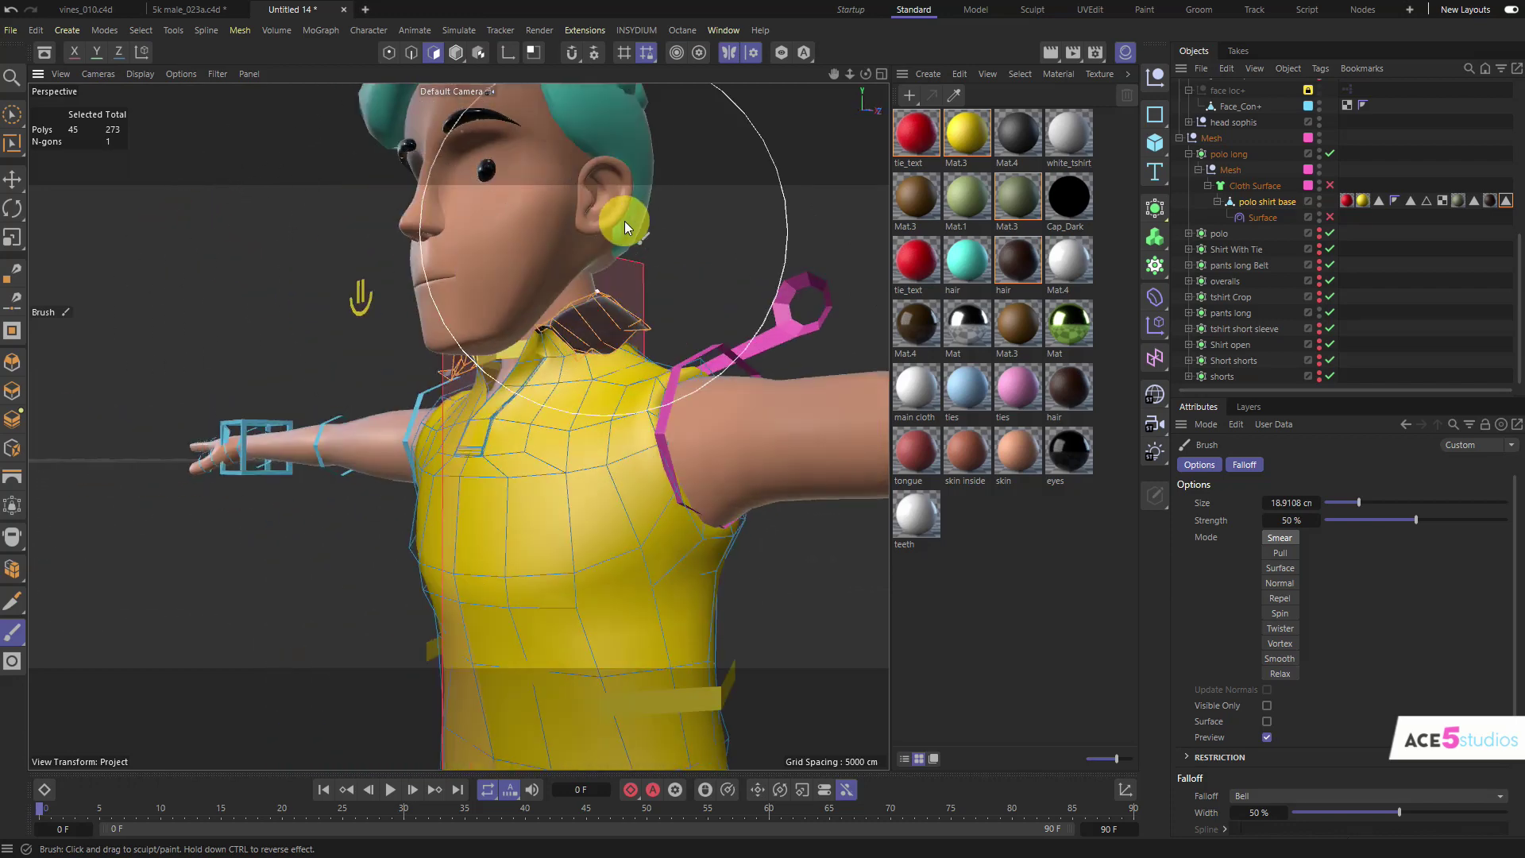
# Step: Return to model mode and enable the Surface deformer of the polo shirt base again
pyautogui.press('Return')
pyautogui.moveTo(522, 243)
pyautogui.keyDown('alt'); pyautogui.mouseDown()
pyautogui.moveTo(591, 262)
pyautogui.moveTo(557, 259)
pyautogui.mouseUp(); pyautogui.keyUp('alt')
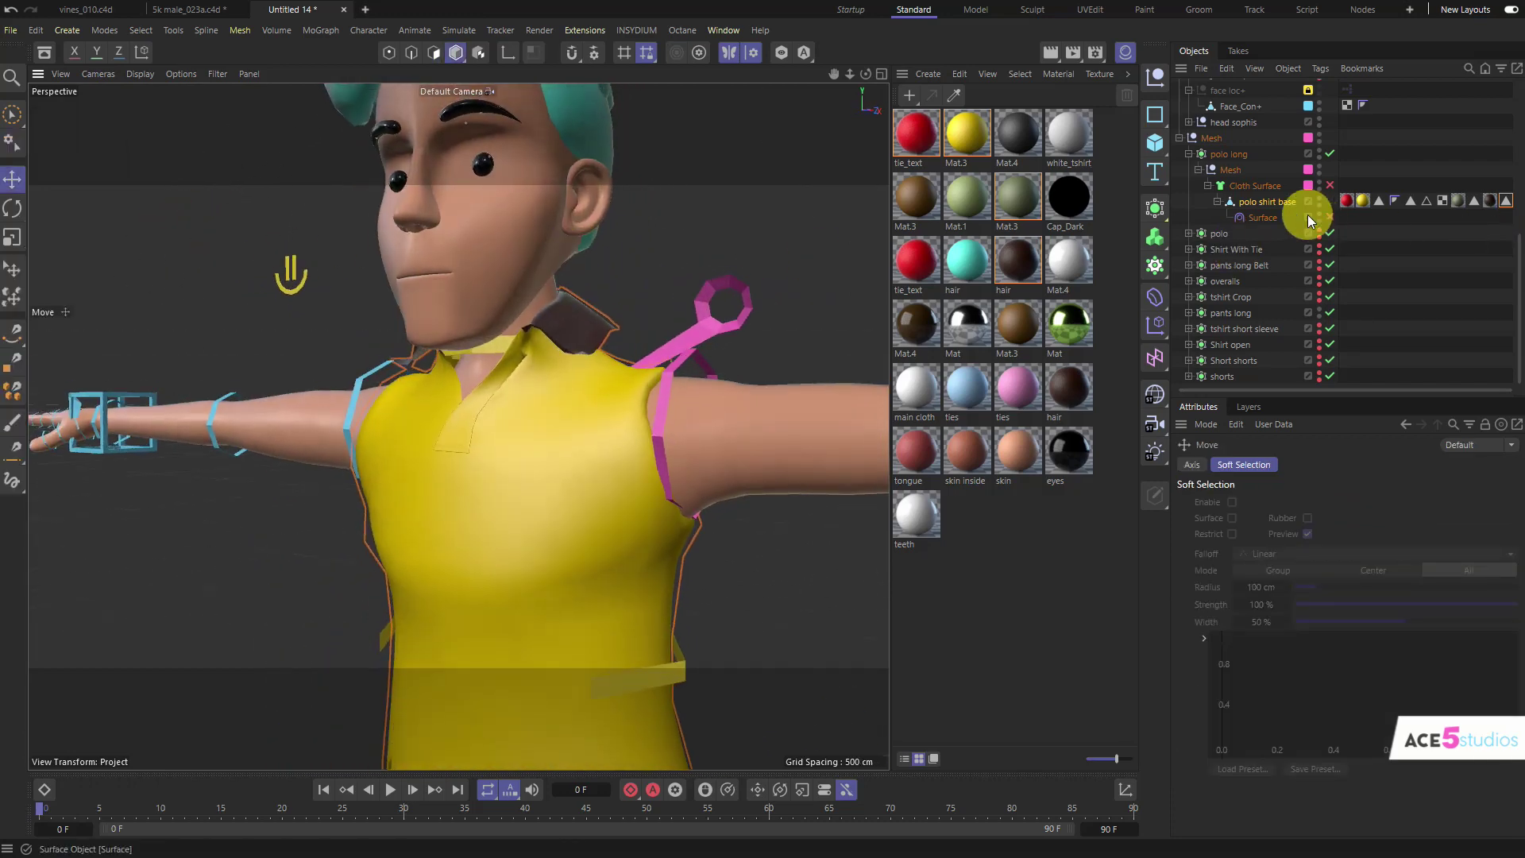
pyautogui.click(1271, 217)
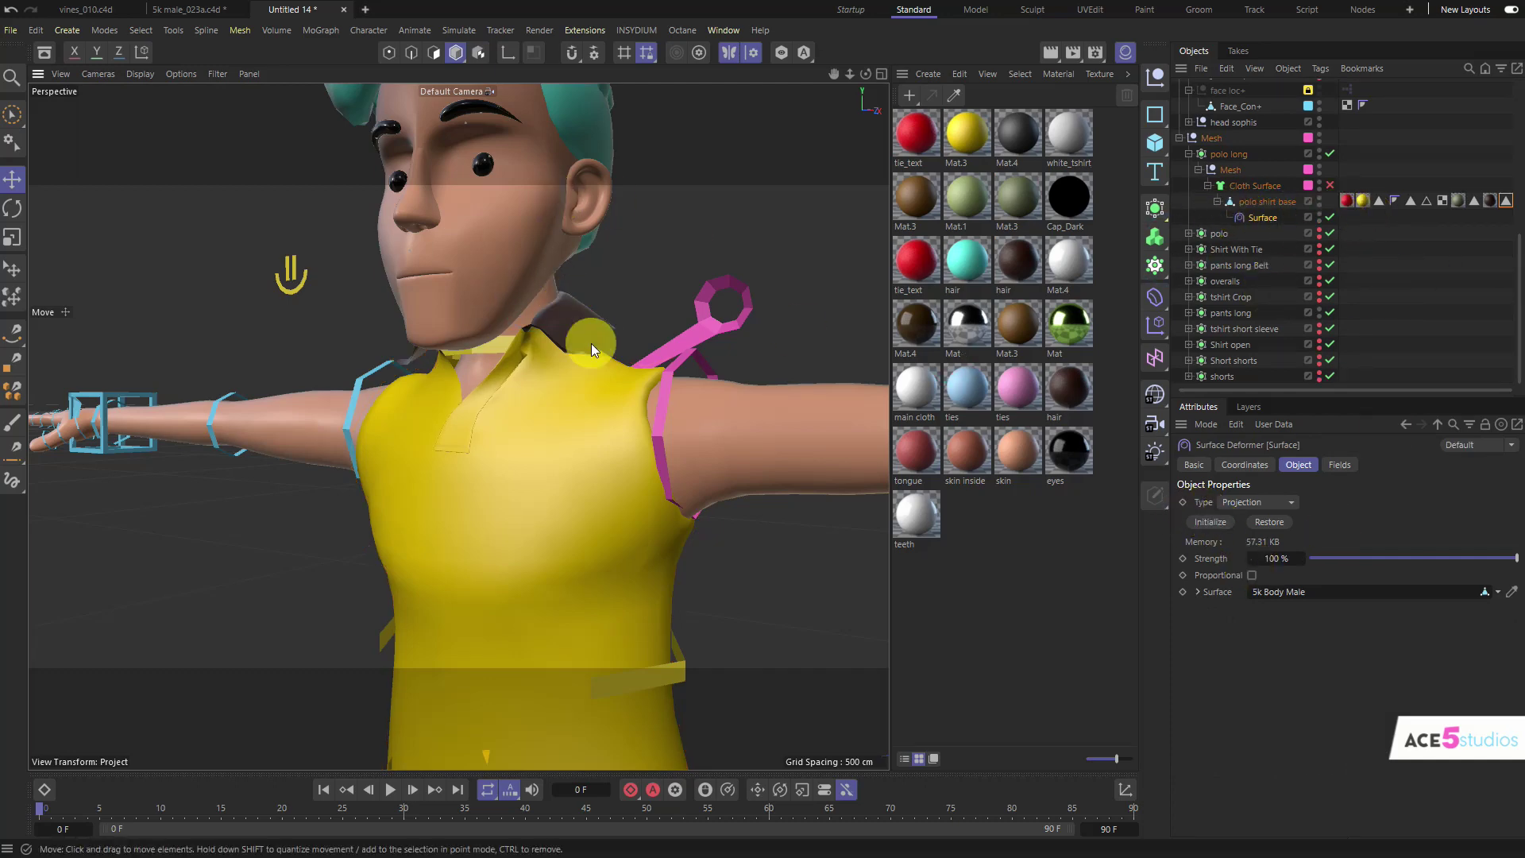
pyautogui.keyDown('alt'); pyautogui.moveTo(591, 343); pyautogui.dragTo(660, 520, button='middle'); pyautogui.keyUp('alt')
# Step: Try rotating the head halo and neck controls to test the reshaped collar, undo the rotations, and inspect the whole figure
pyautogui.click(613, 105)
pyautogui.press('r')
pyautogui.moveTo(605, 470); pyautogui.dragTo(658, 541)
pyautogui.hotkey('ctrl', 'z')
pyautogui.hotkey('ctrl', 'z')
pyautogui.click(554, 548)
pyautogui.hotkey('ctrl', 'z')
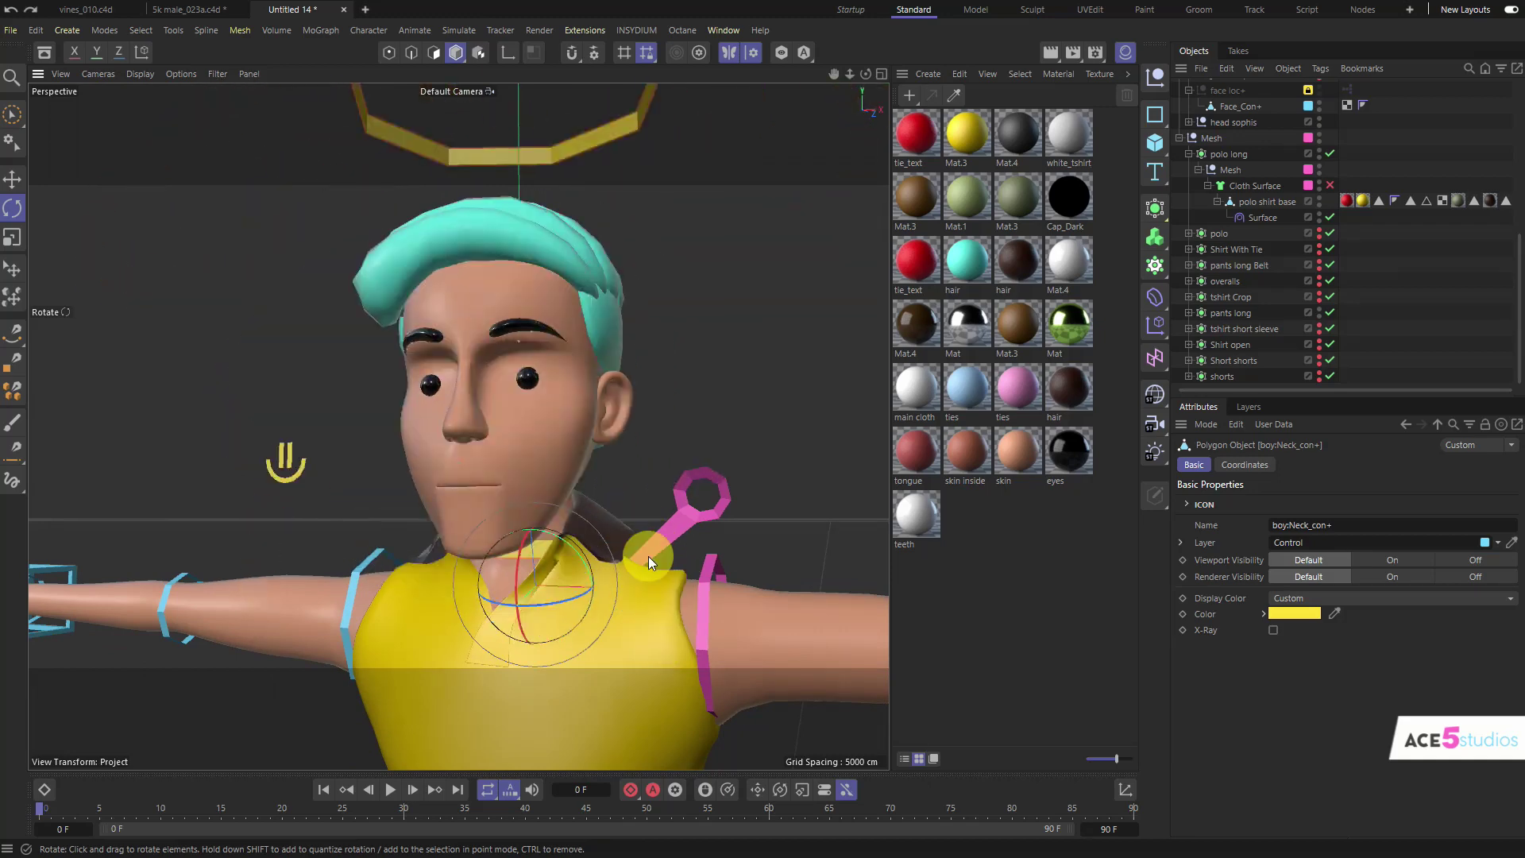
pyautogui.keyDown('alt'); pyautogui.moveTo(649, 556); pyautogui.dragTo(558, 616, button='right'); pyautogui.keyUp('alt')
pyautogui.keyDown('alt'); pyautogui.moveTo(558, 617); pyautogui.dragTo(626, 657); pyautogui.keyUp('alt')
pyautogui.keyDown('alt'); pyautogui.moveTo(626, 658); pyautogui.dragTo(578, 364, button='middle'); pyautogui.keyUp('alt')
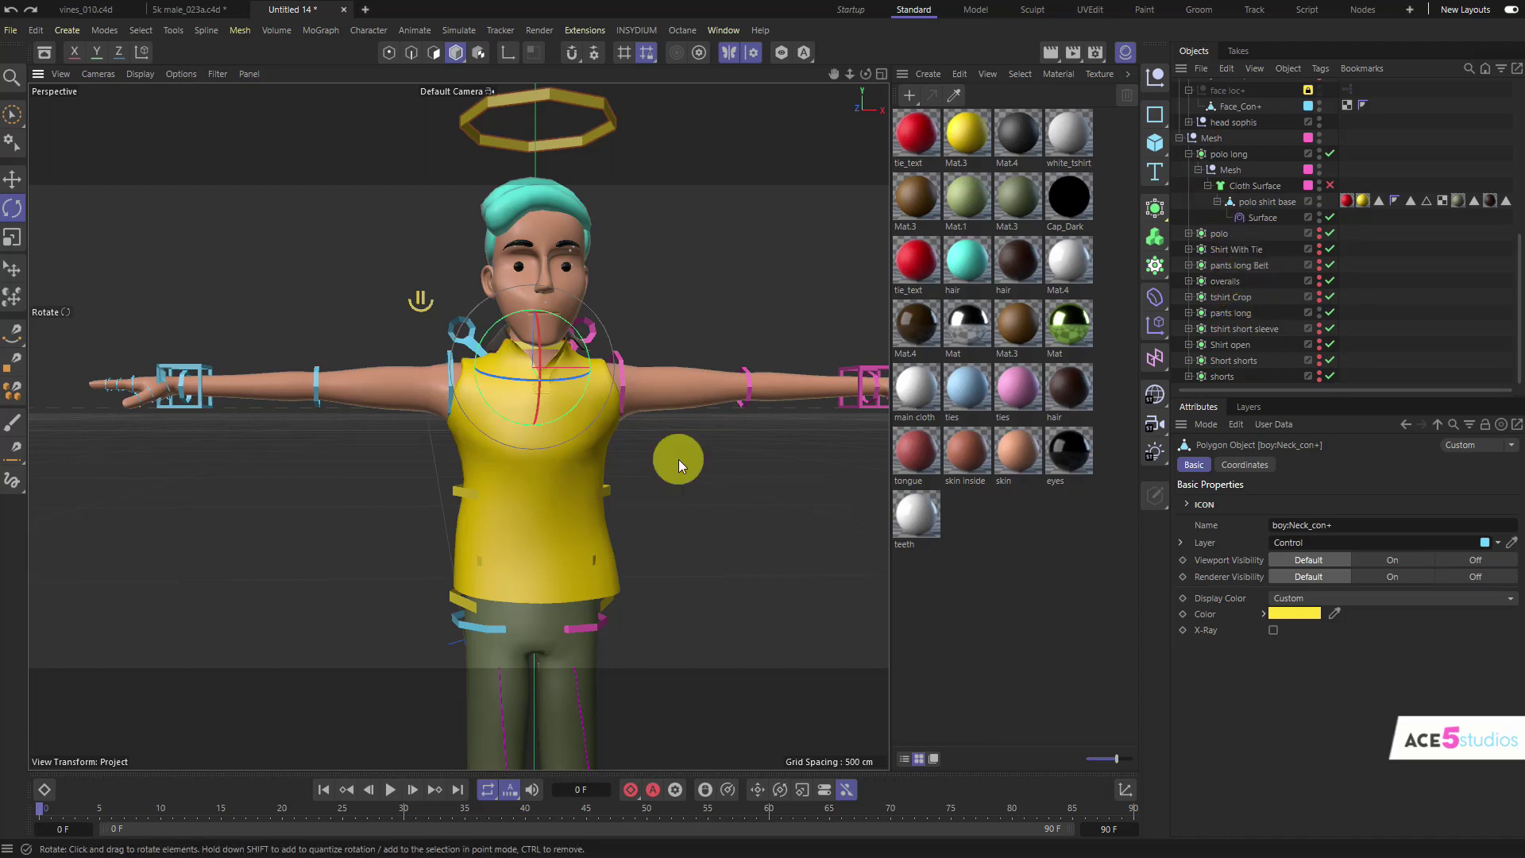
pyautogui.keyDown('alt'); pyautogui.moveTo(516, 489); pyautogui.dragTo(475, 420, button='middle'); pyautogui.keyUp('alt')
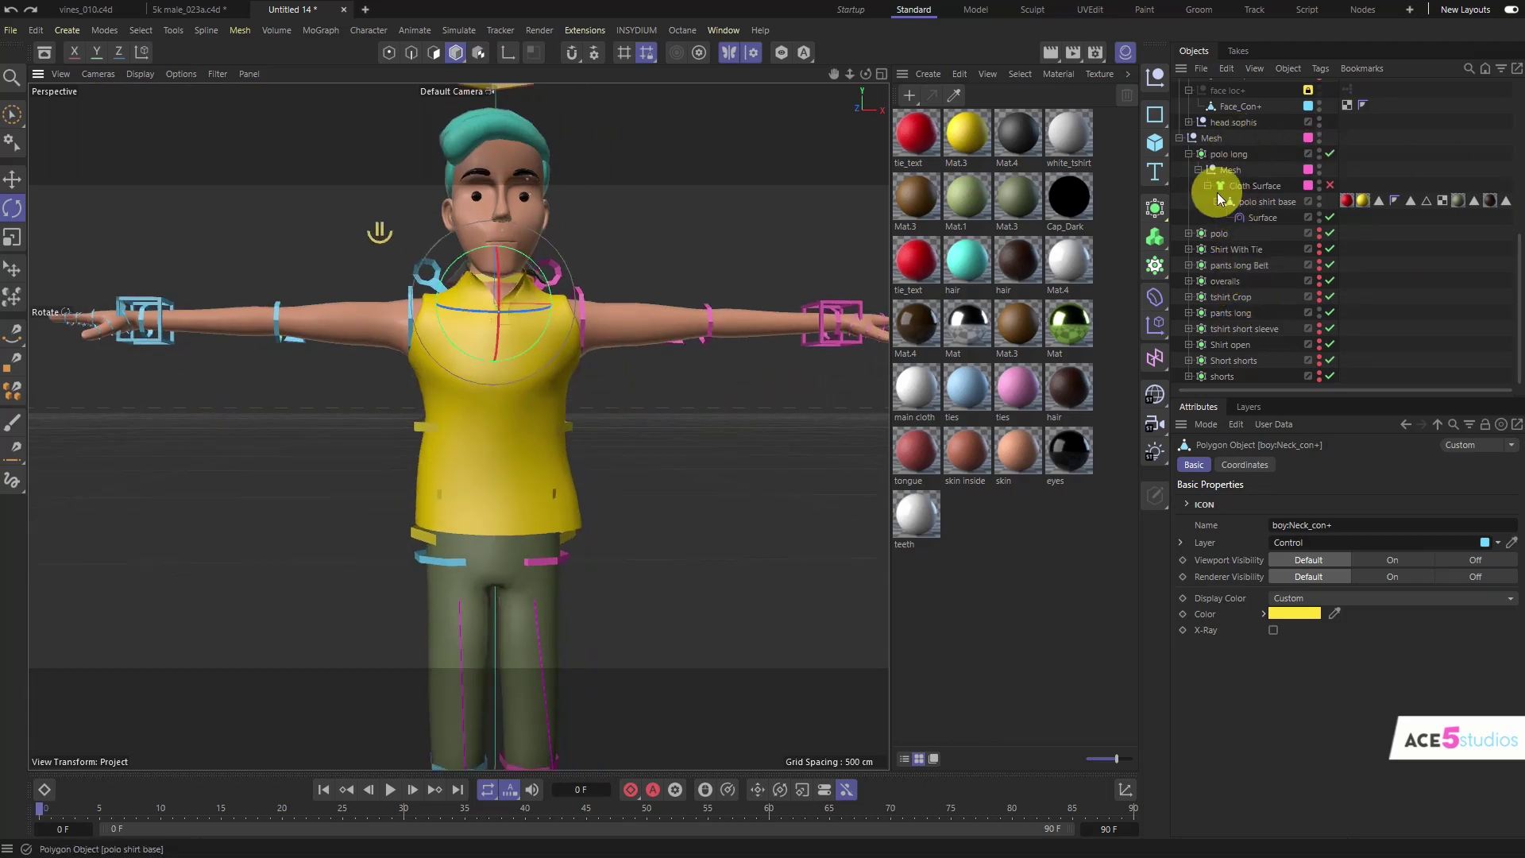
# Step: Switch to the Sk male_023a.c4d project and examine the preset characters, ending at the suit character's feet
pyautogui.click(189, 9)
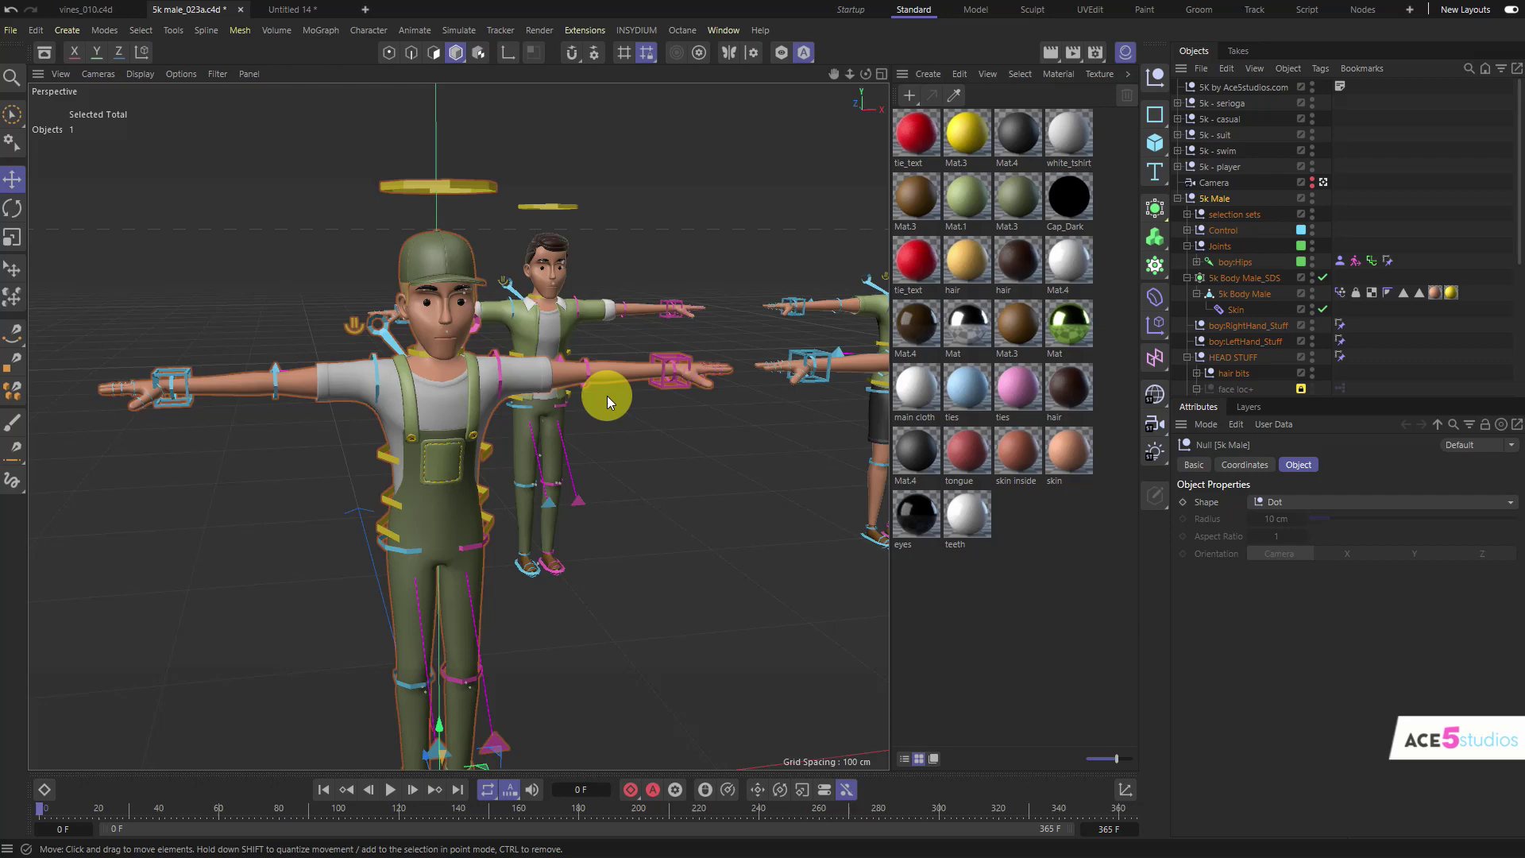
pyautogui.keyDown('alt'); pyautogui.moveTo(607, 395); pyautogui.dragTo(516, 439); pyautogui.keyUp('alt')
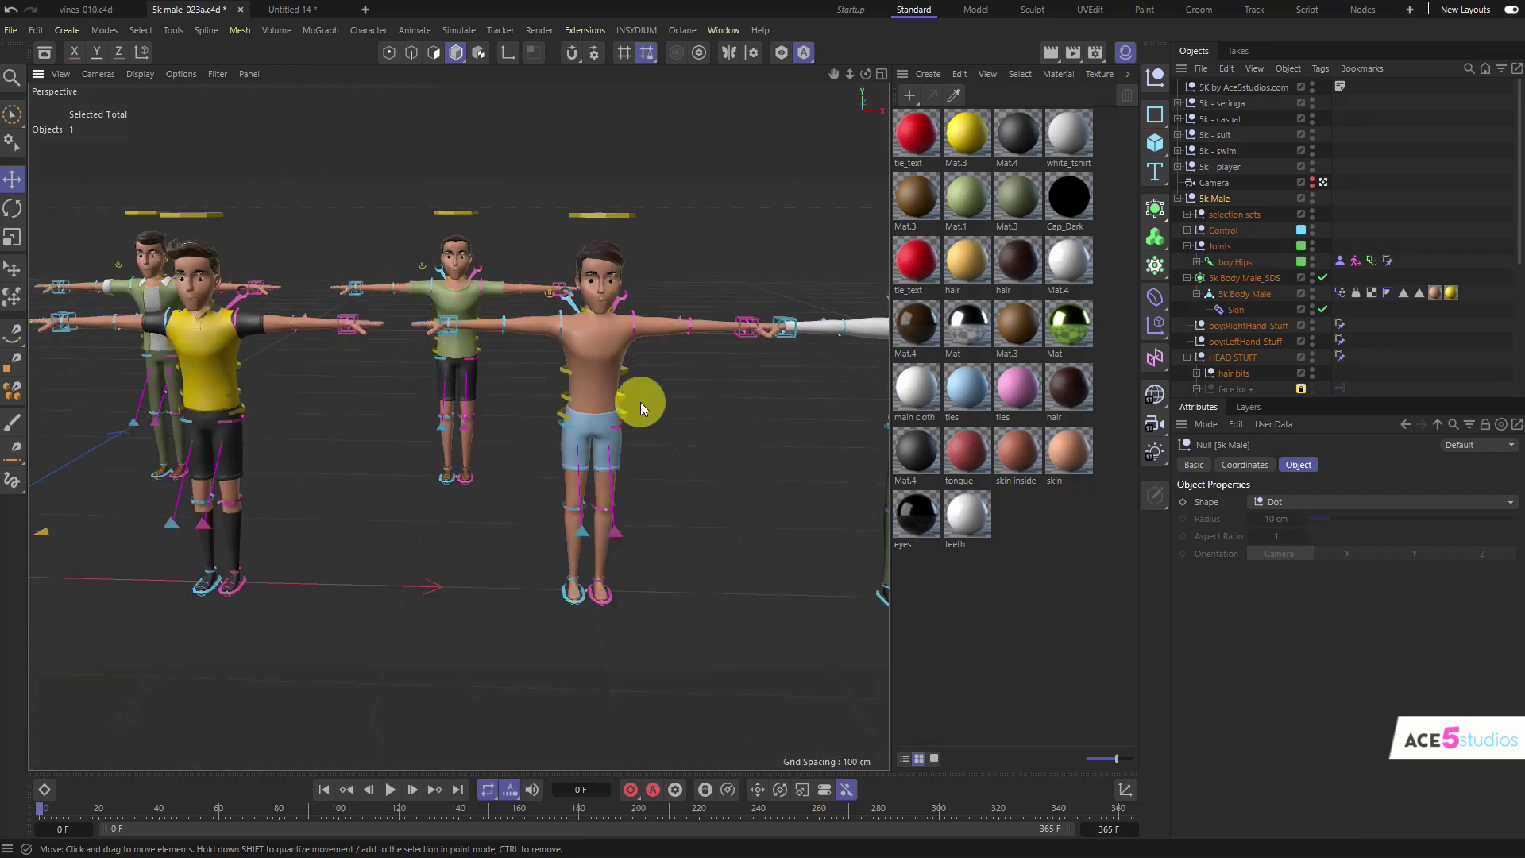
pyautogui.keyDown('alt'); pyautogui.moveTo(143, 436); pyautogui.dragTo(294, 368); pyautogui.keyUp('alt')
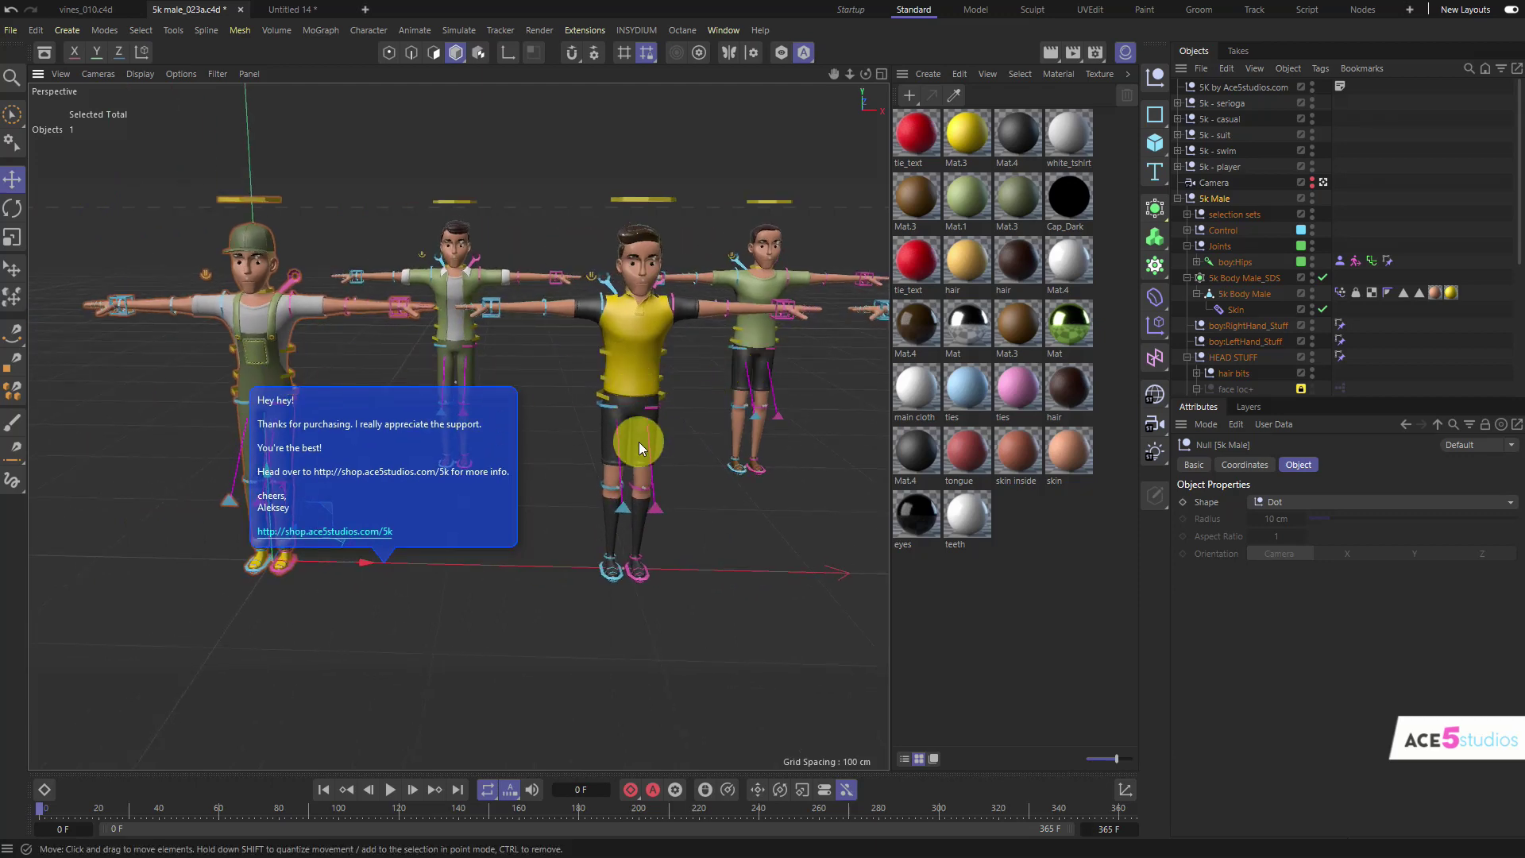
pyautogui.moveTo(638, 442)
pyautogui.keyDown('alt'); pyautogui.mouseDown()
pyautogui.moveTo(601, 429)
pyautogui.moveTo(645, 407)
pyautogui.moveTo(645, 429)
pyautogui.mouseUp(); pyautogui.keyUp('alt')
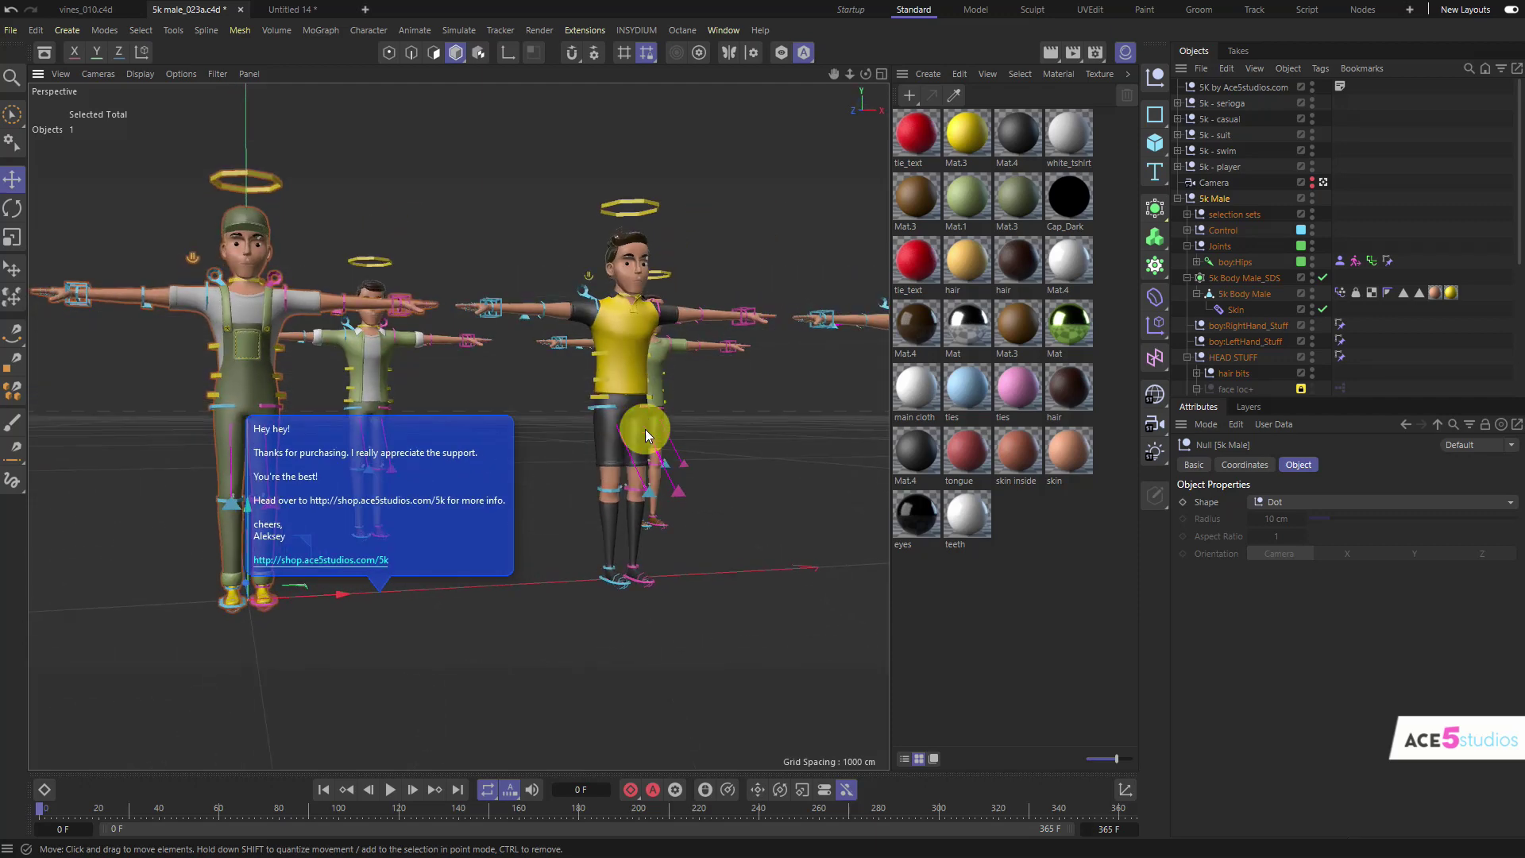
pyautogui.keyDown('alt'); pyautogui.moveTo(642, 451); pyautogui.dragTo(228, 466, button='middle'); pyautogui.keyUp('alt')
pyautogui.keyDown('alt'); pyautogui.moveTo(566, 550); pyautogui.dragTo(661, 545, button='right'); pyautogui.keyUp('alt')
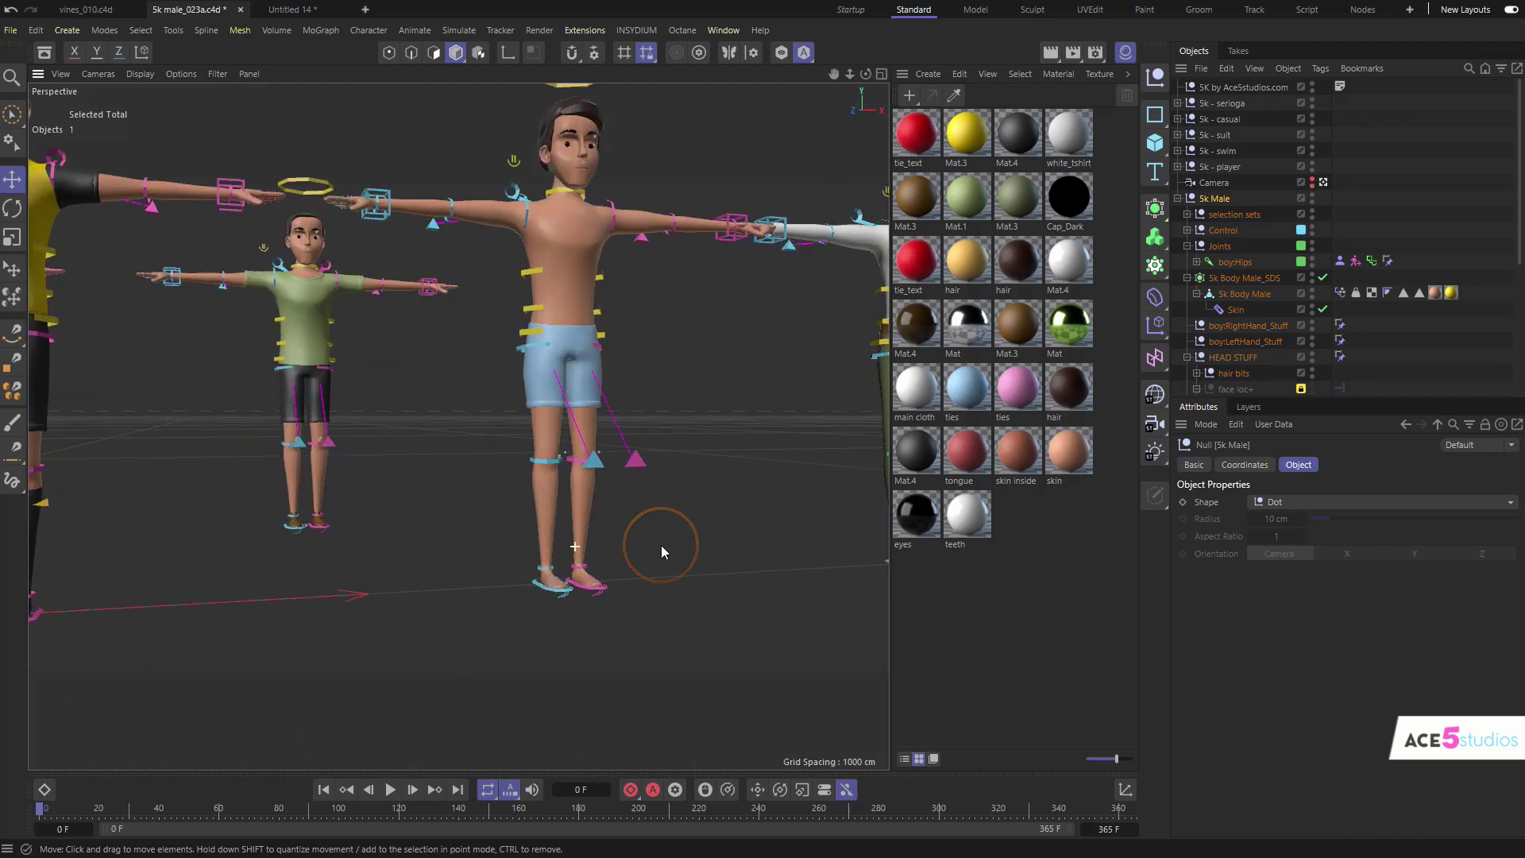
pyautogui.keyDown('alt'); pyautogui.moveTo(661, 545); pyautogui.dragTo(513, 564, button='middle'); pyautogui.keyUp('alt')
pyautogui.keyDown('alt'); pyautogui.moveTo(513, 563); pyautogui.dragTo(796, 550); pyautogui.keyUp('alt')
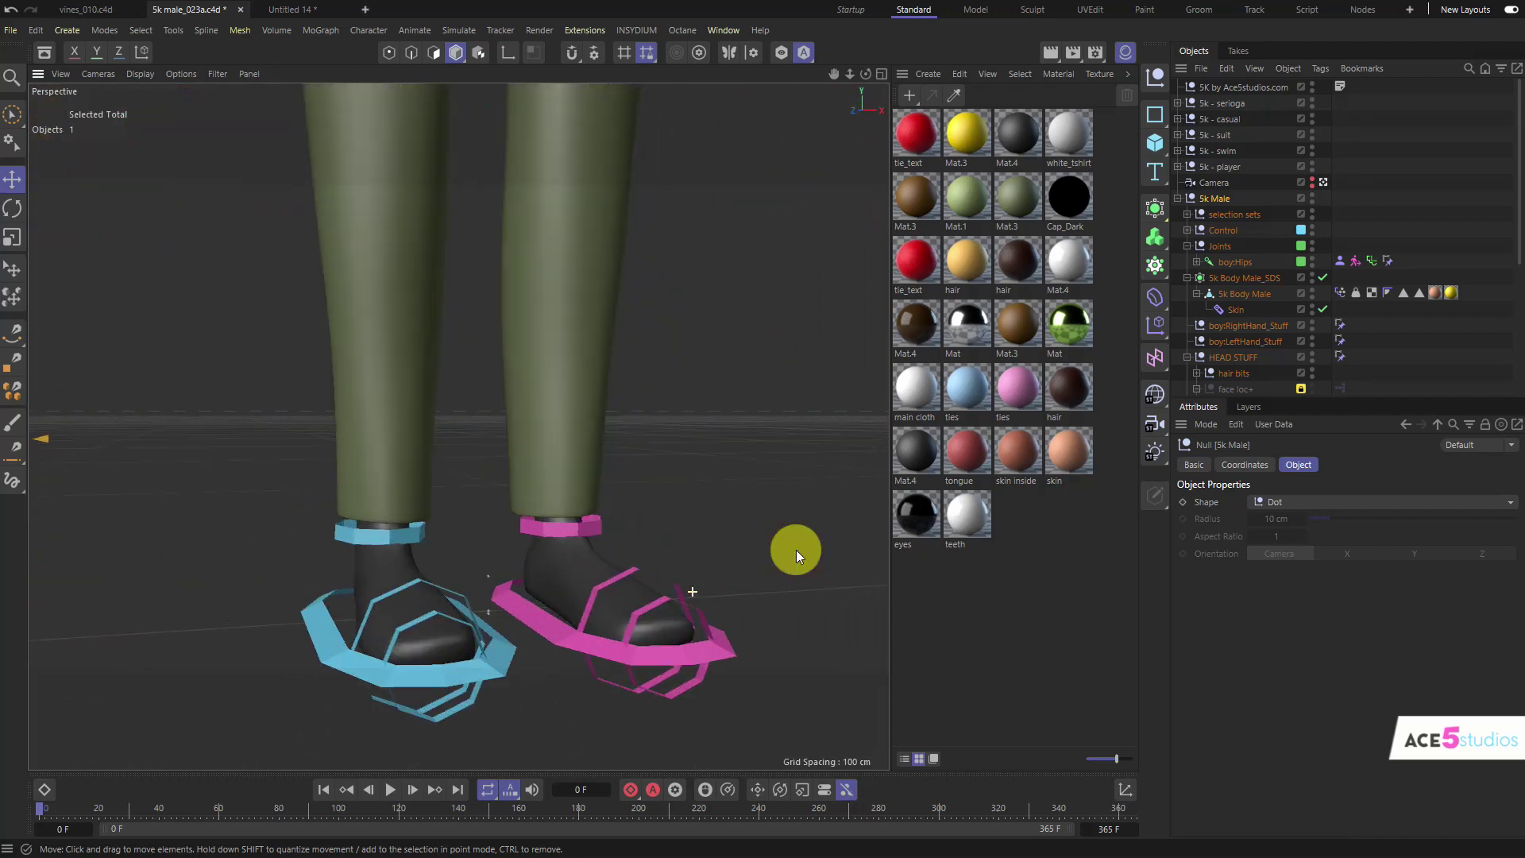
# Step: Replace Mat.4 on the suit character's foot polygons, stored in Polygon Selection.1, with the red tie_text material
pyautogui.click(588, 564)
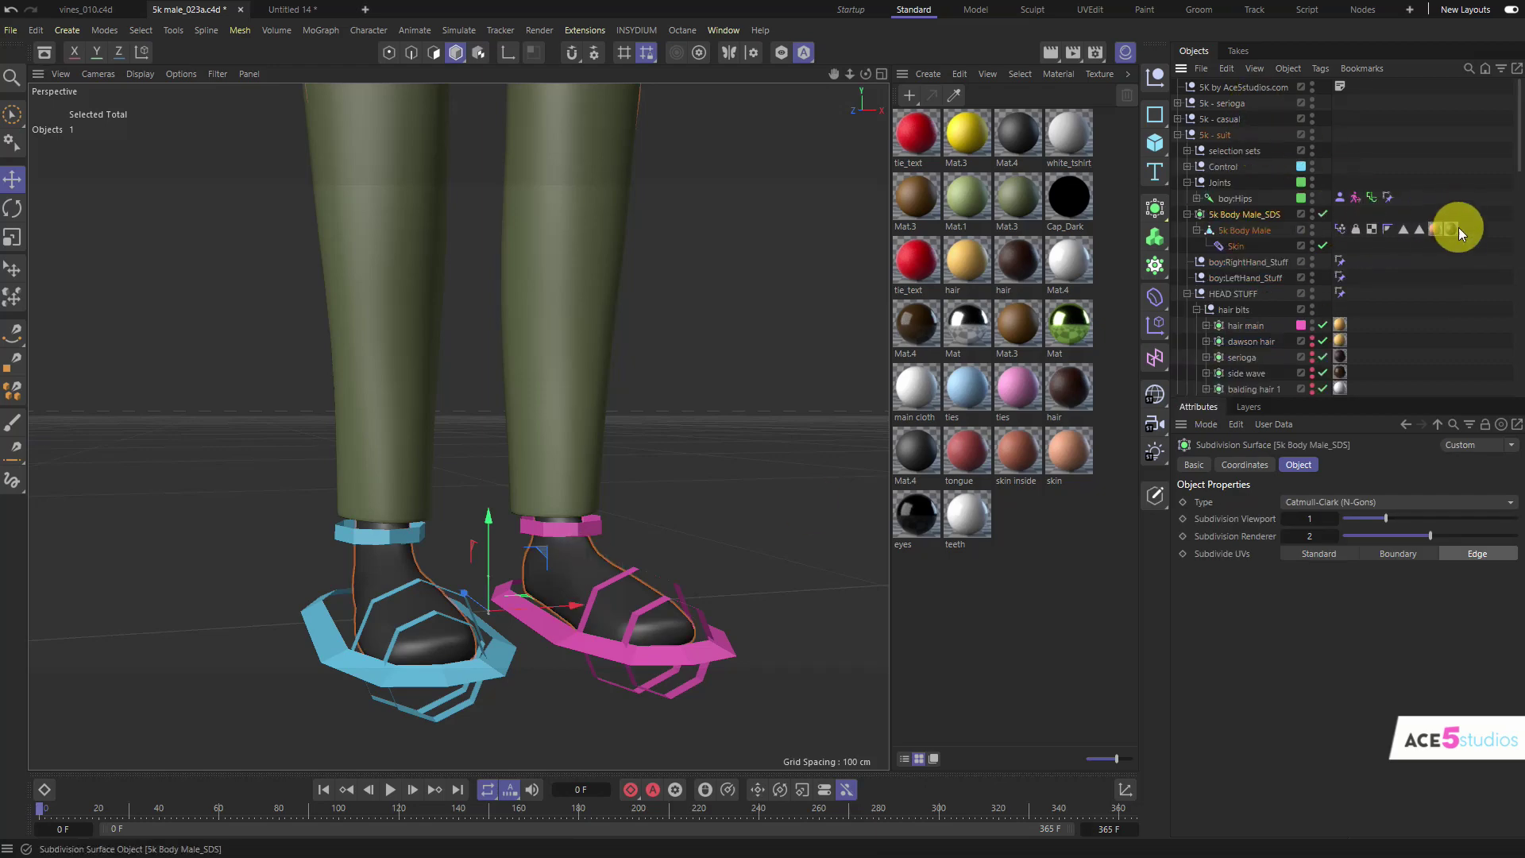
pyautogui.click(1452, 229)
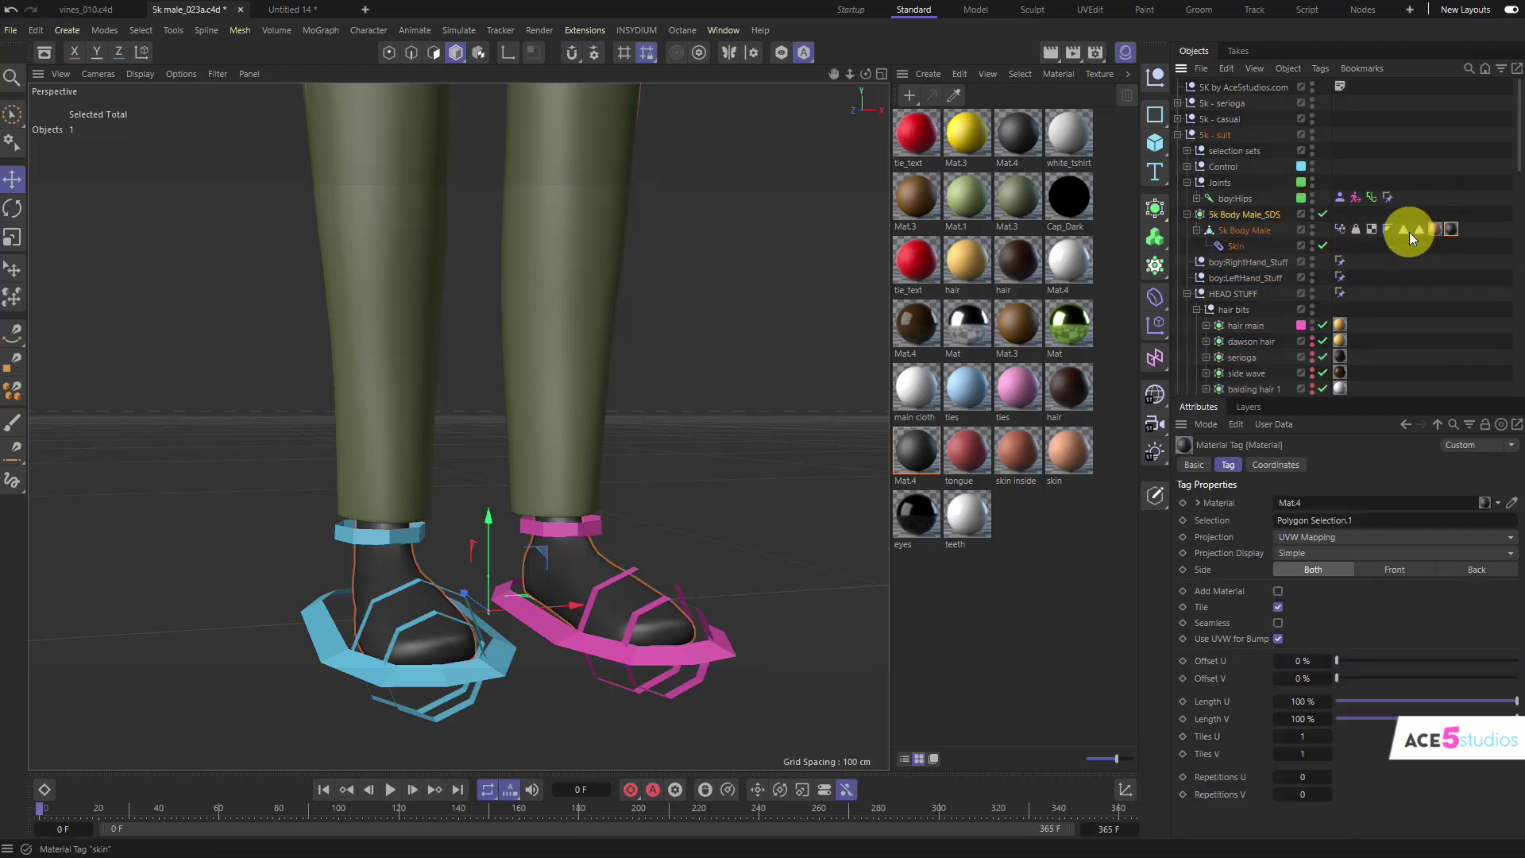
pyautogui.doubleClick(1419, 230)
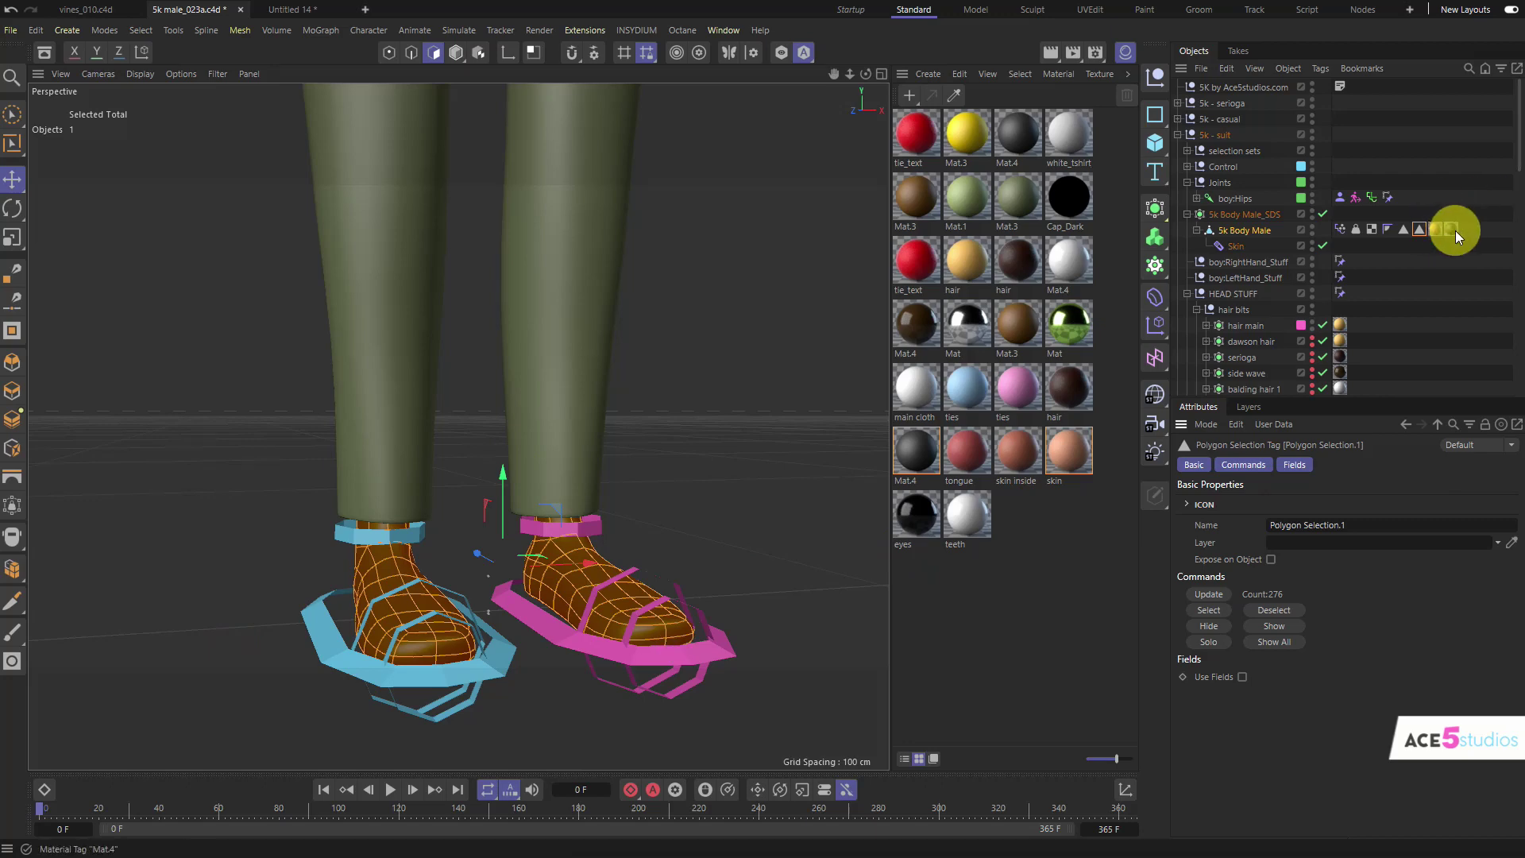
pyautogui.click(1454, 230)
pyautogui.moveTo(913, 254); pyautogui.dragTo(1457, 224)
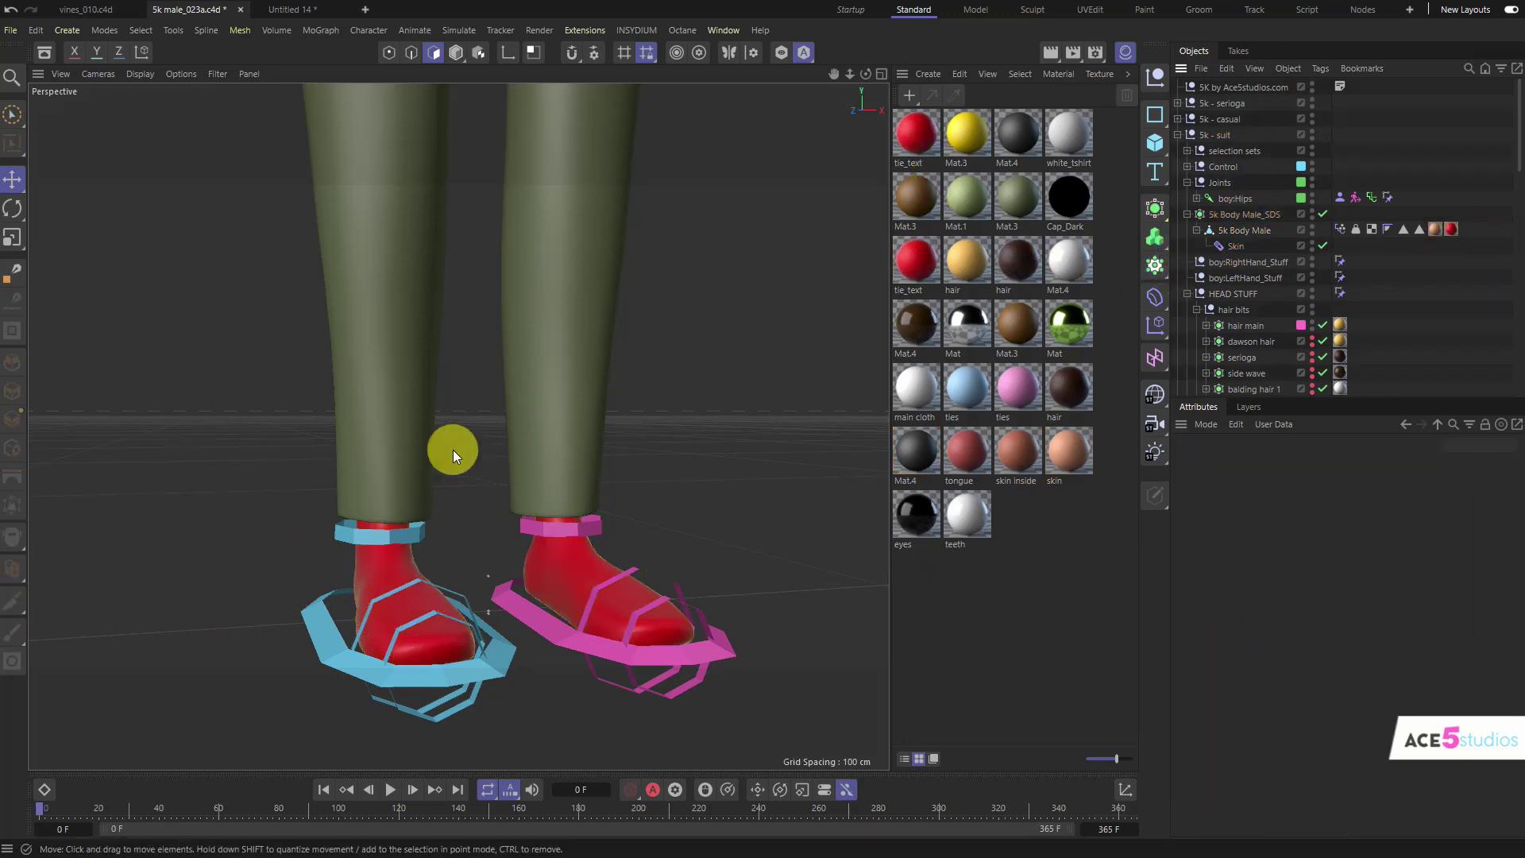
# Step: Recolour the tie material on the suit character's Shirt With Tie to yellow-green, with hue 64° and saturation 79 %
pyautogui.scroll(-5, 453, 449)
pyautogui.click(380, 375)
pyautogui.scroll(8, 435, 409)
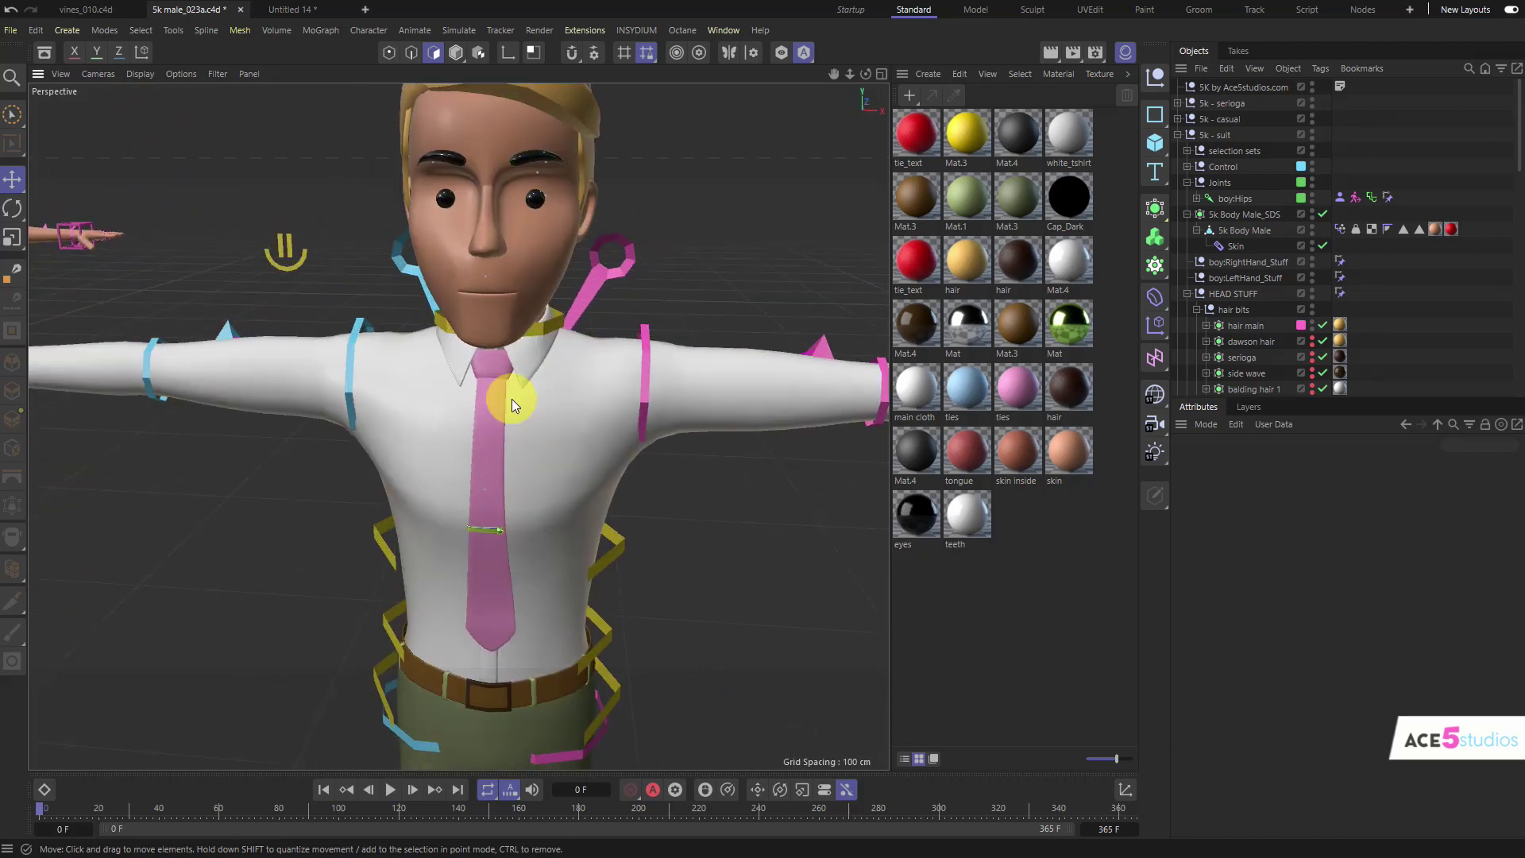
pyautogui.click(477, 410)
pyautogui.scroll(-6, 1271, 238)
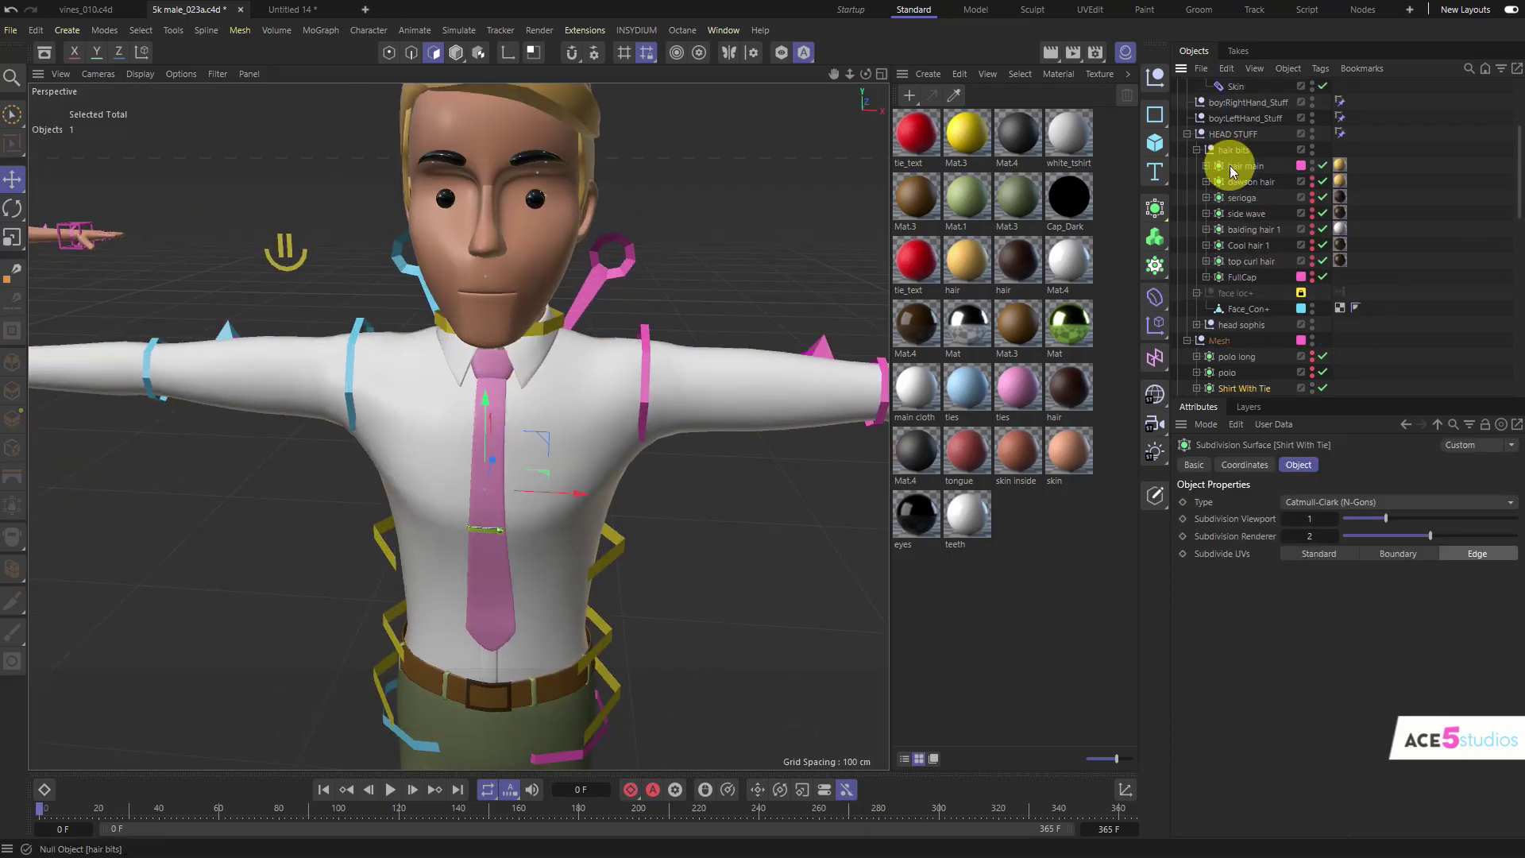
pyautogui.scroll(-4, 1358, 312)
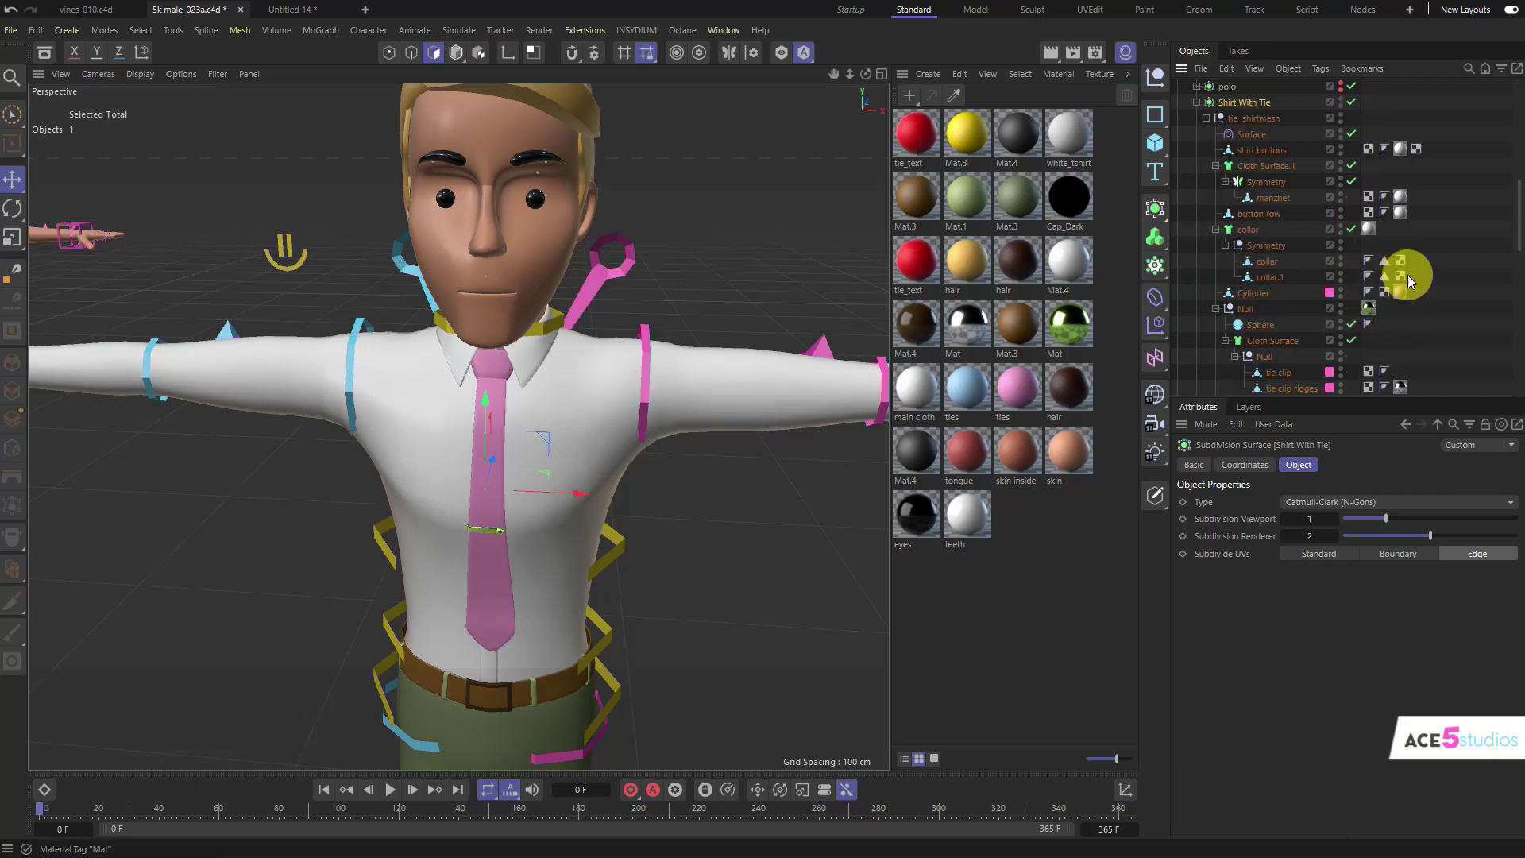
pyautogui.doubleClick(1405, 293)
pyautogui.moveTo(1383, 645); pyautogui.dragTo(1357, 645)
pyautogui.moveTo(1393, 663); pyautogui.dragTo(1461, 662)
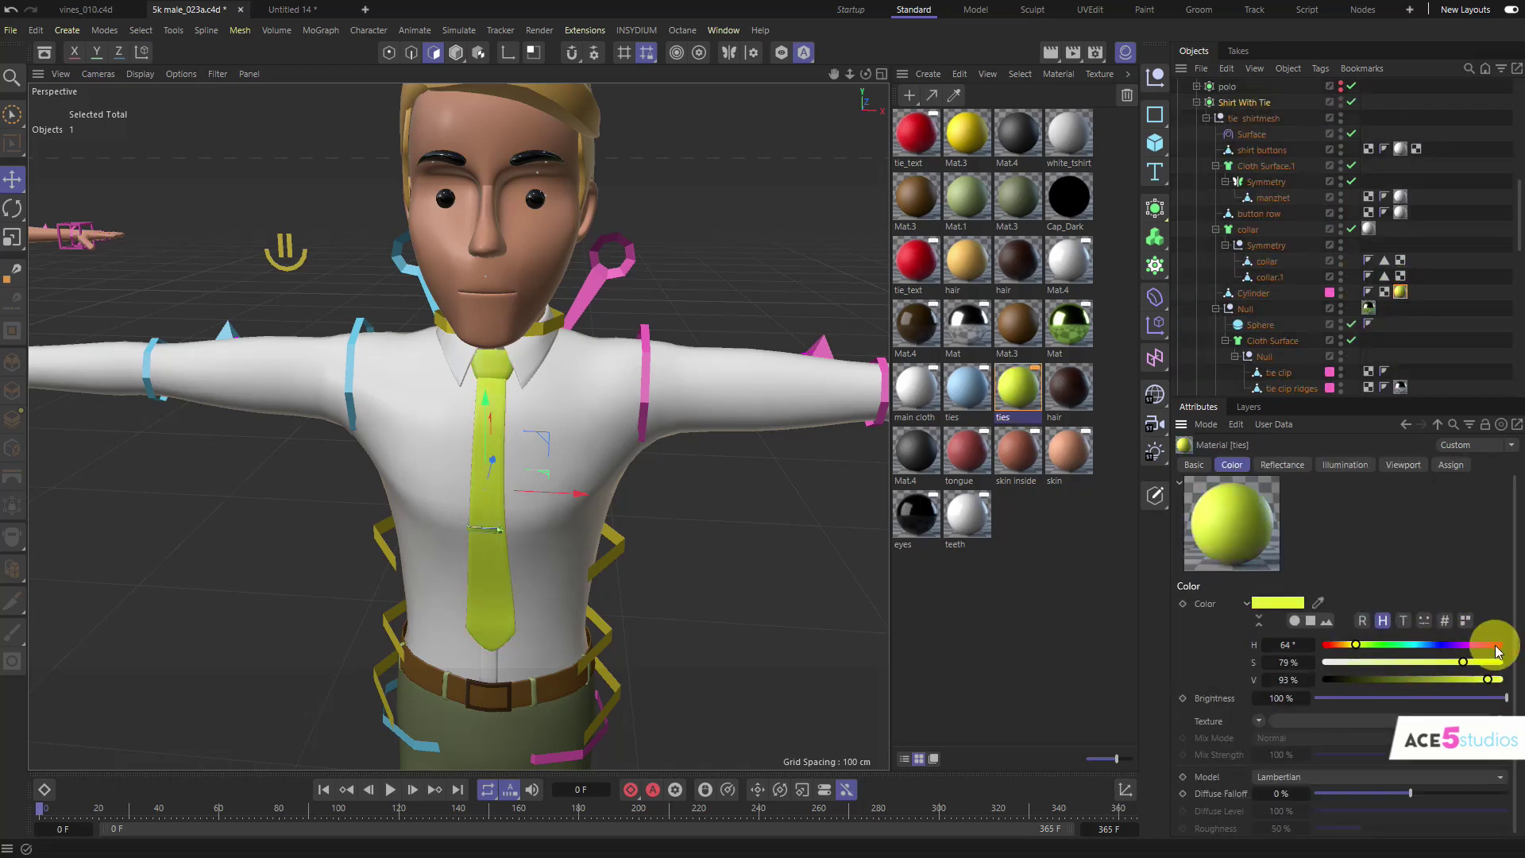
# Step: Recolour the ties material to red with a hue of 353°
pyautogui.click(1497, 646)
pyautogui.scroll(-6, 432, 422)
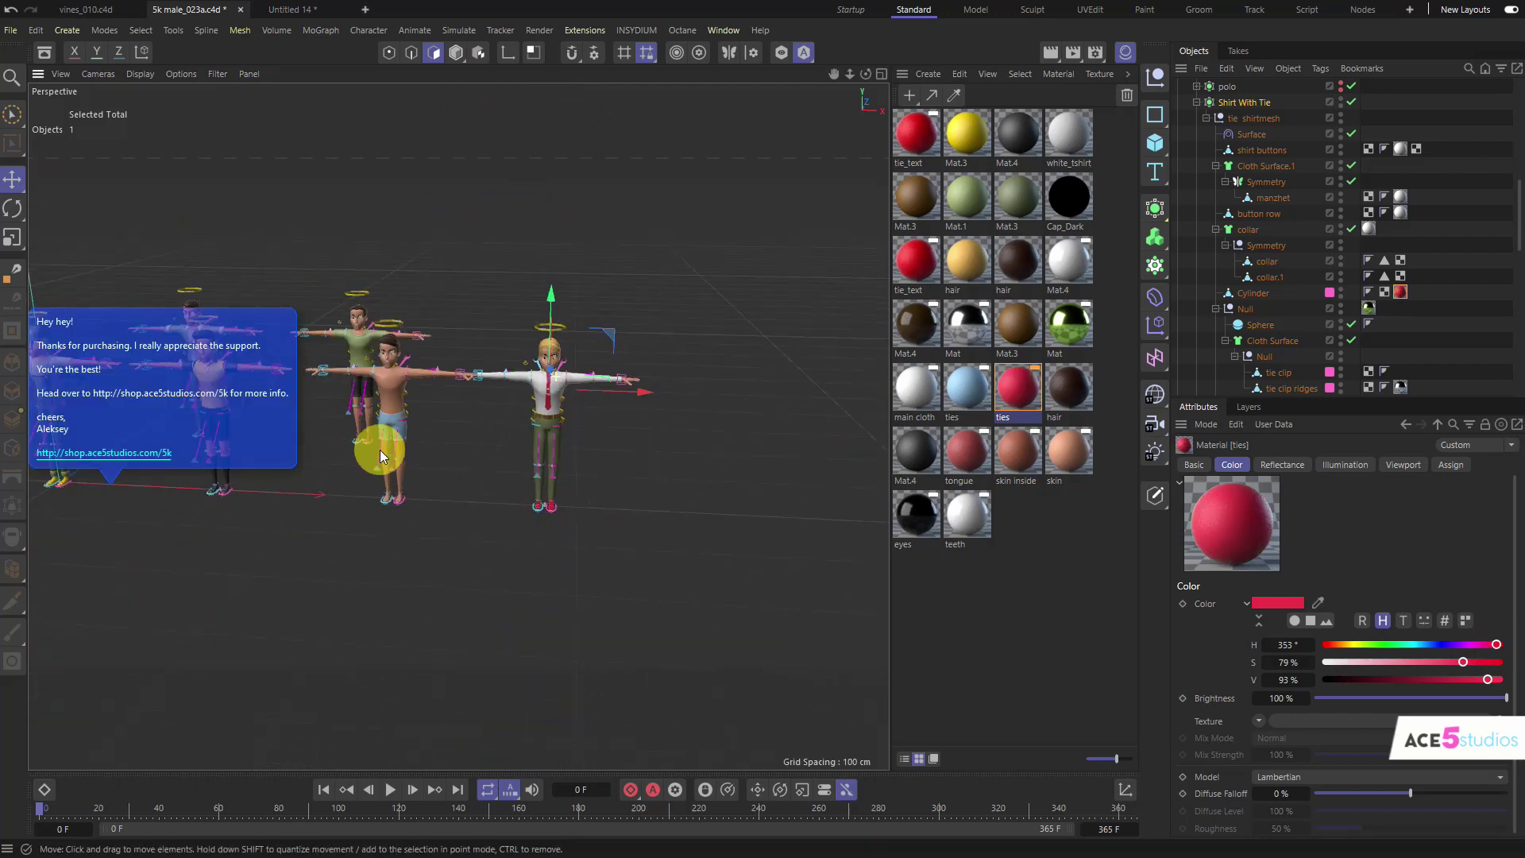
# Step: Select the nose ears object on the overalls character with the cap and locate its ear Symmetry in the hierarchy
pyautogui.keyDown('alt'); pyautogui.moveTo(380, 452); pyautogui.dragTo(353, 387, button='right'); pyautogui.keyUp('alt')
pyautogui.moveTo(452, 406)
pyautogui.keyDown('alt'); pyautogui.mouseDown(button='middle')
pyautogui.moveTo(858, 406)
pyautogui.moveTo(44, 362)
pyautogui.mouseUp(button='middle'); pyautogui.keyUp('alt')
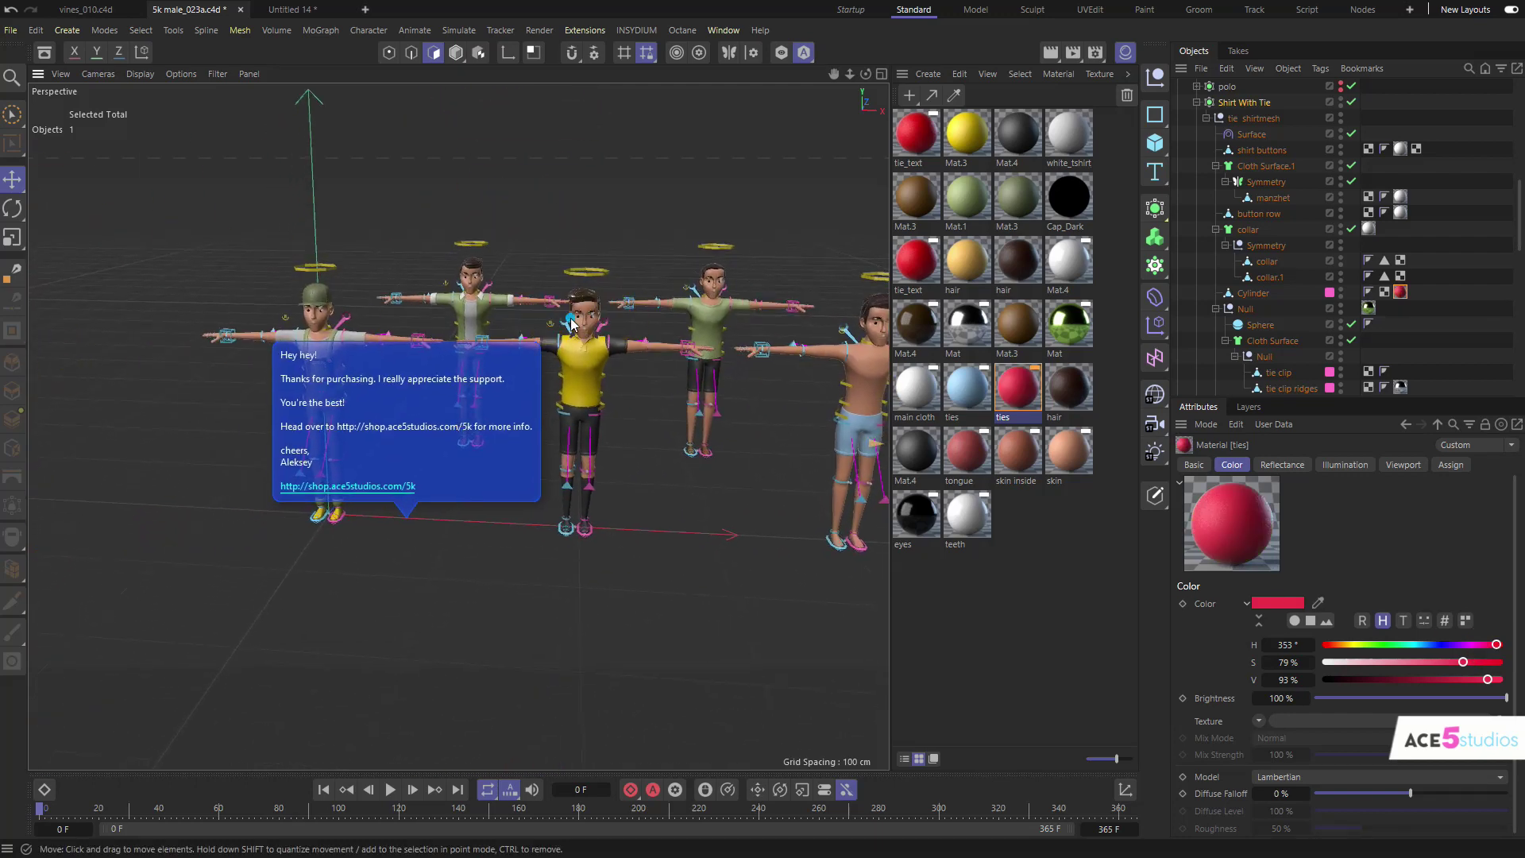
pyautogui.keyDown('alt'); pyautogui.moveTo(571, 322); pyautogui.dragTo(561, 330); pyautogui.keyUp('alt')
pyautogui.keyDown('alt'); pyautogui.moveTo(266, 320); pyautogui.dragTo(382, 298, button='right'); pyautogui.keyUp('alt')
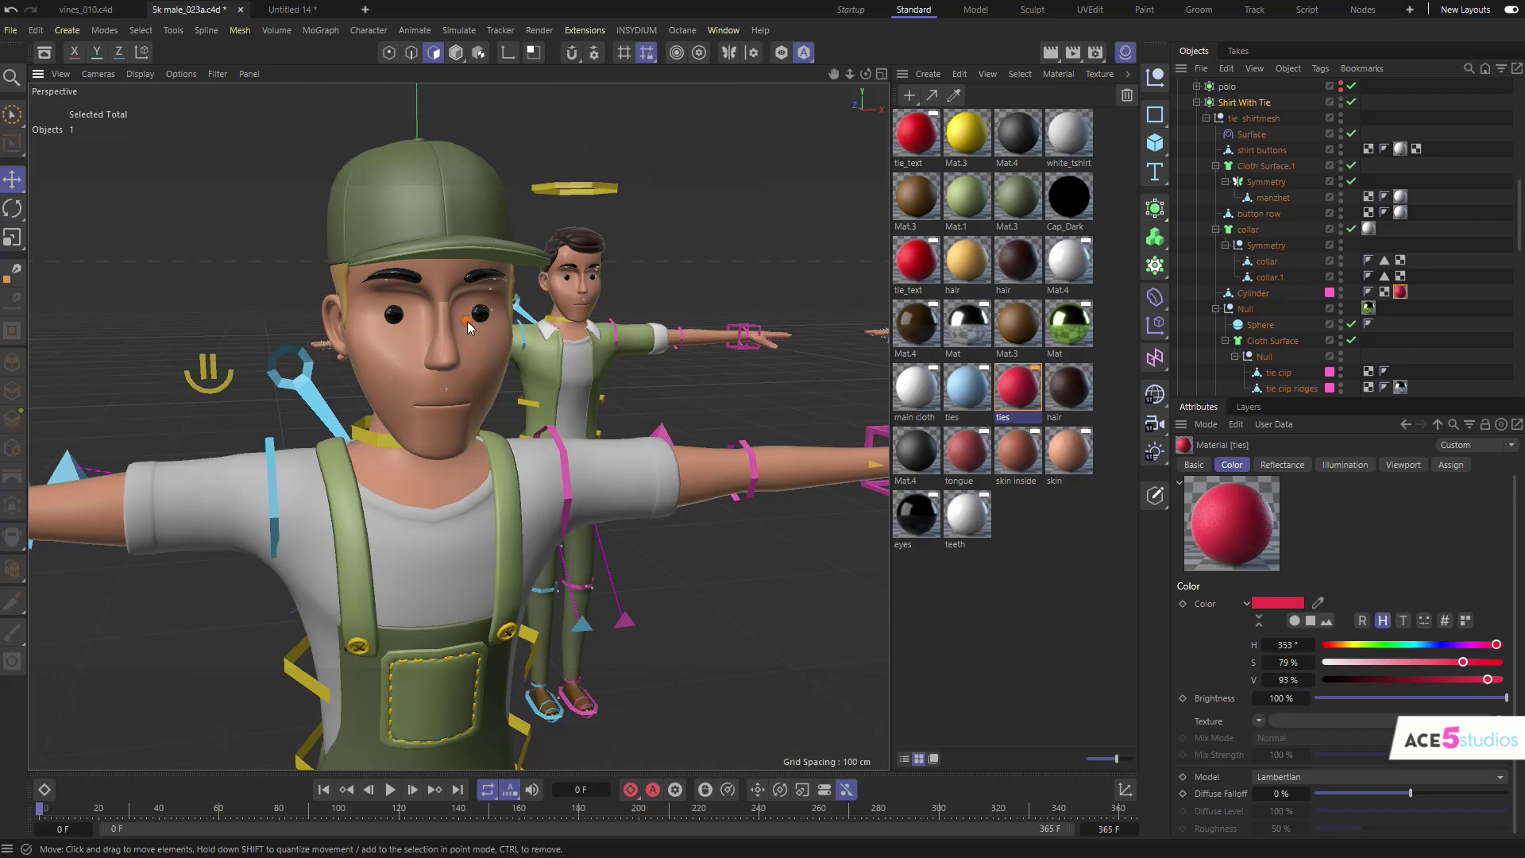
pyautogui.keyDown('alt'); pyautogui.moveTo(445, 340); pyautogui.dragTo(418, 383, button='right'); pyautogui.keyUp('alt')
pyautogui.click(438, 363)
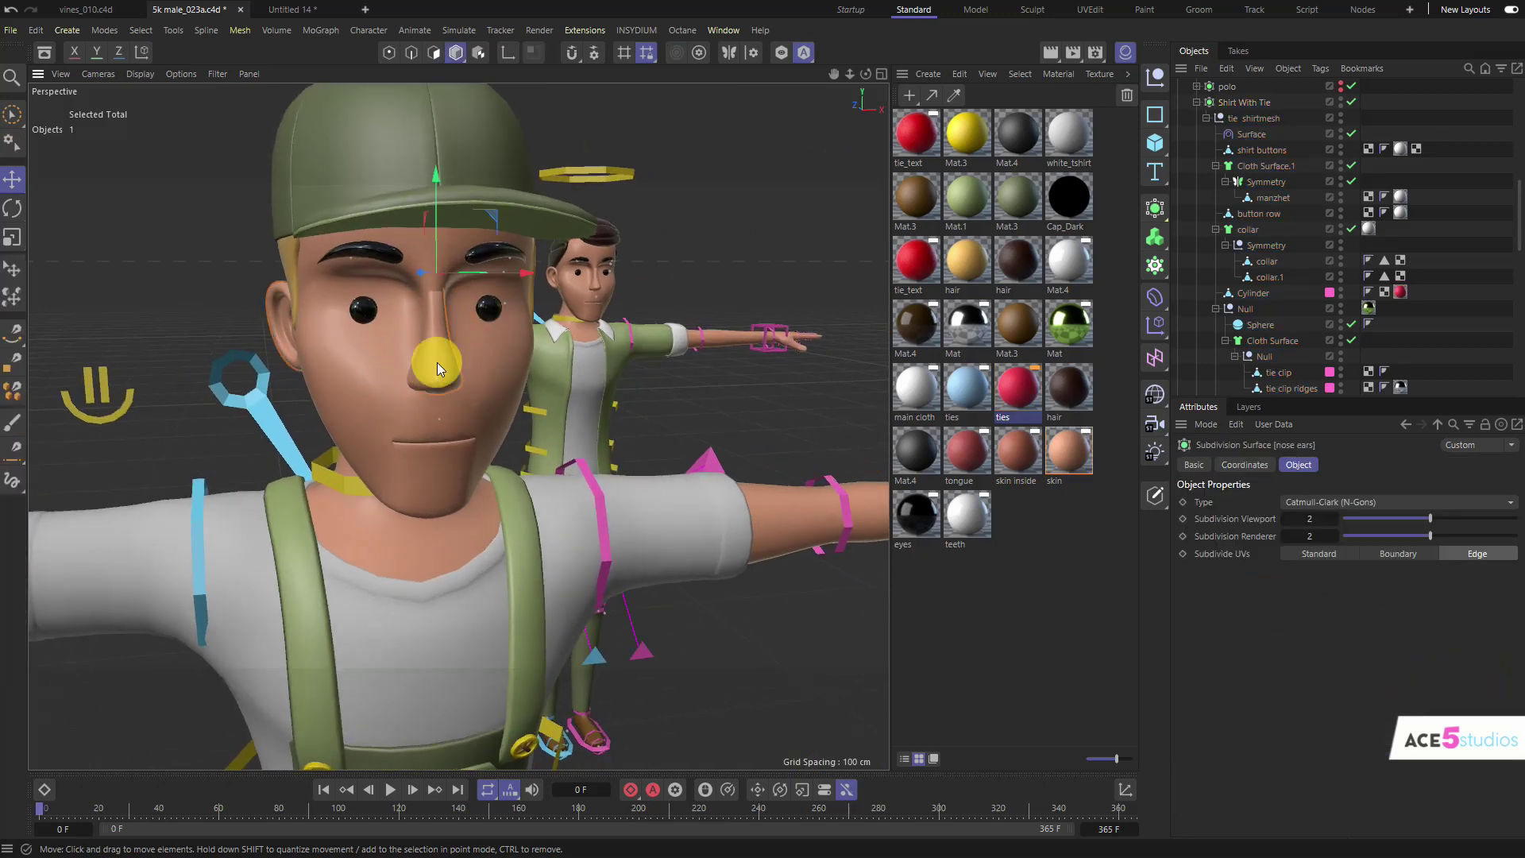
pyautogui.scroll(5, 1287, 226)
pyautogui.scroll(-4, 1306, 189)
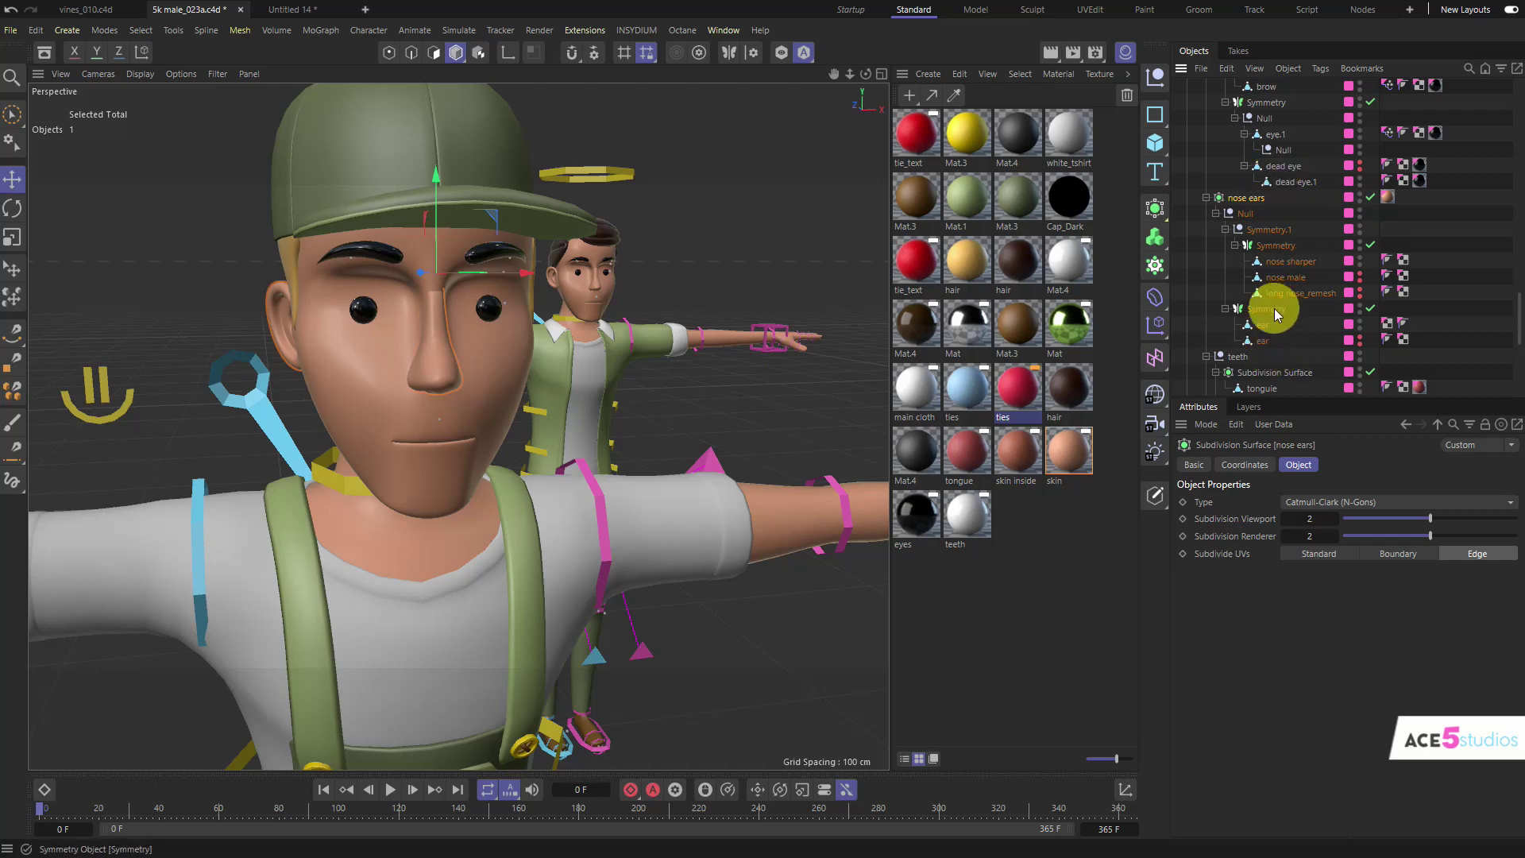
pyautogui.click(1271, 310)
# Step: Try the second ear mesh in place of the first one under the ear Symmetry
pyautogui.moveTo(548, 338)
pyautogui.keyDown('alt'); pyautogui.mouseDown()
pyautogui.moveTo(470, 326)
pyautogui.moveTo(536, 328)
pyautogui.mouseUp(); pyautogui.keyUp('alt')
pyautogui.keyDown('alt'); pyautogui.moveTo(437, 446); pyautogui.dragTo(339, 444); pyautogui.keyUp('alt')
pyautogui.click(1262, 326)
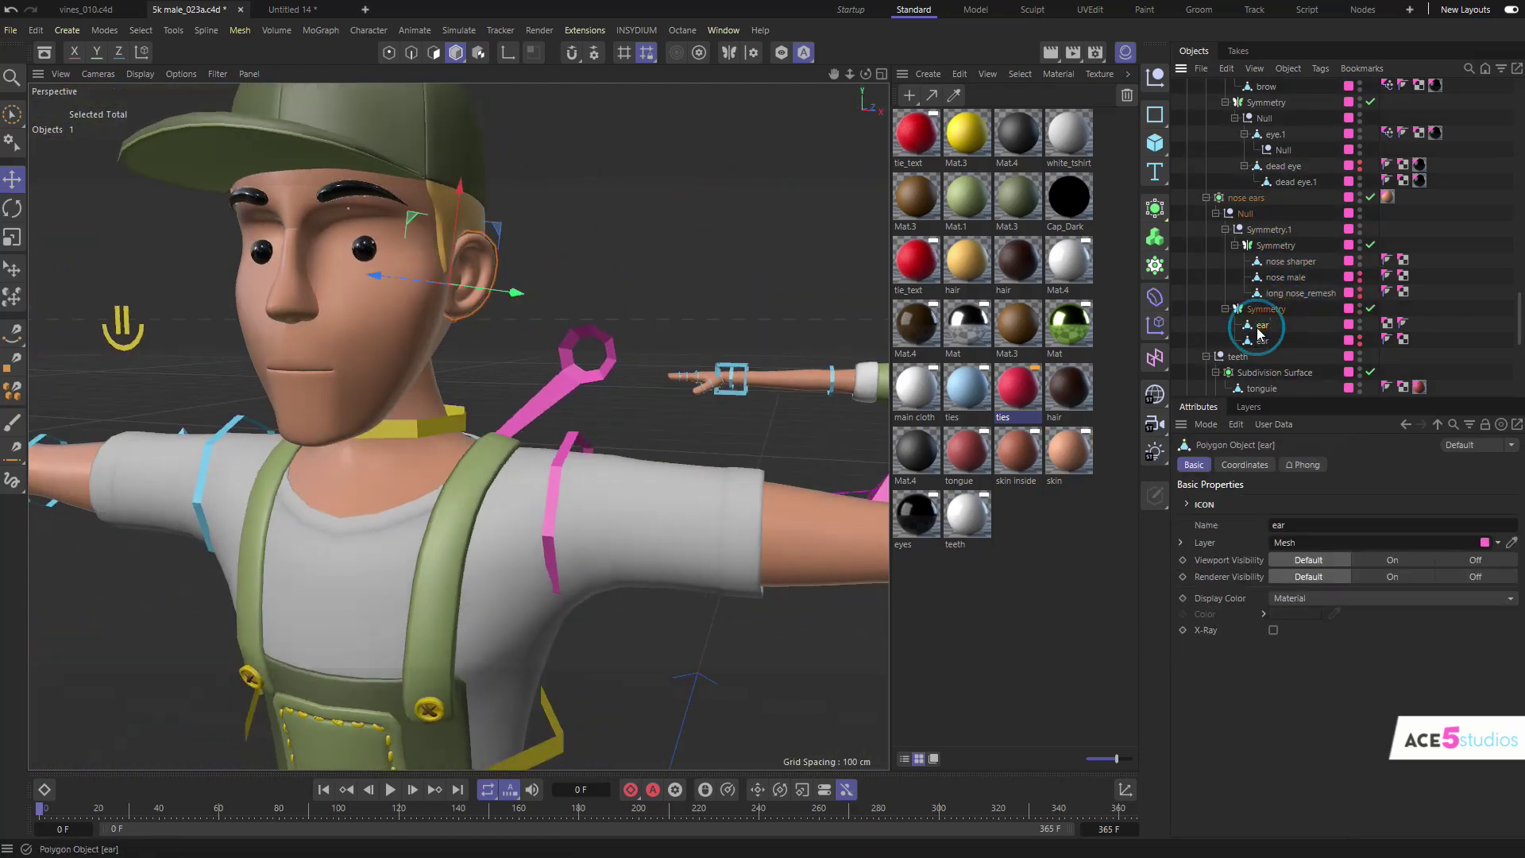
pyautogui.click(1360, 325)
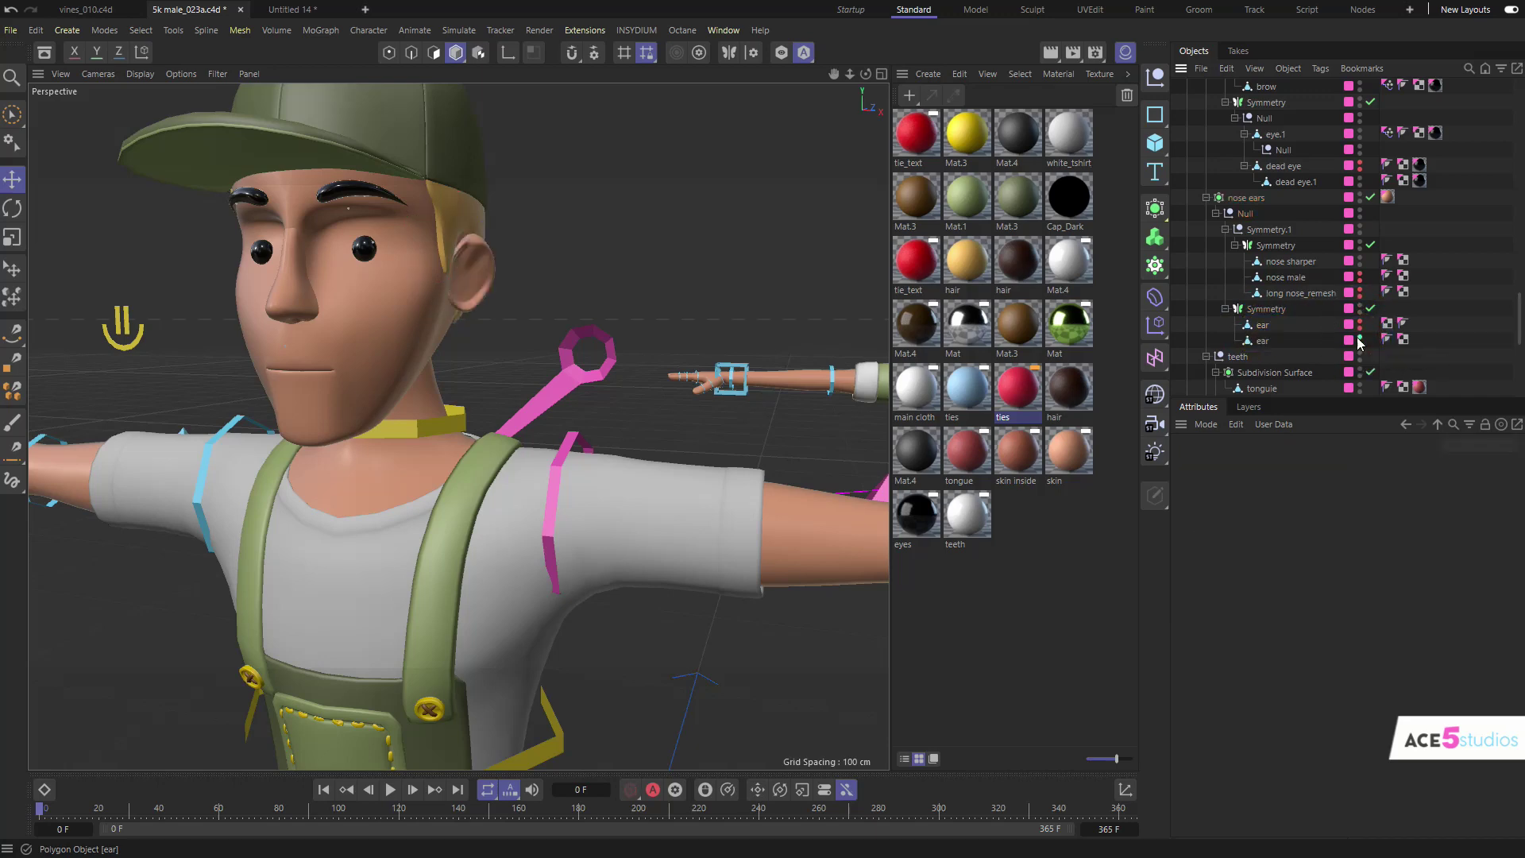
# Step: Scale up the first ear mesh and rotate it so the ears lie closer to the head
pyautogui.click(1262, 325)
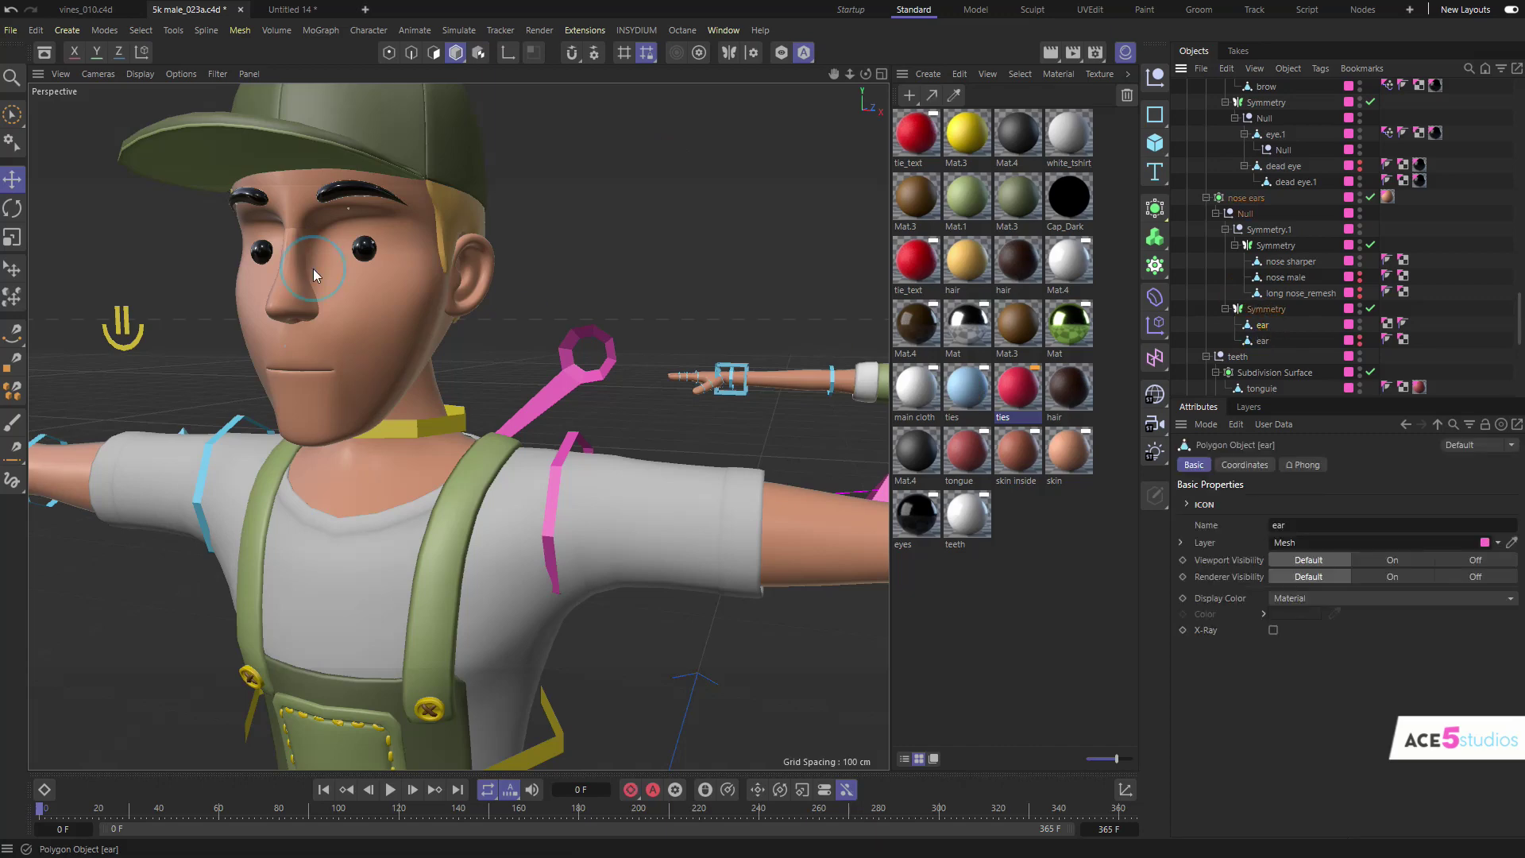
pyautogui.press('r')
pyautogui.moveTo(423, 292); pyautogui.dragTo(678, 256)
pyautogui.press('t')
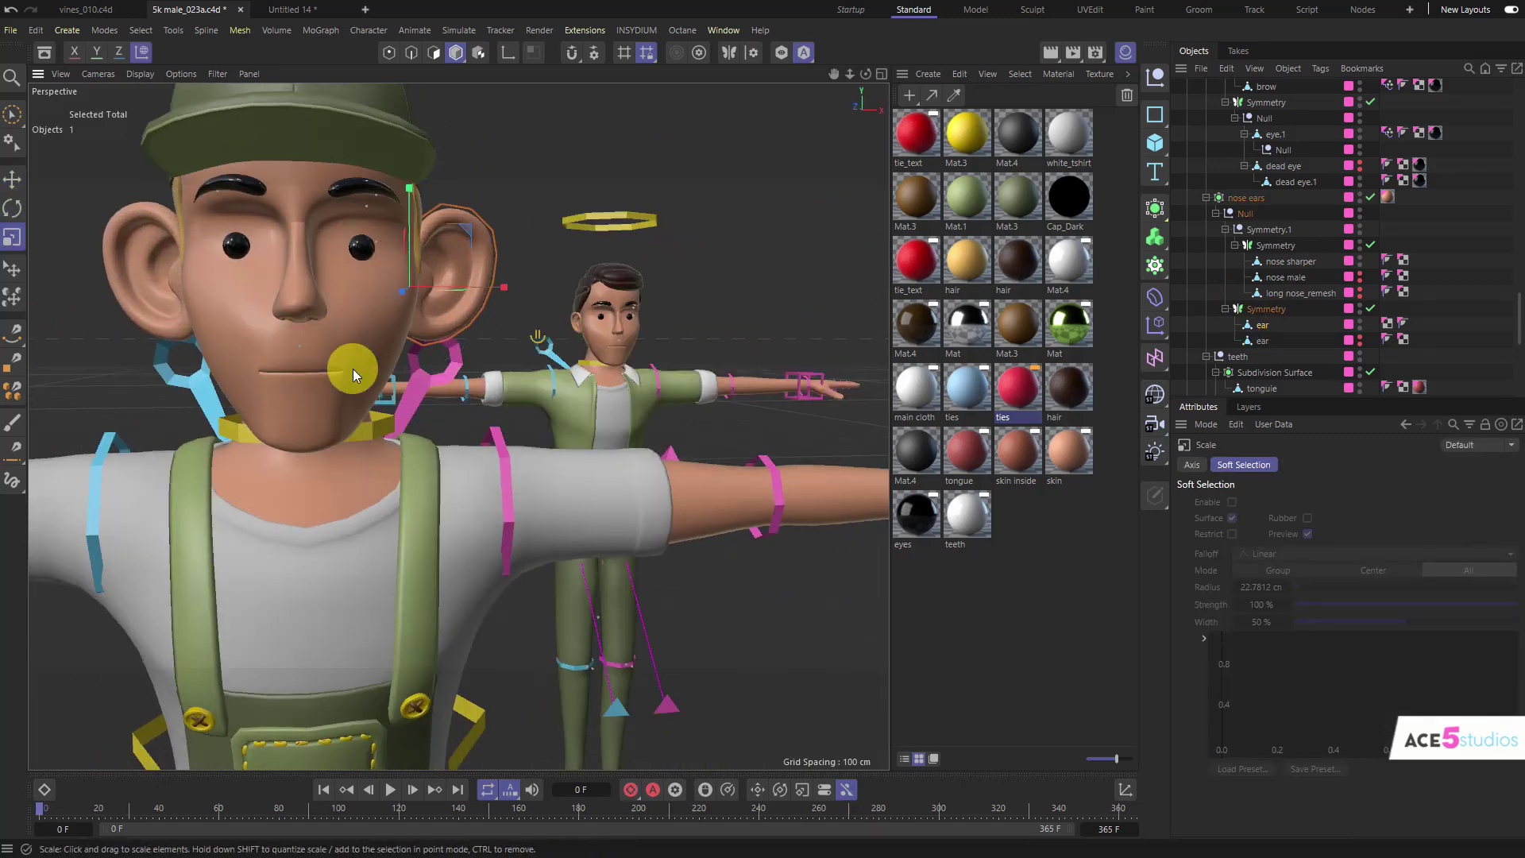
pyautogui.moveTo(513, 306); pyautogui.dragTo(373, 295)
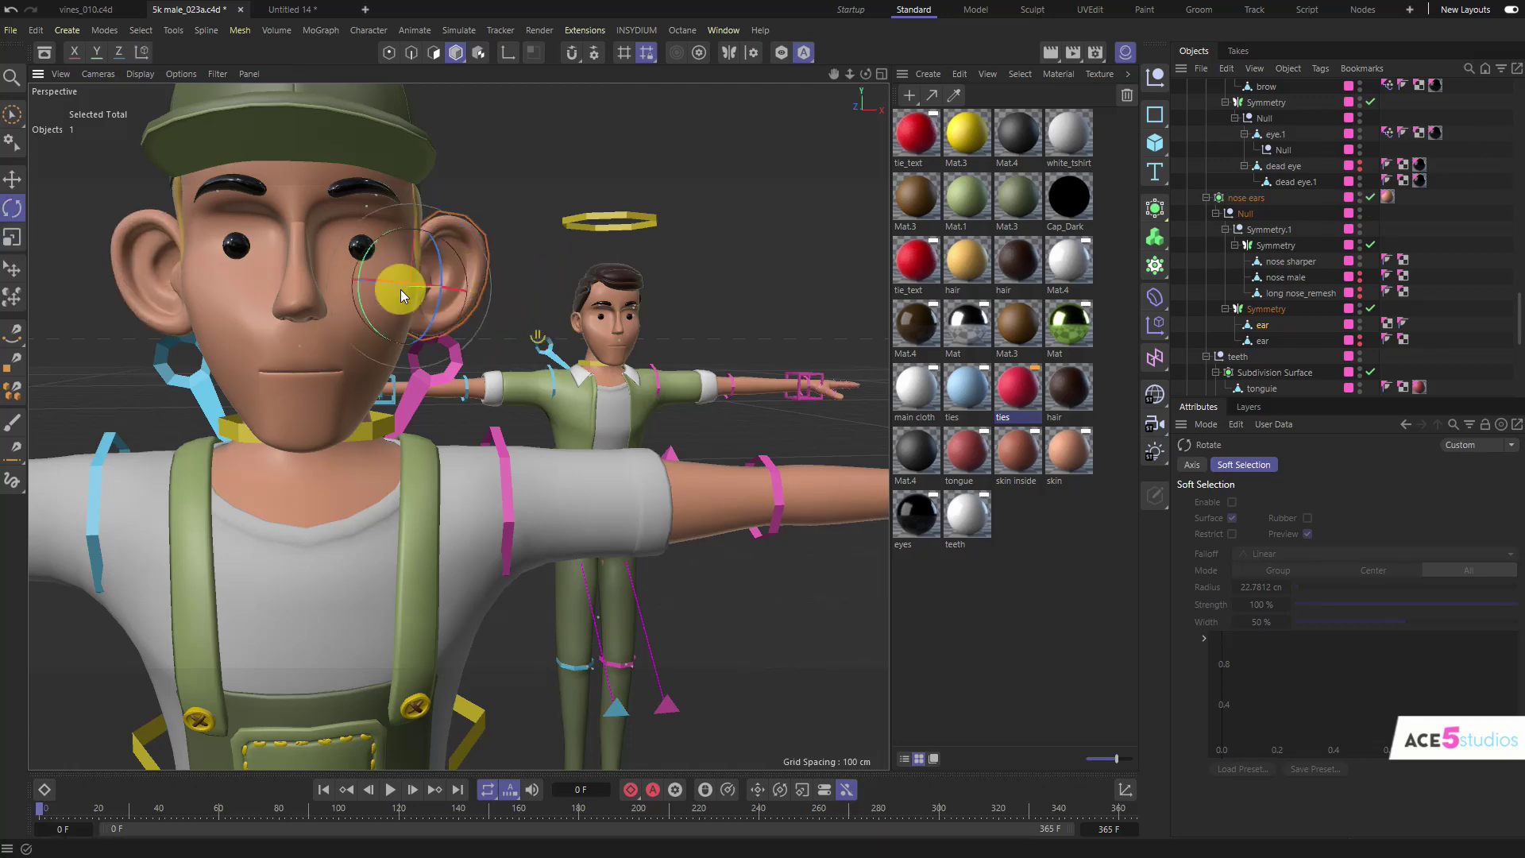
pyautogui.press('r')
pyautogui.moveTo(468, 296); pyautogui.dragTo(476, 266)
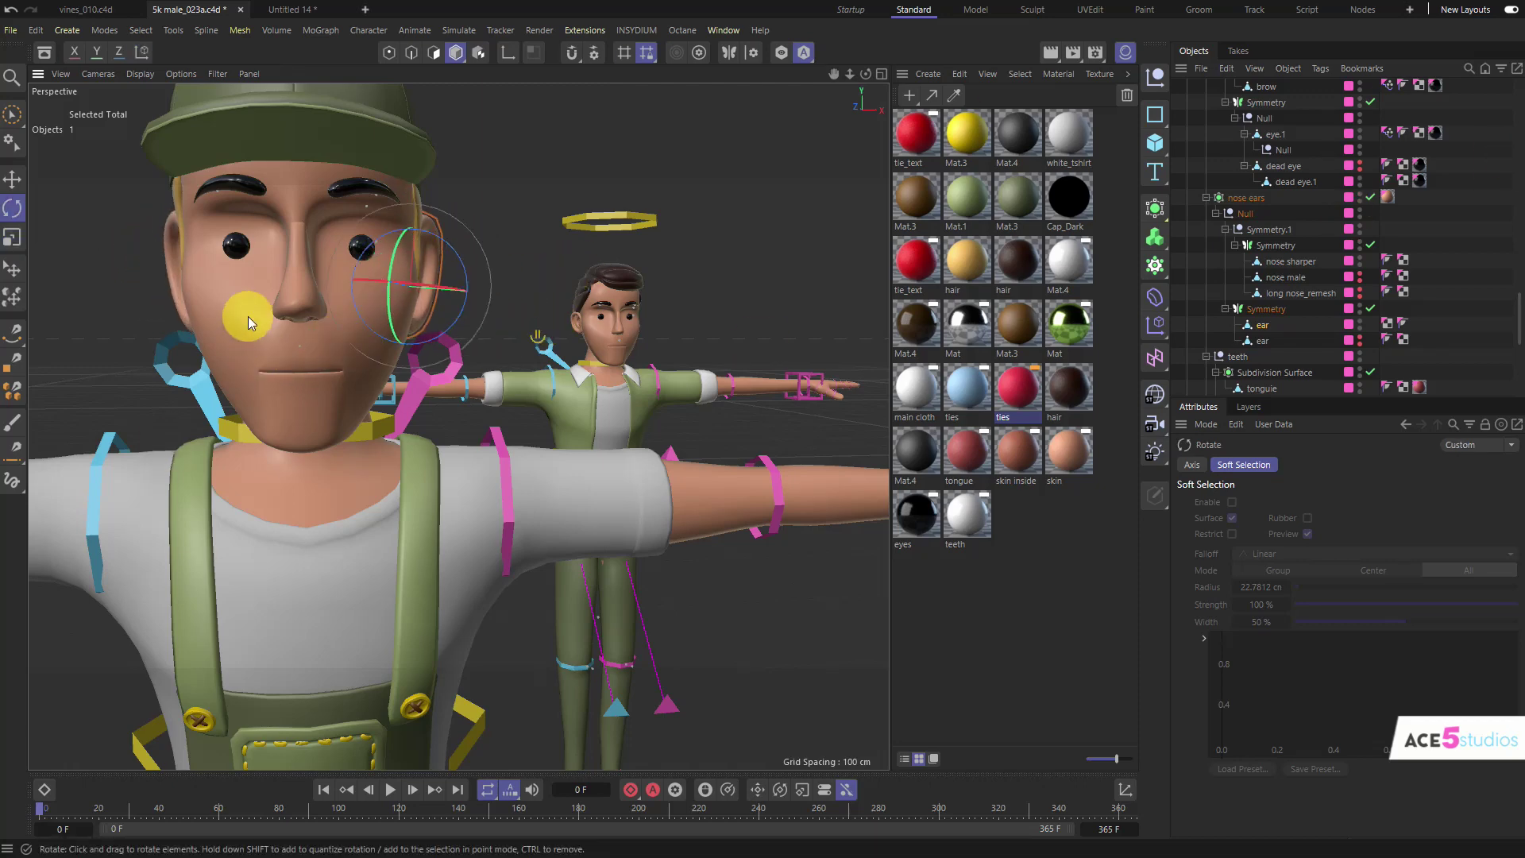
# Step: Select the cap character's nose sharper mesh and display its points for editing
pyautogui.click(305, 297)
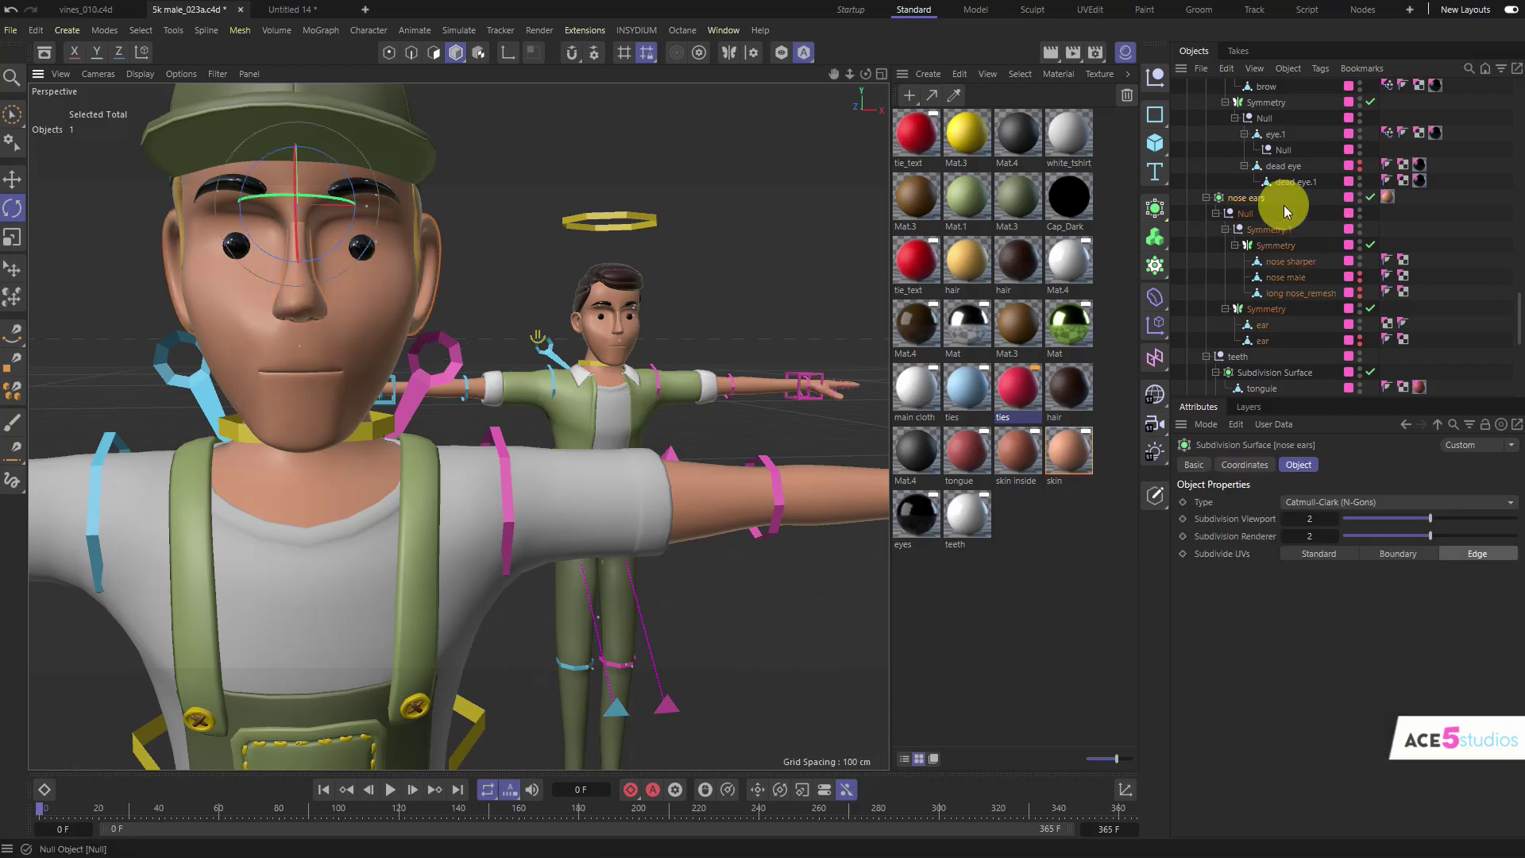
pyautogui.click(1292, 261)
pyautogui.keyDown('alt'); pyautogui.moveTo(336, 305); pyautogui.dragTo(304, 316); pyautogui.keyUp('alt')
pyautogui.scroll(3, 357, 307)
pyautogui.press('Return')
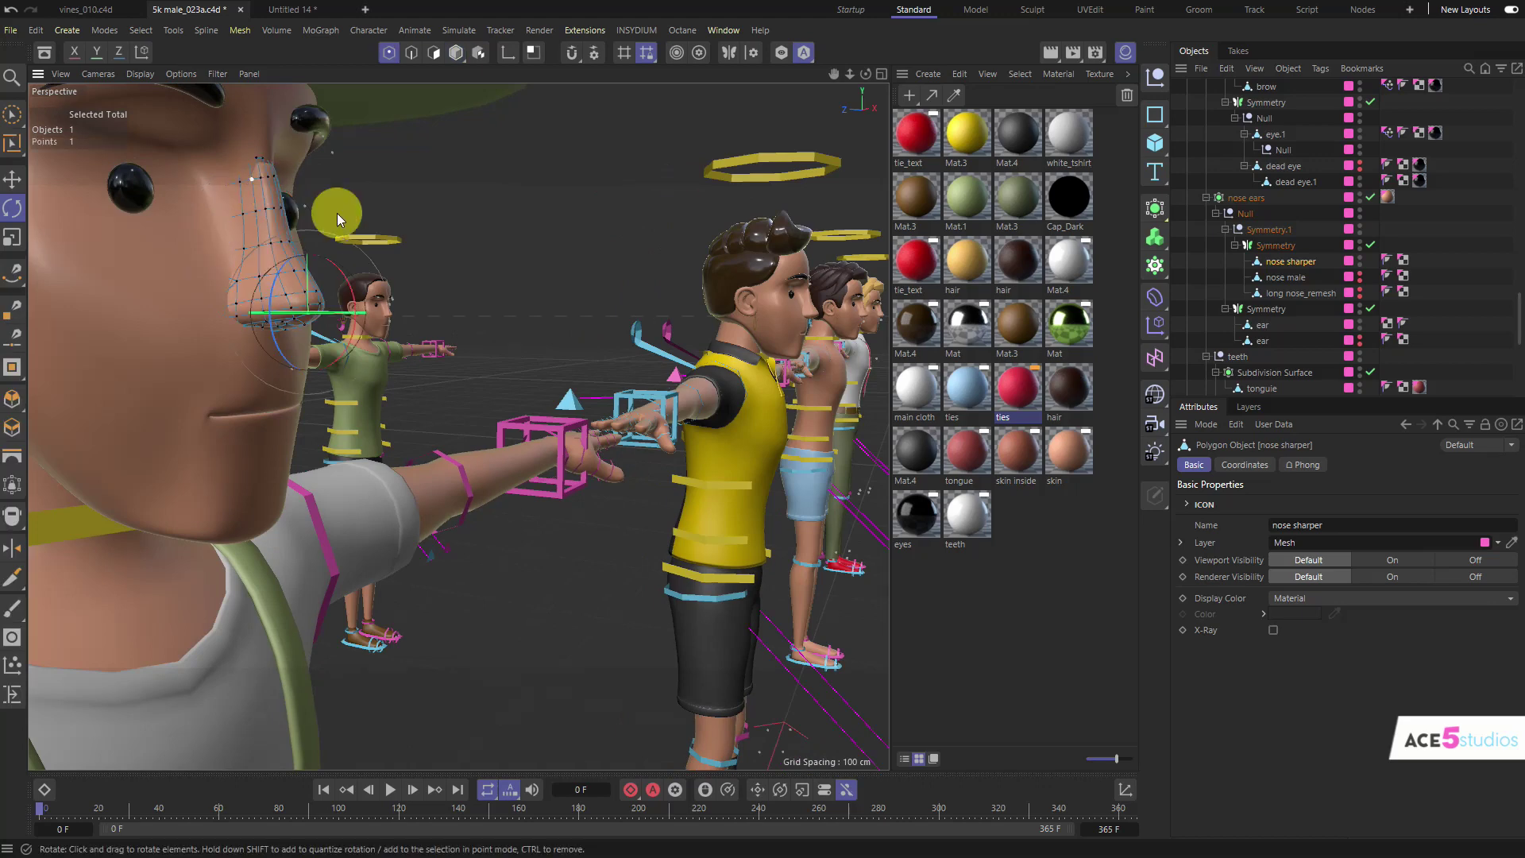
# Step: Try scaling the whole nose sharper mesh in model mode, and undo the scaling
pyautogui.keyDown('alt'); pyautogui.moveTo(337, 213); pyautogui.dragTo(503, 290, button='middle'); pyautogui.keyUp('alt')
pyautogui.press('t')
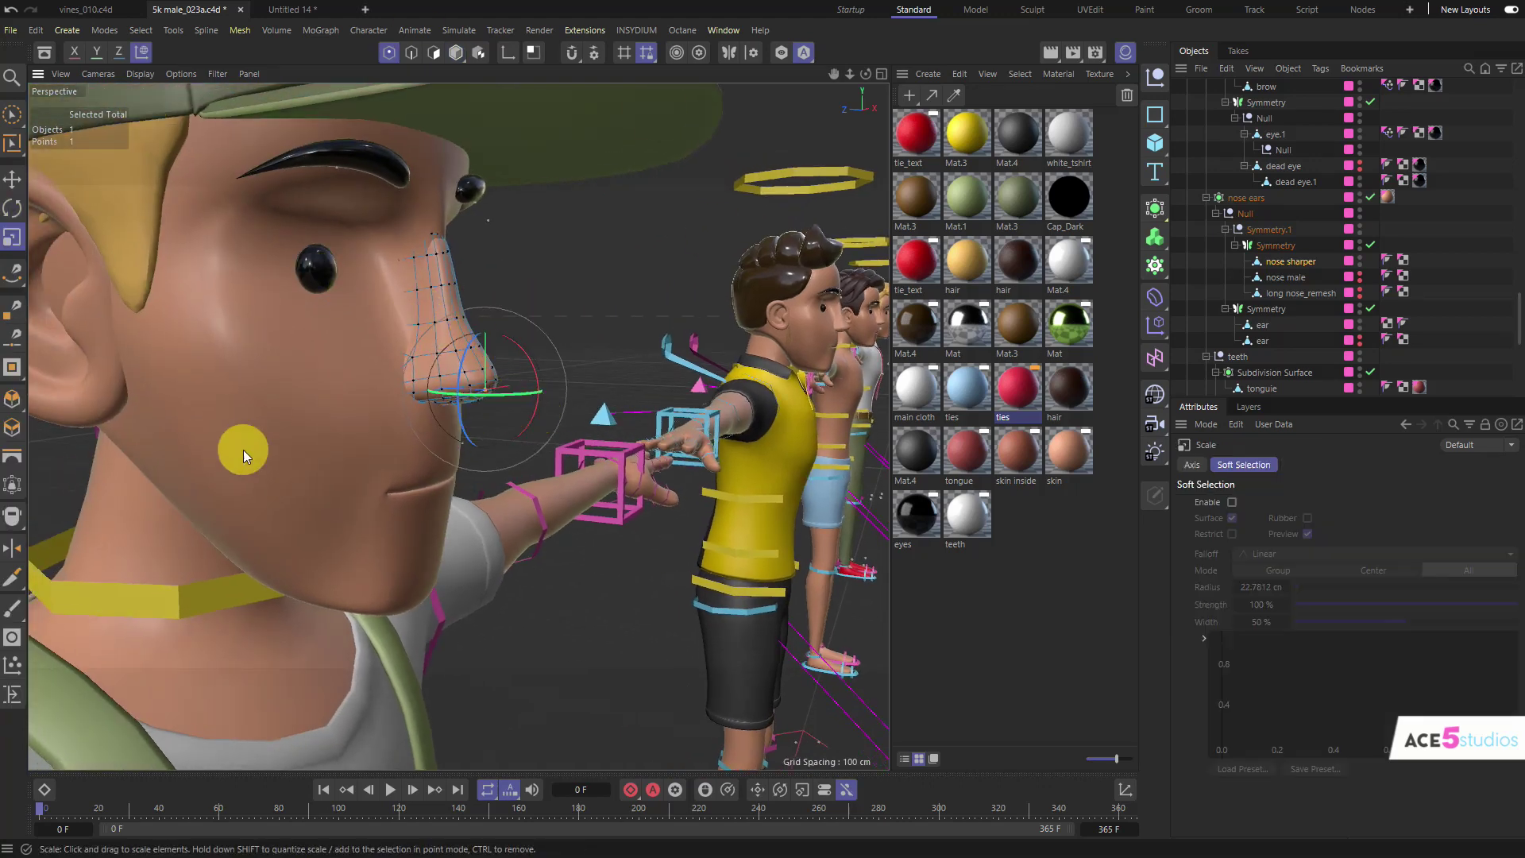
pyautogui.press('Return')
pyautogui.moveTo(408, 351); pyautogui.dragTo(629, 317)
pyautogui.hotkey('ctrl', 'z')
pyautogui.hotkey('ctrl', 'z')
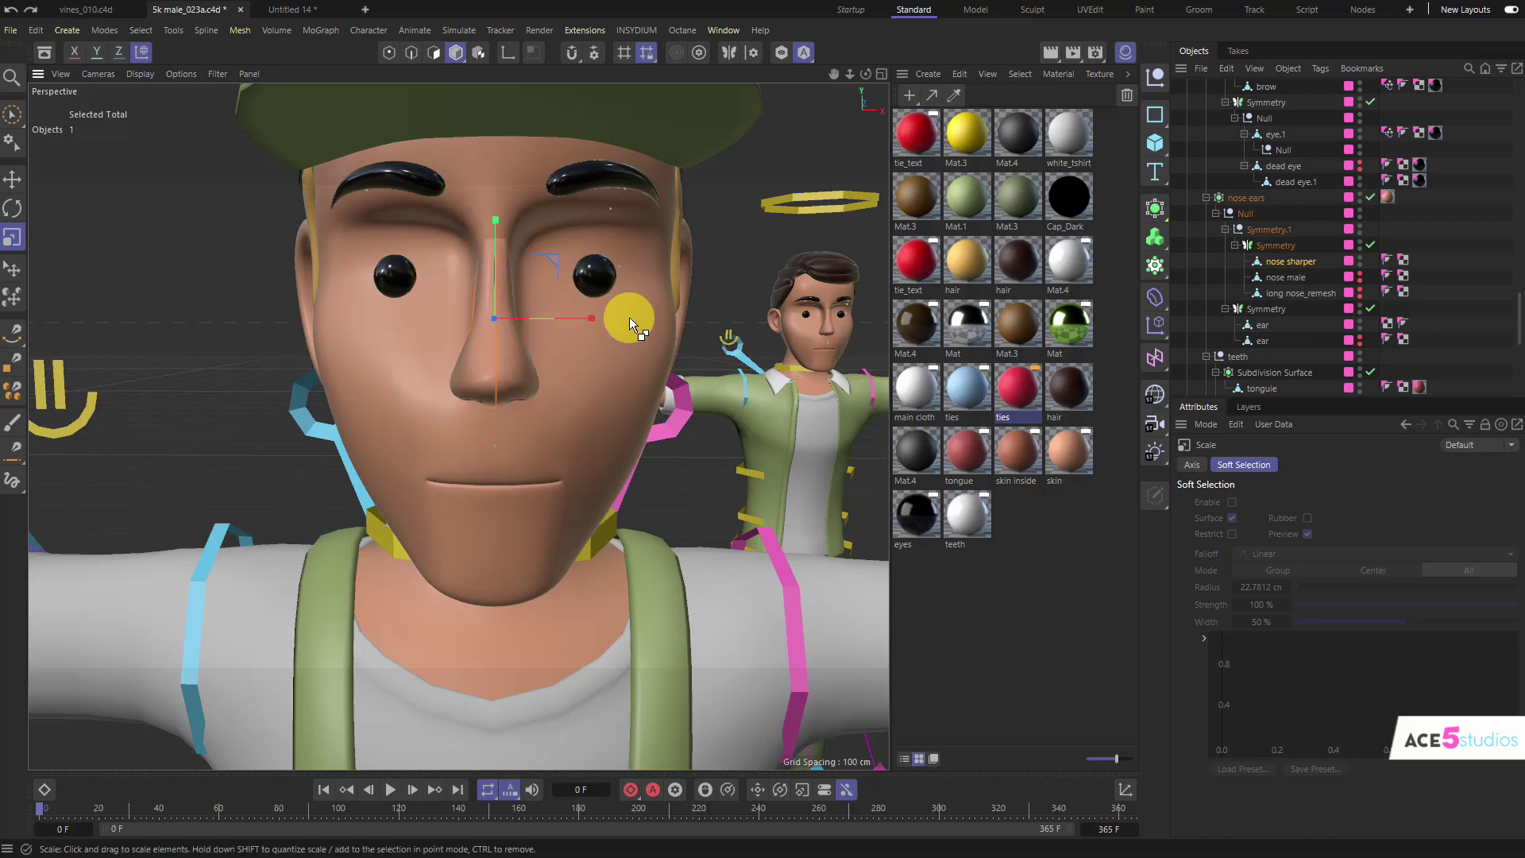
# Step: Widen the lower part of the nose sharper mesh in point mode using the Brush in Smear mode
pyautogui.press('Return')
pyautogui.rightClick(707, 275)
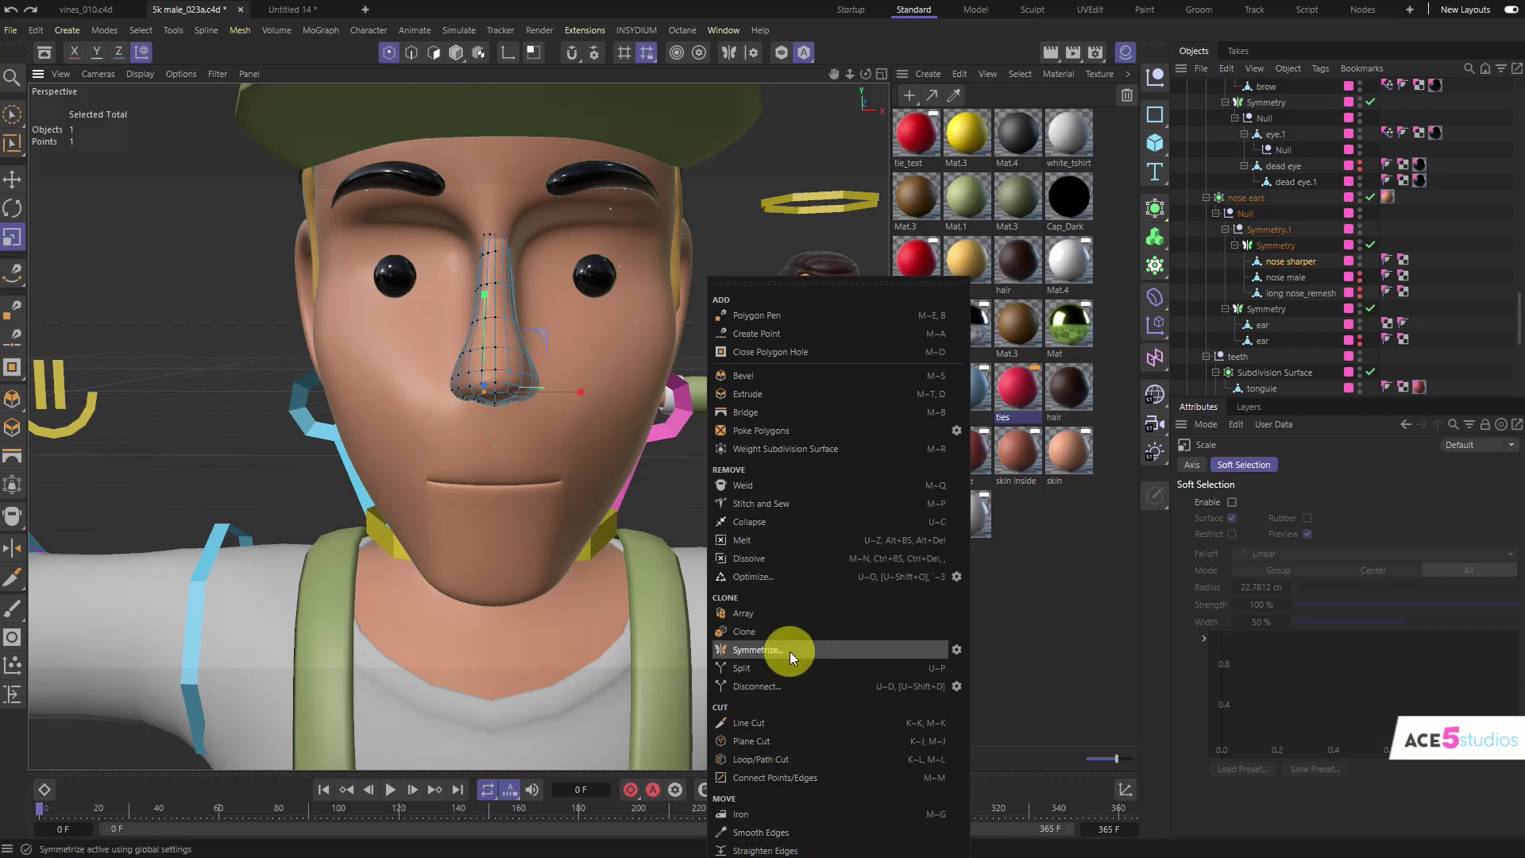
pyautogui.click(881, 51)
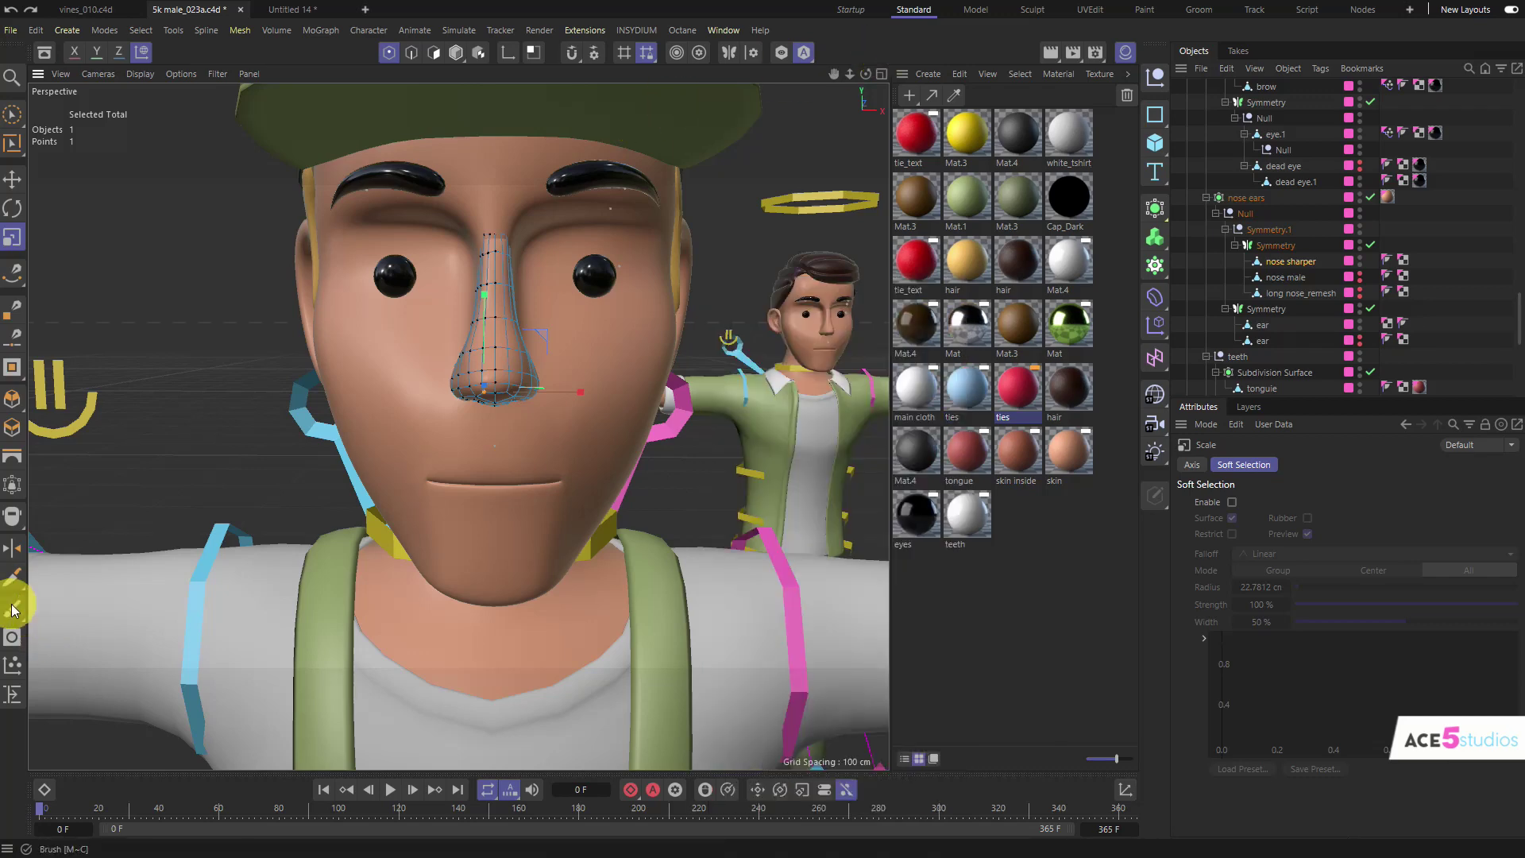
pyautogui.click(12, 609)
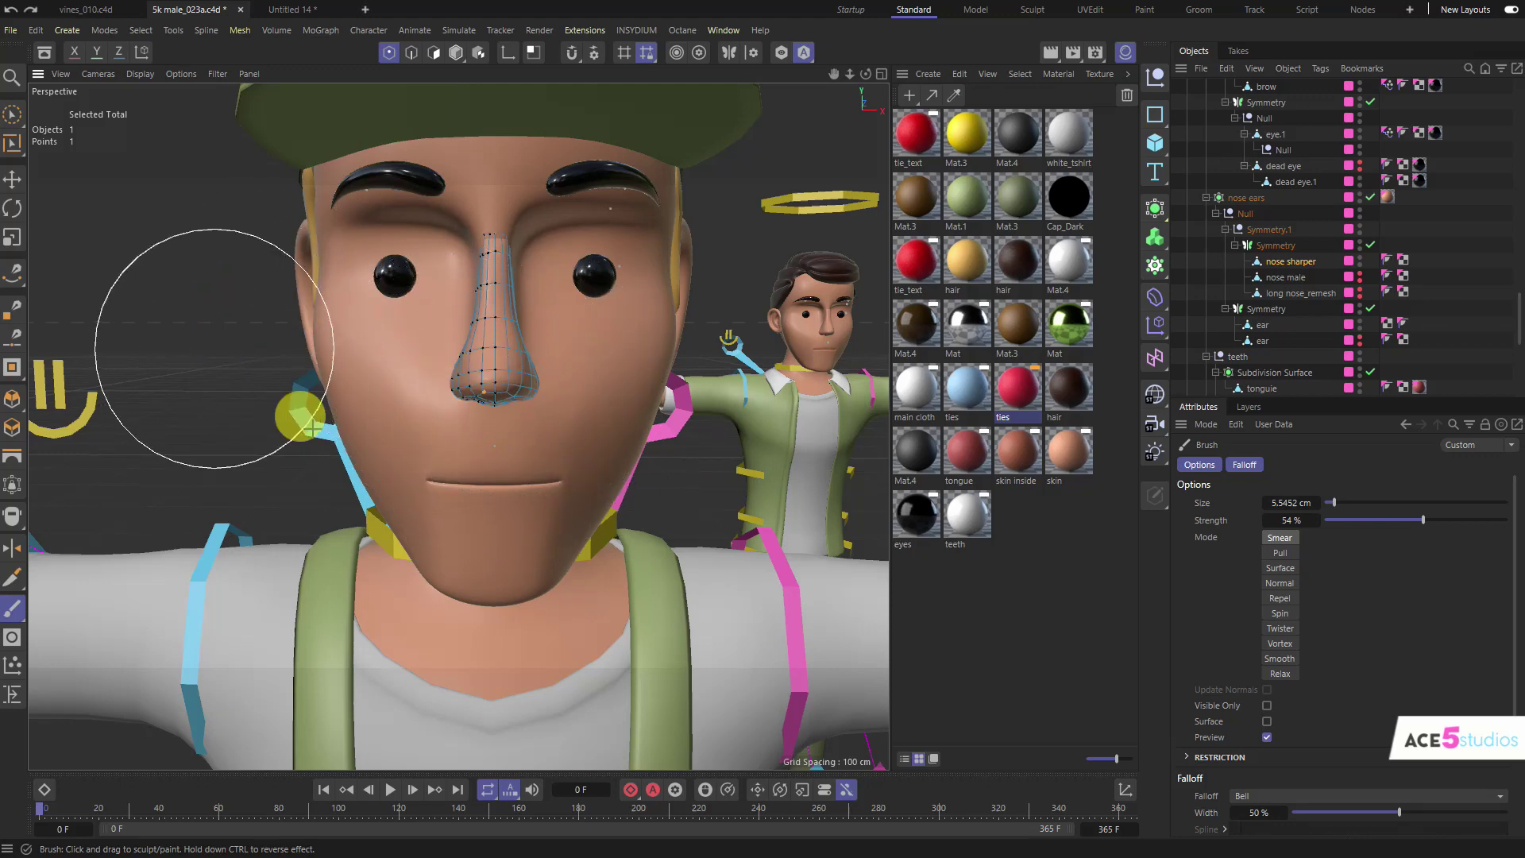
pyautogui.moveTo(214, 348); pyautogui.dragTo(333, 458)
pyautogui.moveTo(456, 399)
pyautogui.mouseDown()
pyautogui.moveTo(404, 387)
pyautogui.moveTo(447, 308)
pyautogui.moveTo(494, 431)
pyautogui.moveTo(506, 423)
pyautogui.mouseUp()
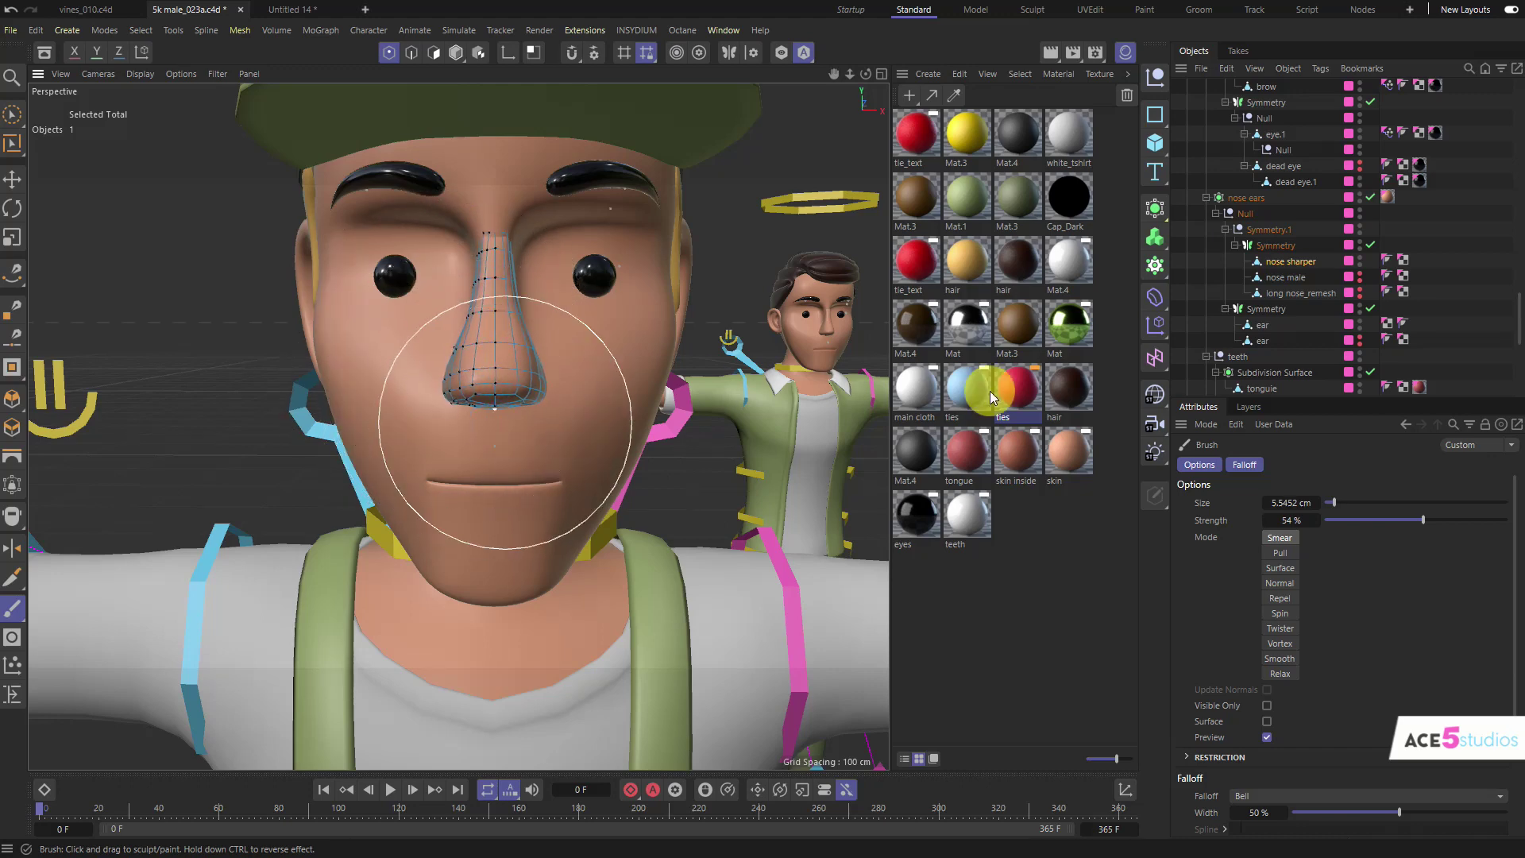
# Step: Show nose male instead of nose sharper and place it first under the nose Symmetry
pyautogui.click(1360, 263)
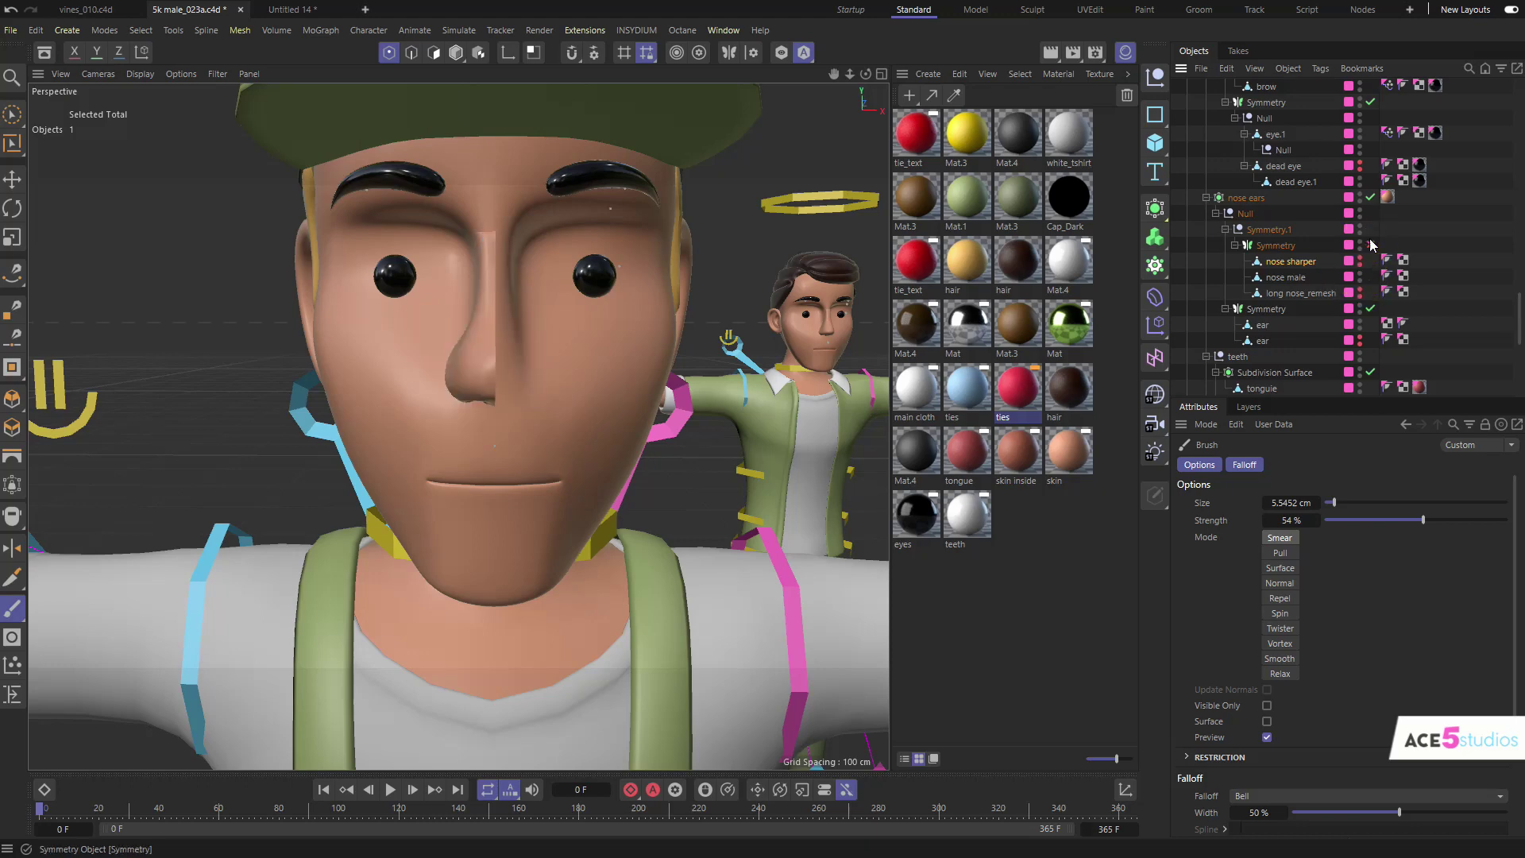
pyautogui.click(1285, 277)
pyautogui.moveTo(440, 359)
pyautogui.keyDown('alt'); pyautogui.mouseDown()
pyautogui.moveTo(370, 370)
pyautogui.moveTo(581, 385)
pyautogui.moveTo(503, 371)
pyautogui.mouseUp(); pyautogui.keyUp('alt')
pyautogui.press('Return')
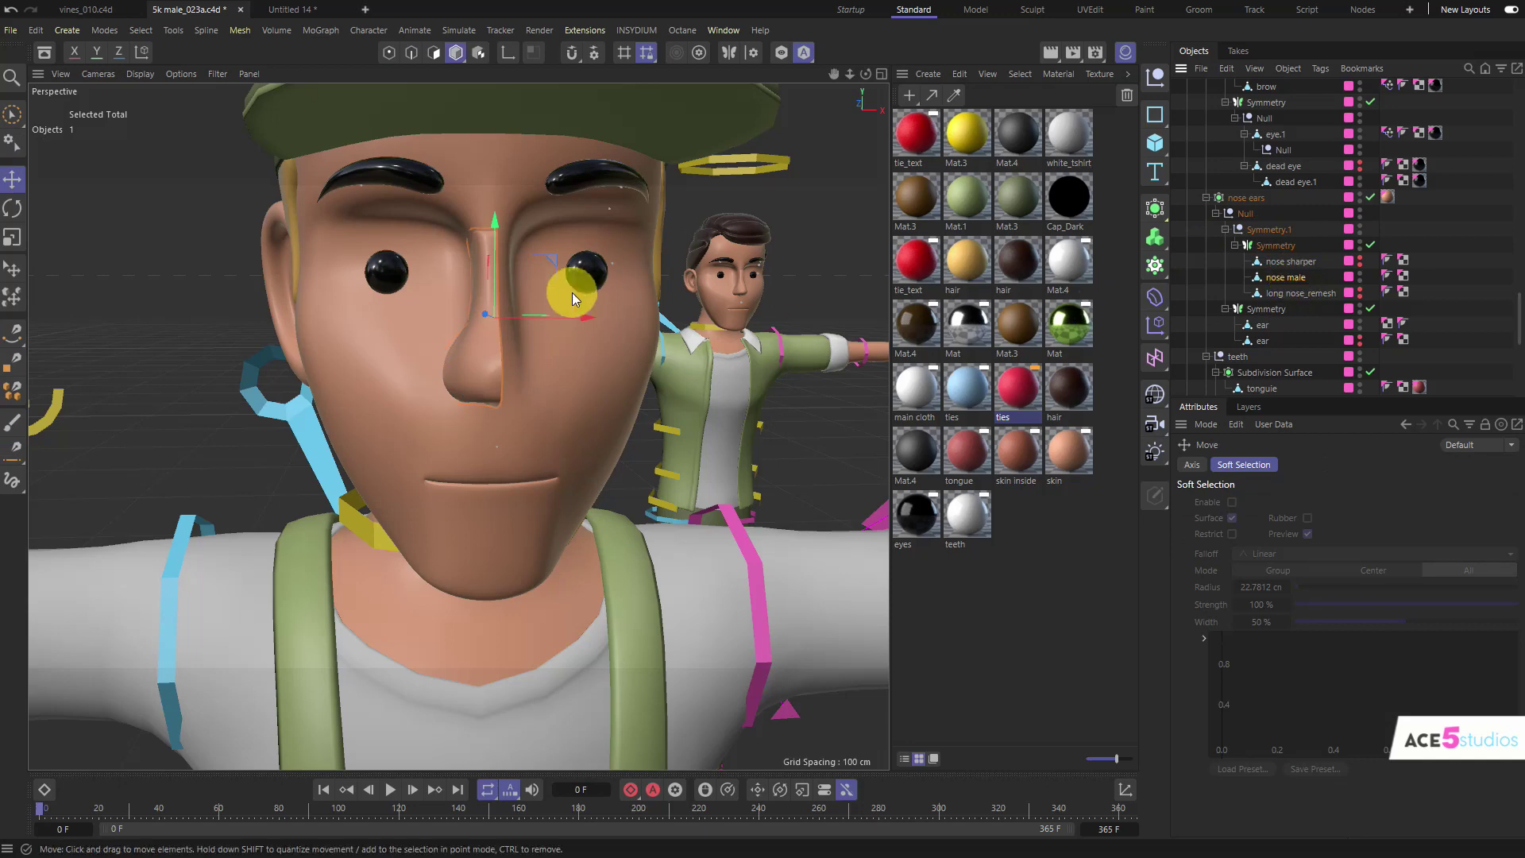
pyautogui.moveTo(575, 286)
pyautogui.keyDown('alt'); pyautogui.mouseDown()
pyautogui.moveTo(659, 303)
pyautogui.moveTo(574, 298)
pyautogui.mouseUp(); pyautogui.keyUp('alt')
pyautogui.moveTo(1287, 280); pyautogui.dragTo(1278, 259)
pyautogui.keyDown('alt'); pyautogui.moveTo(332, 402); pyautogui.dragTo(463, 353); pyautogui.keyUp('alt')
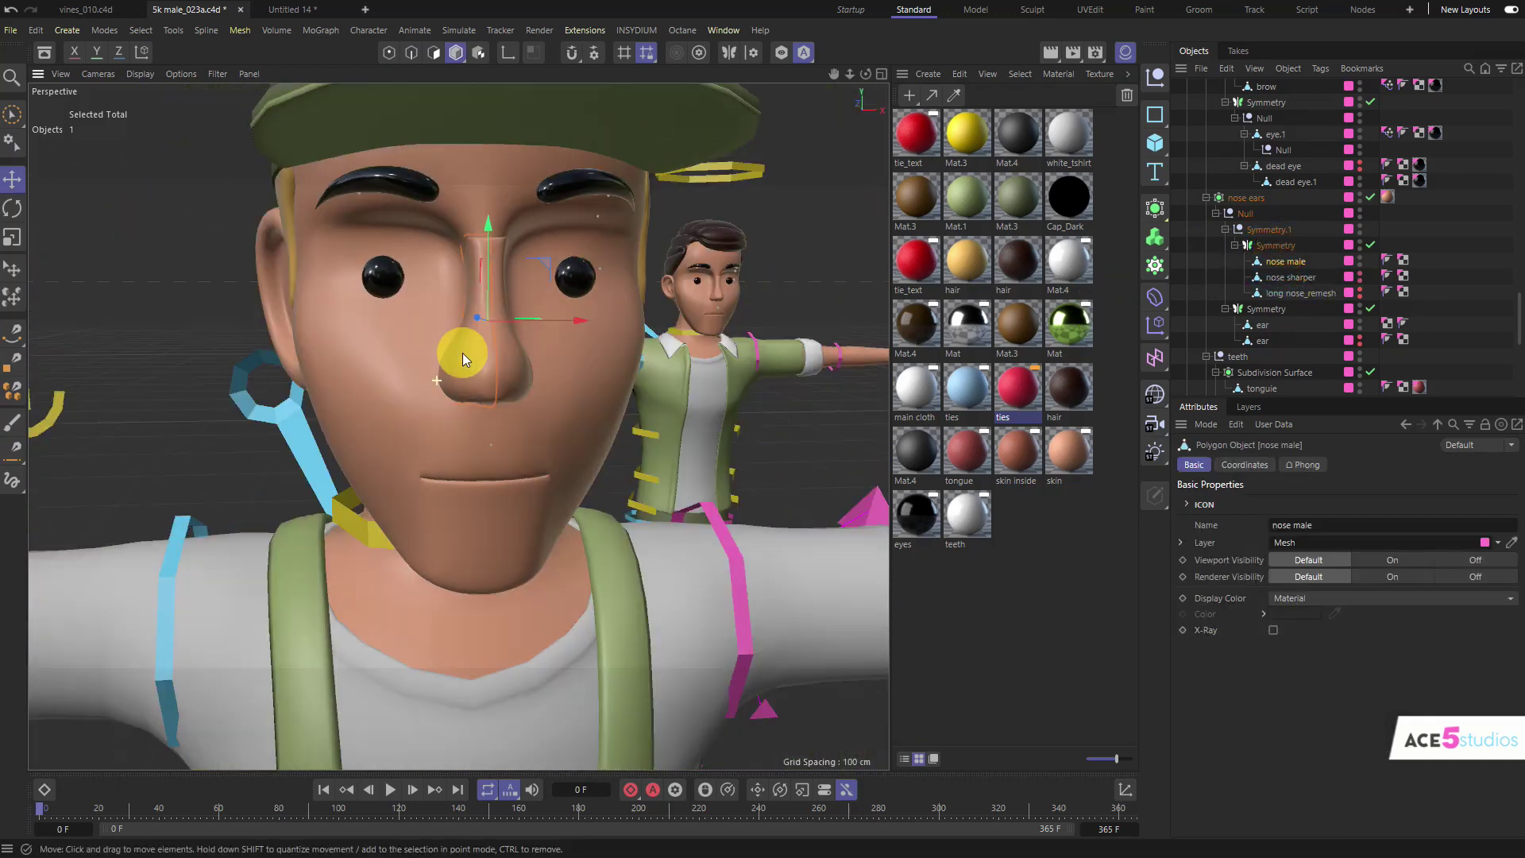
# Step: Move long nose_remesh to first place under the nose Symmetry and show it in place of nose male
pyautogui.moveTo(1279, 300); pyautogui.dragTo(1287, 262)
pyautogui.click(1314, 294)
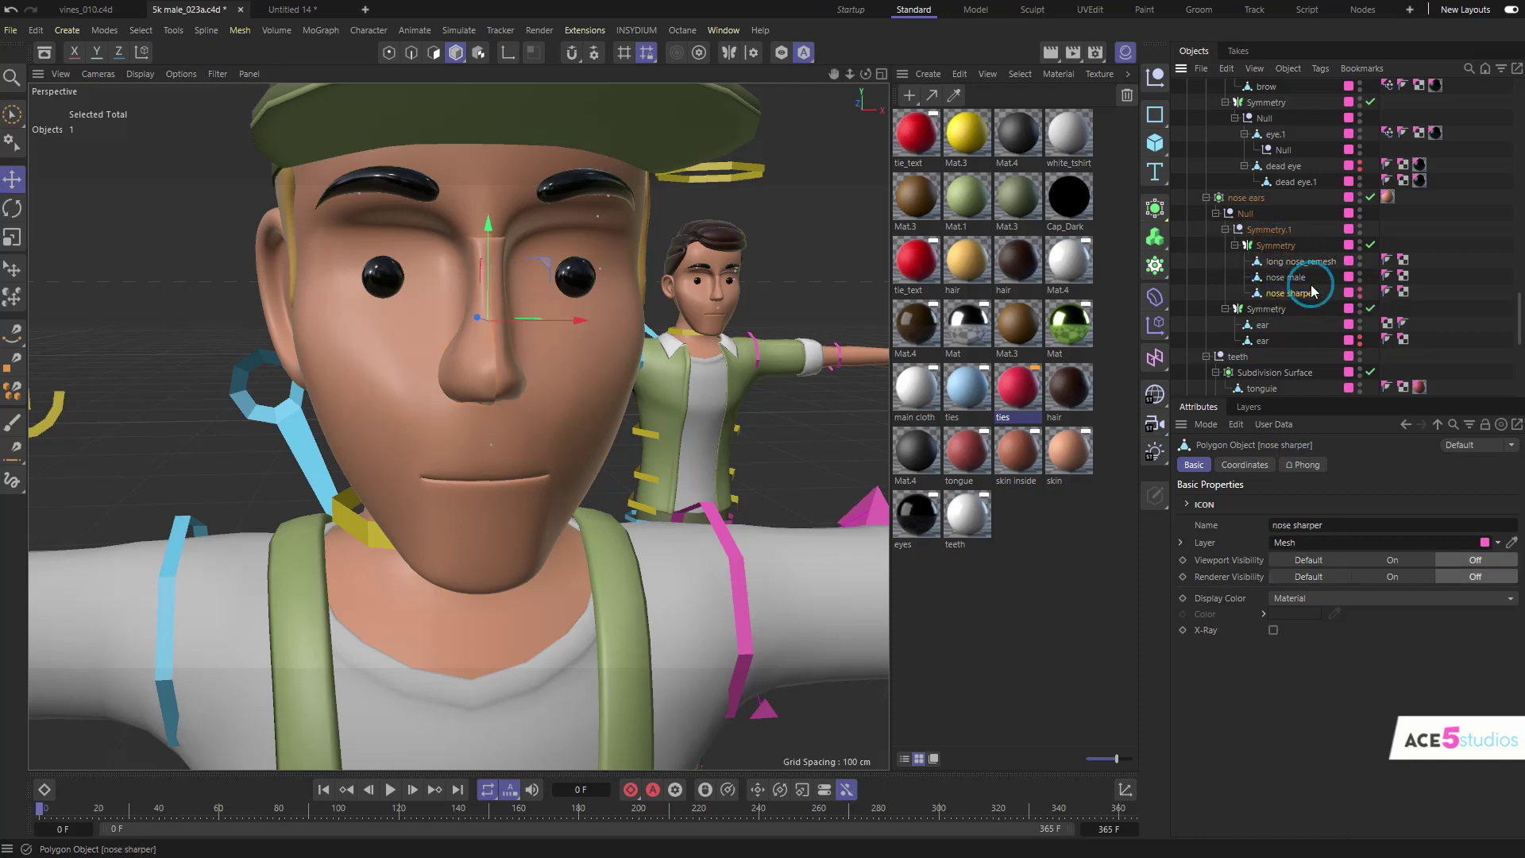
pyautogui.keyDown('alt'); pyautogui.moveTo(477, 360); pyautogui.dragTo(473, 317); pyautogui.keyUp('alt')
pyautogui.click(1320, 276)
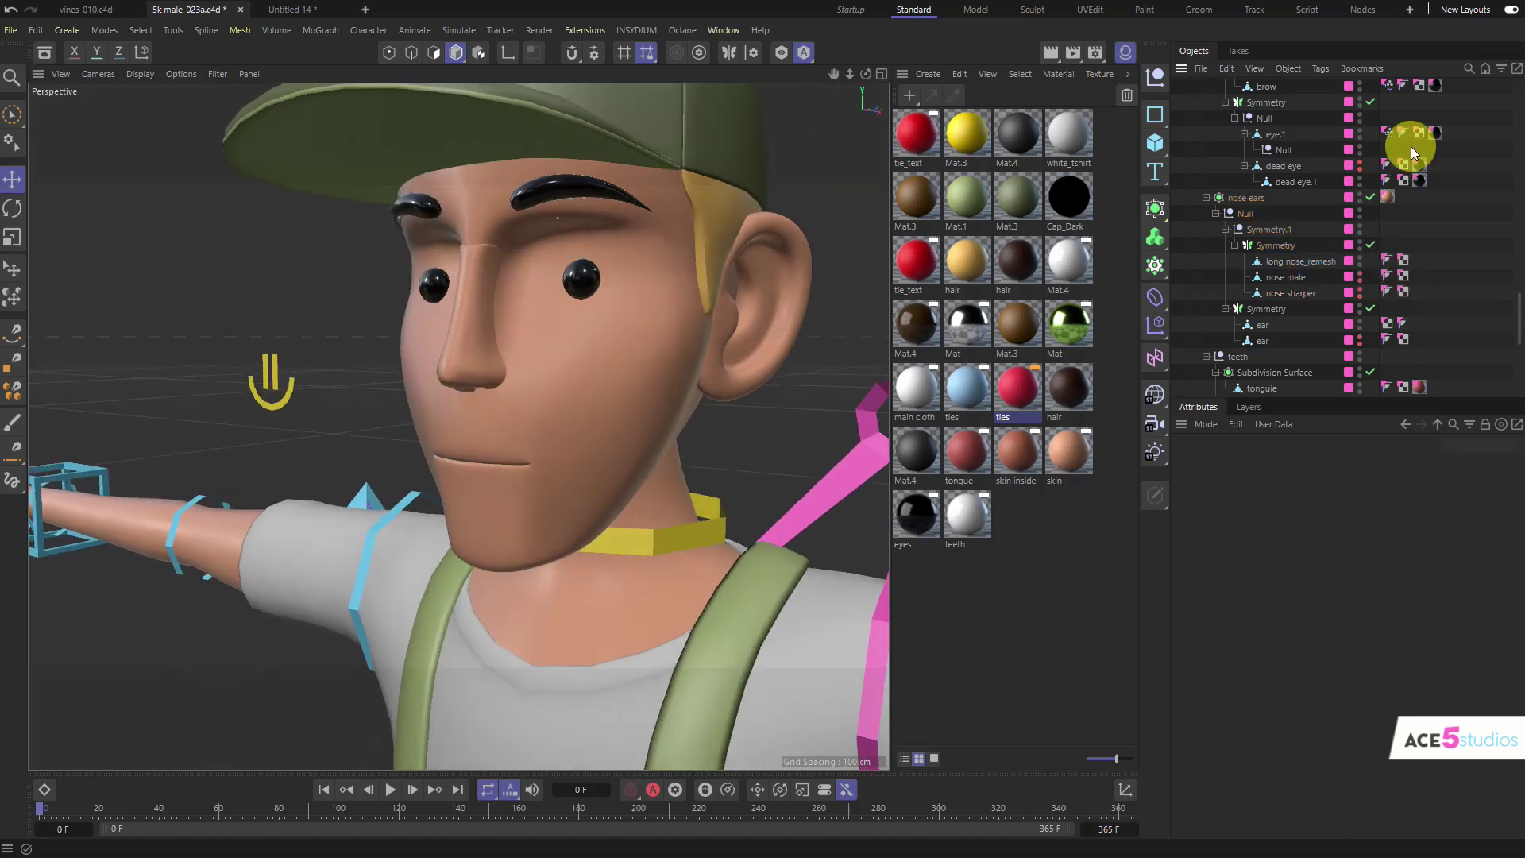
pyautogui.keyDown('alt'); pyautogui.moveTo(574, 308); pyautogui.dragTo(612, 273); pyautogui.keyUp('alt')
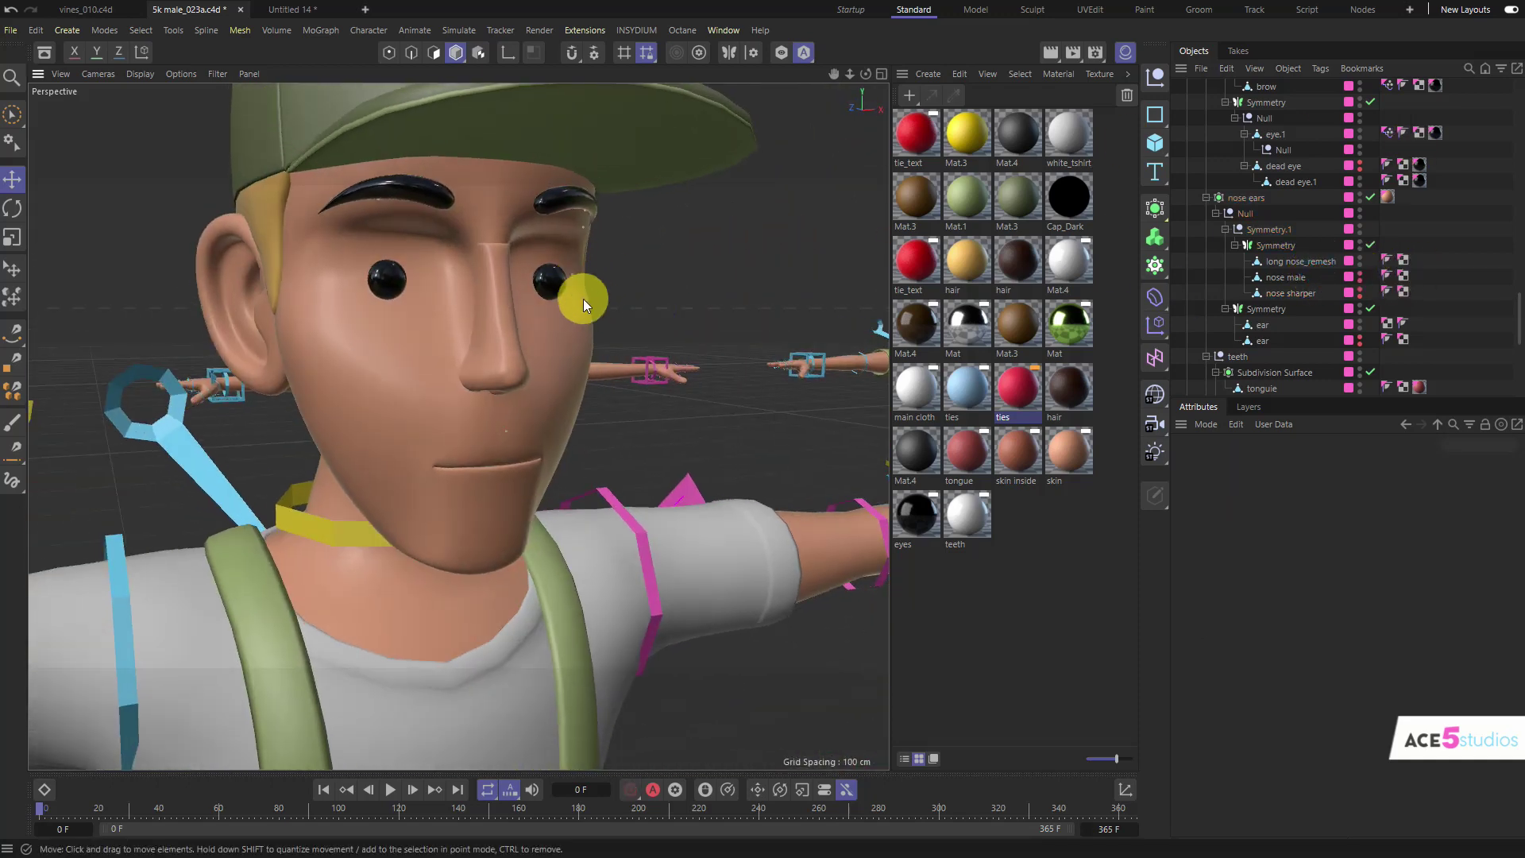
# Step: Select the front hair.1 mesh inside Cool hair 1 on the yellow polo character
pyautogui.scroll(-5, 513, 308)
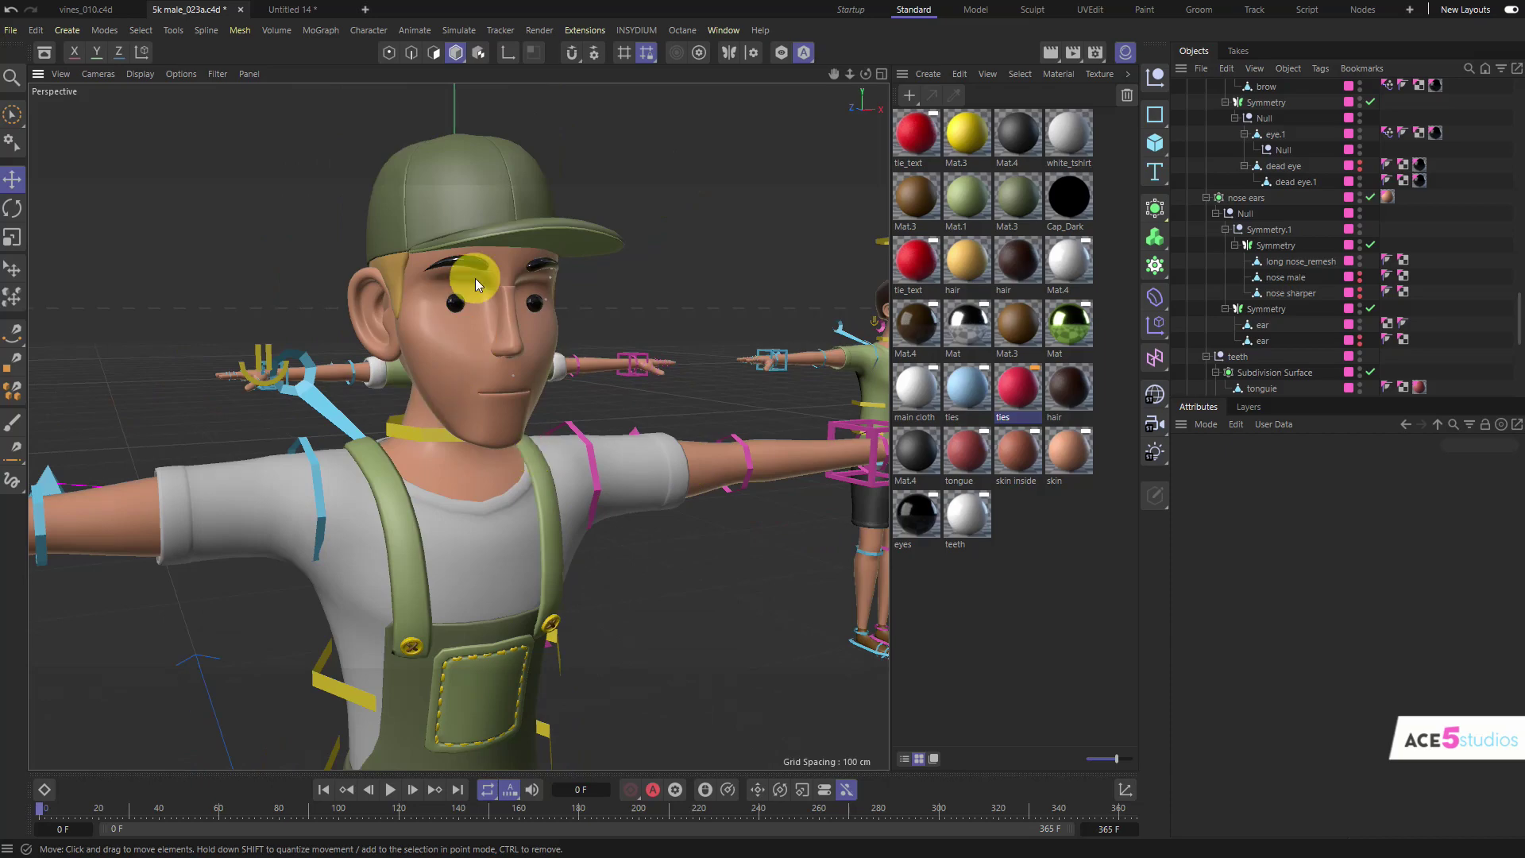
pyautogui.keyDown('alt'); pyautogui.moveTo(475, 278); pyautogui.dragTo(467, 322); pyautogui.keyUp('alt')
pyautogui.keyDown('alt'); pyautogui.moveTo(467, 323); pyautogui.dragTo(431, 374, button='right'); pyautogui.keyUp('alt')
pyautogui.keyDown('alt'); pyautogui.moveTo(431, 374); pyautogui.dragTo(679, 437); pyautogui.keyUp('alt')
pyautogui.keyDown('alt'); pyautogui.moveTo(678, 437); pyautogui.dragTo(83, 400, button='middle'); pyautogui.keyUp('alt')
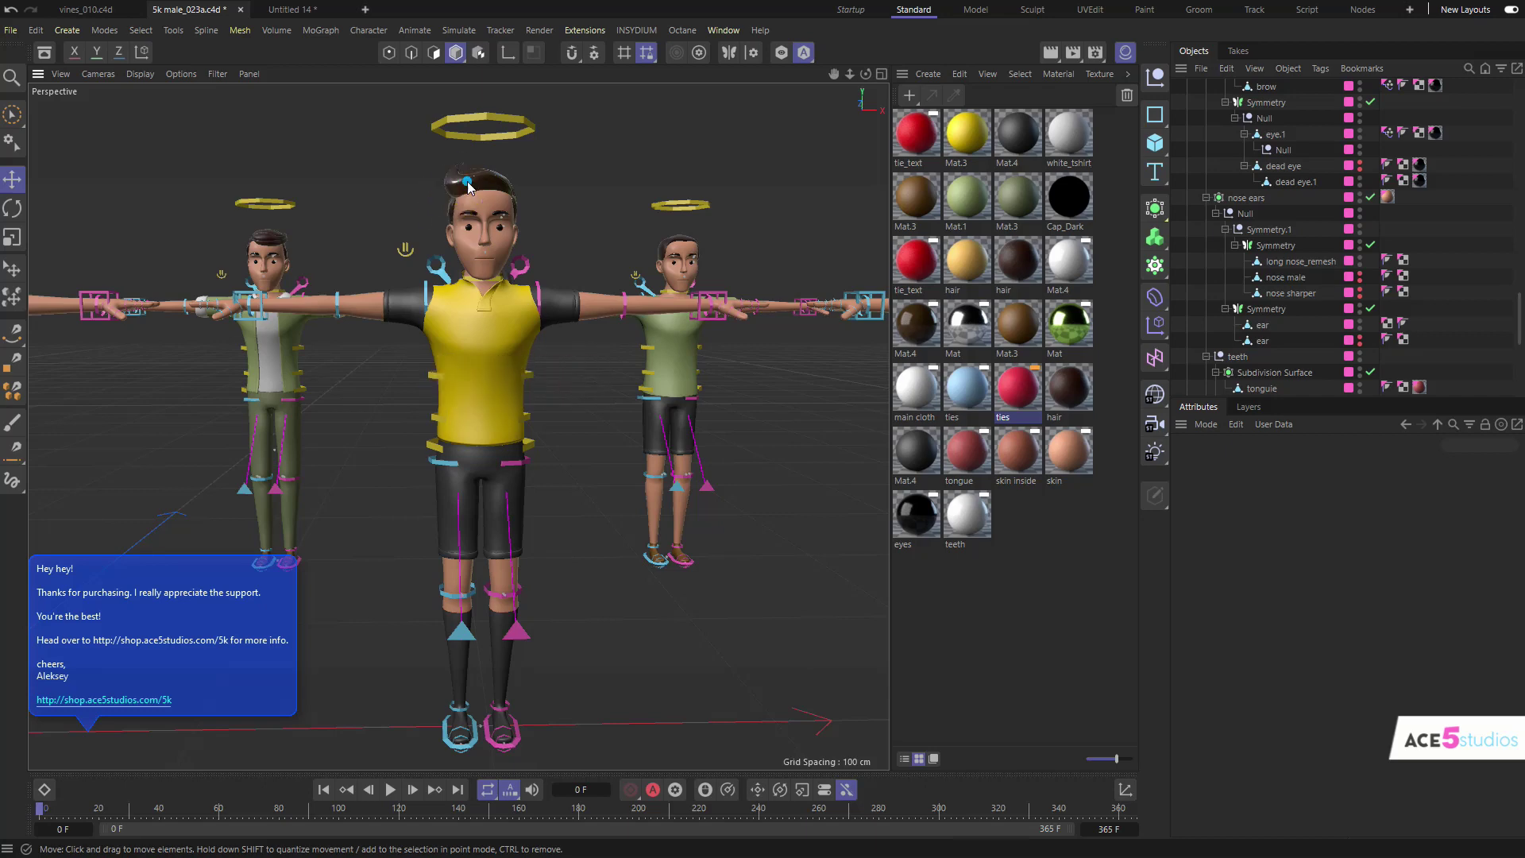
pyautogui.click(461, 223)
pyautogui.scroll(10, 1328, 153)
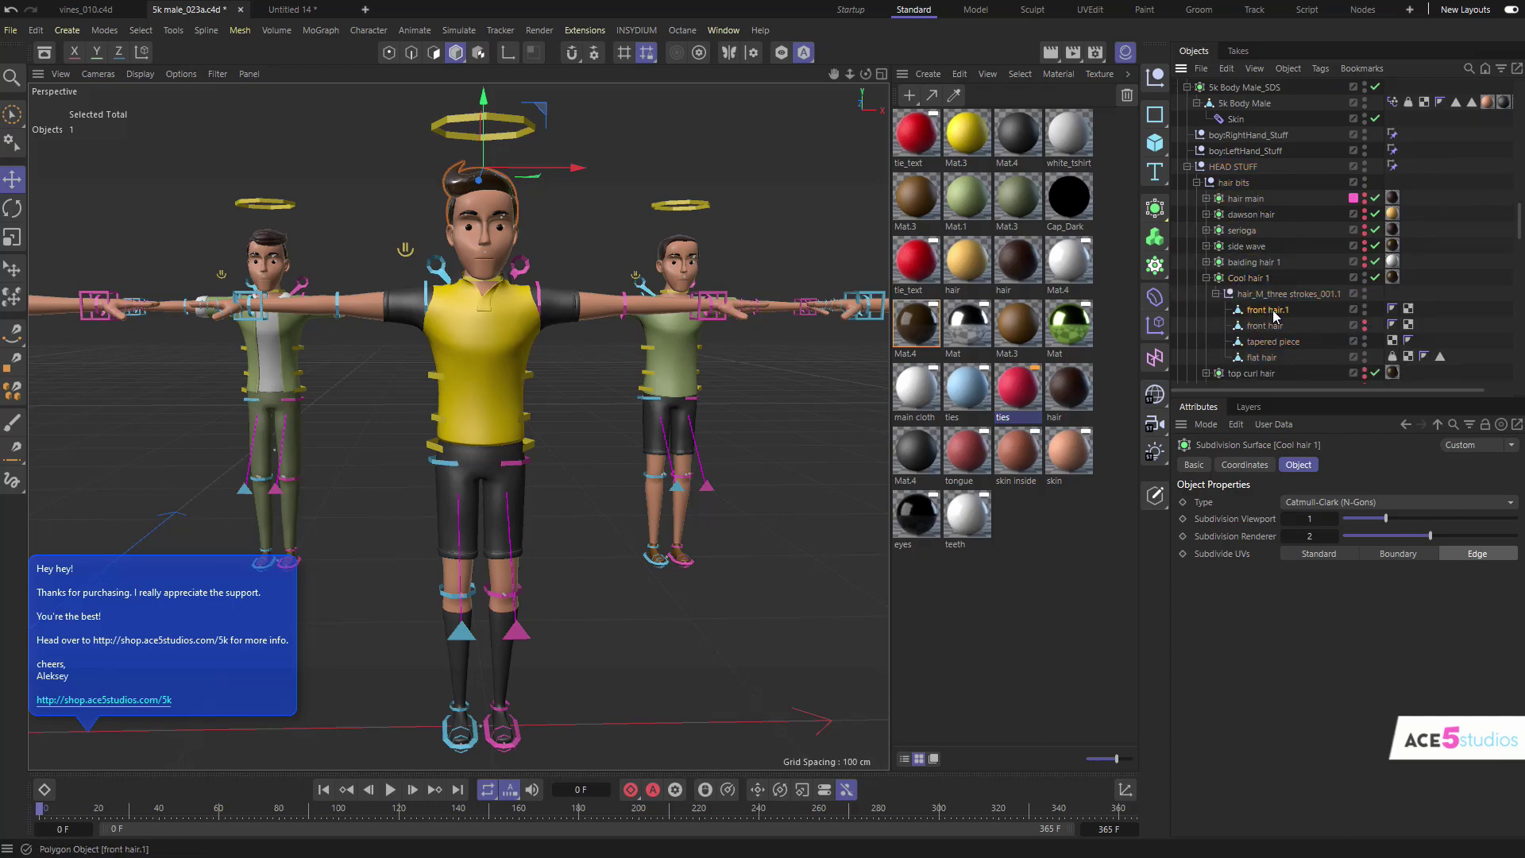
pyautogui.click(1274, 315)
# Step: Hide and show front hair.1 again to check which part of the hairstyle it forms
pyautogui.keyDown('alt'); pyautogui.moveTo(500, 193); pyautogui.dragTo(739, 155, button='right'); pyautogui.keyUp('alt')
pyautogui.keyDown('alt'); pyautogui.moveTo(540, 103); pyautogui.dragTo(525, 231, button='middle'); pyautogui.keyUp('alt')
pyautogui.keyDown('alt'); pyautogui.moveTo(317, 231); pyautogui.dragTo(652, 310); pyautogui.keyUp('alt')
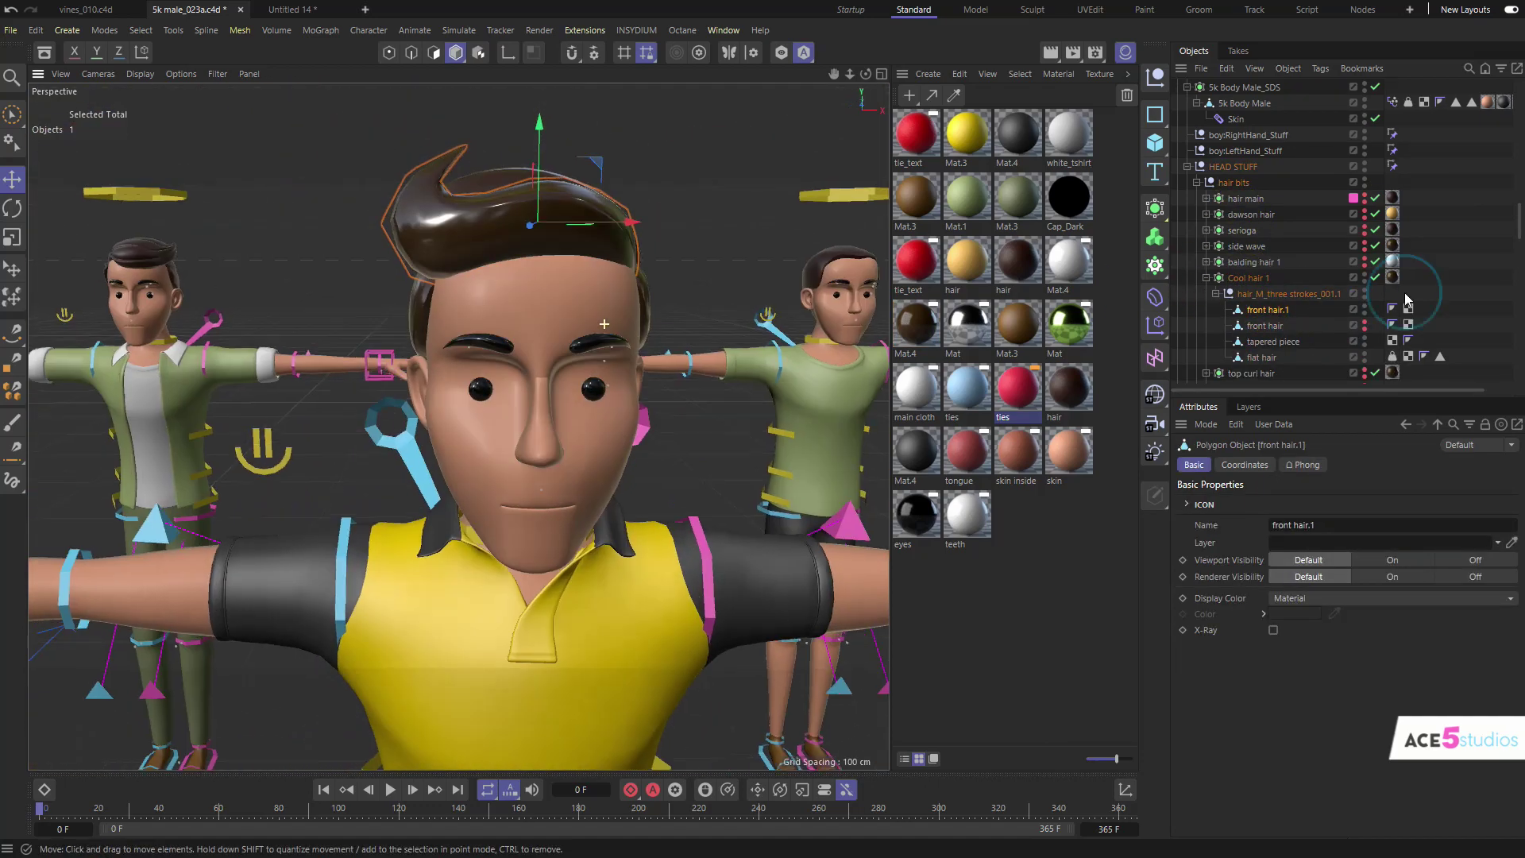
pyautogui.keyDown('alt'); pyautogui.doubleClick(1364, 311); pyautogui.keyUp('alt')
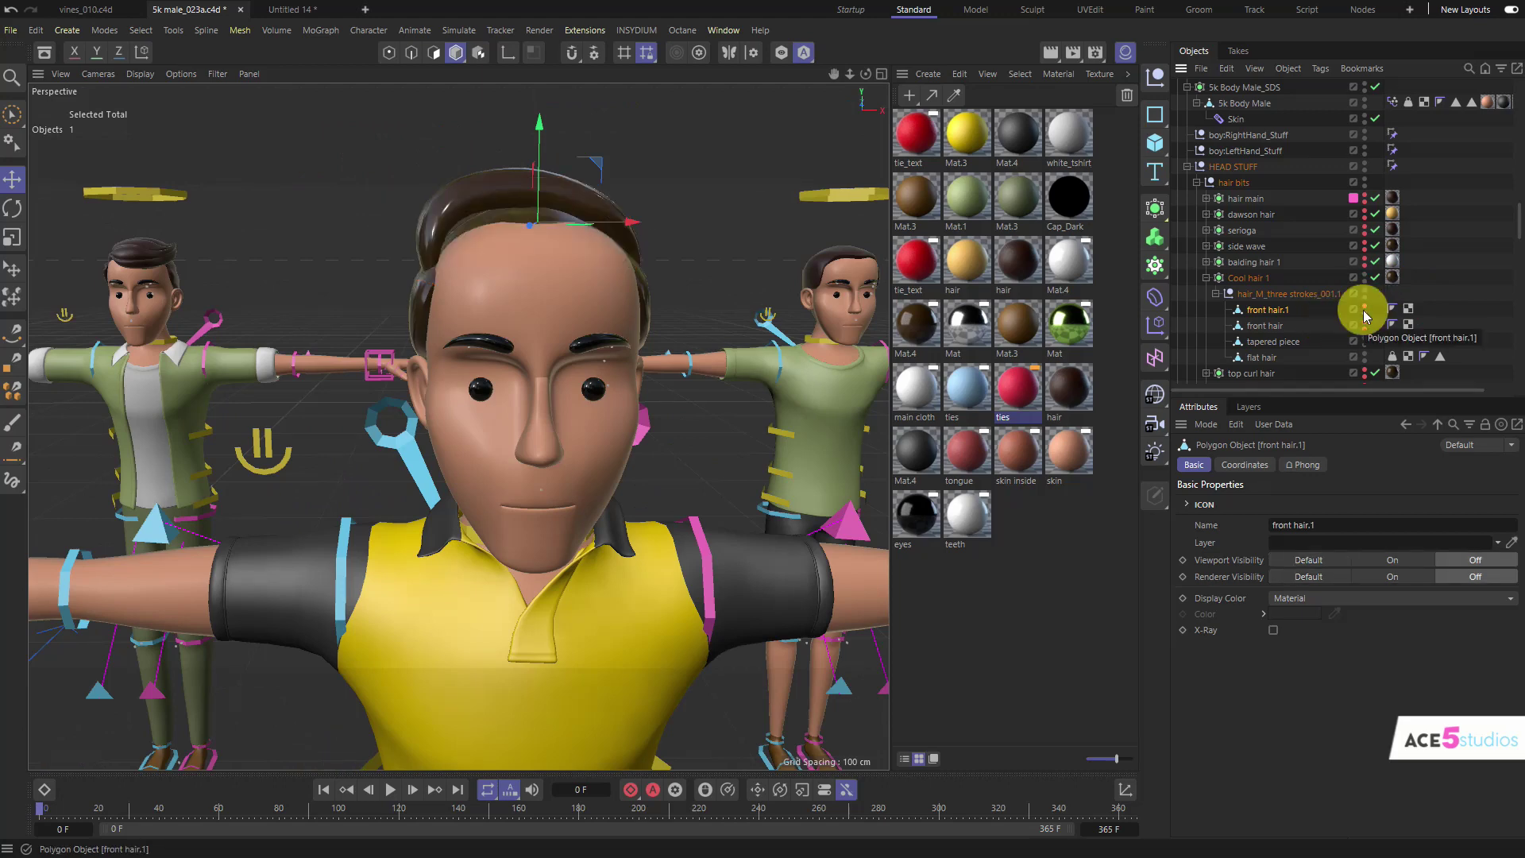
pyautogui.keyDown('ctrl'); pyautogui.click(1365, 313); pyautogui.keyUp('ctrl')
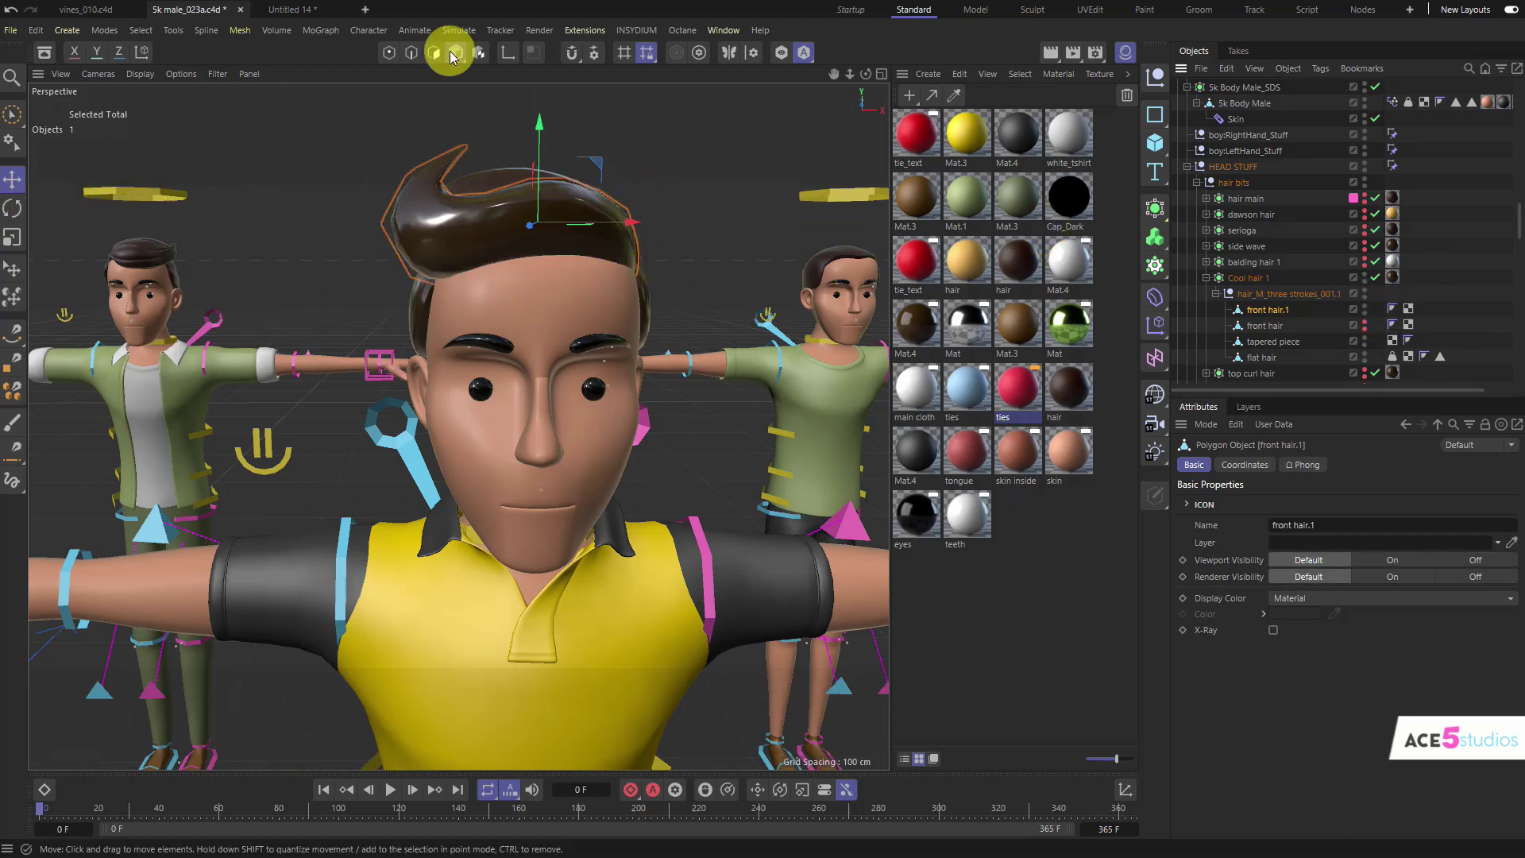
# Step: Reshape the front hair.1 points into a taller quiff with the Brush in Smear mode, and return to model mode
pyautogui.click(388, 52)
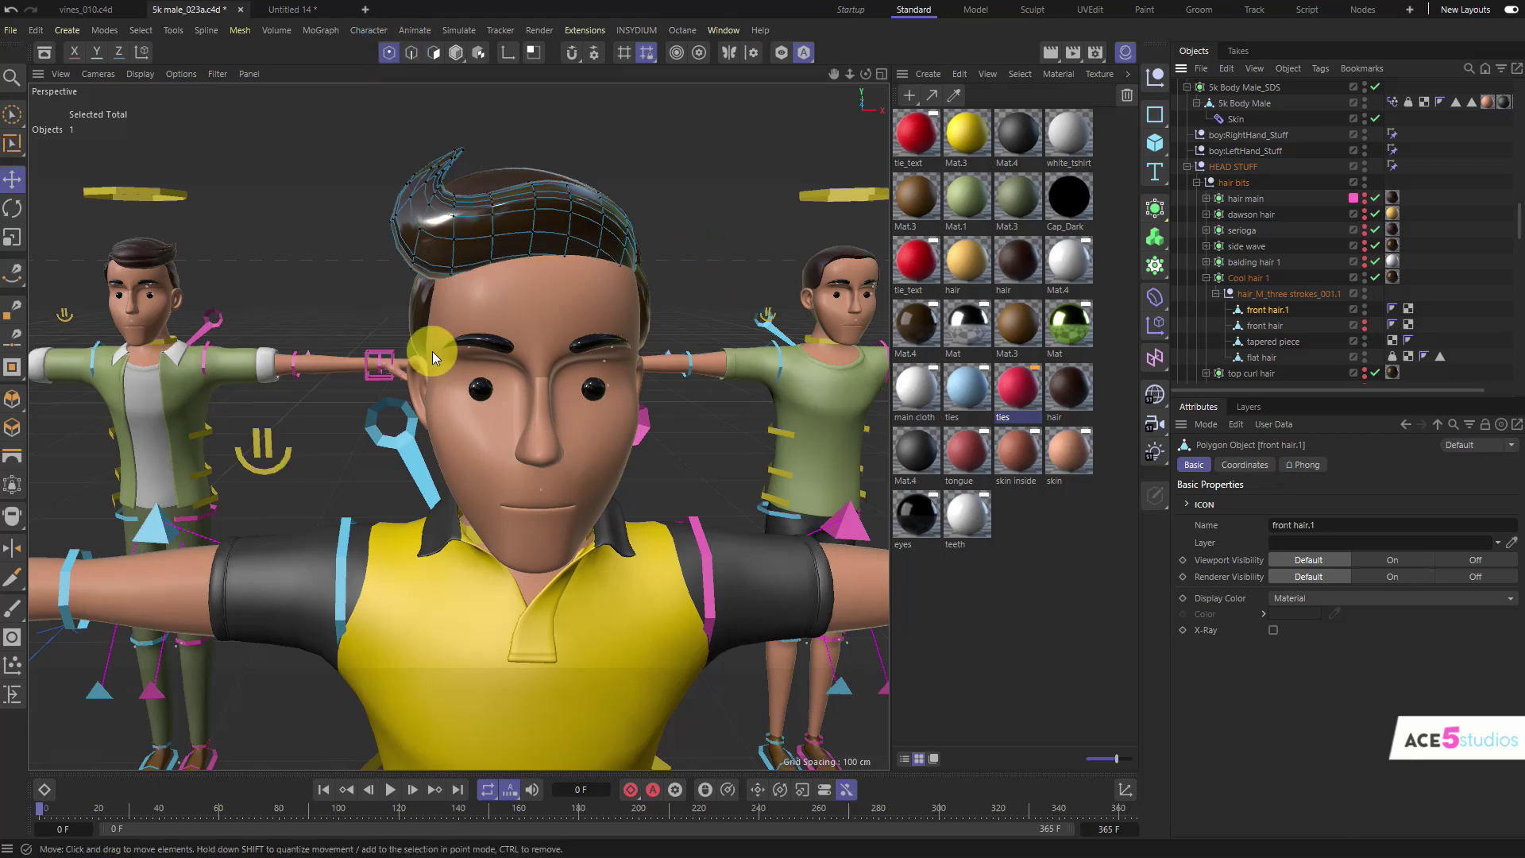
pyautogui.click(12, 608)
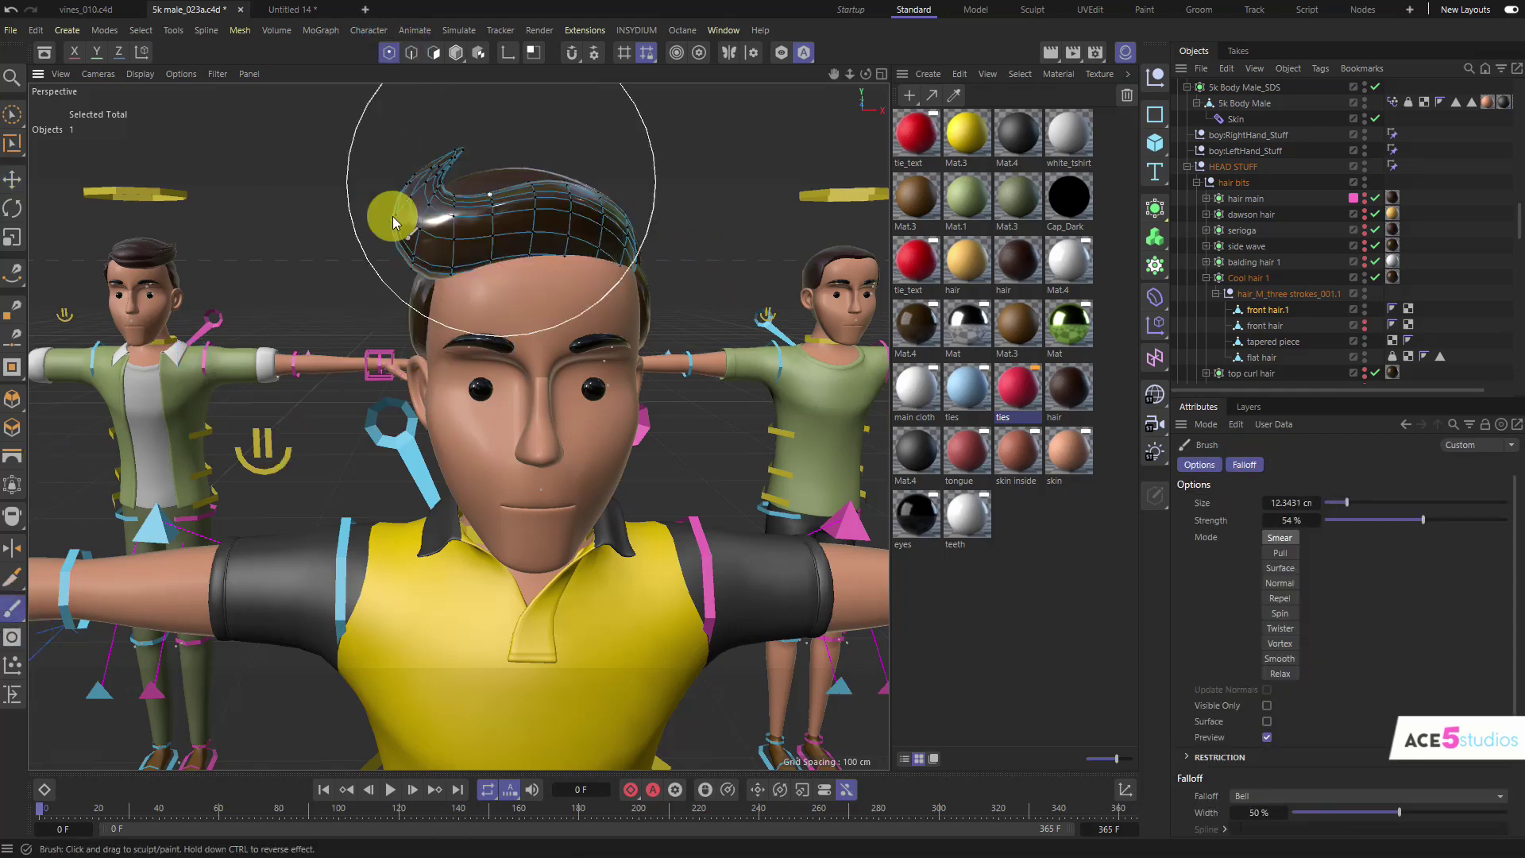
pyautogui.moveTo(393, 222)
pyautogui.mouseDown()
pyautogui.moveTo(401, 155)
pyautogui.moveTo(487, 137)
pyautogui.moveTo(614, 242)
pyautogui.moveTo(606, 194)
pyautogui.mouseUp()
pyautogui.moveTo(591, 260)
pyautogui.keyDown('alt'); pyautogui.mouseDown()
pyautogui.moveTo(299, 286)
pyautogui.moveTo(582, 298)
pyautogui.moveTo(650, 264)
pyautogui.moveTo(755, 245)
pyautogui.mouseUp(); pyautogui.keyUp('alt')
pyautogui.moveTo(262, 286)
pyautogui.keyDown('alt'); pyautogui.mouseDown()
pyautogui.moveTo(507, 299)
pyautogui.moveTo(421, 259)
pyautogui.mouseUp(); pyautogui.keyUp('alt')
pyautogui.moveTo(416, 160); pyautogui.dragTo(505, 73)
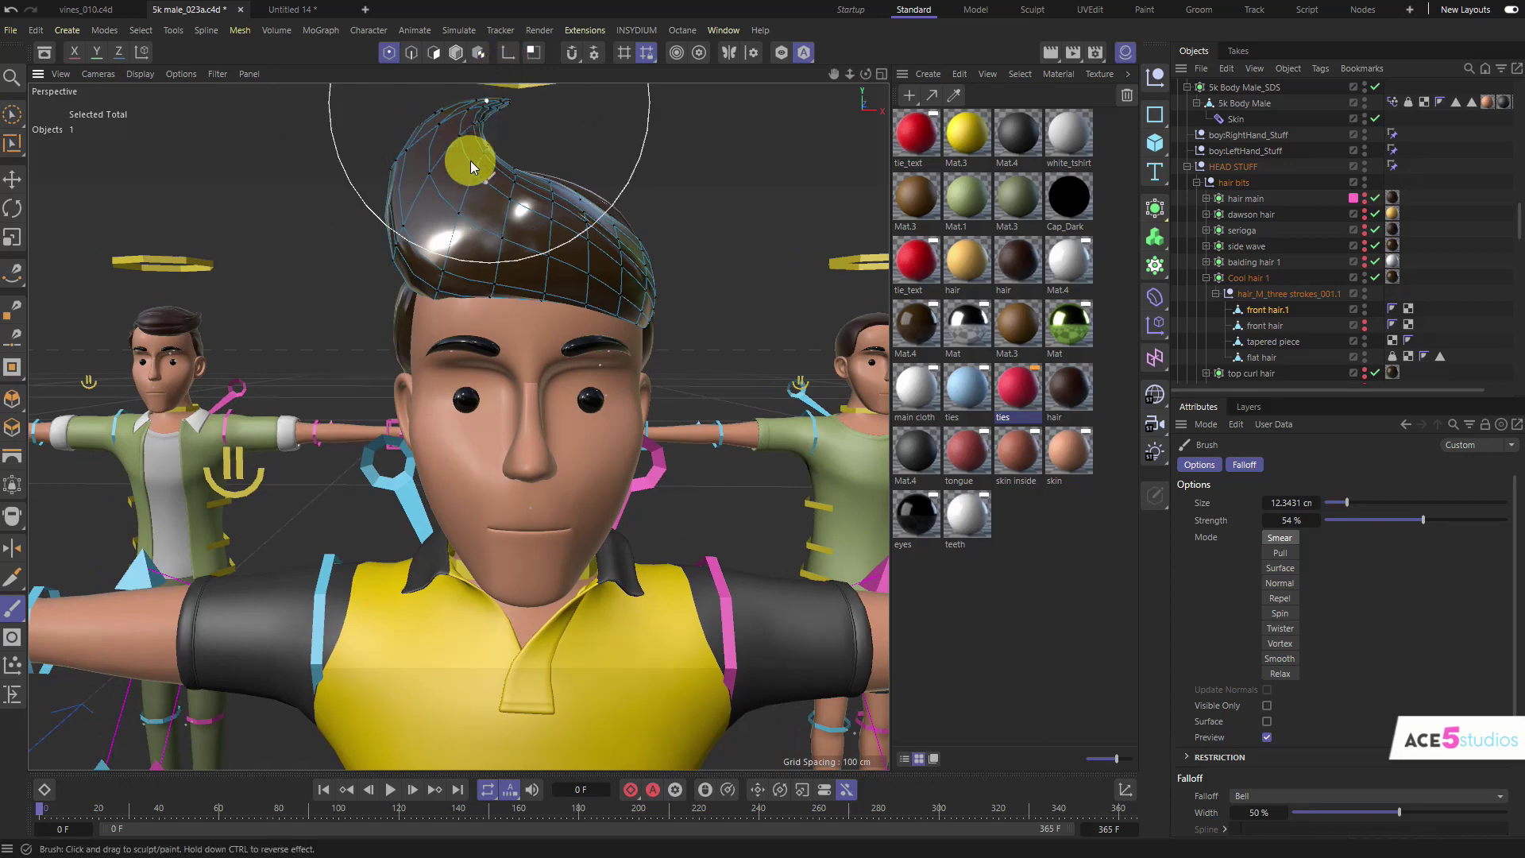
pyautogui.keyDown('alt'); pyautogui.moveTo(560, 267); pyautogui.dragTo(484, 327, button='right'); pyautogui.keyUp('alt')
pyautogui.press('Return')
pyautogui.press('e')
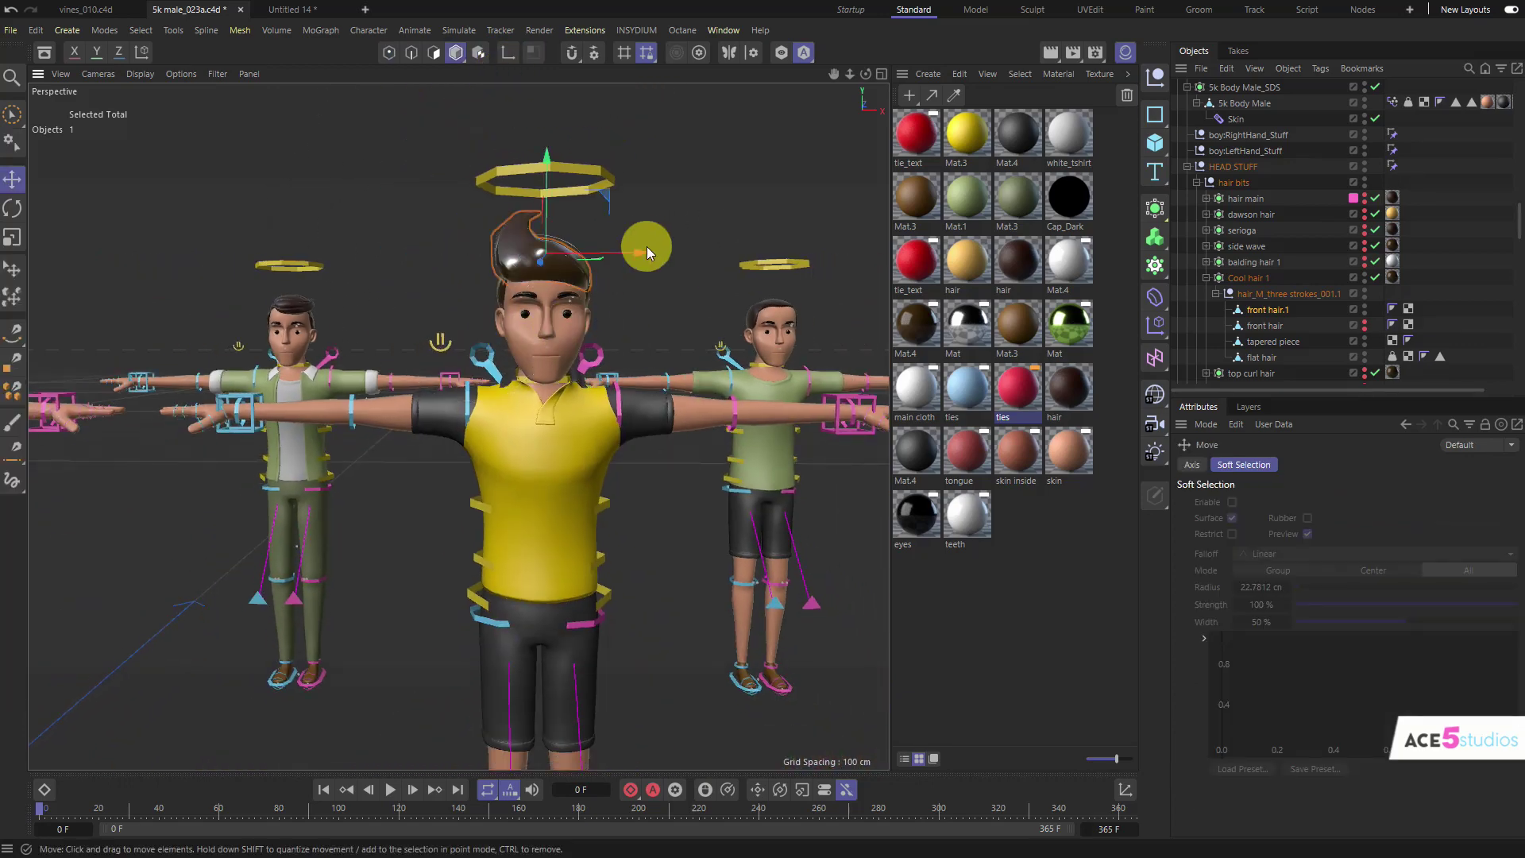
# Step: Select the Hair mesh inside hair main on the shirtless character
pyautogui.keyDown('alt'); pyautogui.moveTo(460, 426); pyautogui.dragTo(219, 469, button='middle'); pyautogui.keyUp('alt')
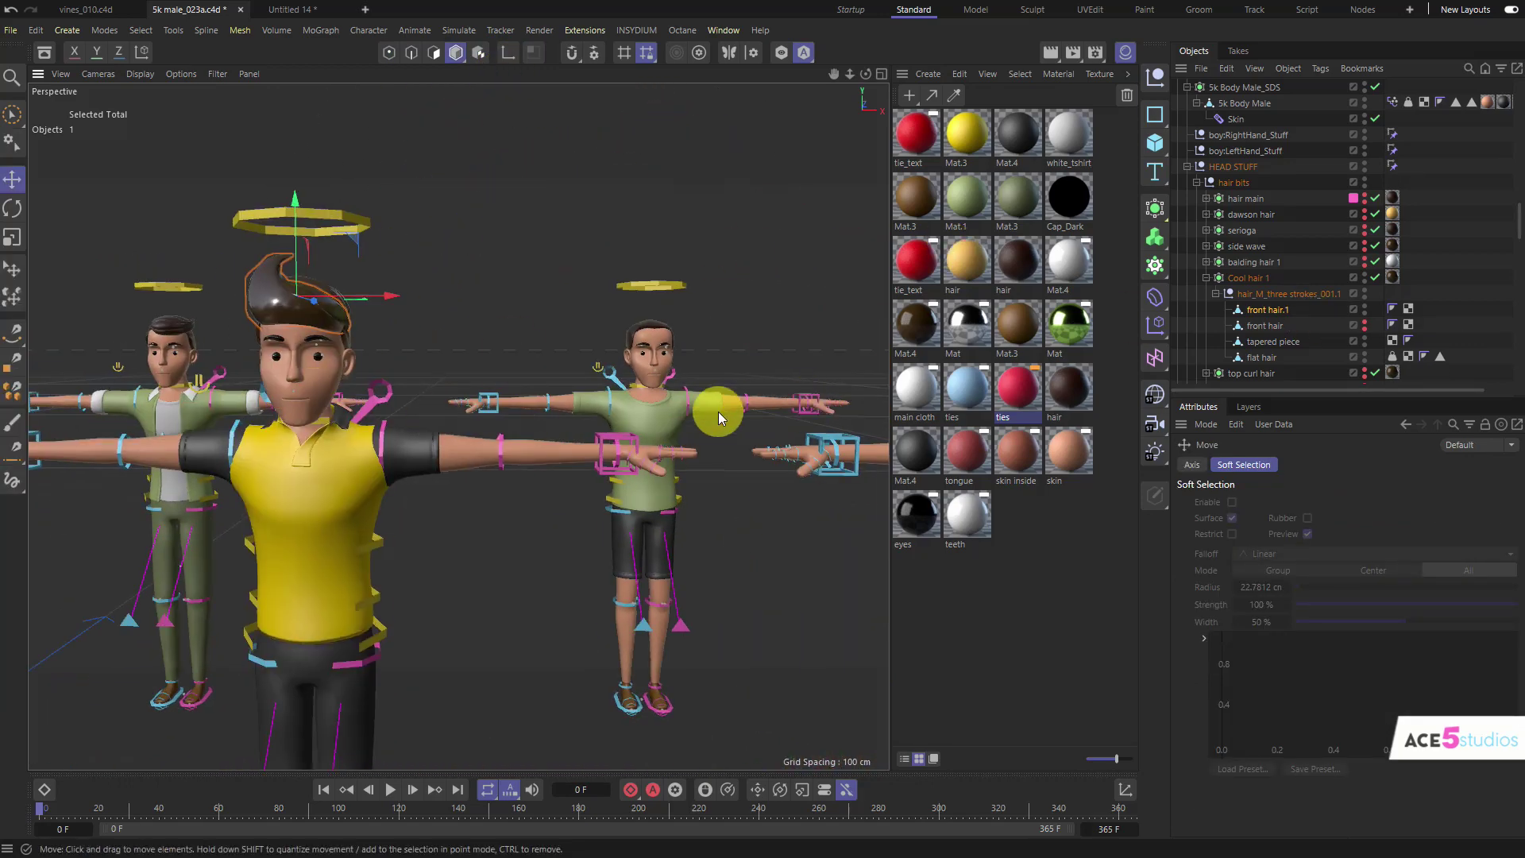
pyautogui.keyDown('alt'); pyautogui.moveTo(718, 412); pyautogui.dragTo(466, 436, button='right'); pyautogui.keyUp('alt')
pyautogui.keyDown('alt'); pyautogui.moveTo(664, 415); pyautogui.dragTo(912, 446, button='right'); pyautogui.keyUp('alt')
pyautogui.keyDown('alt'); pyautogui.moveTo(727, 452); pyautogui.dragTo(485, 470, button='middle'); pyautogui.keyUp('alt')
pyautogui.keyDown('alt'); pyautogui.moveTo(640, 405); pyautogui.dragTo(826, 362, button='right'); pyautogui.keyUp('alt')
pyautogui.click(606, 289)
pyautogui.press('s')
pyautogui.scroll(-2, 1287, 215)
pyautogui.scroll(2, 1275, 208)
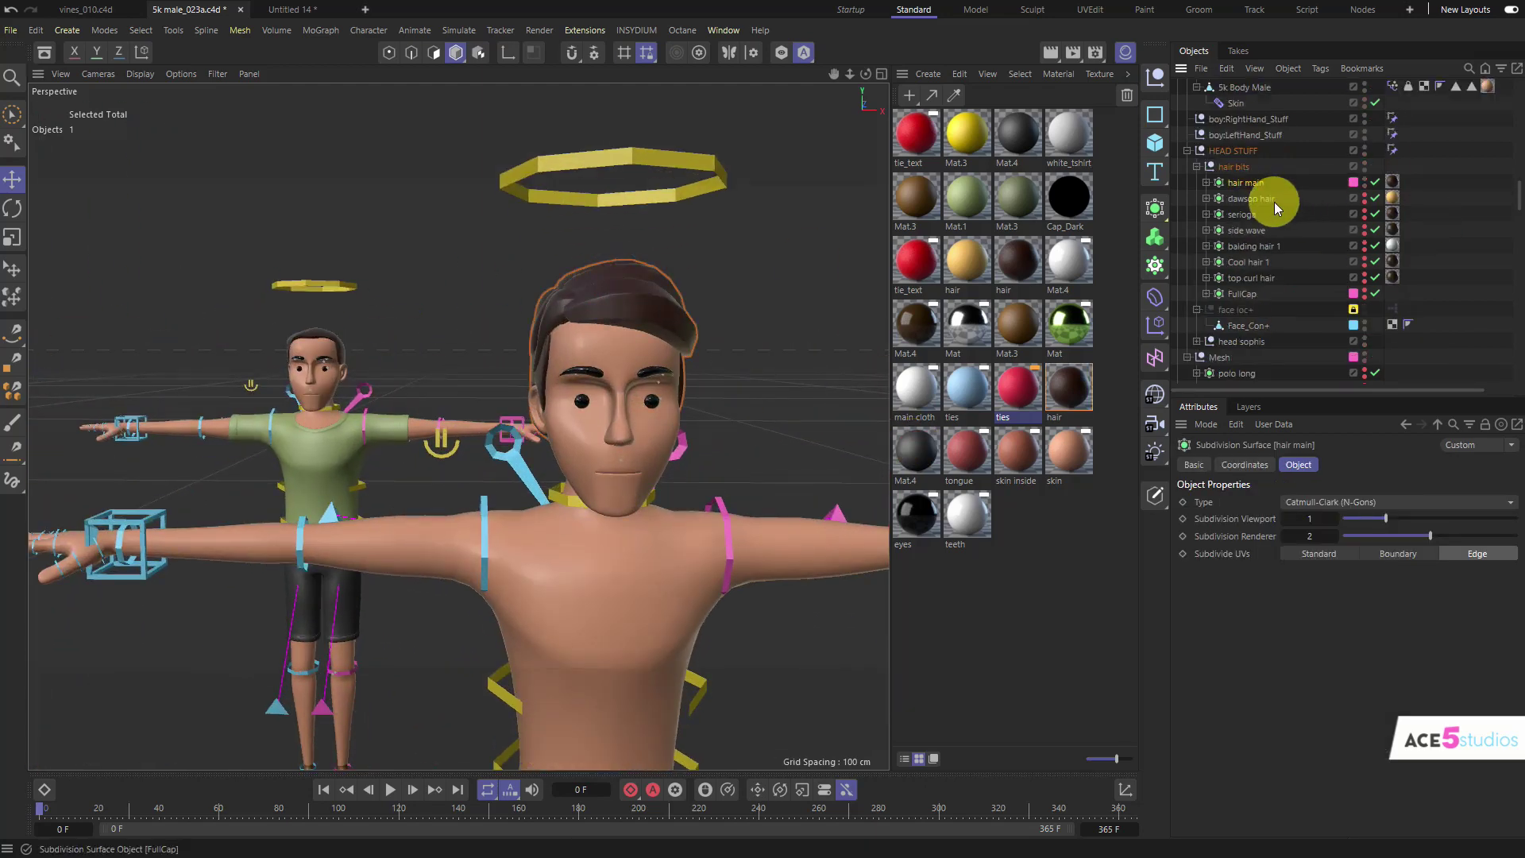
pyautogui.click(1206, 183)
pyautogui.click(1245, 198)
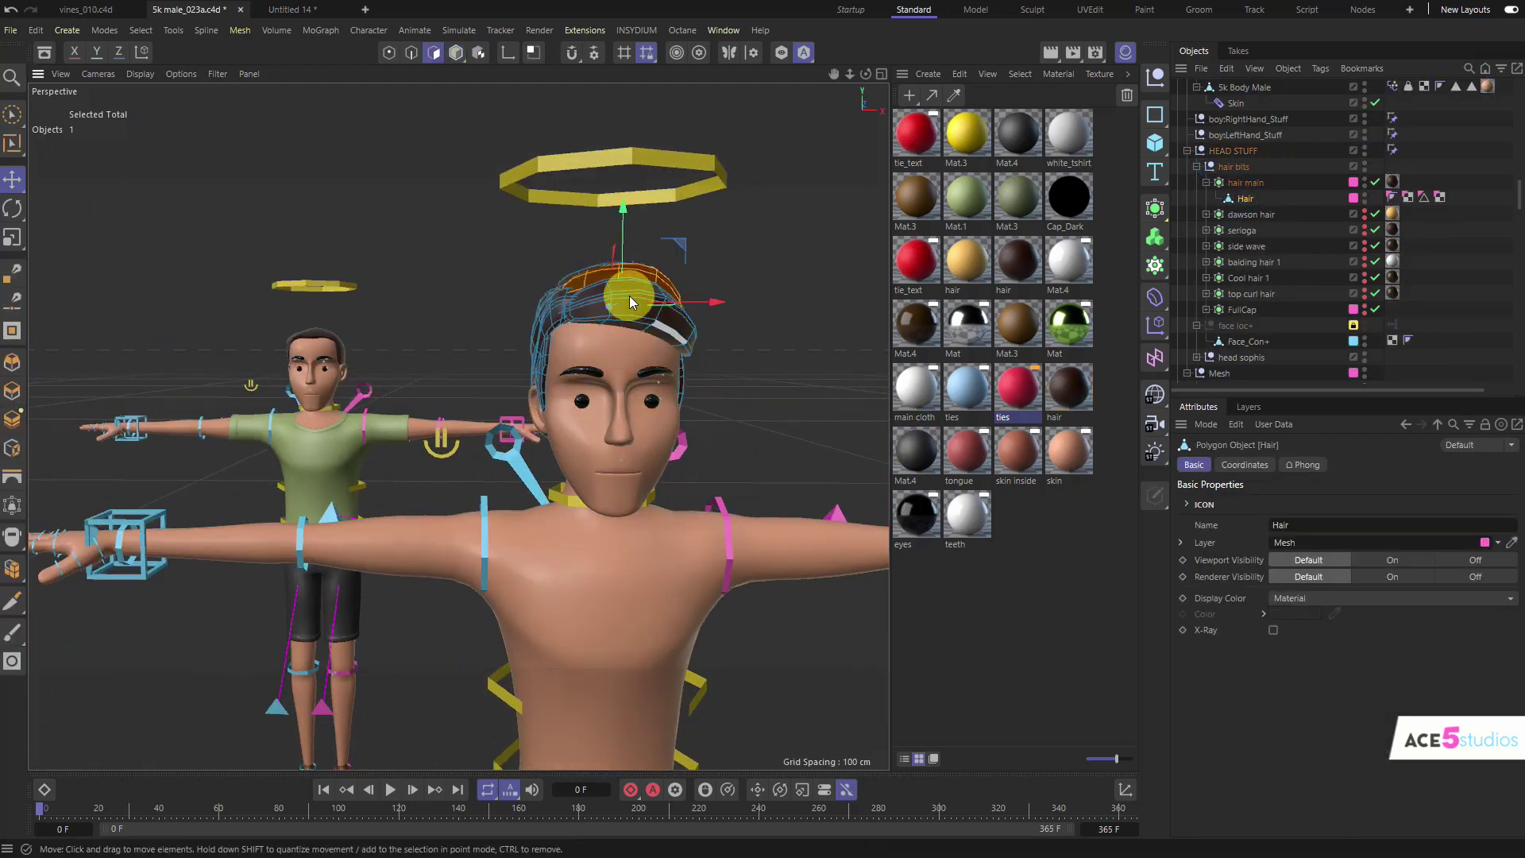
# Step: Select the front fringe piece and the top strand of the Hair mesh in turn to check its separate parts
pyautogui.keyDown('alt'); pyautogui.moveTo(630, 302); pyautogui.dragTo(707, 265, button='right'); pyautogui.keyUp('alt')
pyautogui.keyDown('alt'); pyautogui.moveTo(491, 319); pyautogui.dragTo(550, 353); pyautogui.keyUp('alt')
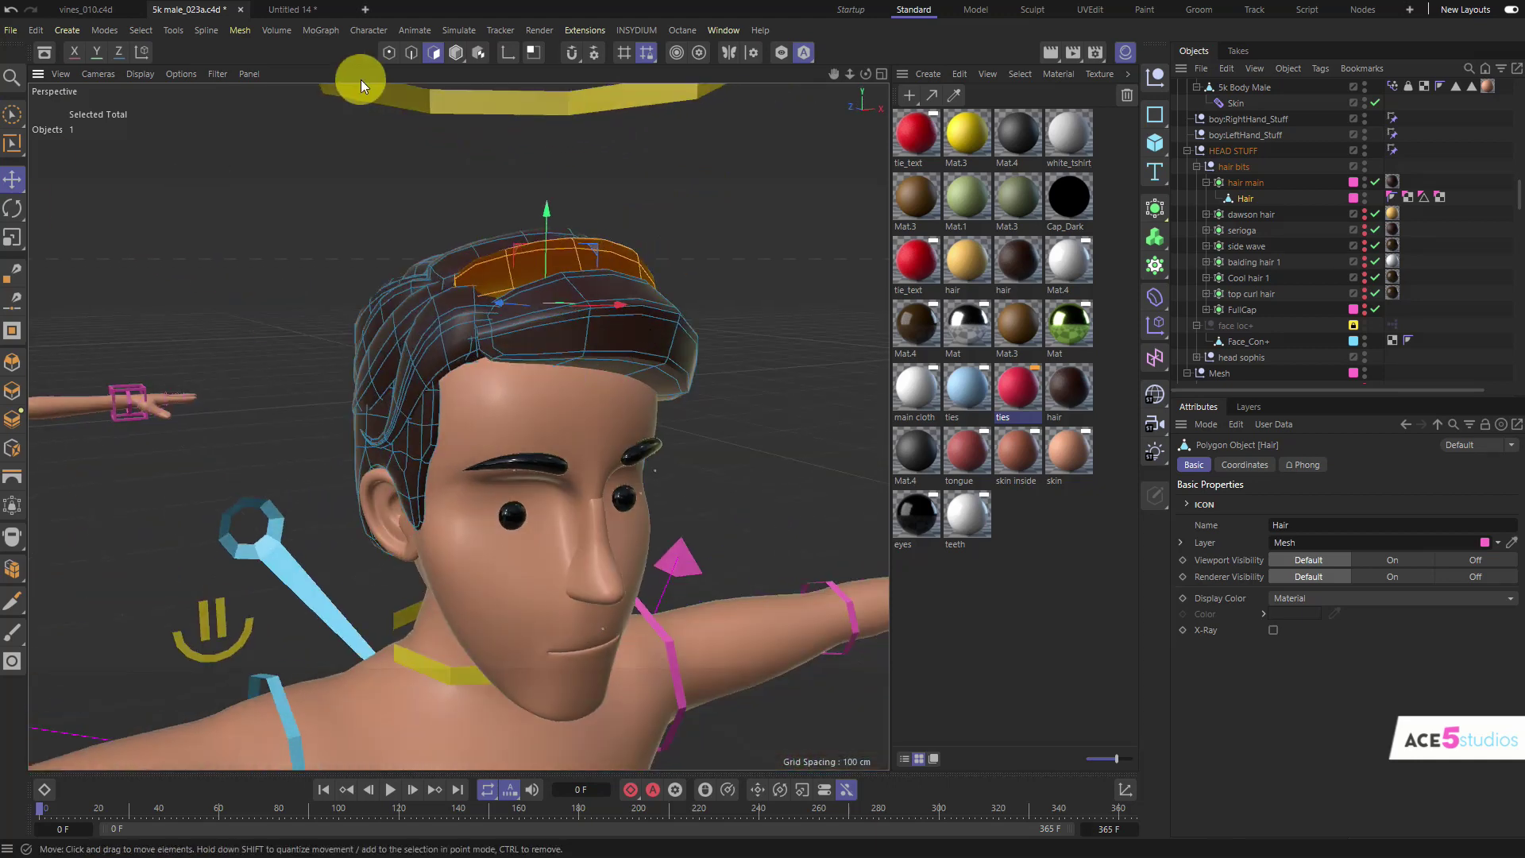
pyautogui.doubleClick(637, 339)
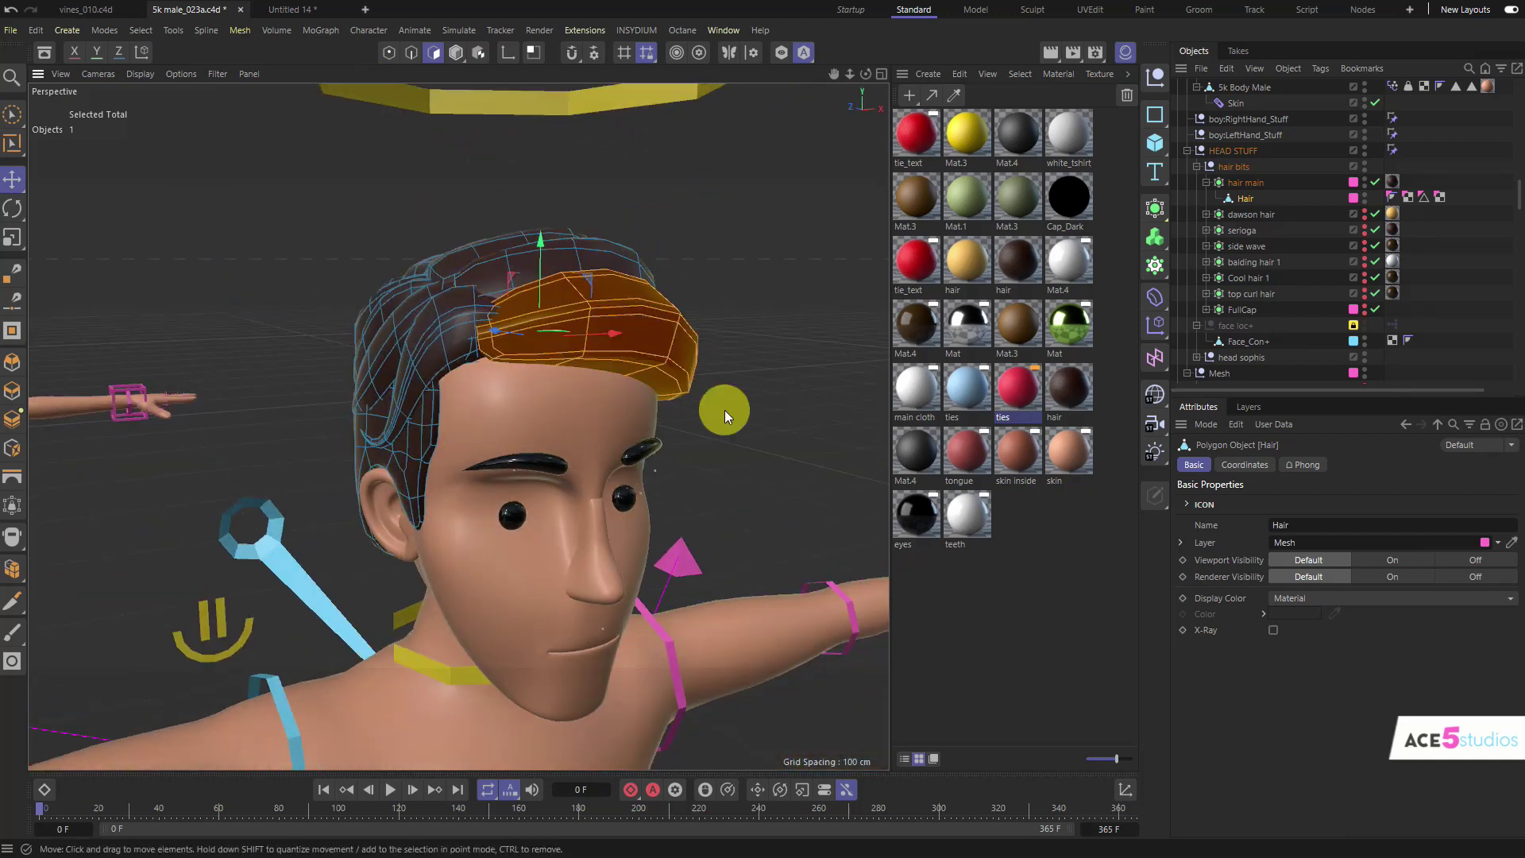
pyautogui.doubleClick(526, 264)
pyautogui.keyDown('alt'); pyautogui.moveTo(604, 291); pyautogui.dragTo(340, 472); pyautogui.keyUp('alt')
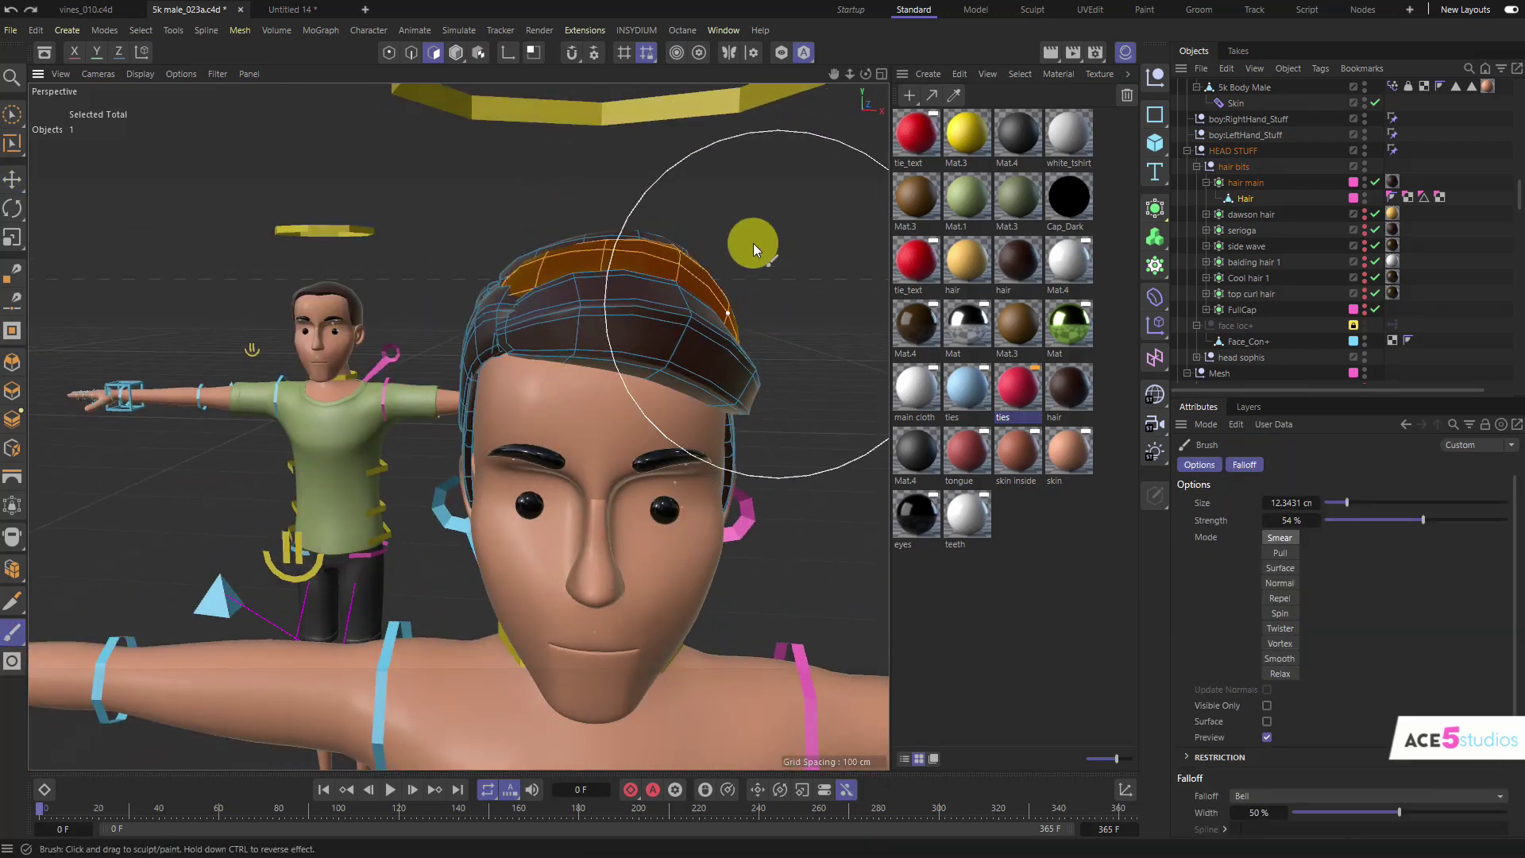
# Step: Try to pull the top of the deselected Hair mesh upward with the Brush in Smear mode, and undo the stroke
pyautogui.hotkey('ctrl', 'shift', 'a')
pyautogui.moveTo(630, 305); pyautogui.dragTo(615, 114)
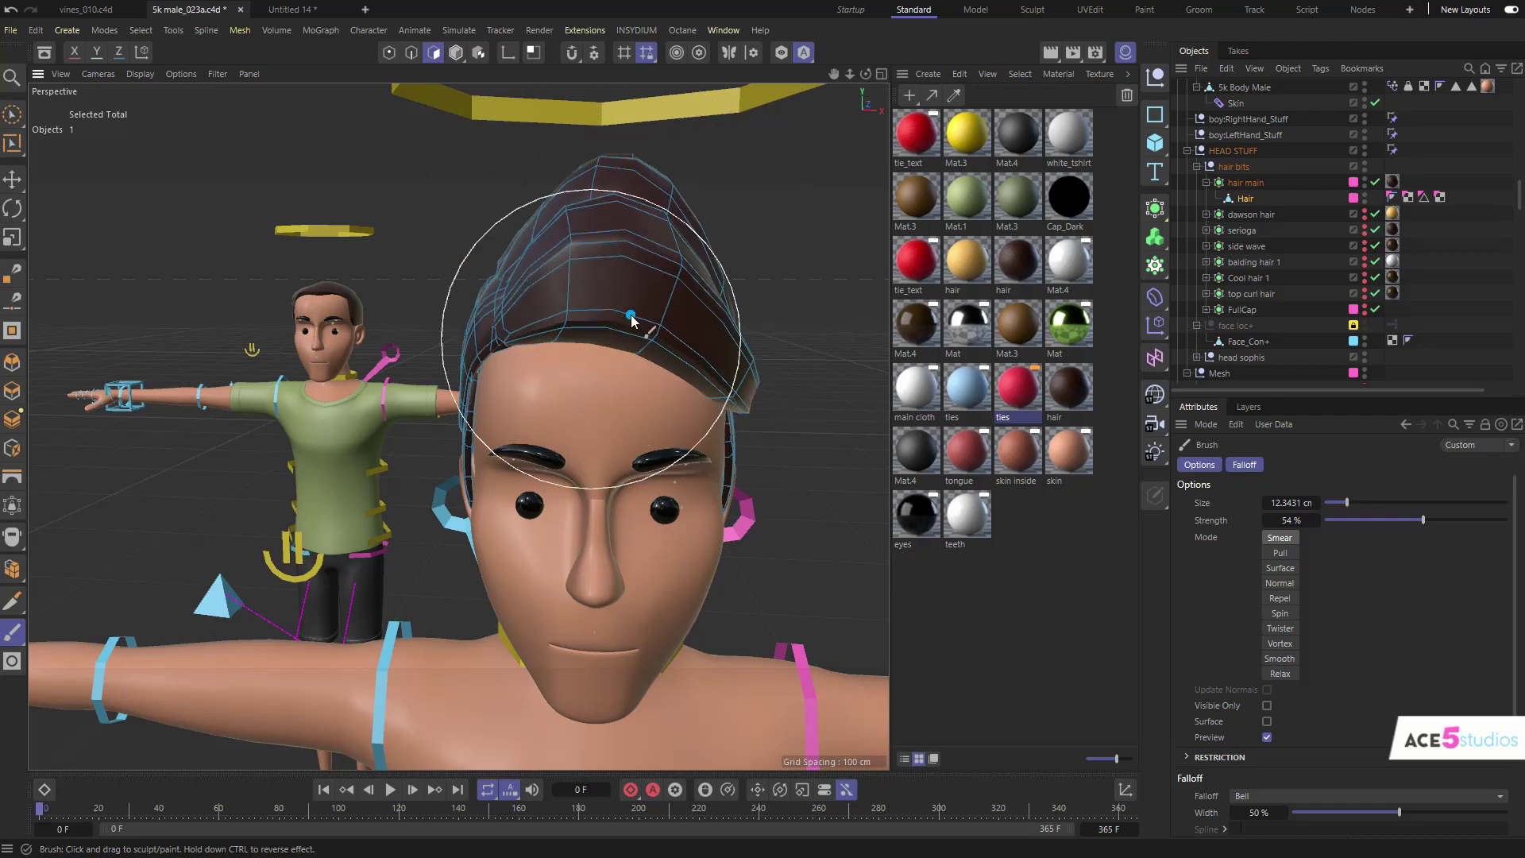
pyautogui.keyDown('alt'); pyautogui.moveTo(631, 315); pyautogui.dragTo(614, 287); pyautogui.keyUp('alt')
pyautogui.hotkey('ctrl', 'z')
pyautogui.moveTo(685, 372)
pyautogui.keyDown('alt'); pyautogui.mouseDown()
pyautogui.moveTo(518, 395)
pyautogui.moveTo(585, 419)
pyautogui.mouseUp(); pyautogui.keyUp('alt')
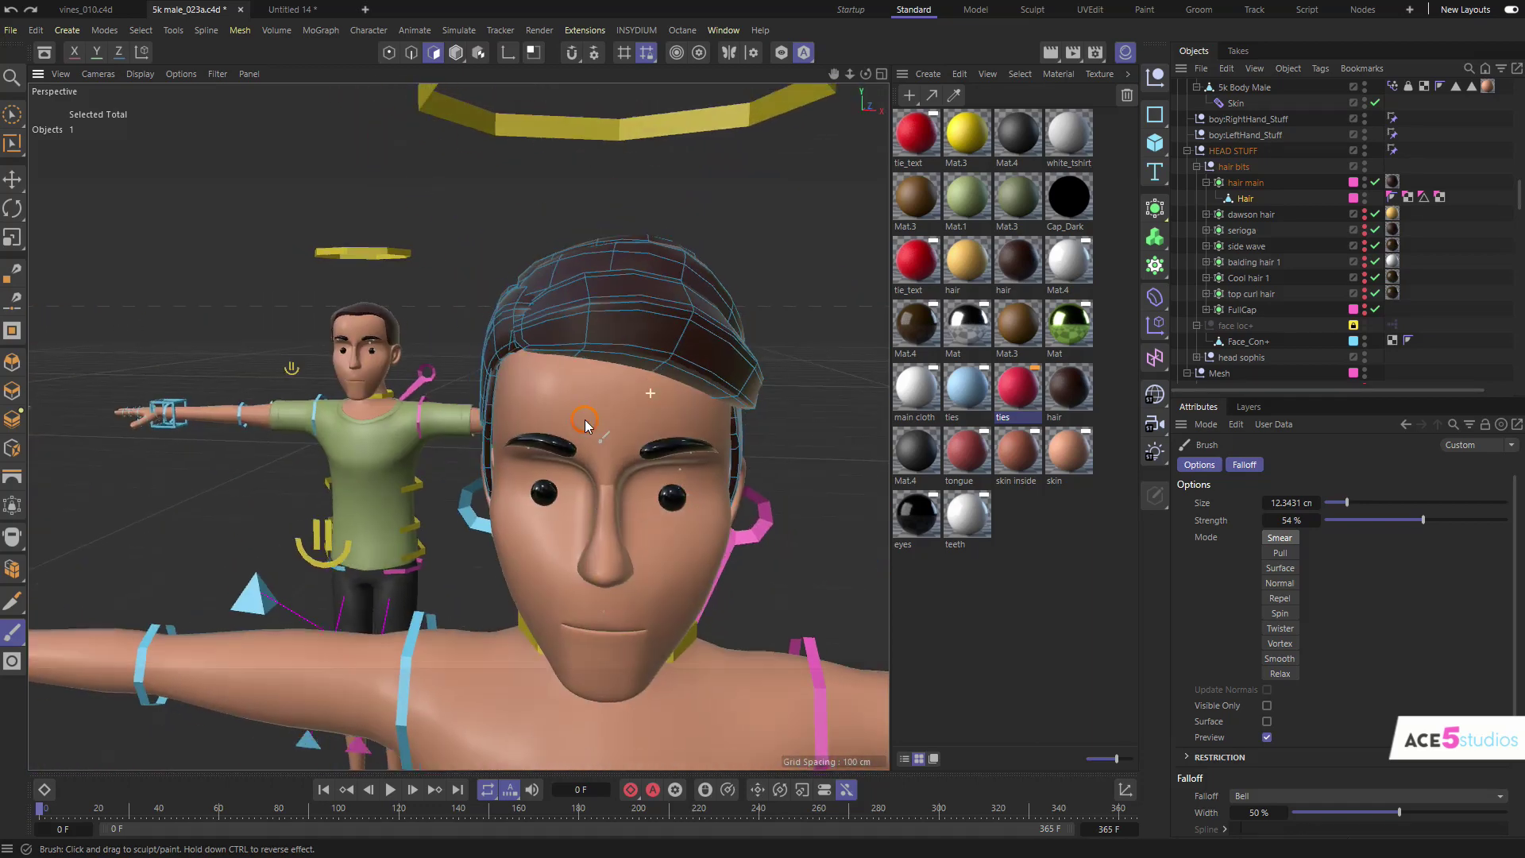
# Step: Return to the Move tool in model mode and view the whole line-up of customized characters from several angles
pyautogui.keyDown('alt'); pyautogui.moveTo(585, 419); pyautogui.dragTo(550, 433, button='right'); pyautogui.keyUp('alt')
pyautogui.press('e')
pyautogui.keyDown('alt'); pyautogui.moveTo(651, 429); pyautogui.dragTo(486, 508, button='right'); pyautogui.keyUp('alt')
pyautogui.keyDown('alt'); pyautogui.moveTo(286, 492); pyautogui.dragTo(487, 432, button='middle'); pyautogui.keyUp('alt')
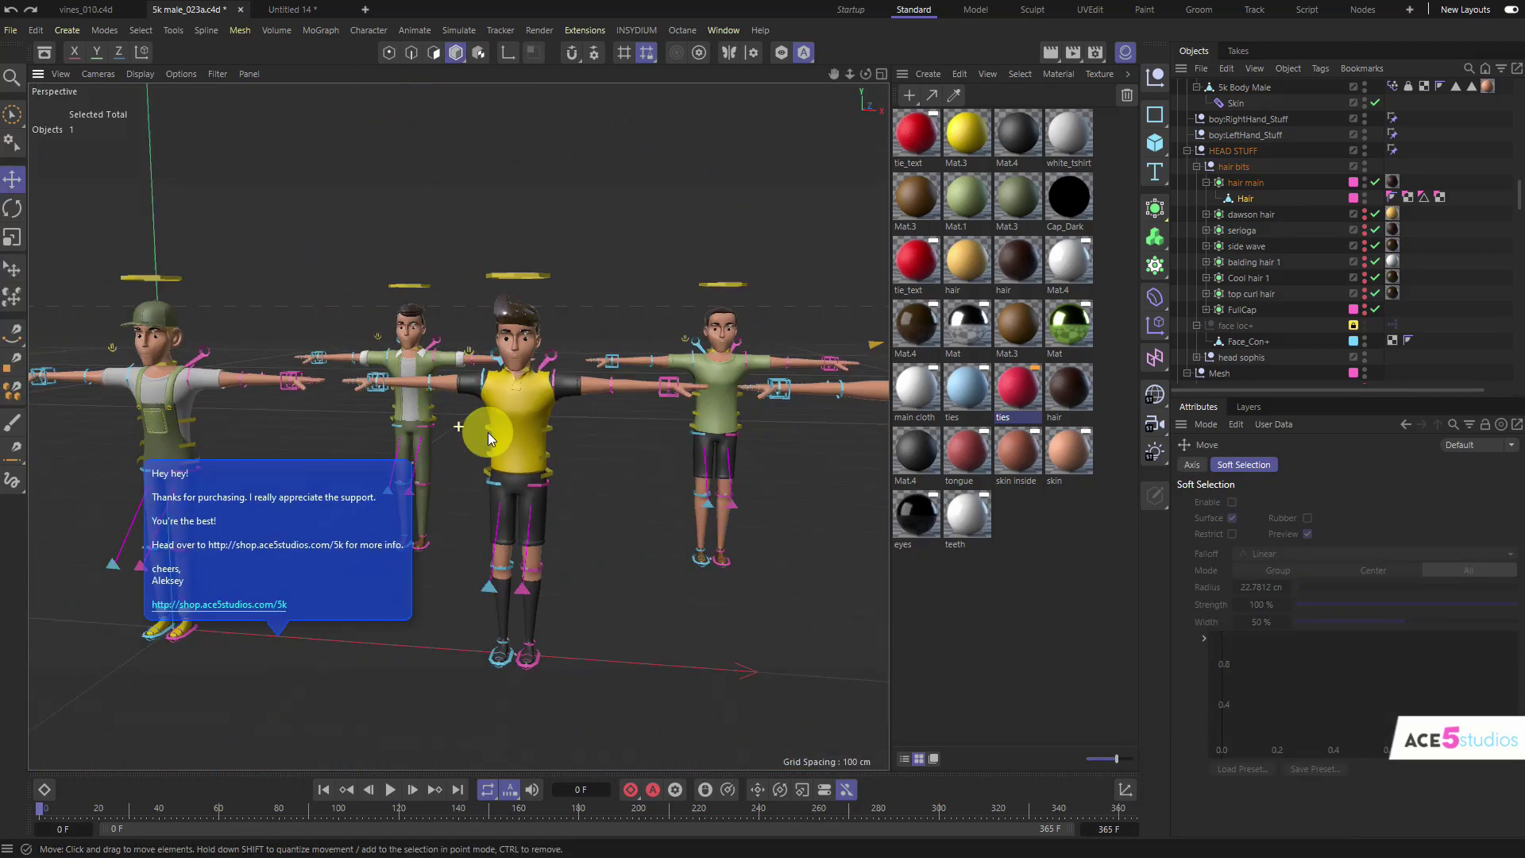
pyautogui.keyDown('alt'); pyautogui.moveTo(488, 432); pyautogui.dragTo(564, 378); pyautogui.keyUp('alt')
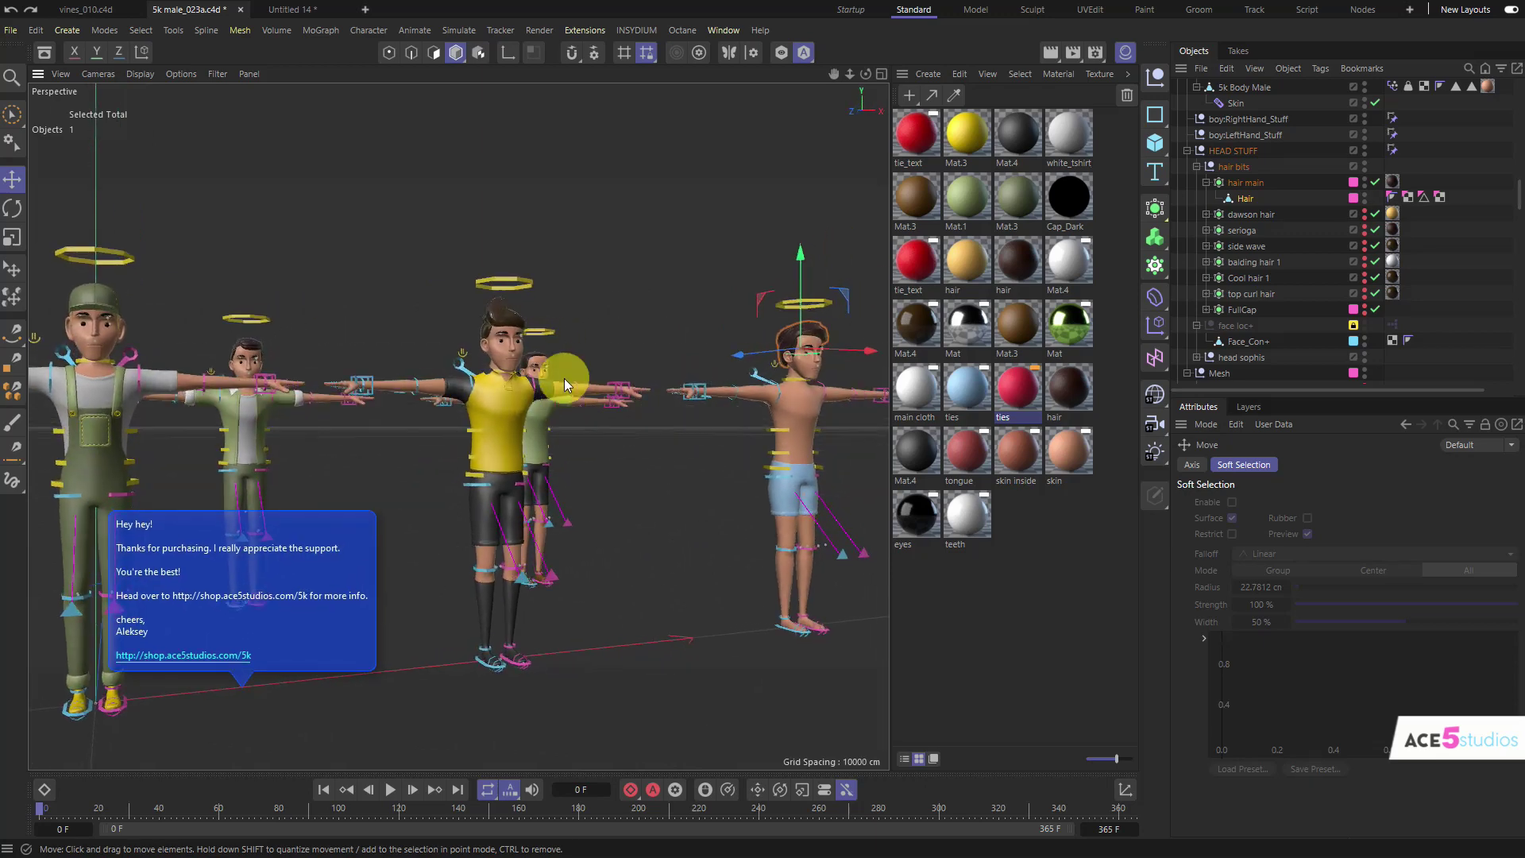
pyautogui.keyDown('alt'); pyautogui.moveTo(337, 383); pyautogui.dragTo(534, 402); pyautogui.keyUp('alt')
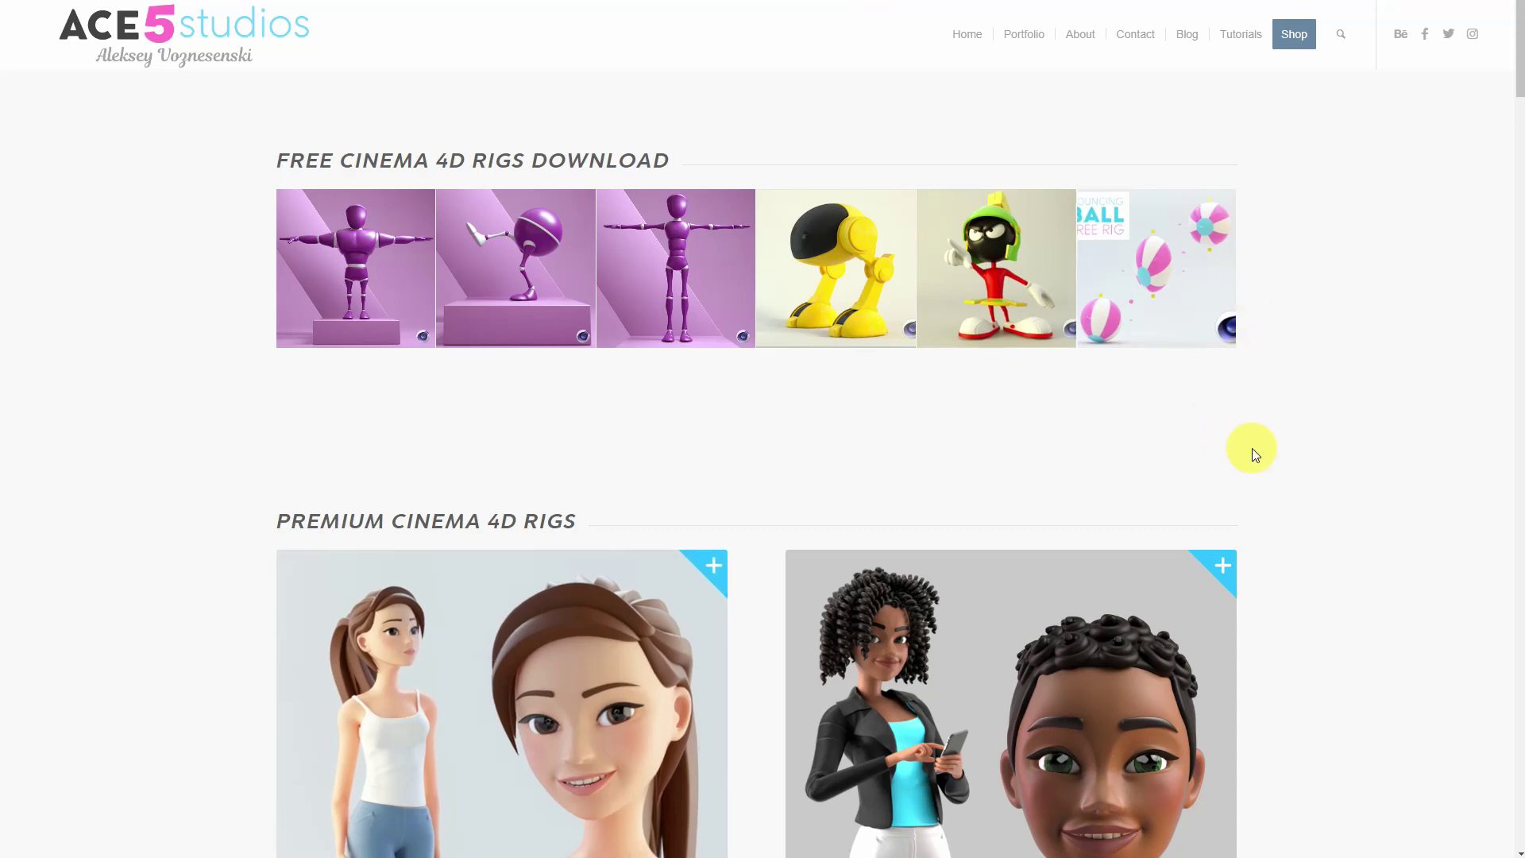
# Step: Switch to the ACE5studios shop page in the browser and look through its premium rigs, building kits and character packs
pyautogui.scroll(-4, 1293, 255)
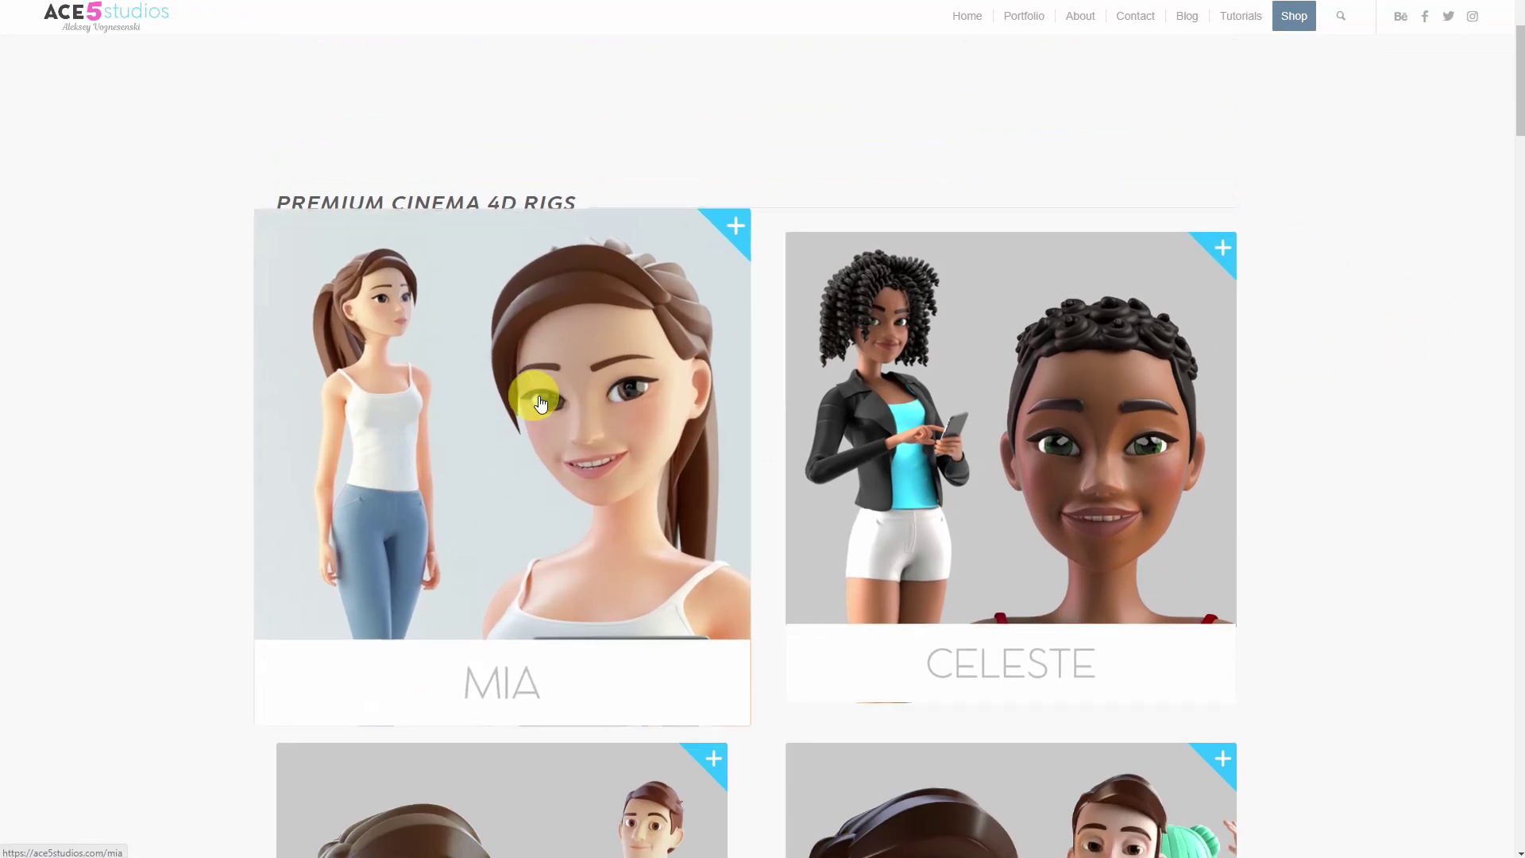
pyautogui.scroll(-1, 1204, 449)
pyautogui.scroll(-12, 1209, 454)
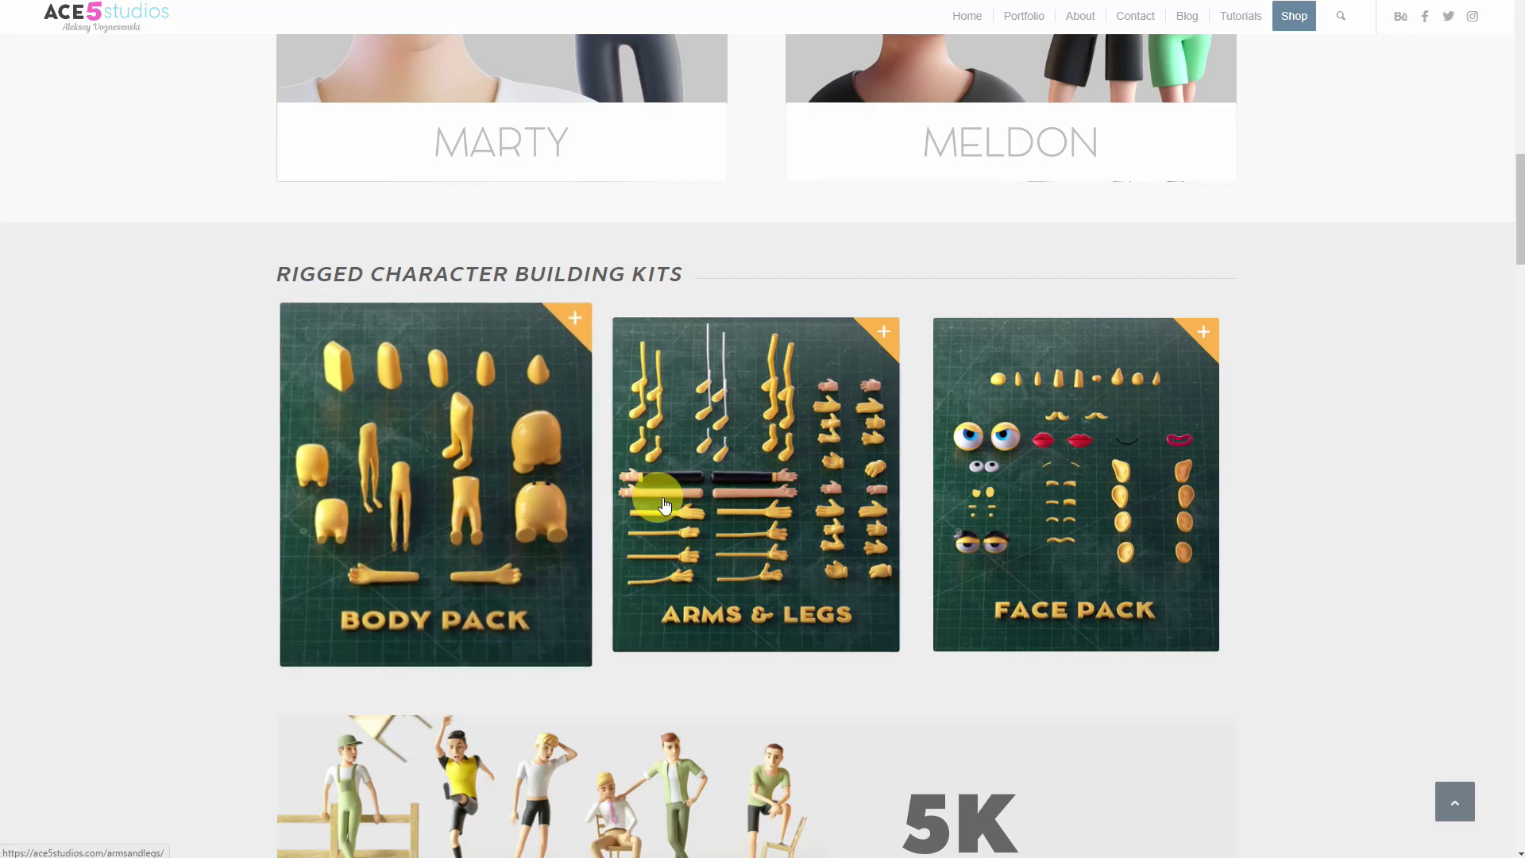
pyautogui.scroll(-2, 1128, 478)
pyautogui.scroll(-3, 1132, 496)
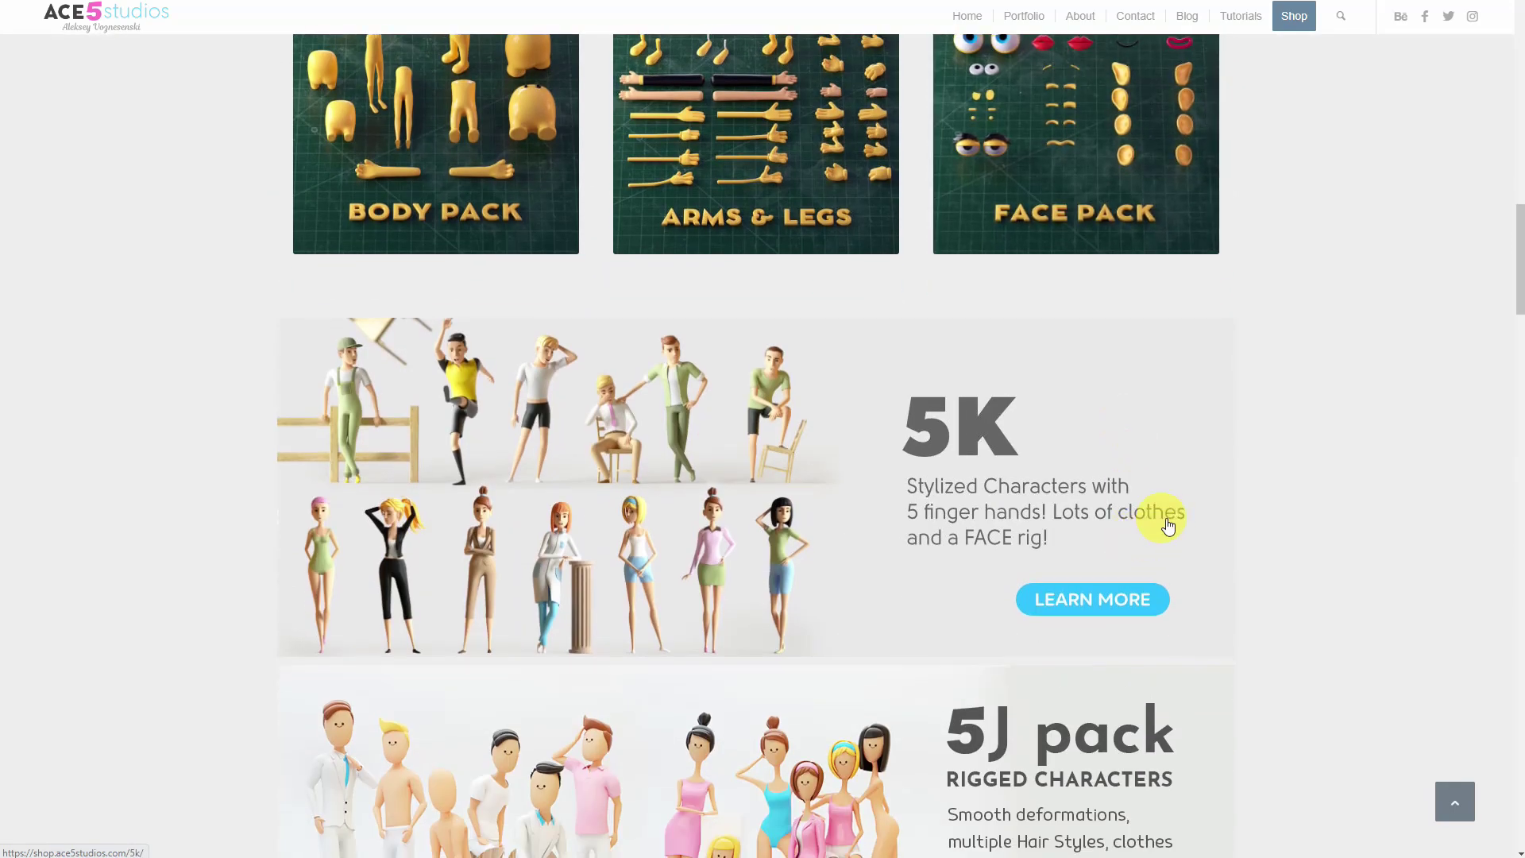
pyautogui.scroll(-3, 1168, 519)
pyautogui.scroll(-2, 1071, 592)
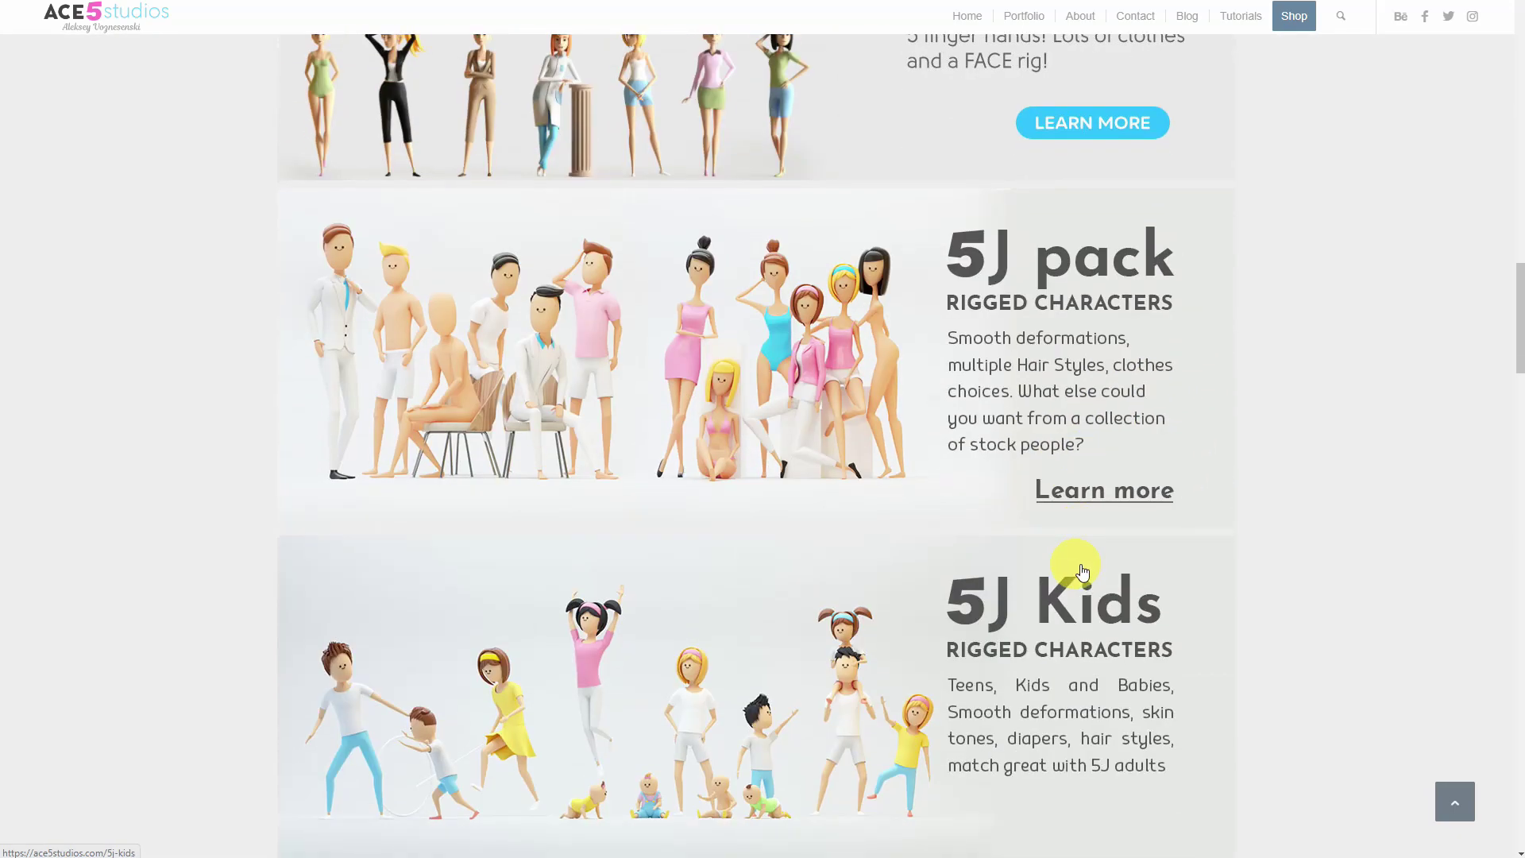
pyautogui.scroll(-4, 976, 506)
pyautogui.scroll(-3, 979, 506)
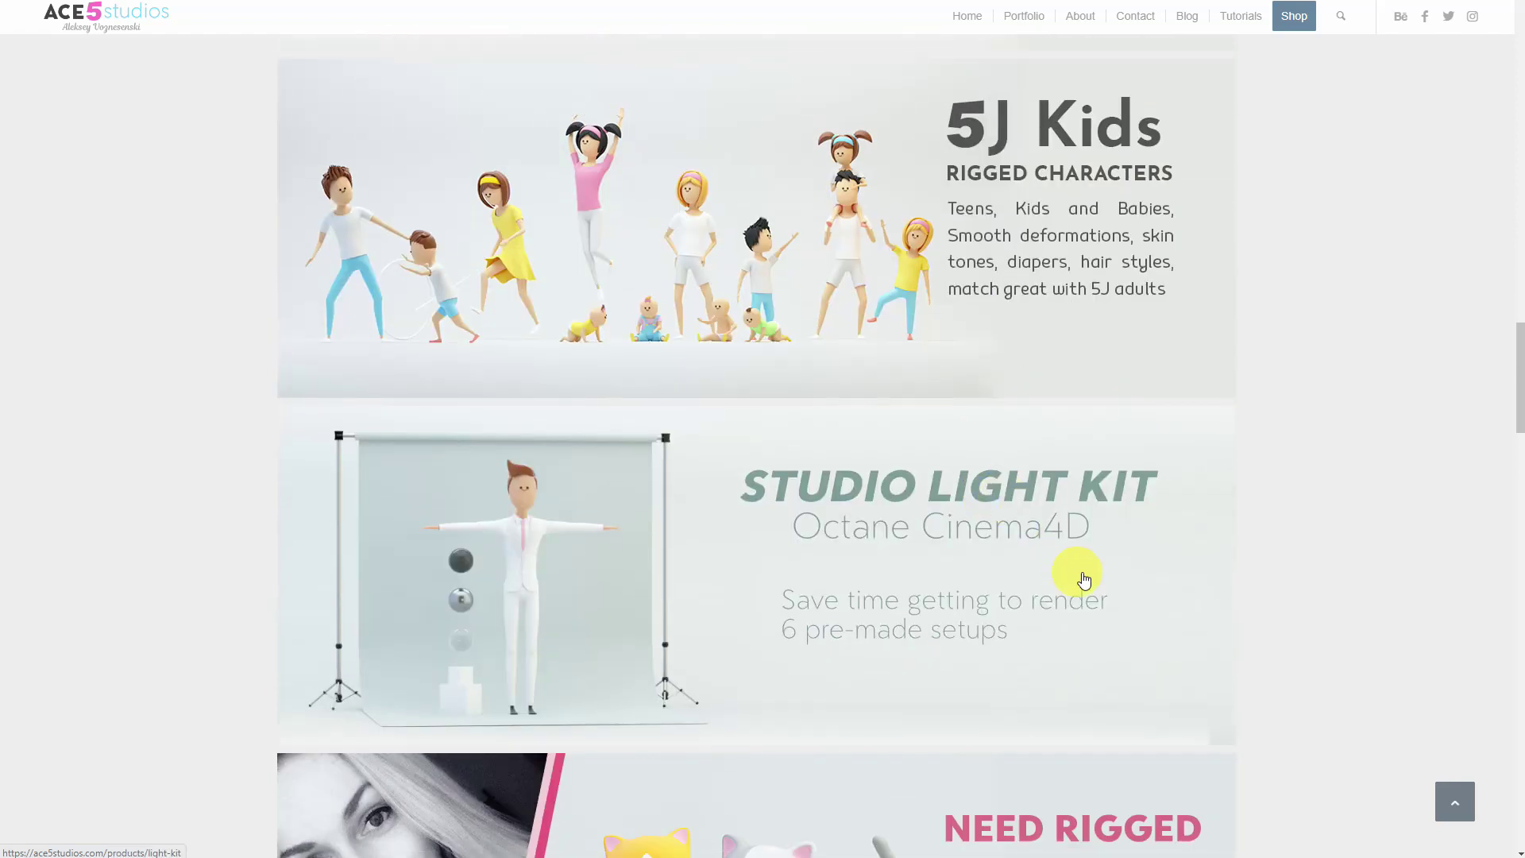
pyautogui.scroll(-5, 1239, 465)
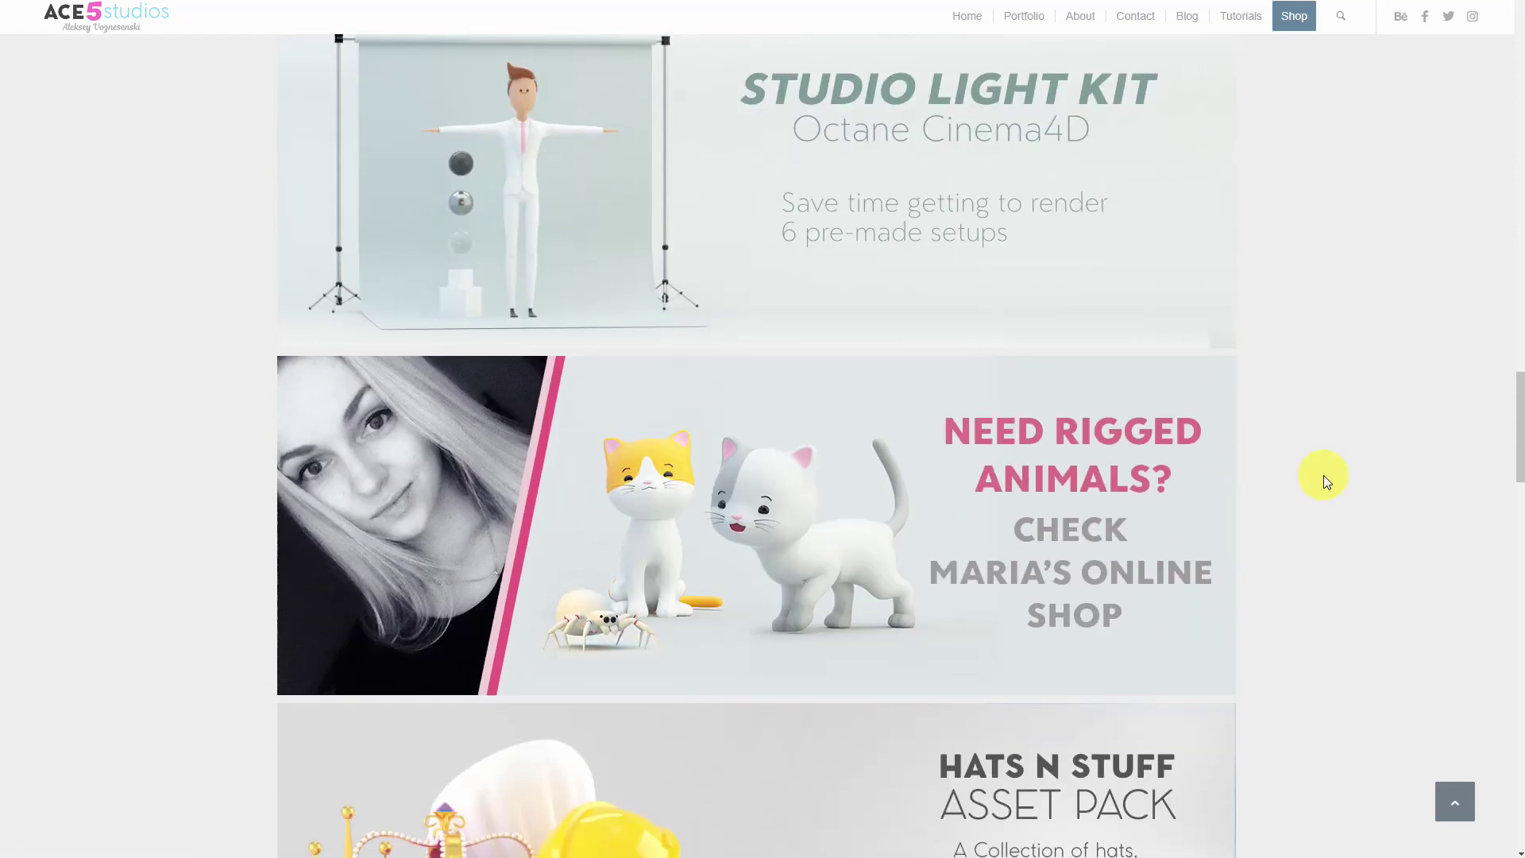
pyautogui.scroll(-4, 1350, 553)
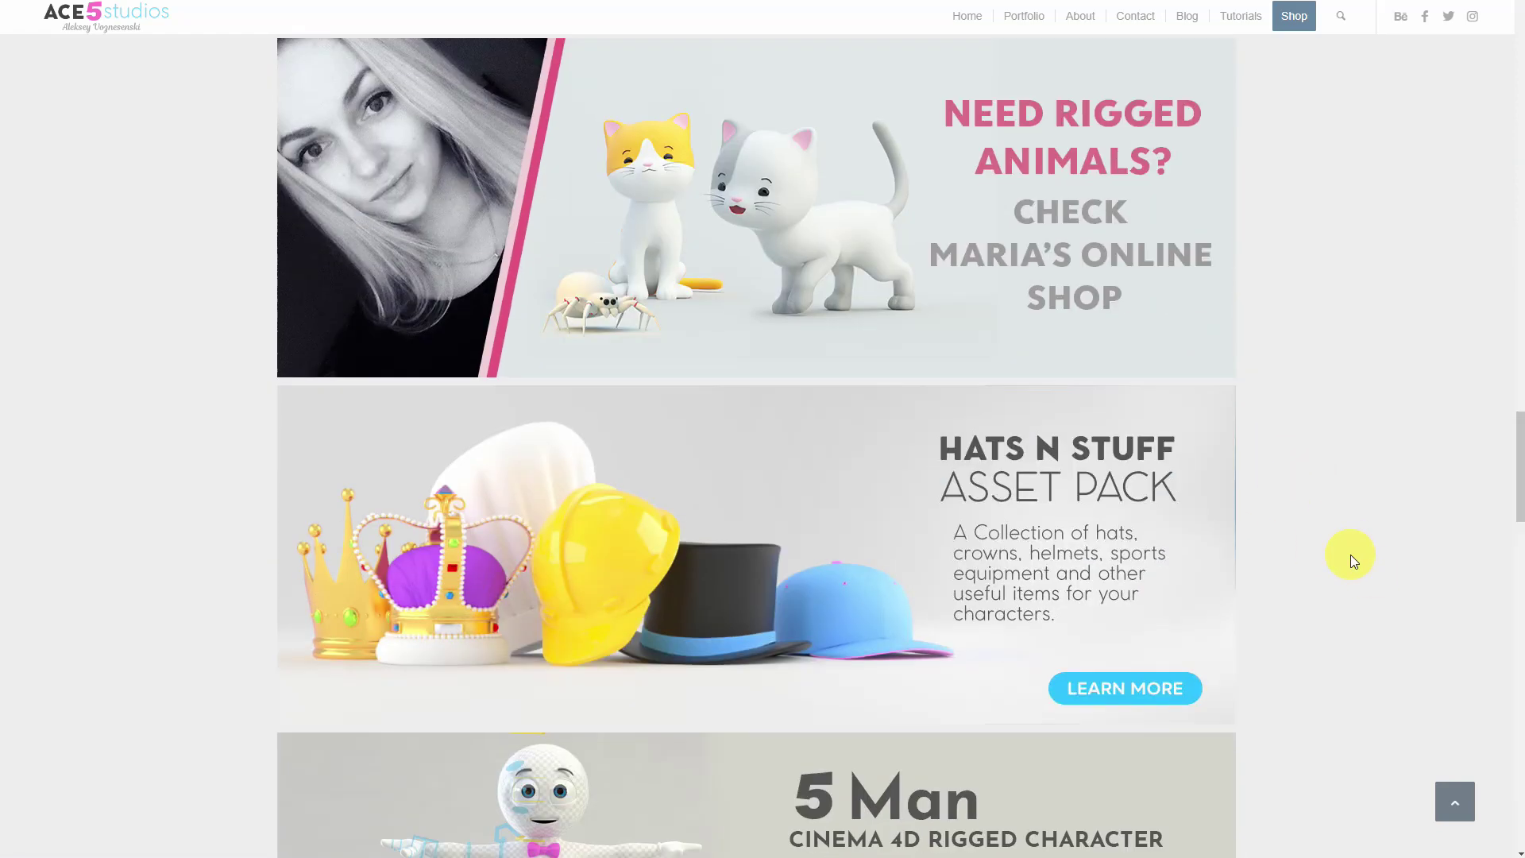
pyautogui.scroll(-9, 1176, 531)
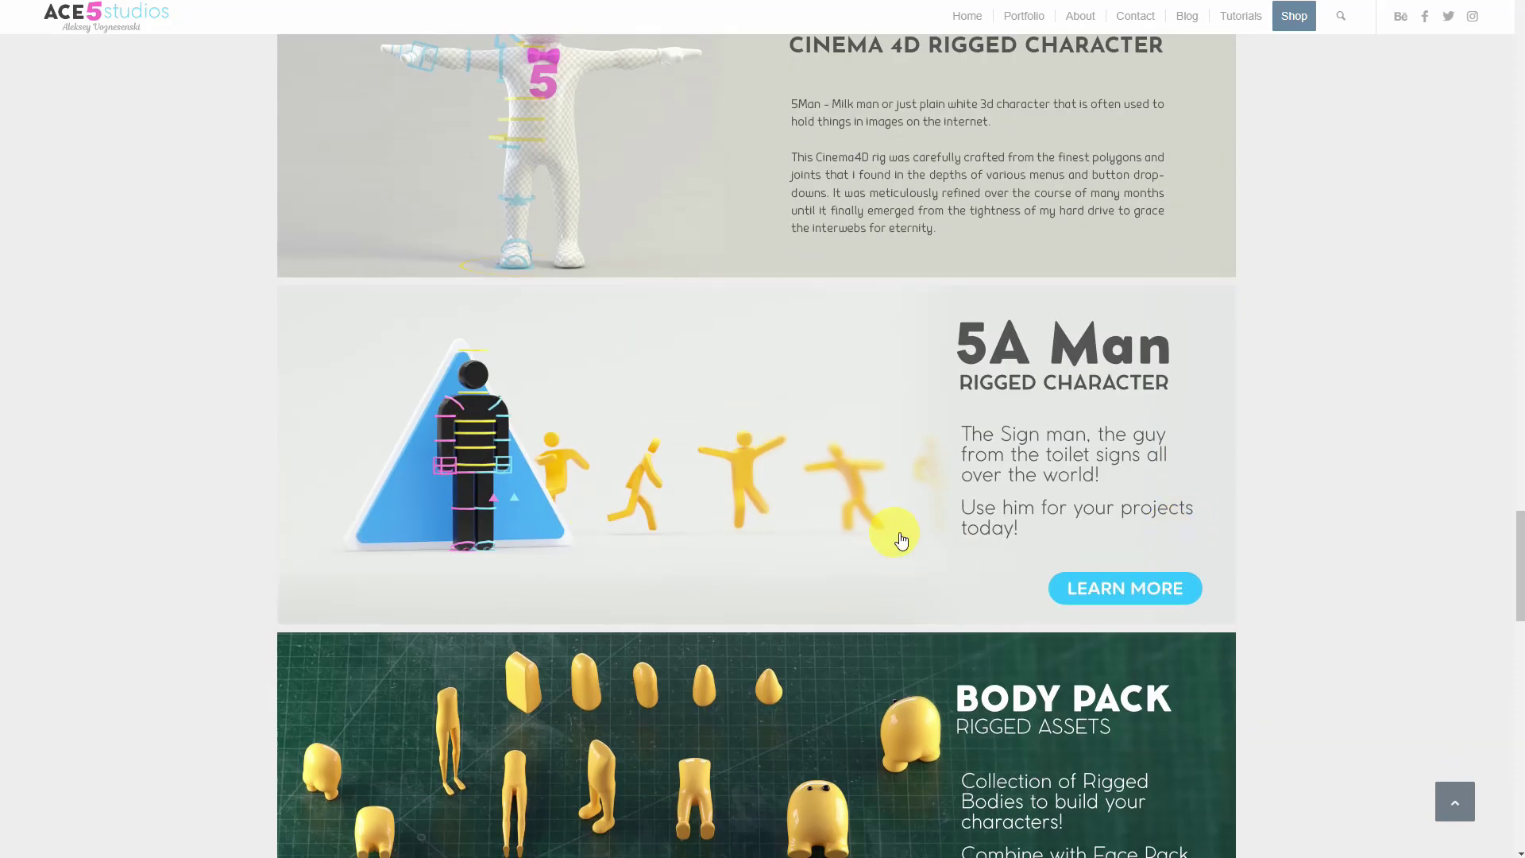
pyautogui.scroll(-3, 1057, 501)
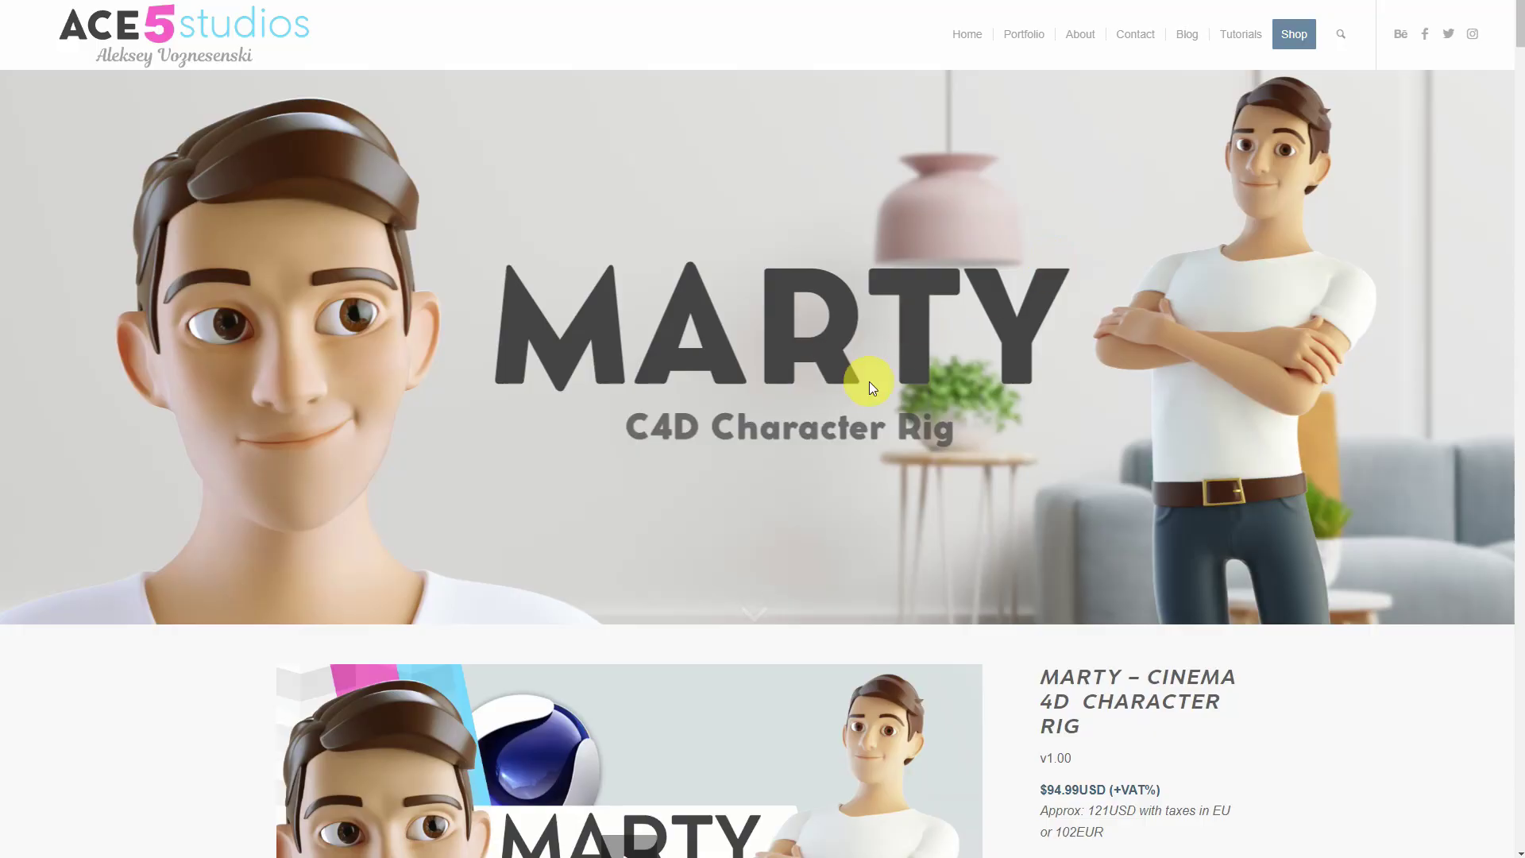
# Step: Look through the Marty character rig page, covering its licences, face rig, compatibility, poses and body controllers
pyautogui.scroll(-5, 1096, 443)
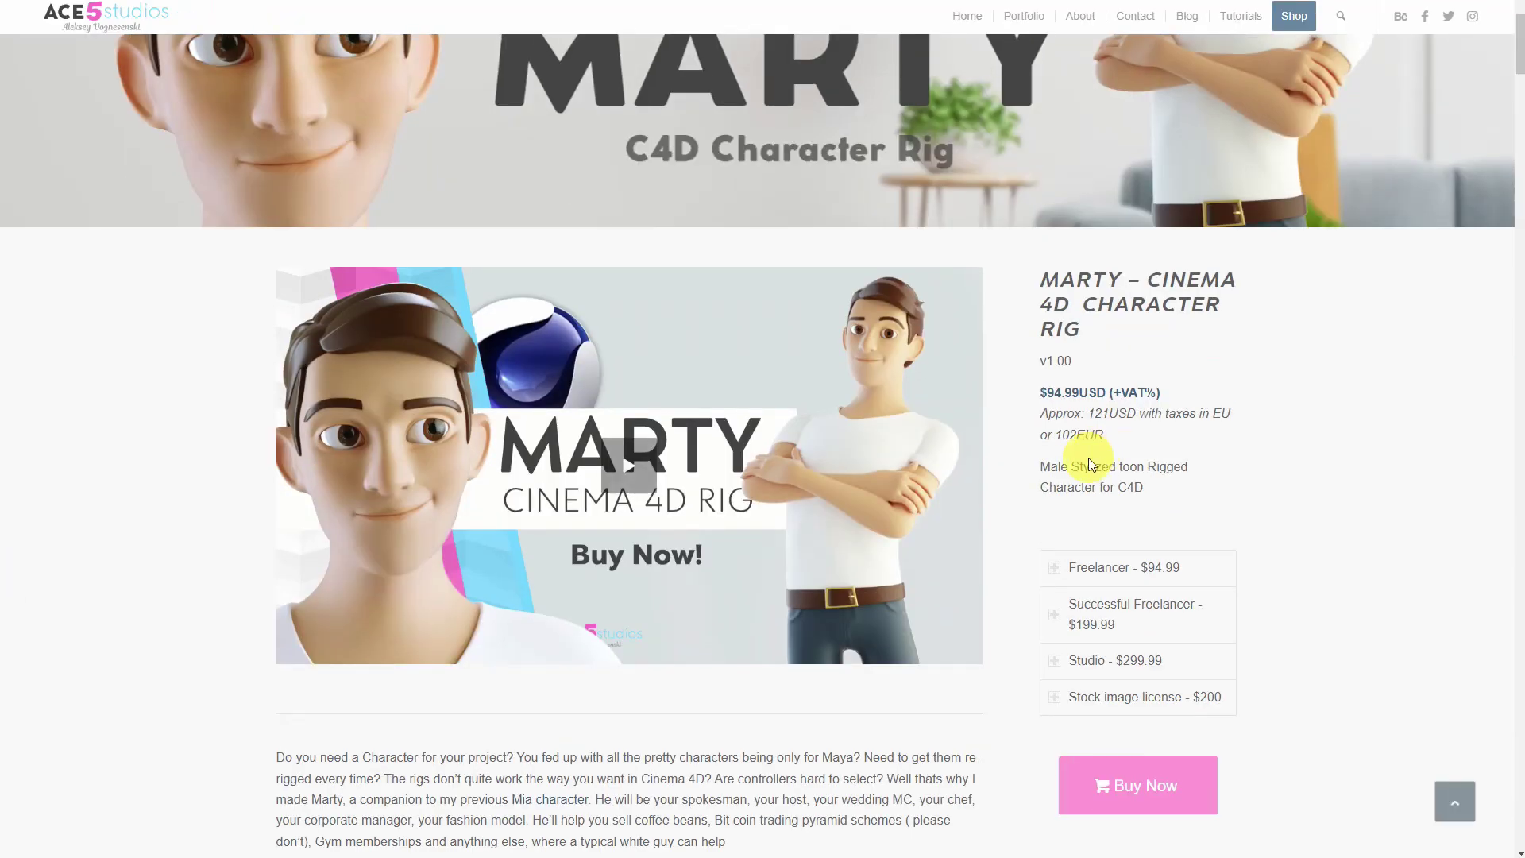
pyautogui.scroll(-11, 1106, 446)
pyautogui.scroll(-7, 619, 490)
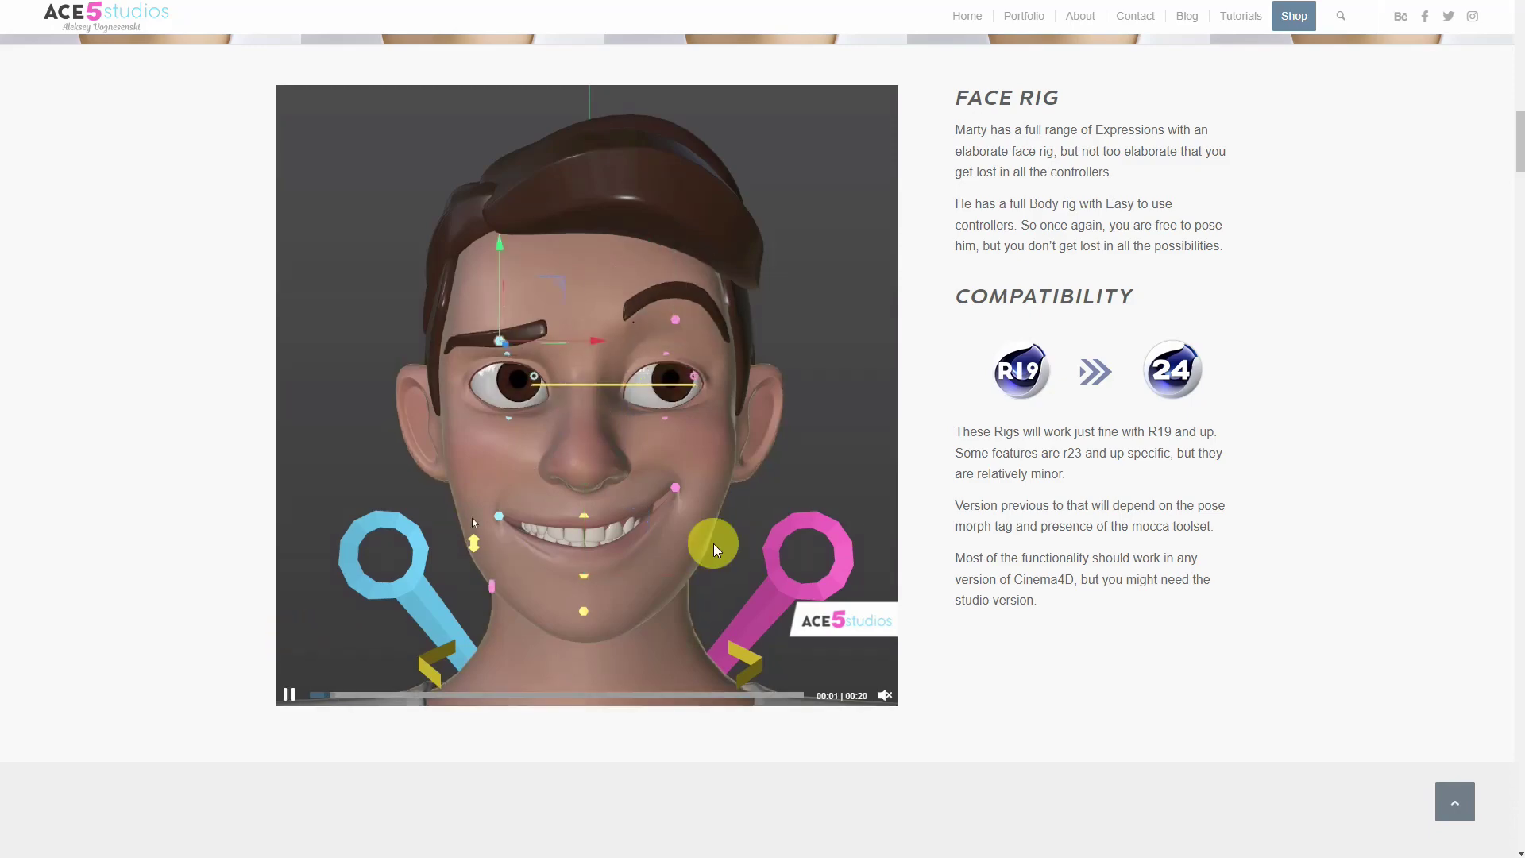
pyautogui.scroll(-4, 1101, 508)
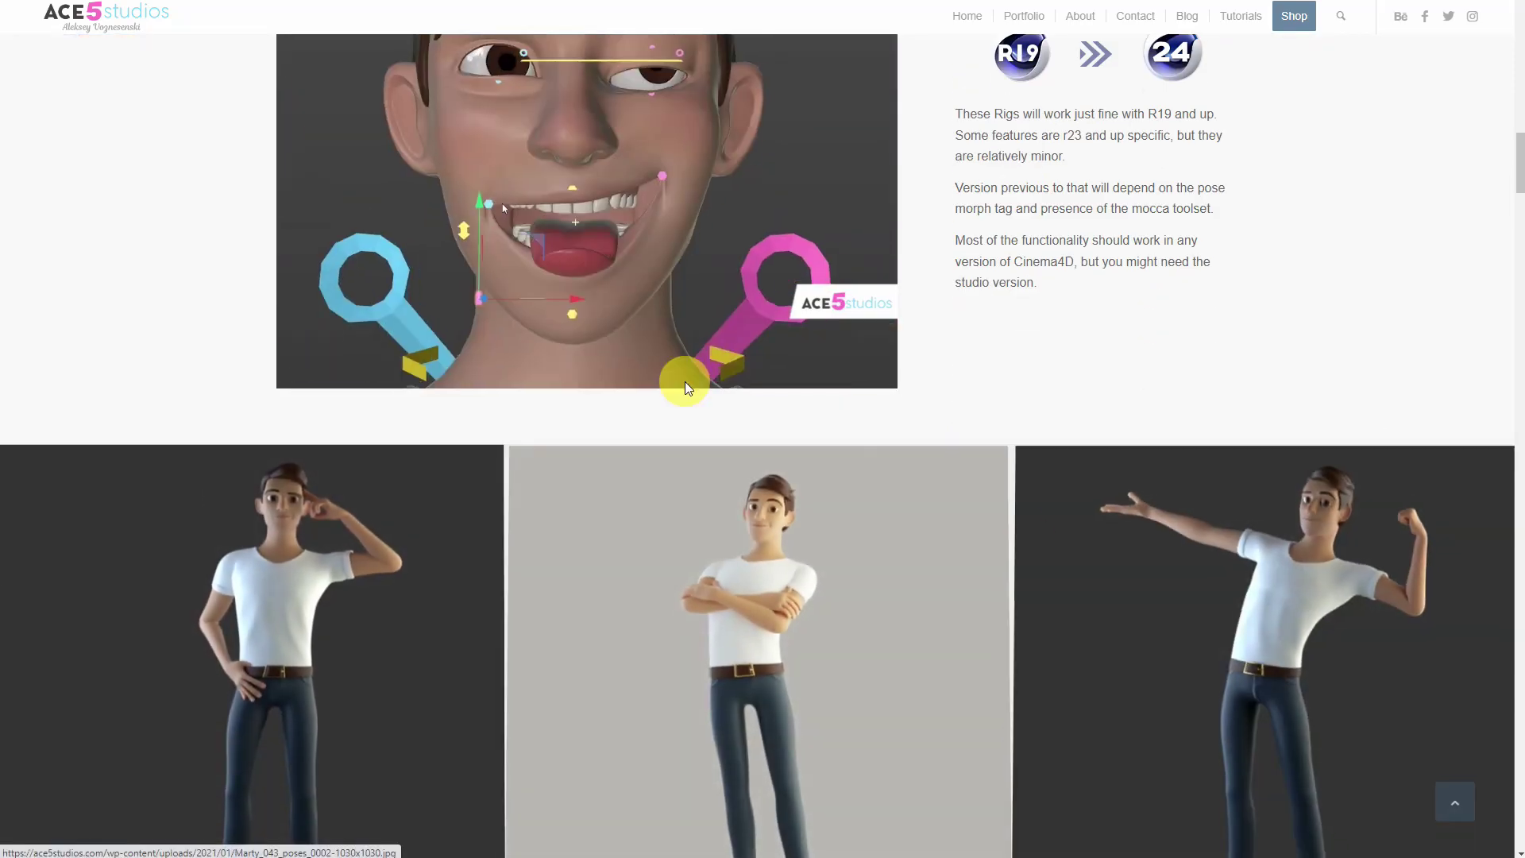
pyautogui.scroll(-10, 1197, 493)
pyautogui.scroll(-13, 1196, 492)
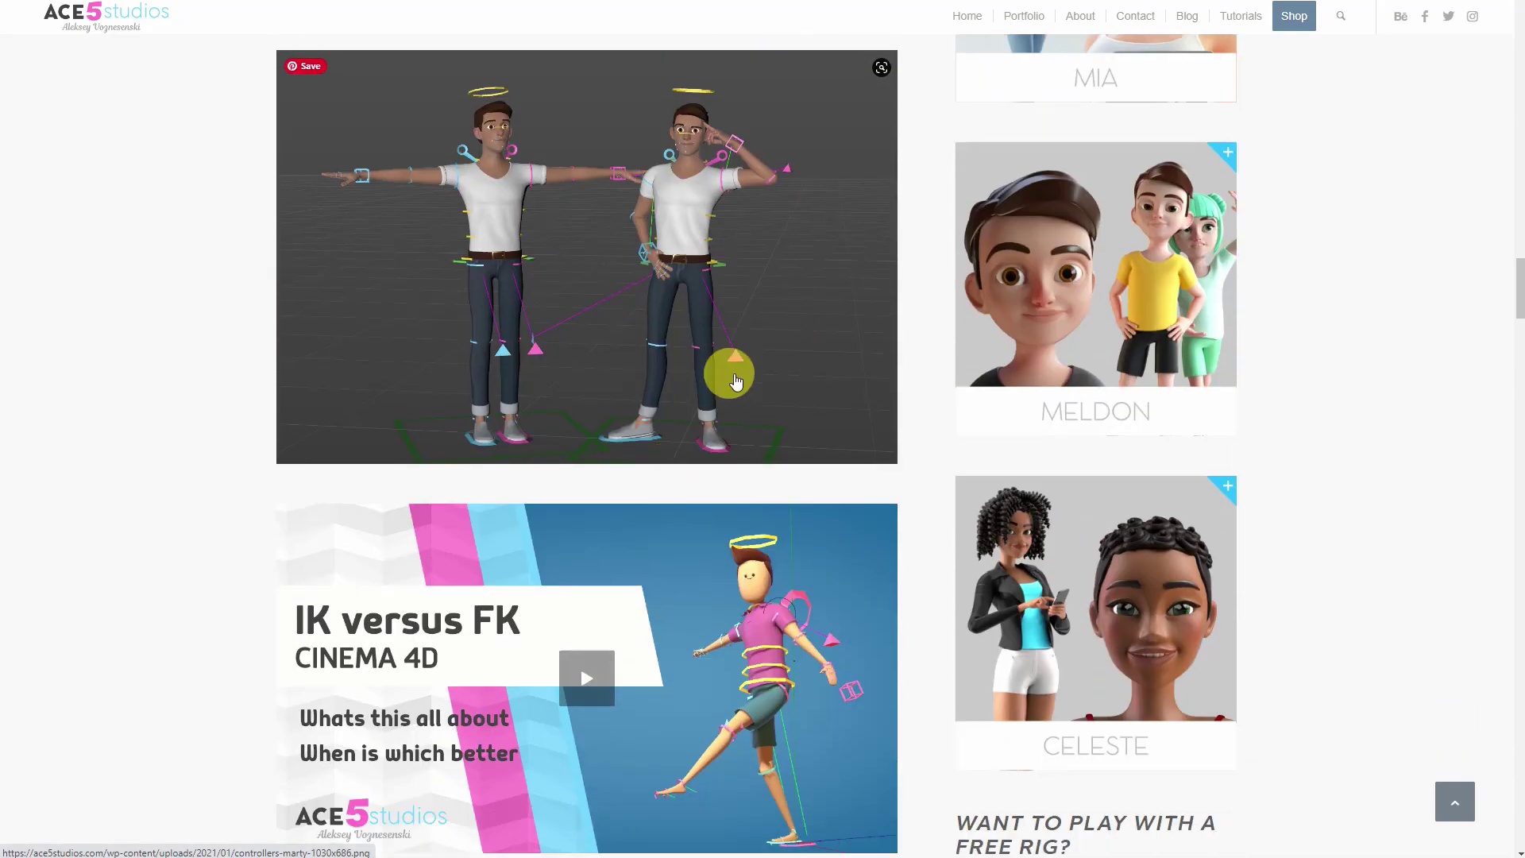
pyautogui.scroll(-1, 736, 381)
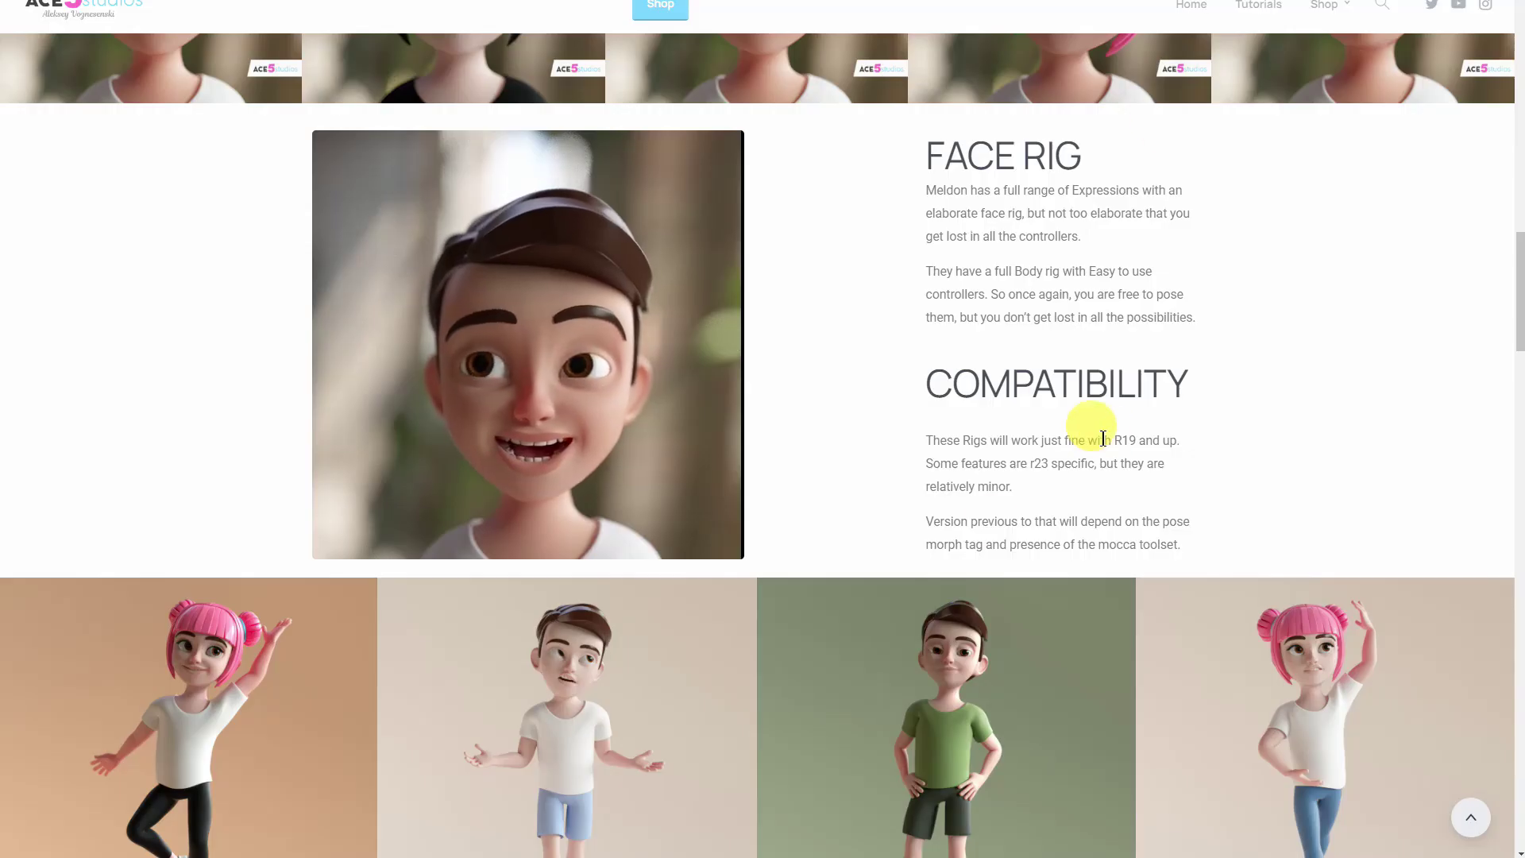
# Step: Review the Meldon and Missy rig page from the face rig section back up to the header
pyautogui.scroll(2, 1001, 473)
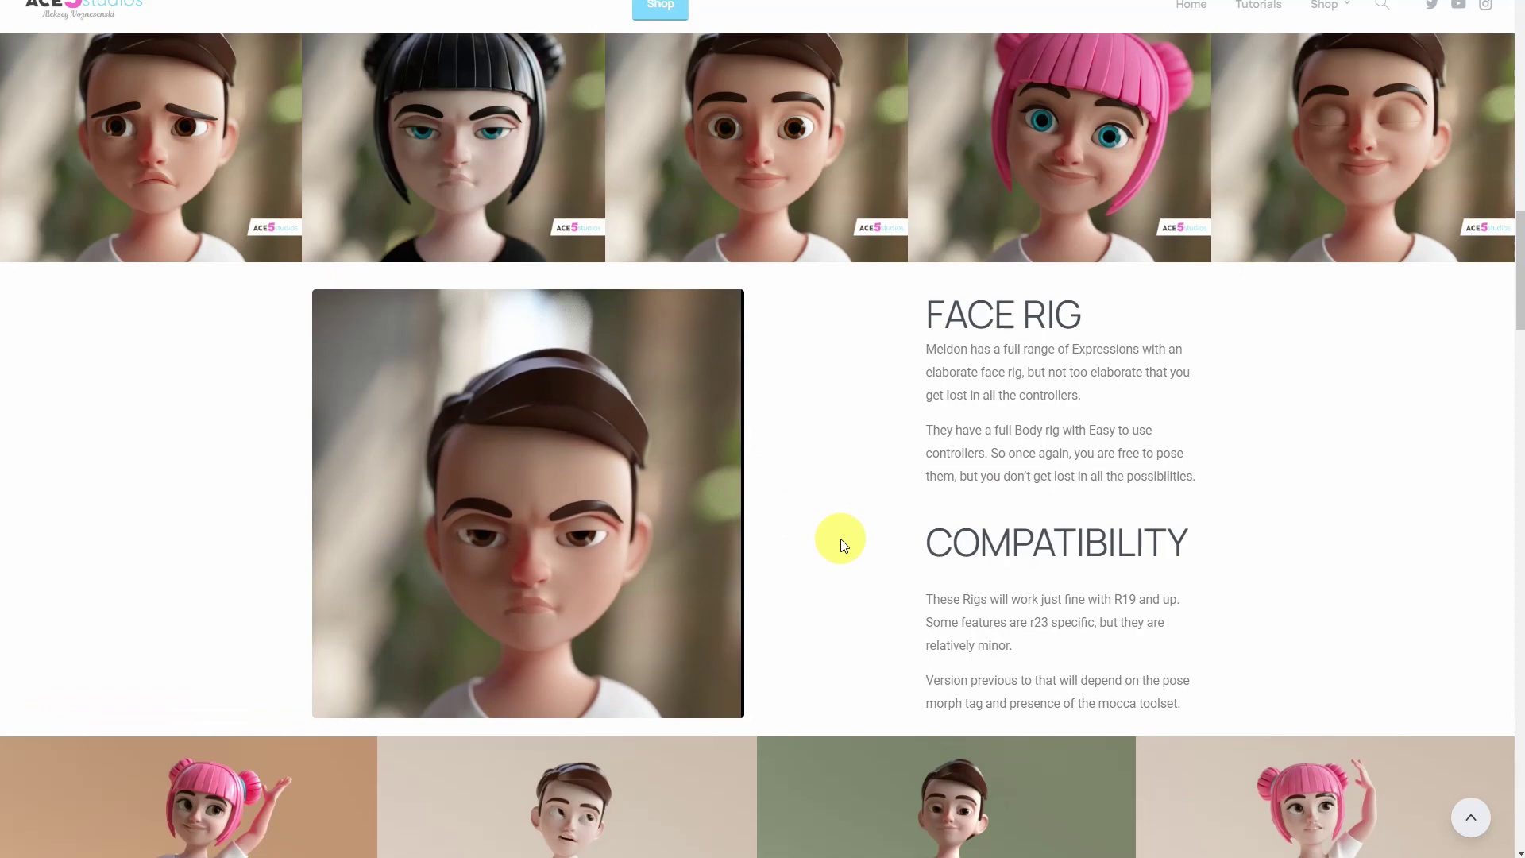
pyautogui.scroll(5, 840, 538)
pyautogui.scroll(10, 847, 547)
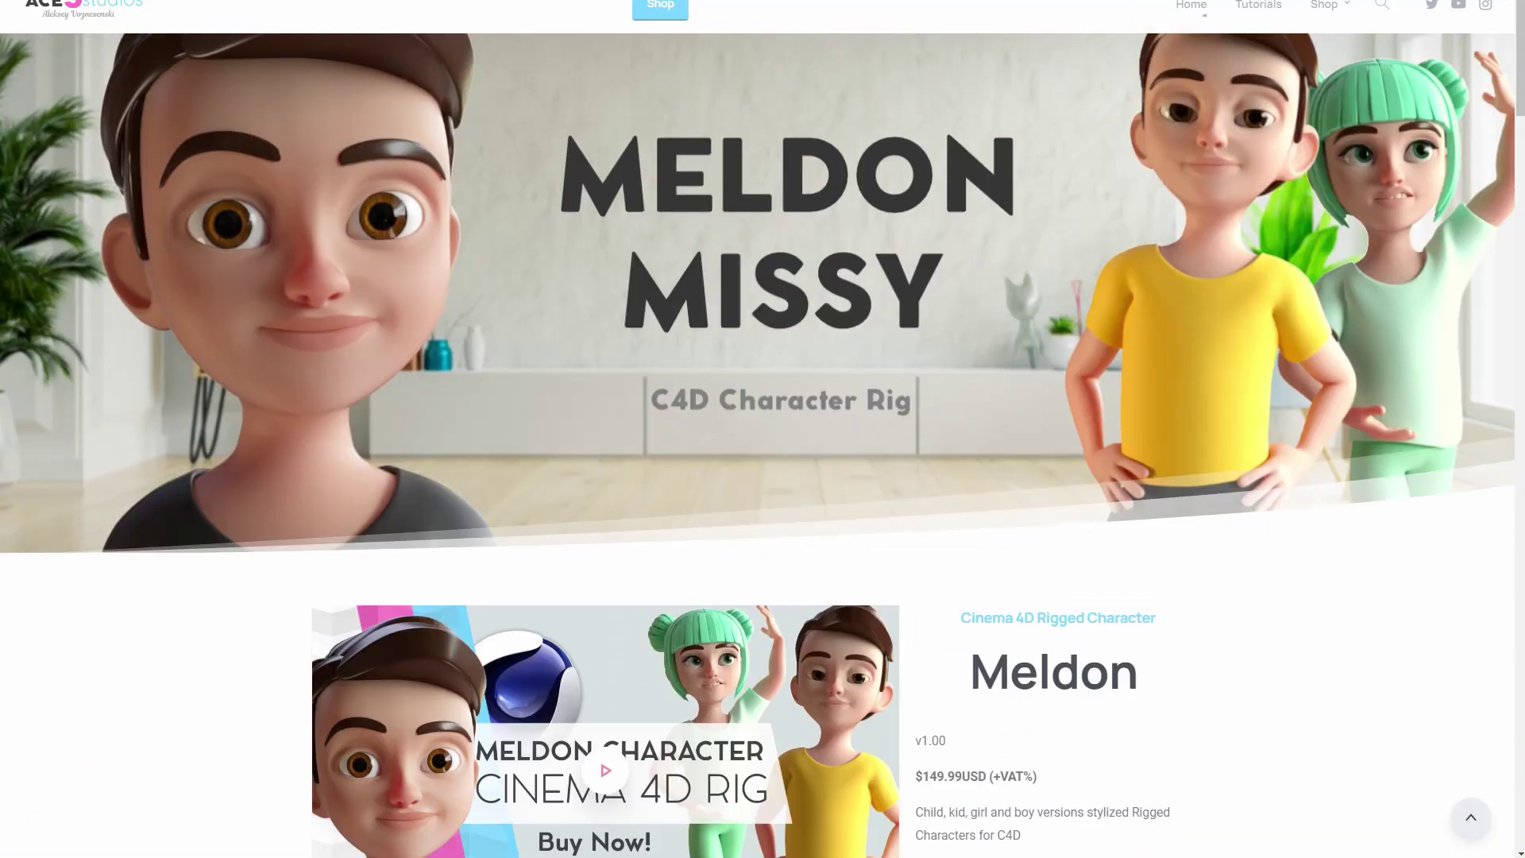
pyautogui.scroll(1, 1145, 194)
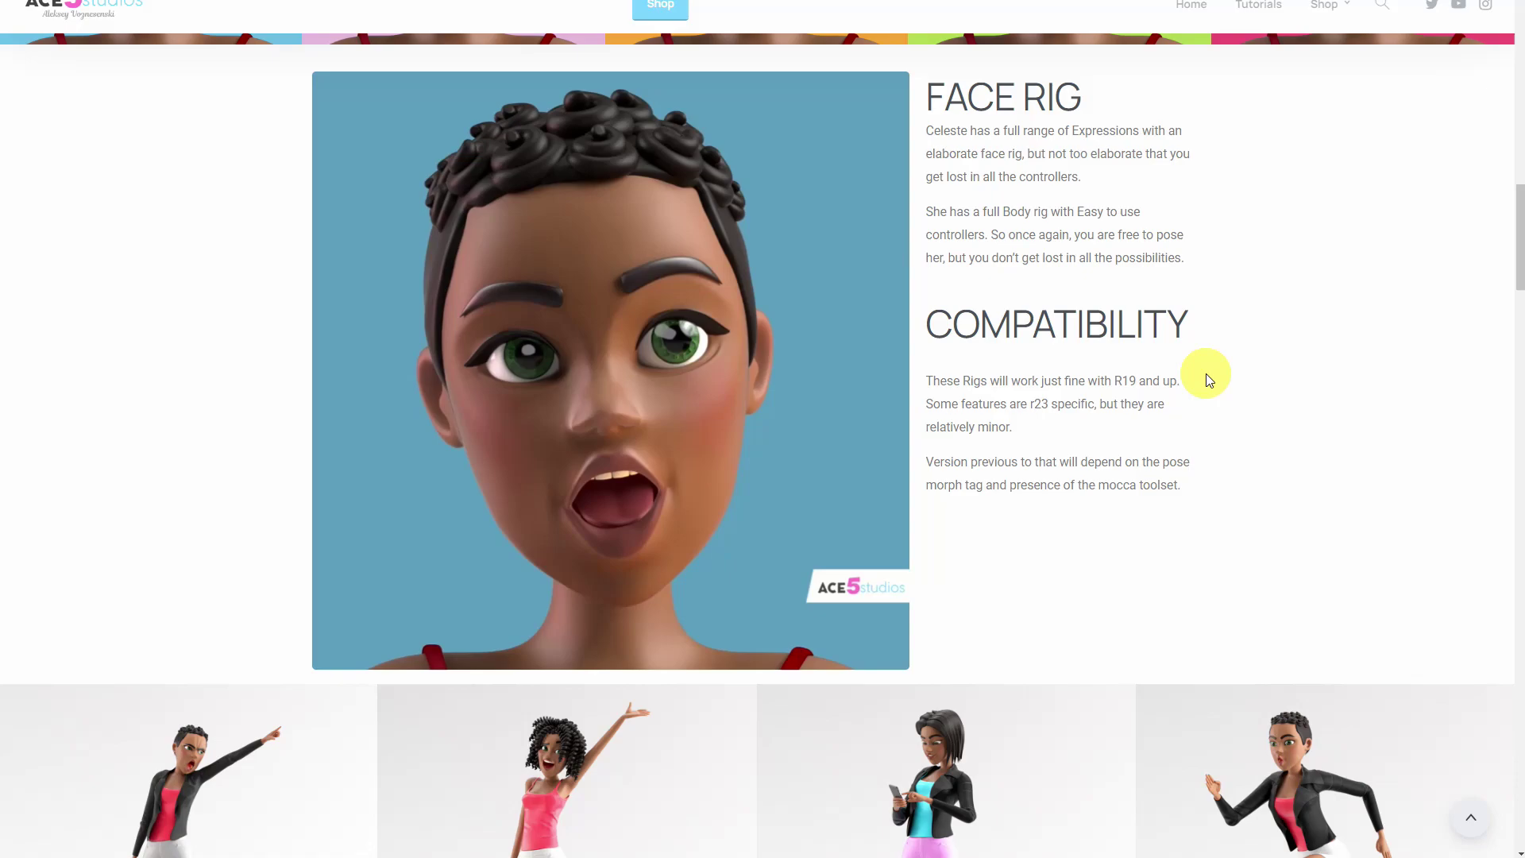
# Step: Review the Celeste rig page, covering its face rig, expressions and licence options
pyautogui.scroll(5, 1206, 375)
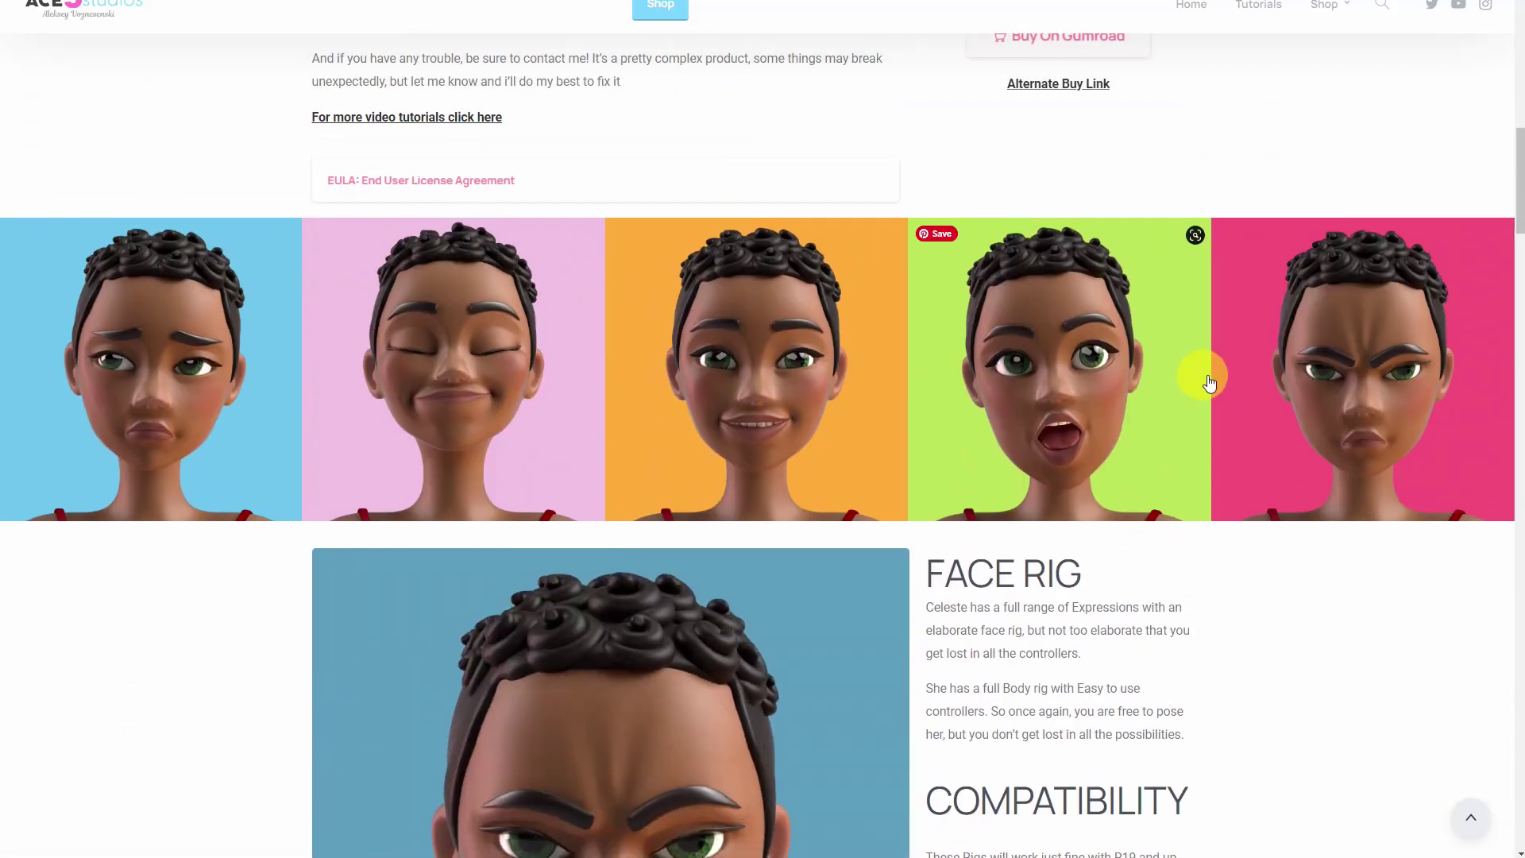
pyautogui.scroll(10, 1209, 384)
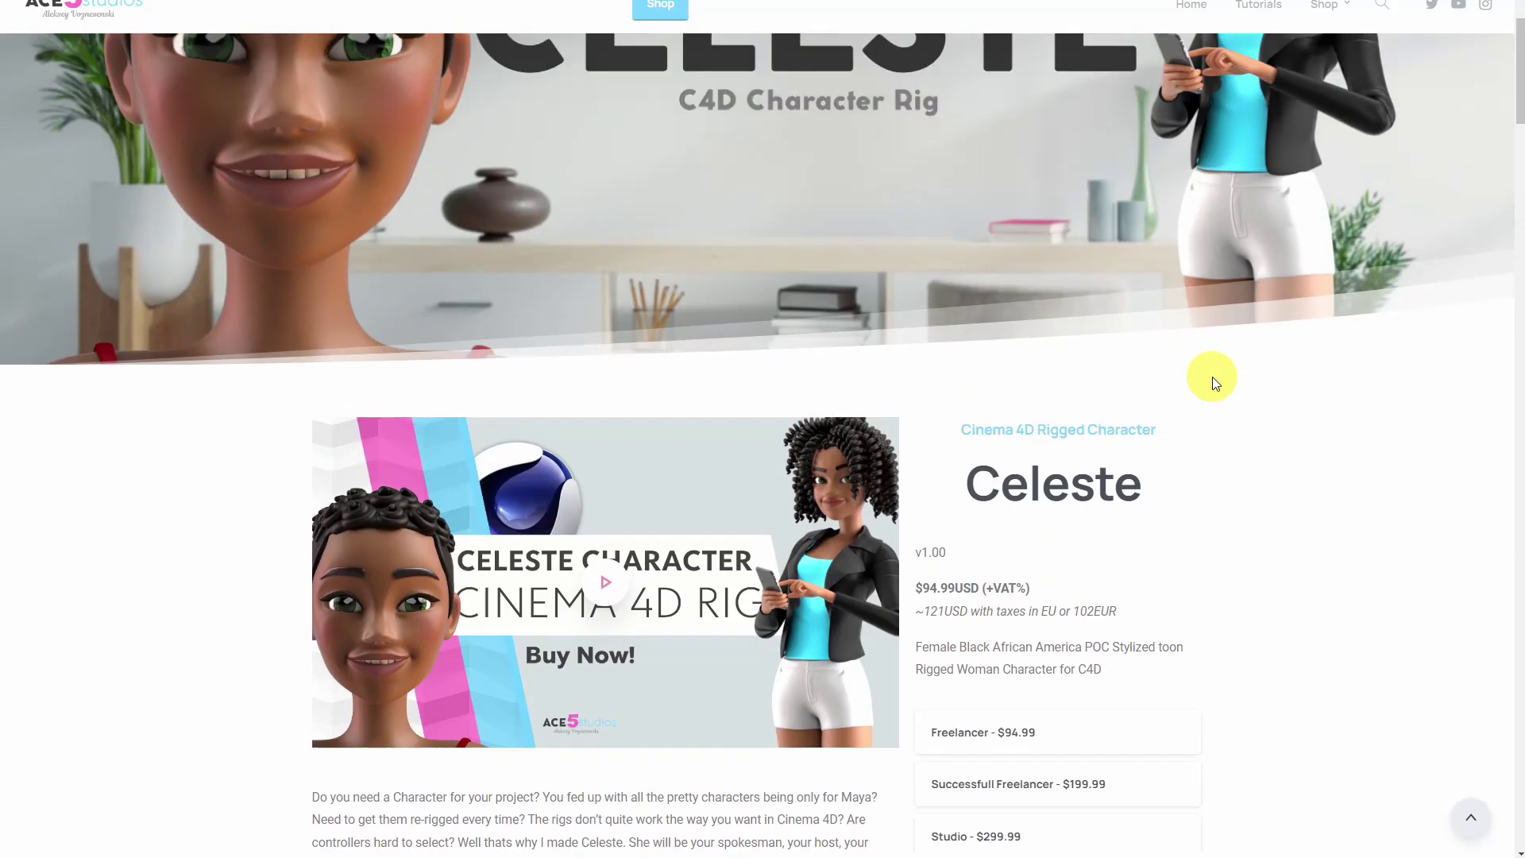
pyautogui.scroll(-20, 1212, 377)
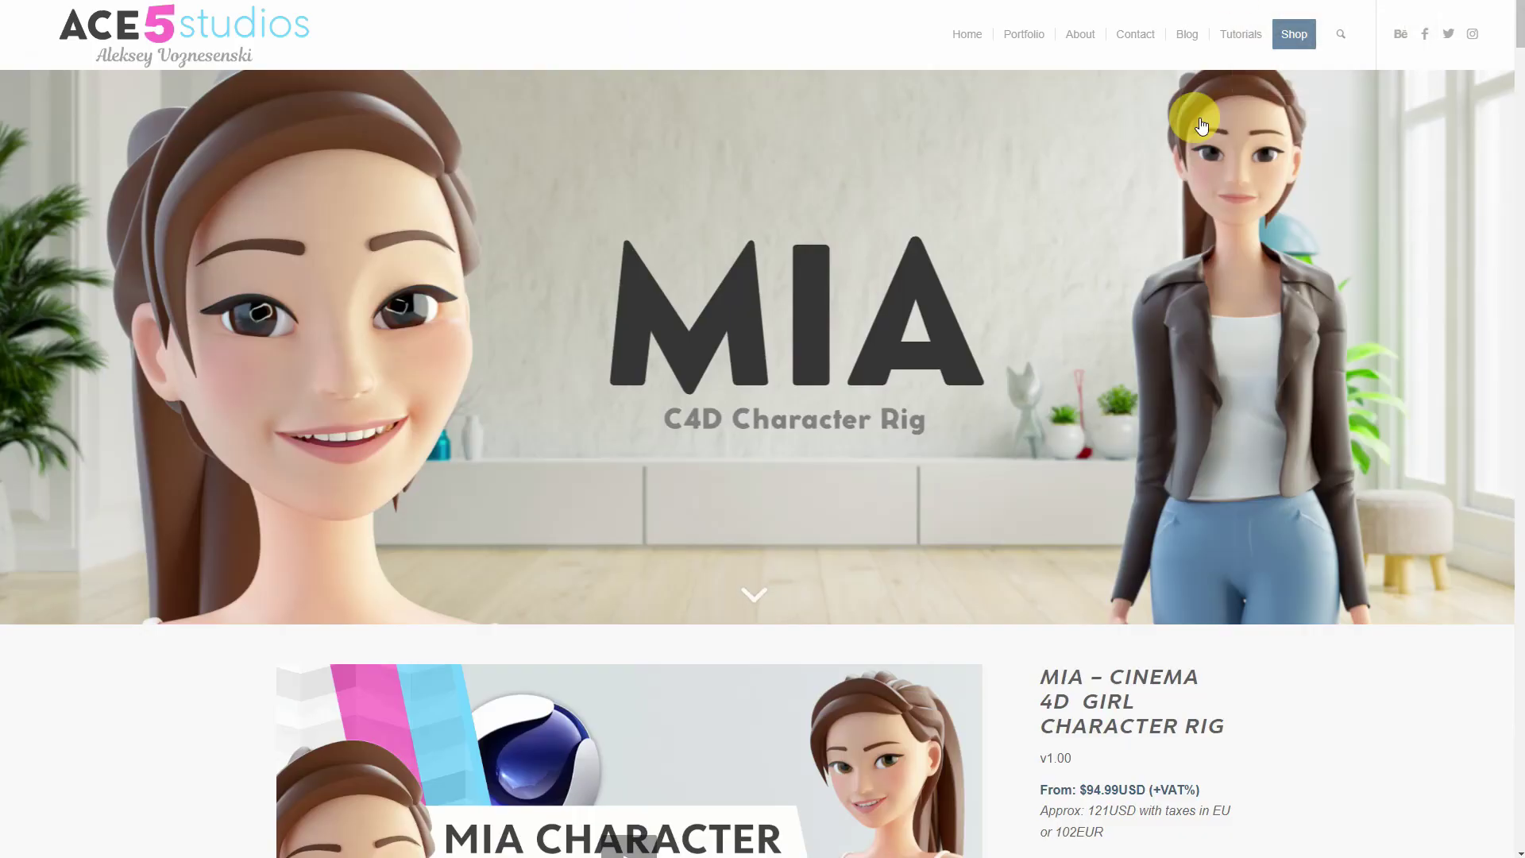
# Step: Look through the Mia rig page and skip ahead in its face rig demo video
pyautogui.scroll(-12, 1196, 306)
pyautogui.scroll(-6, 1202, 310)
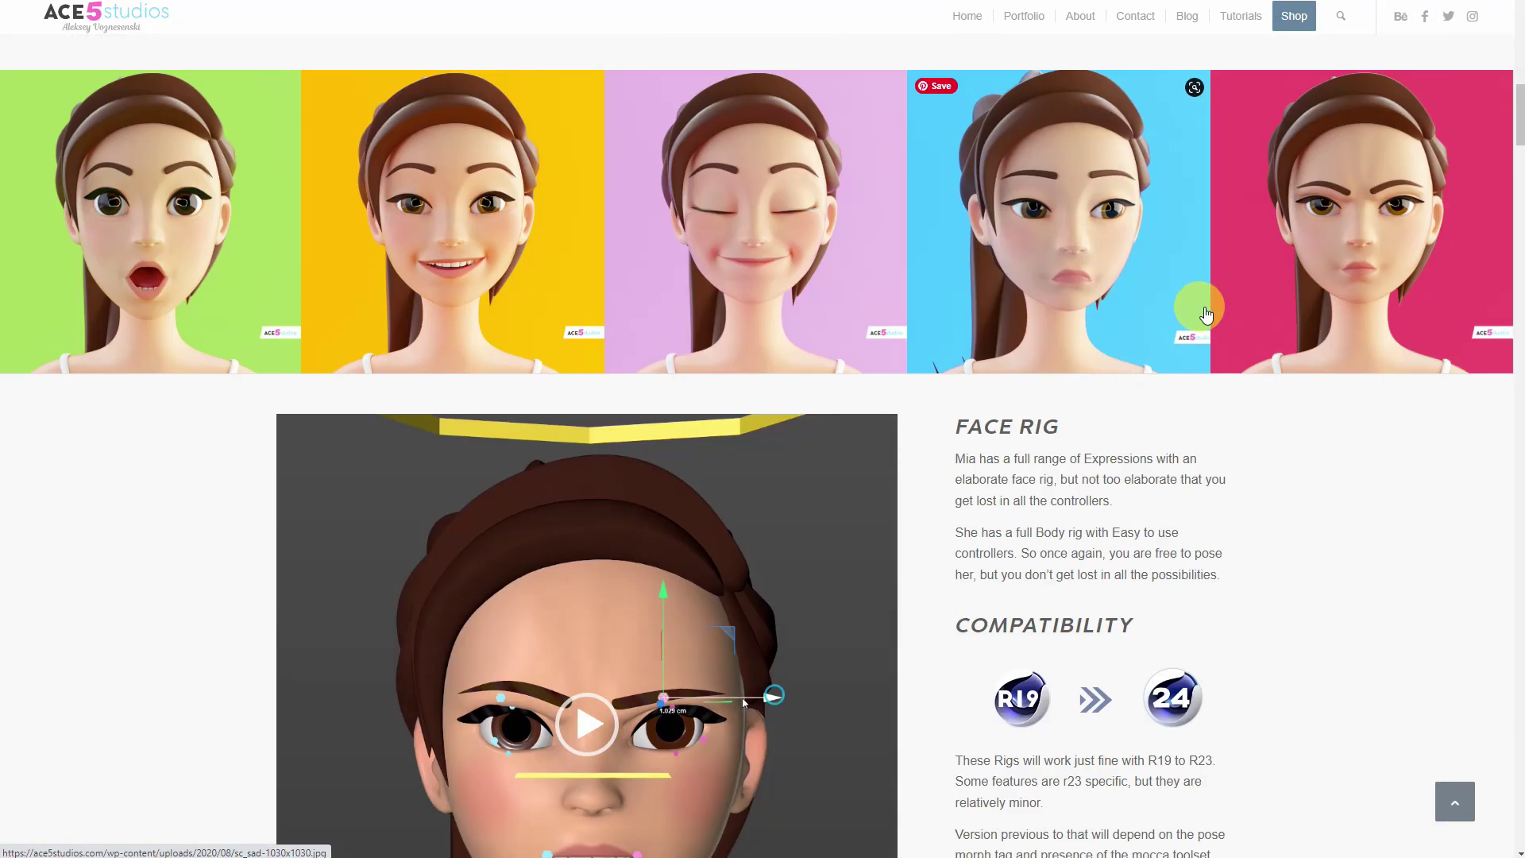
pyautogui.scroll(-5, 1205, 314)
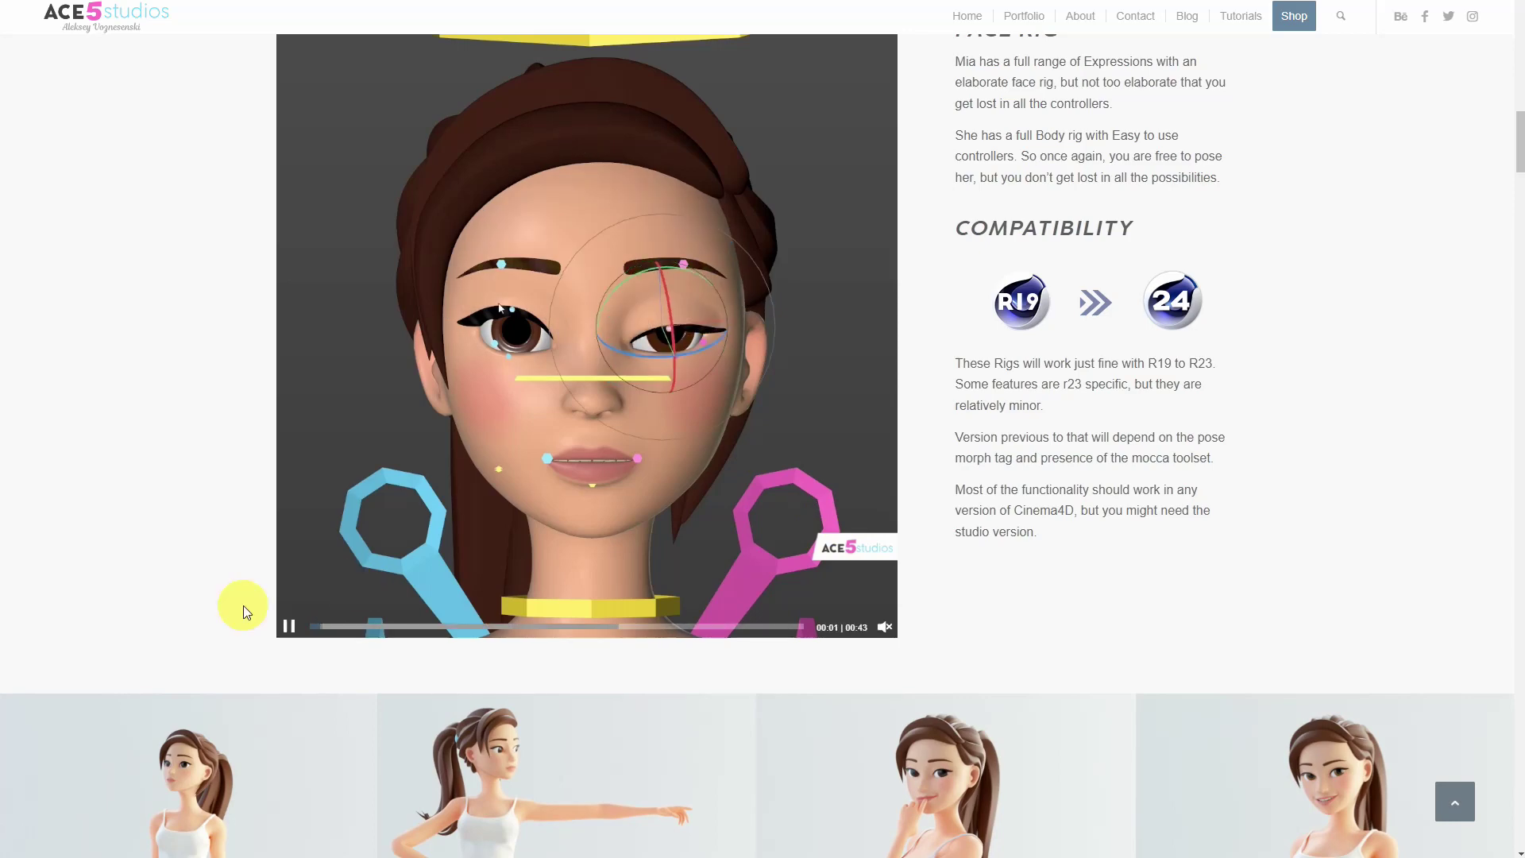
pyautogui.click(466, 627)
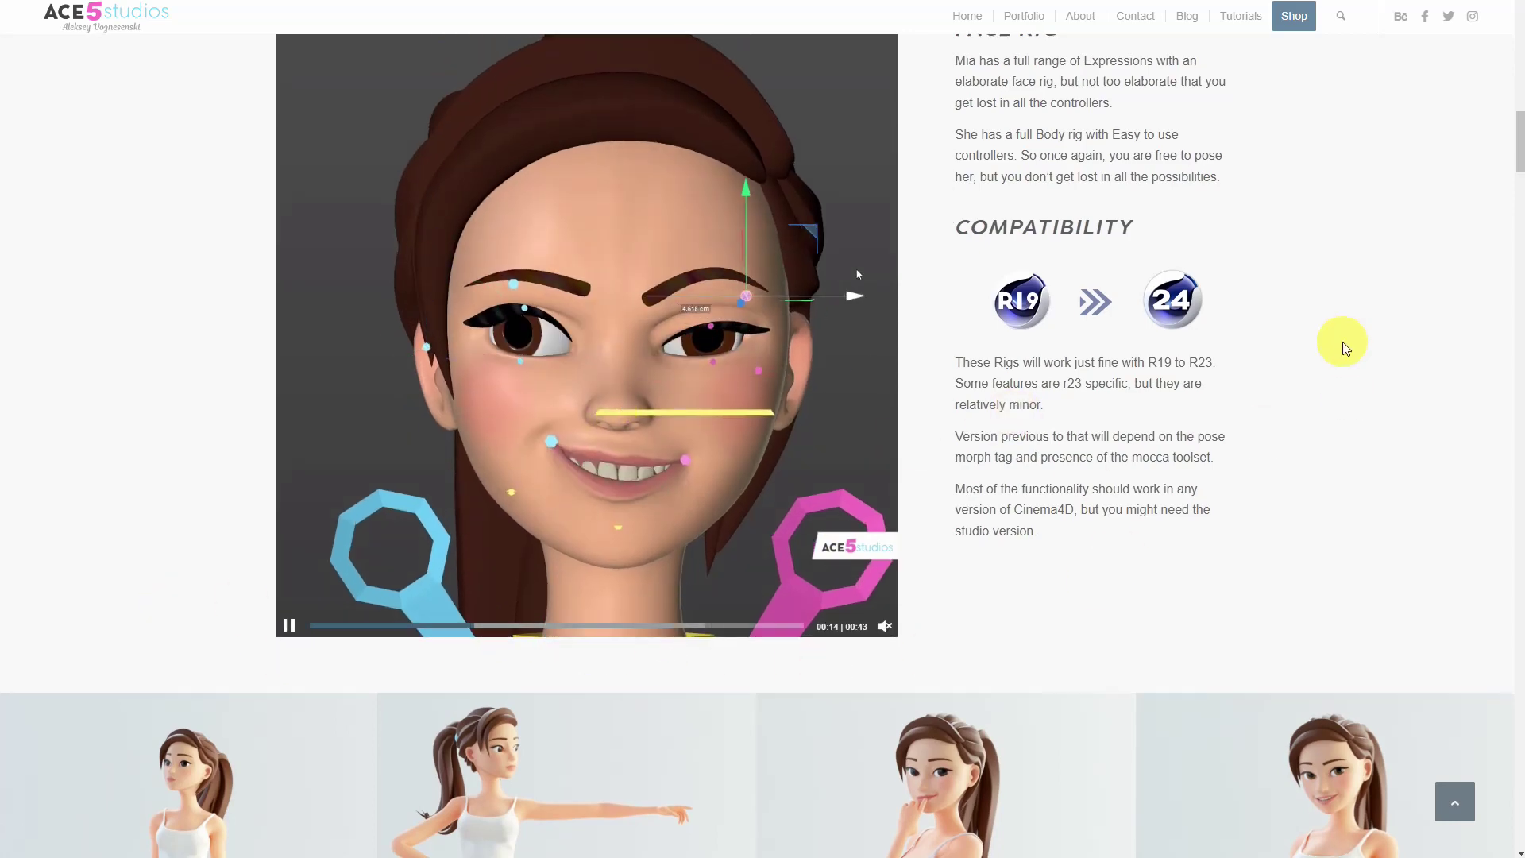
pyautogui.scroll(-3, 1344, 348)
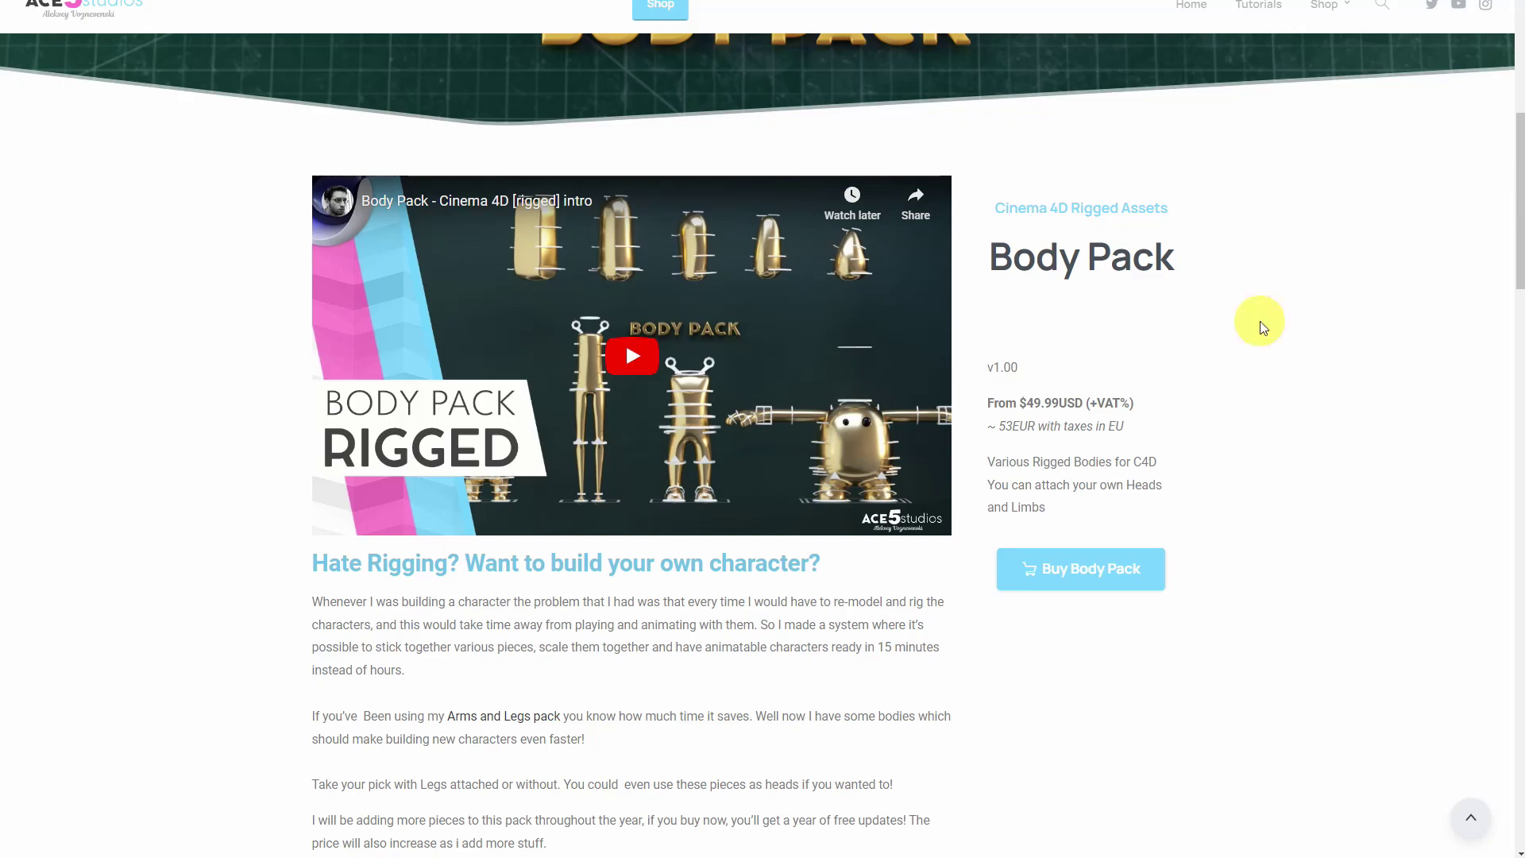
# Step: Look through the Body Pack page from its header to the example characters and the section on bodies with or without legs
pyautogui.scroll(6, 1298, 399)
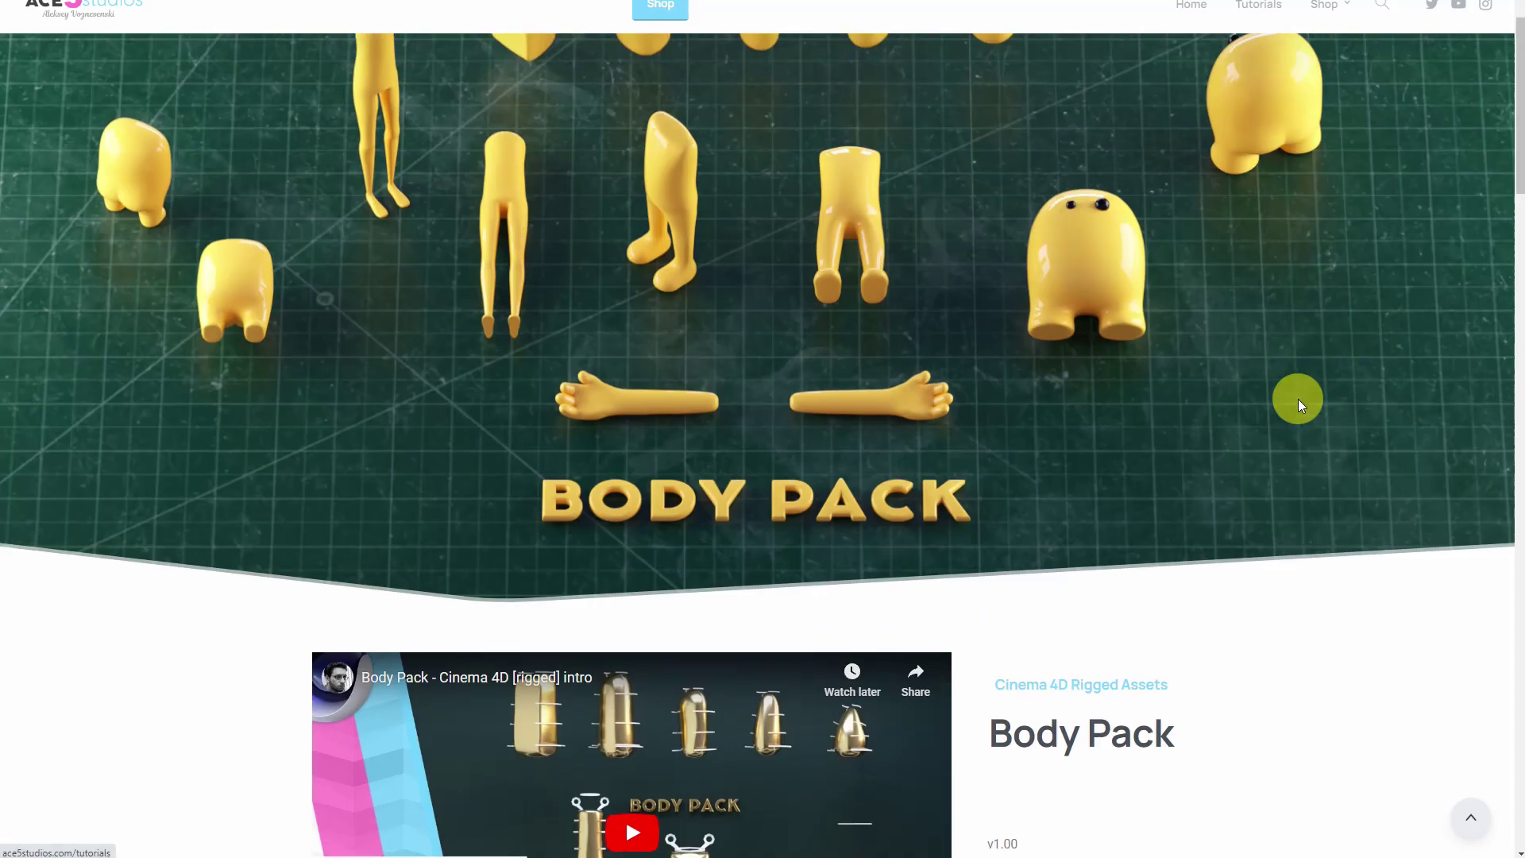
pyautogui.scroll(-15, 1299, 400)
pyautogui.scroll(-10, 1302, 409)
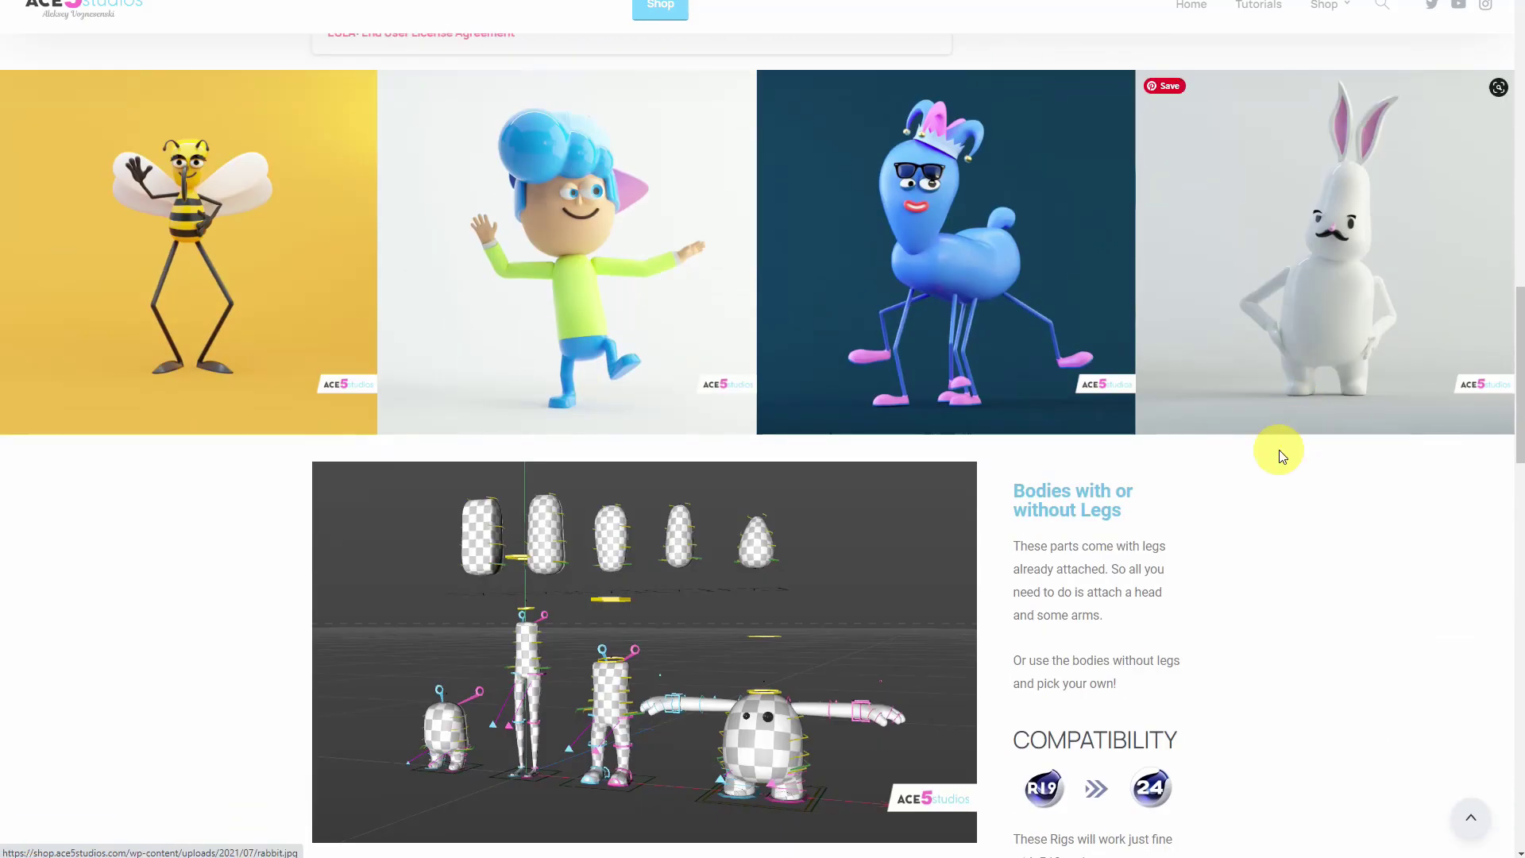
pyautogui.scroll(3, 290, 585)
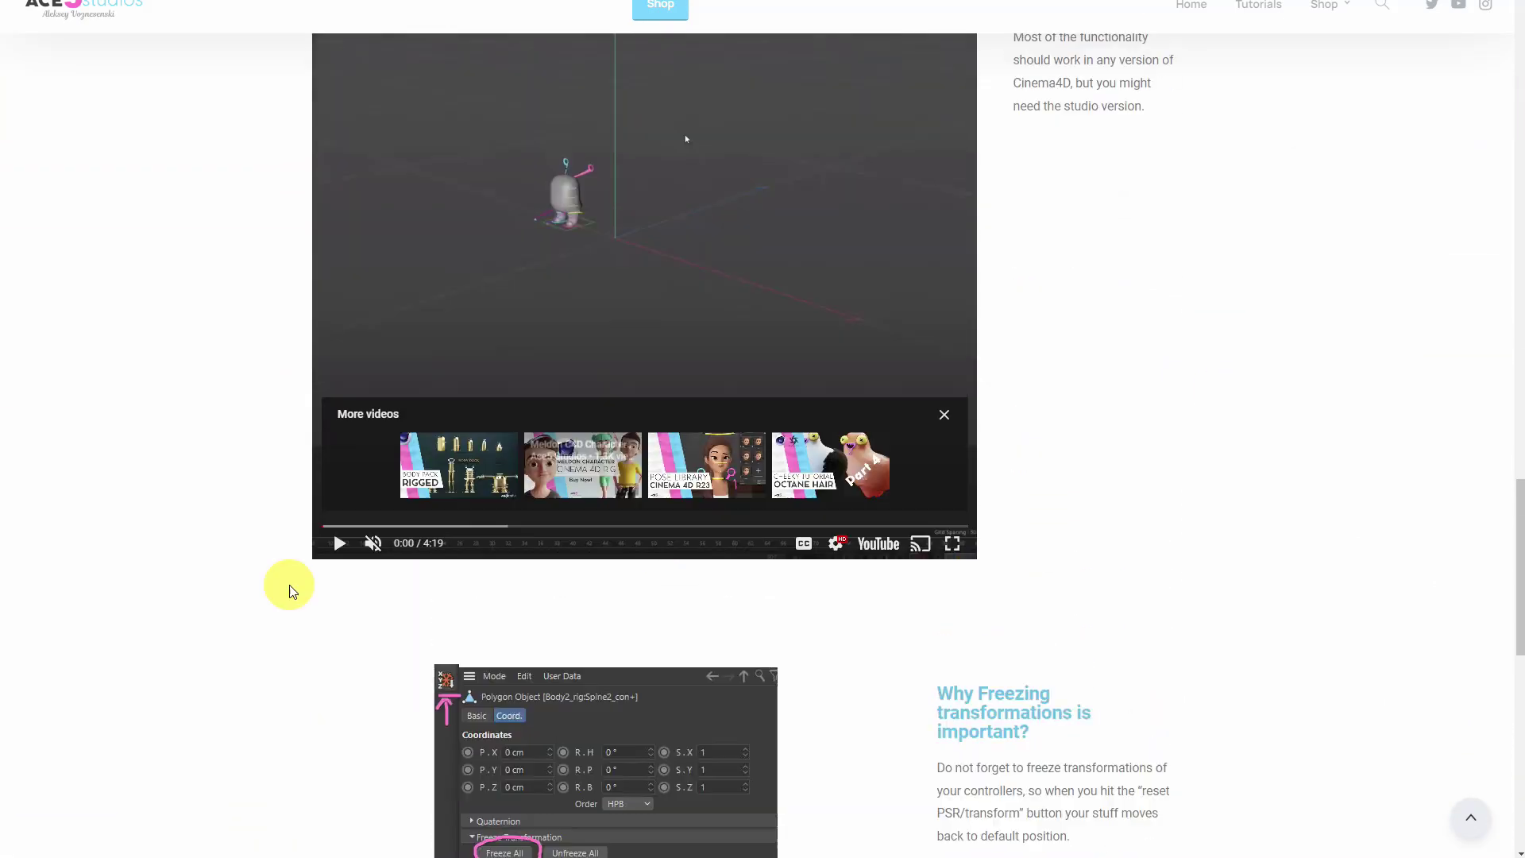
# Step: Play the Body Pack 4x character build video, skip ahead through it to about 2:48, and pause it
pyautogui.click(338, 713)
pyautogui.click(380, 697)
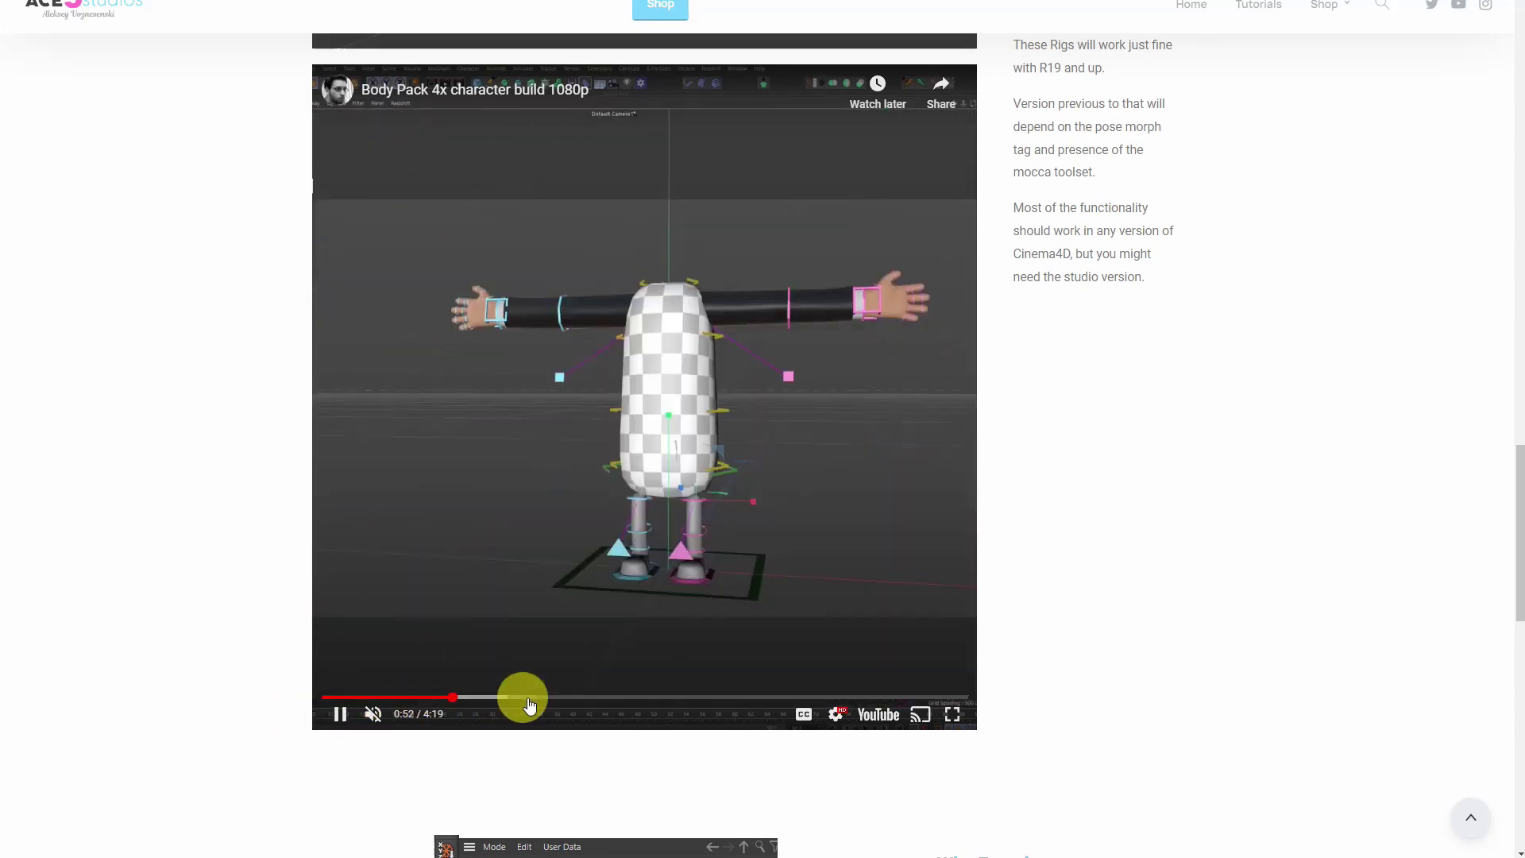
pyautogui.click(572, 698)
pyautogui.click(626, 699)
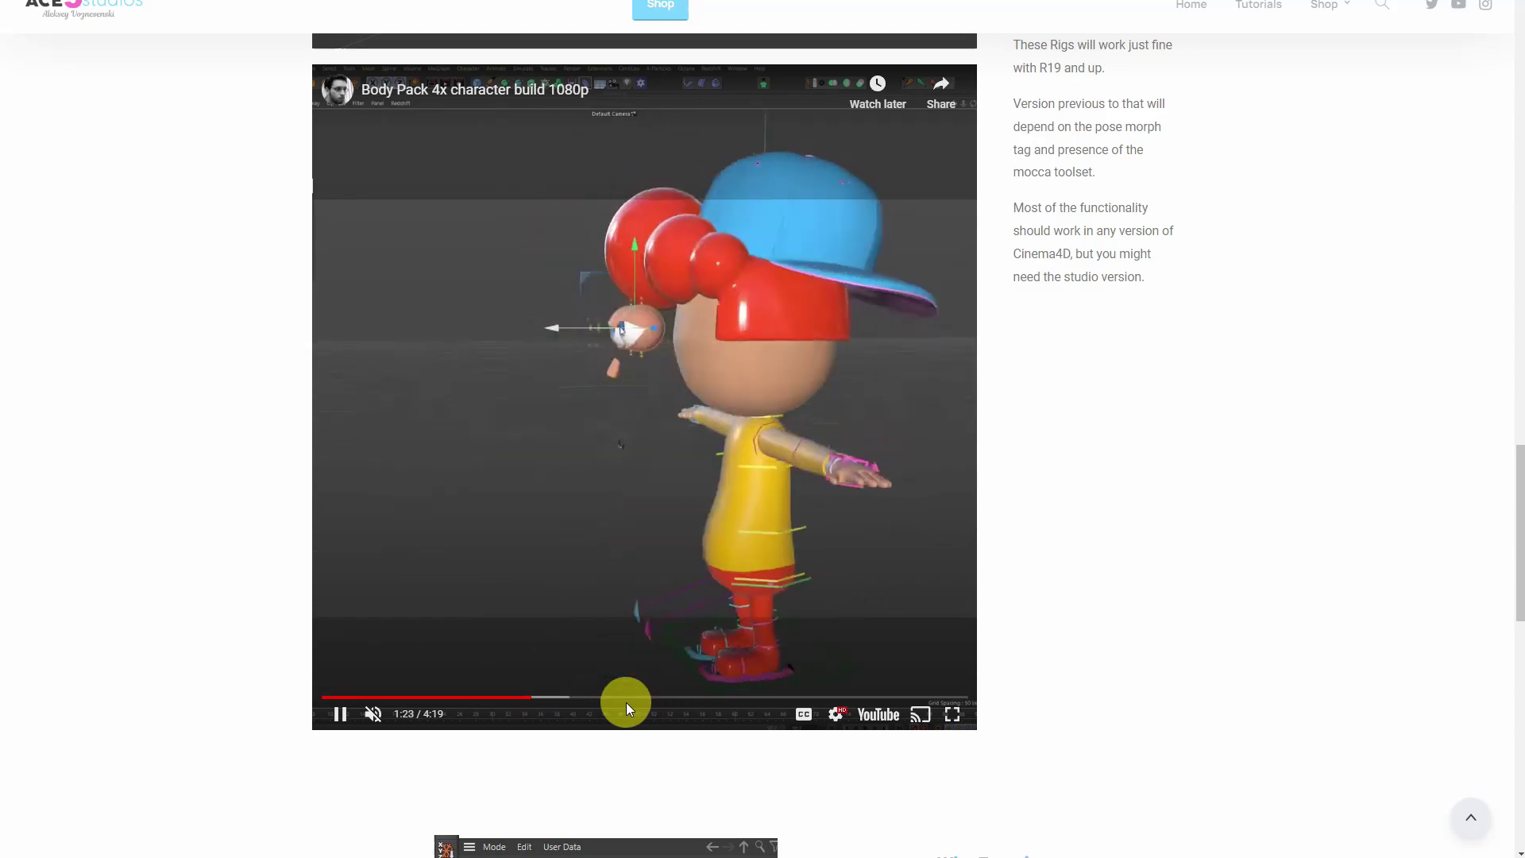
pyautogui.click(744, 698)
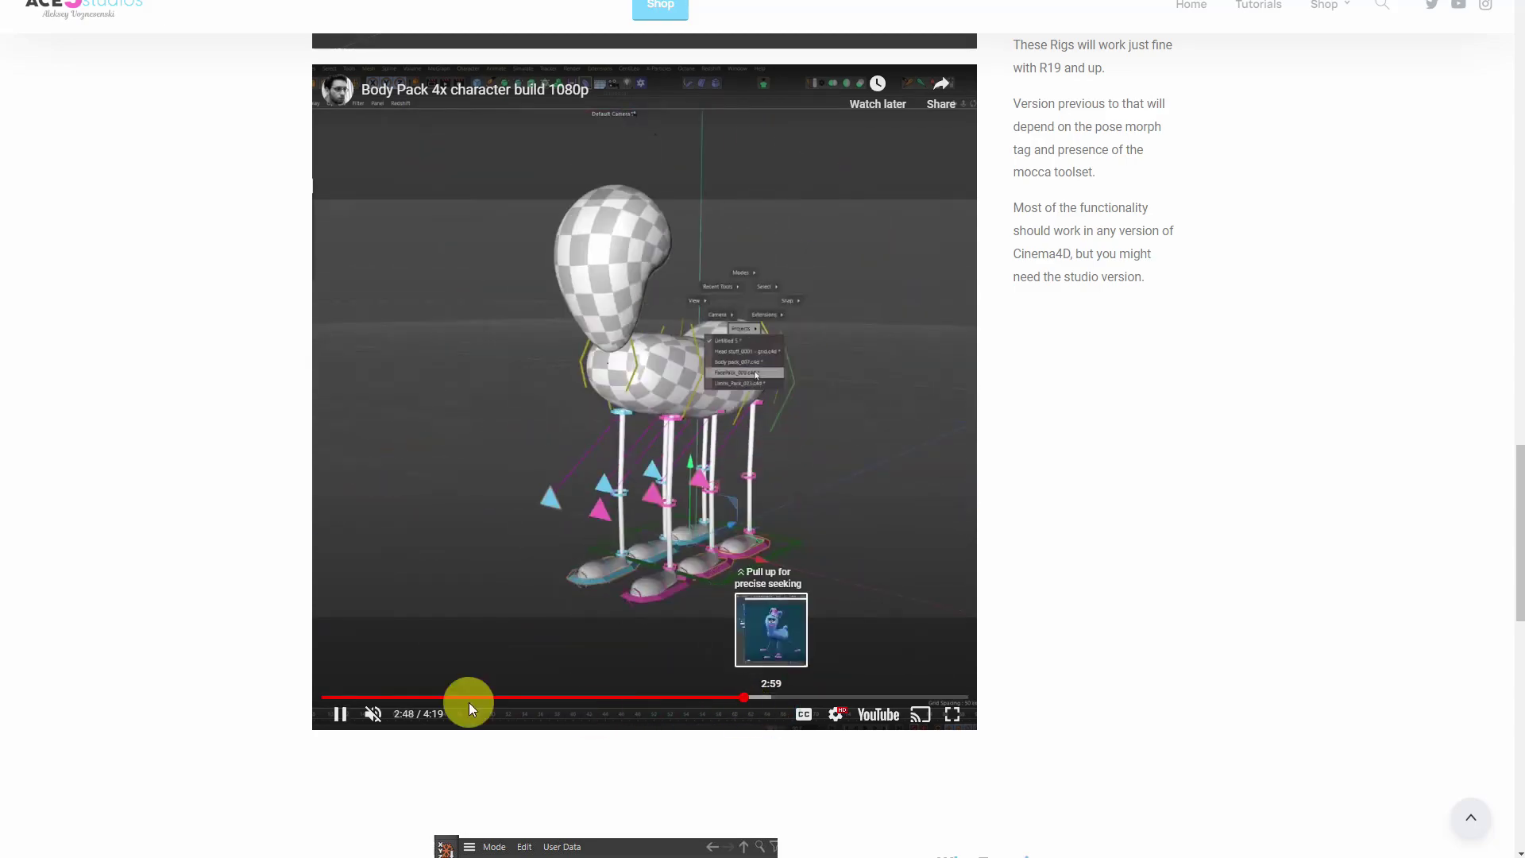
pyautogui.click(340, 713)
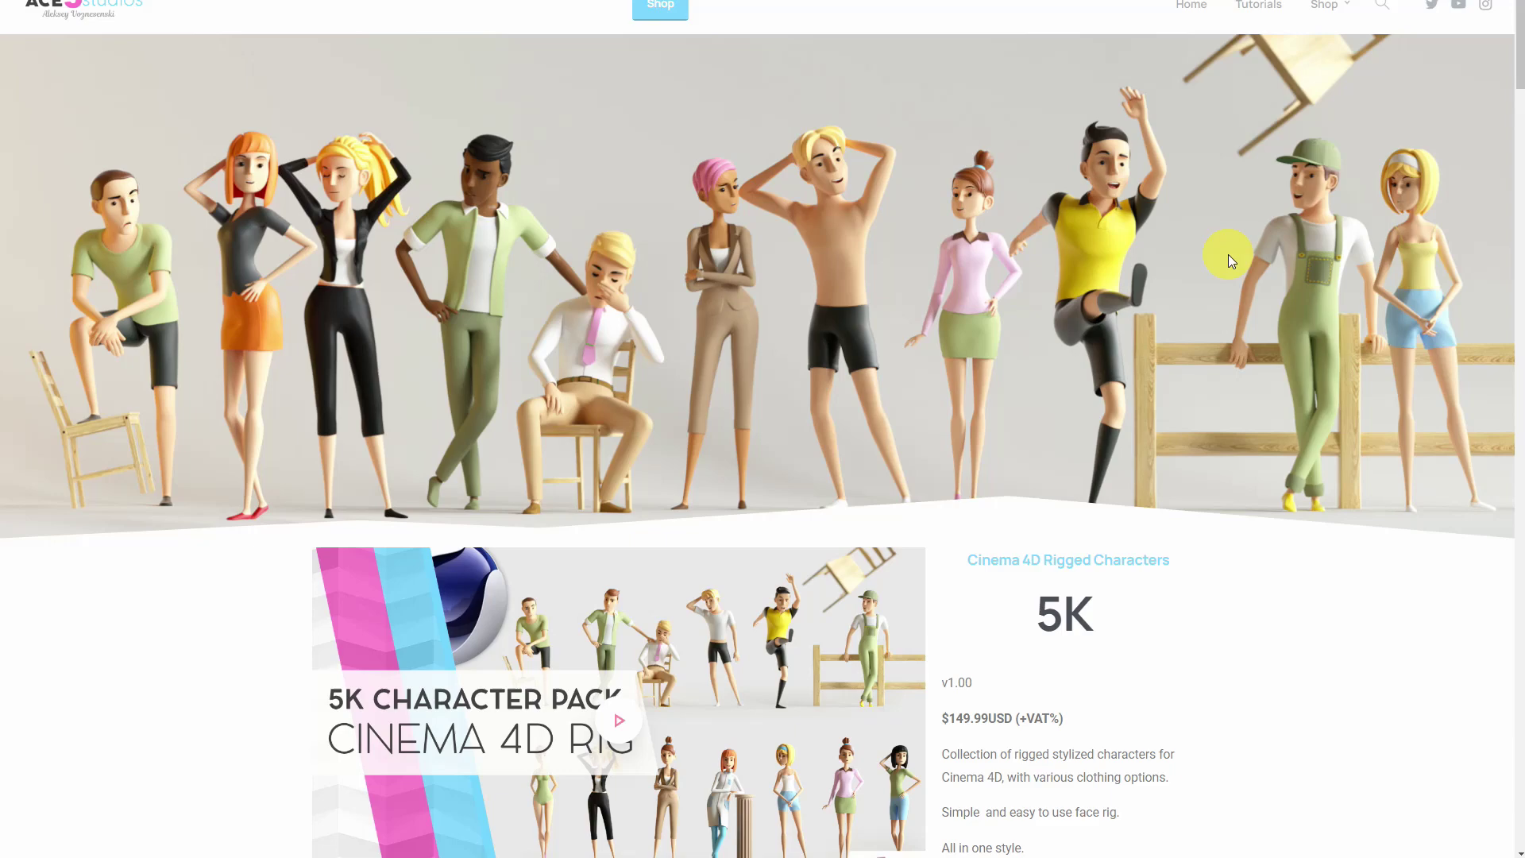
# Step: Review the 5K character pack page, covering its licences, male and female characters, face rig, controllers, topology, UV mapping and mocap sections
pyautogui.scroll(-15, 1233, 257)
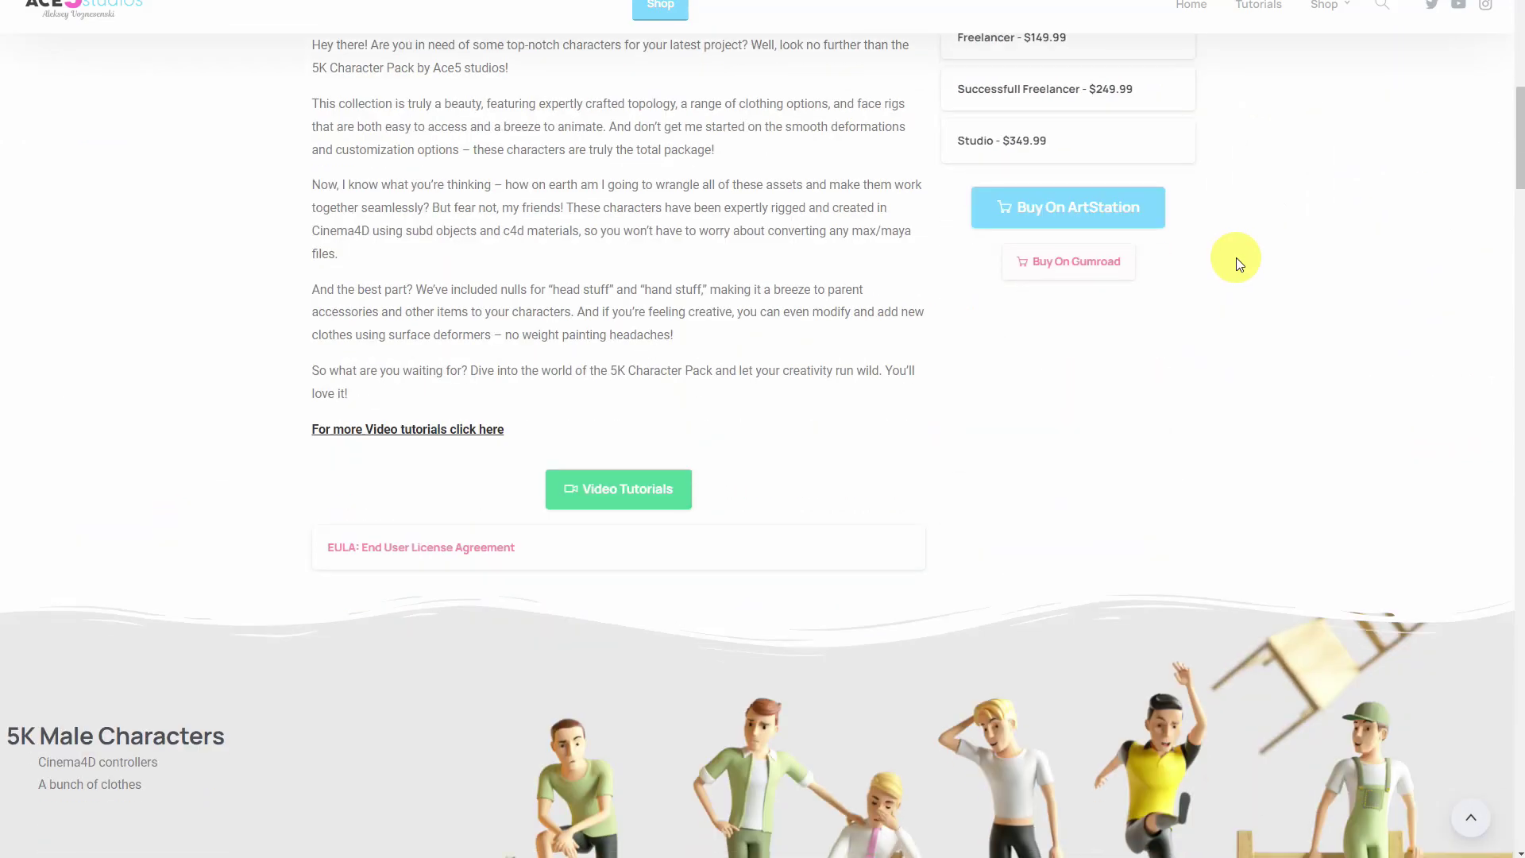
pyautogui.scroll(-3, 1249, 281)
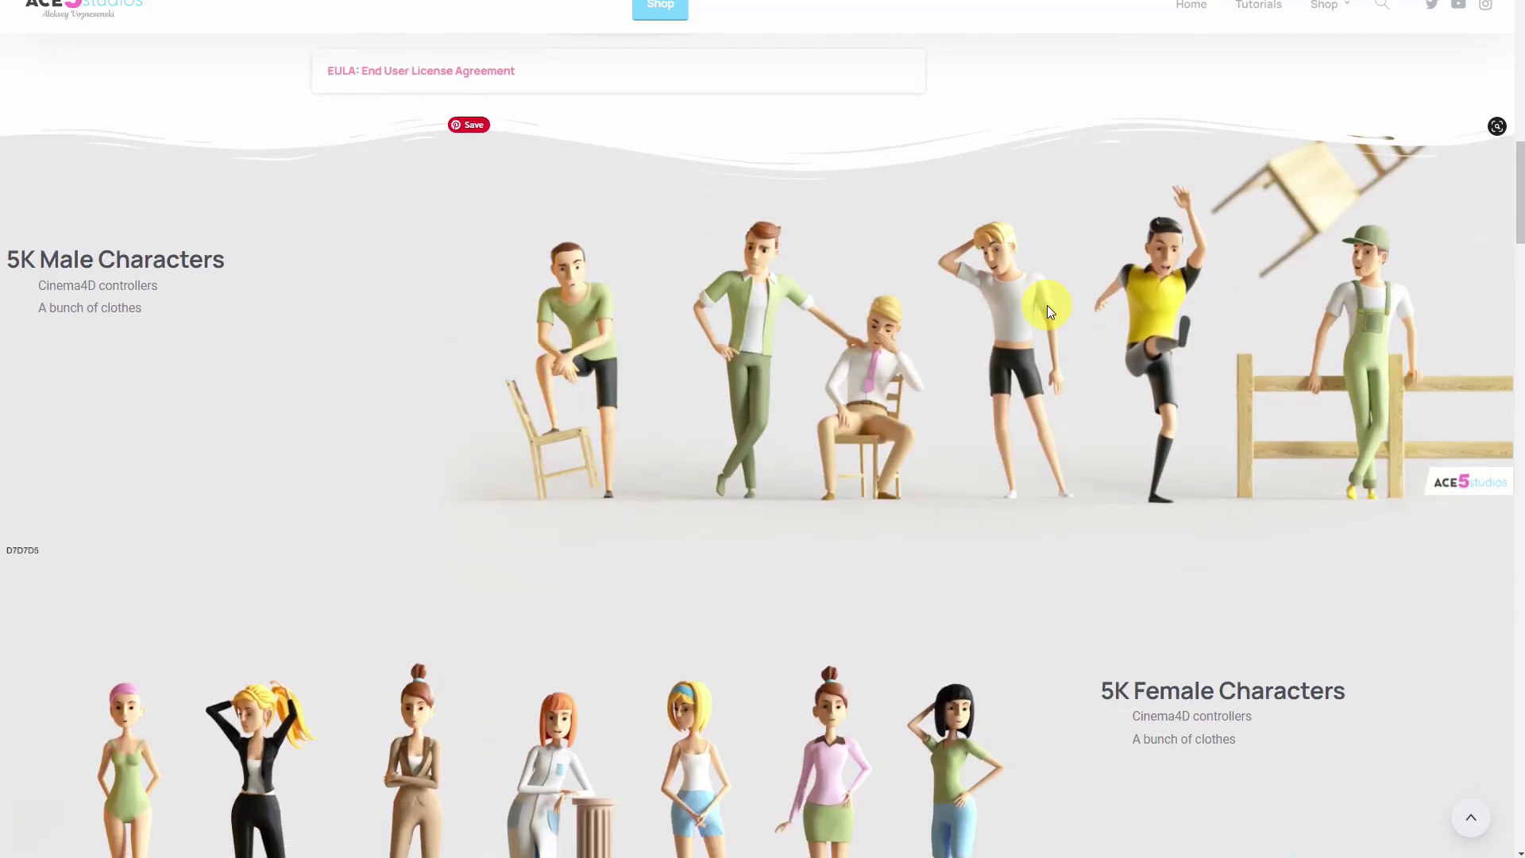
pyautogui.scroll(-12, 1047, 307)
pyautogui.scroll(2, 1047, 306)
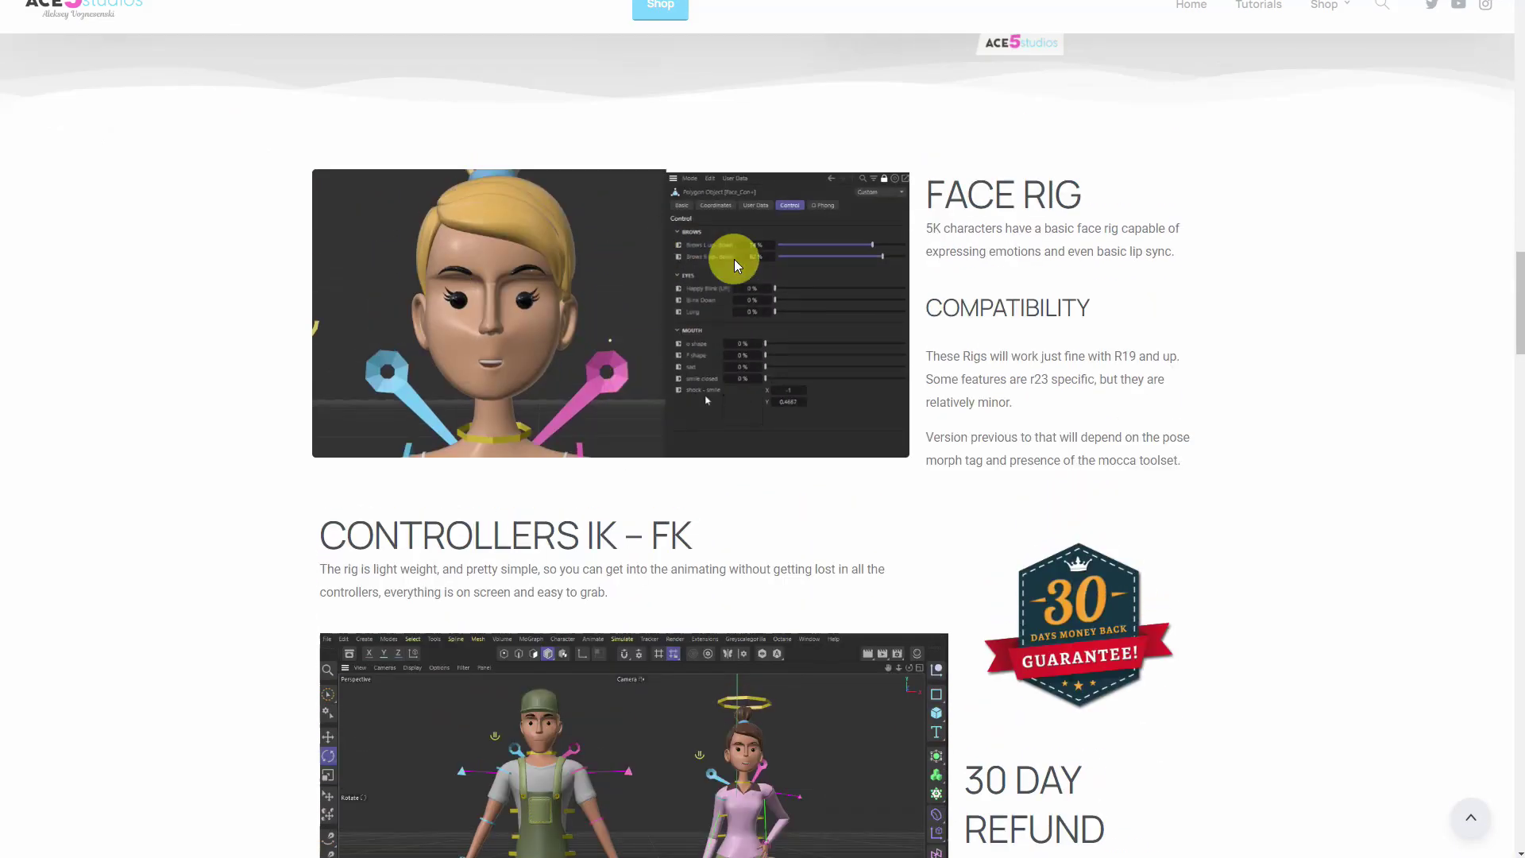
pyautogui.scroll(-14, 1066, 338)
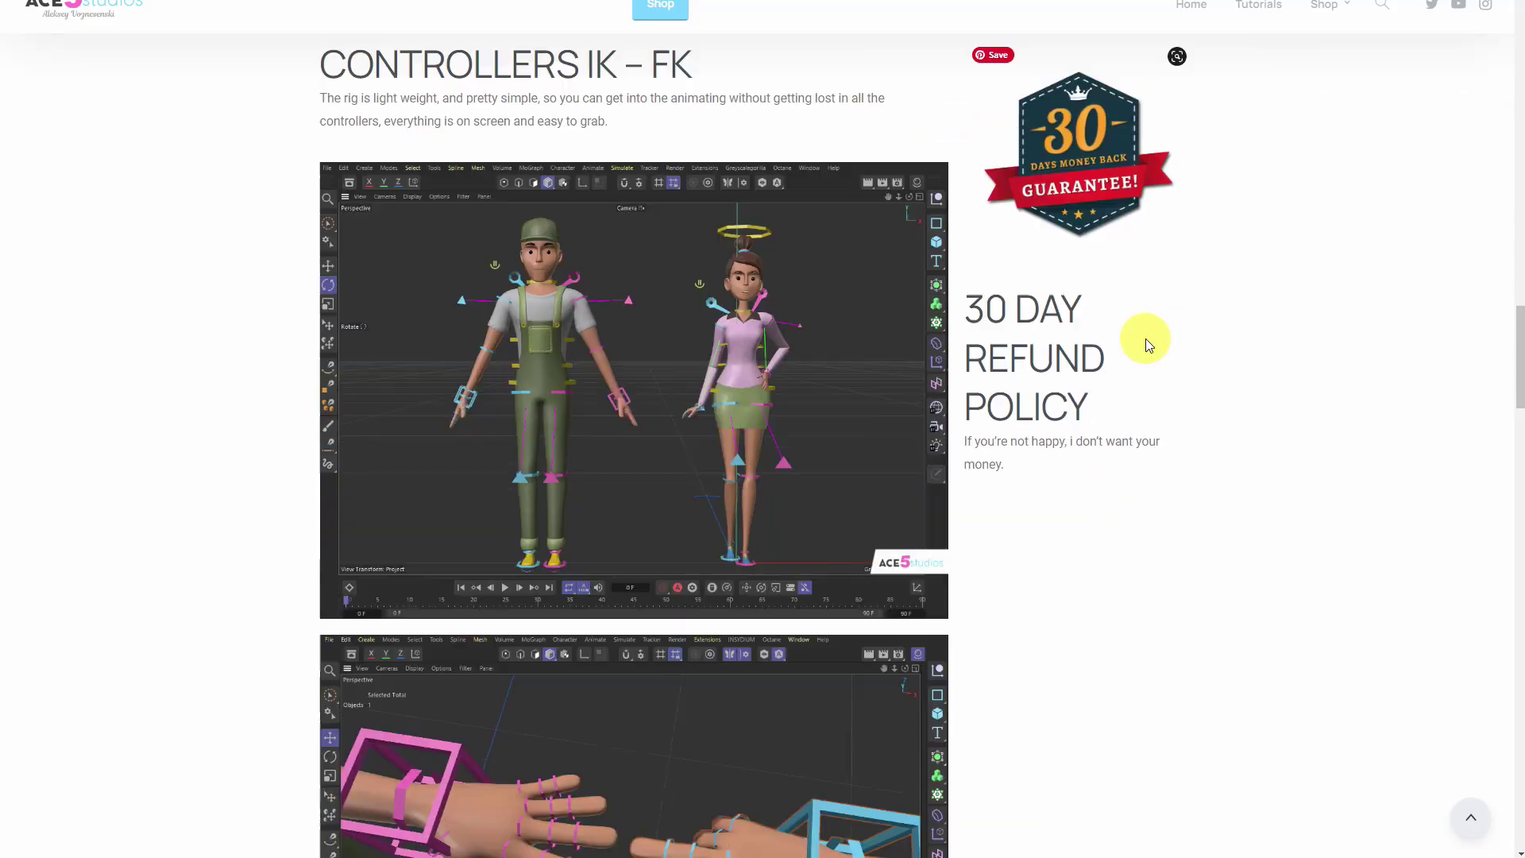
pyautogui.scroll(-5, 1154, 332)
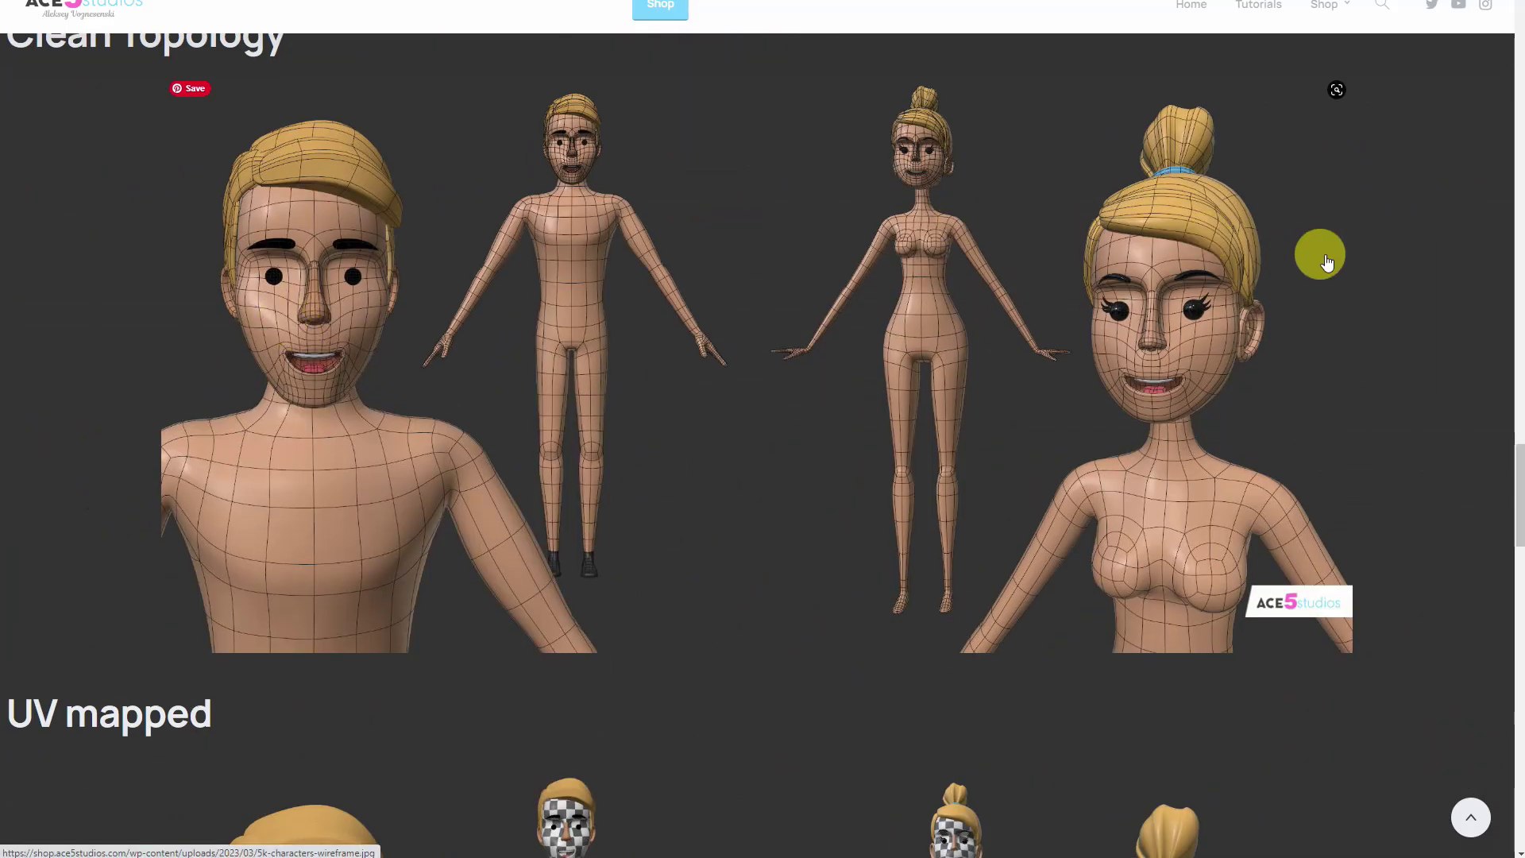
pyautogui.scroll(-10, 1327, 262)
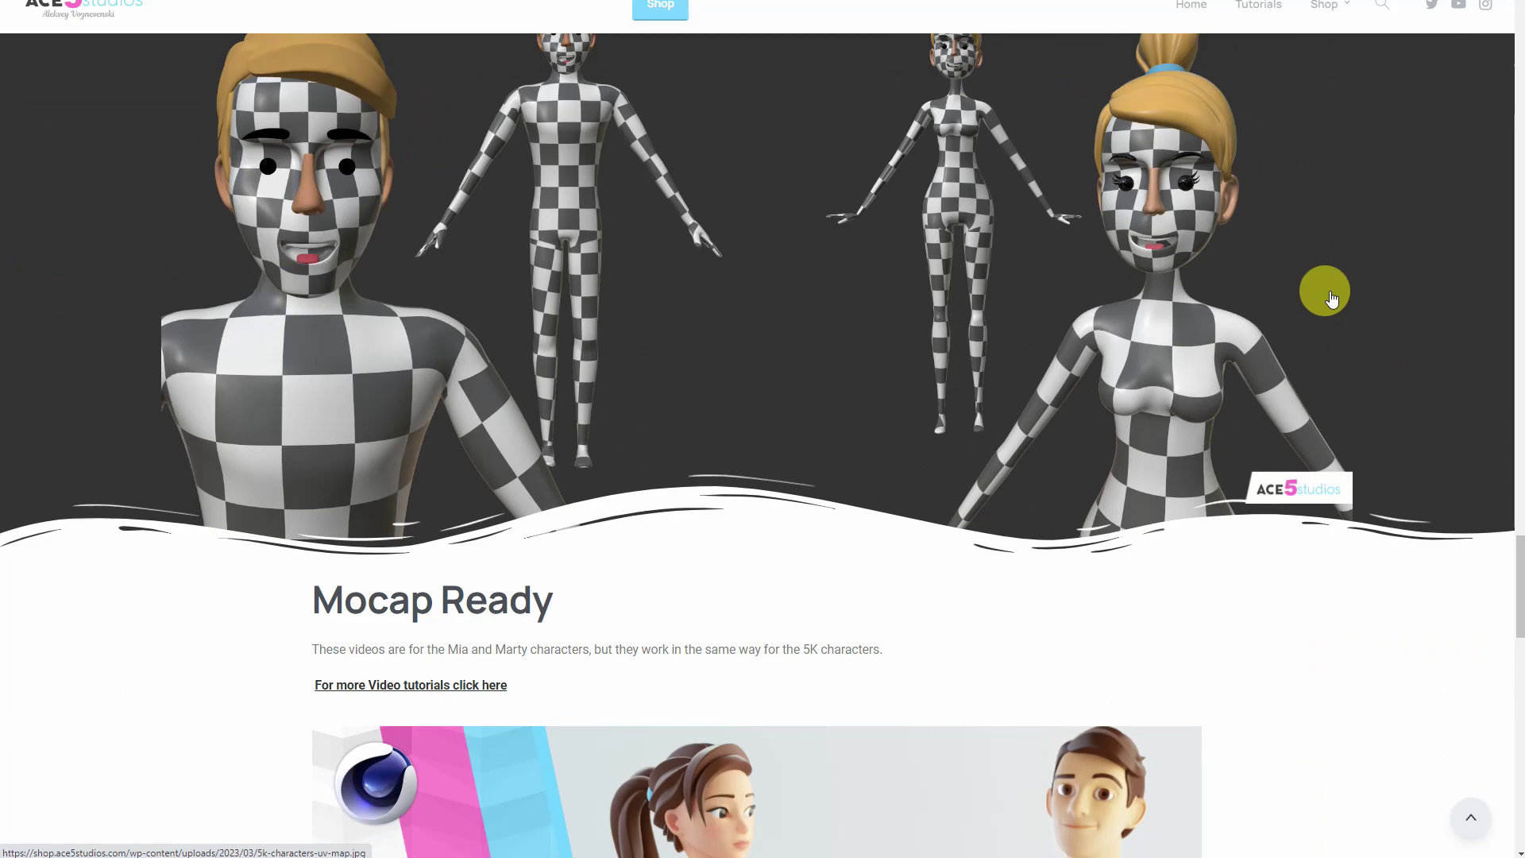
pyautogui.scroll(7, 1335, 294)
pyautogui.scroll(18, 1335, 289)
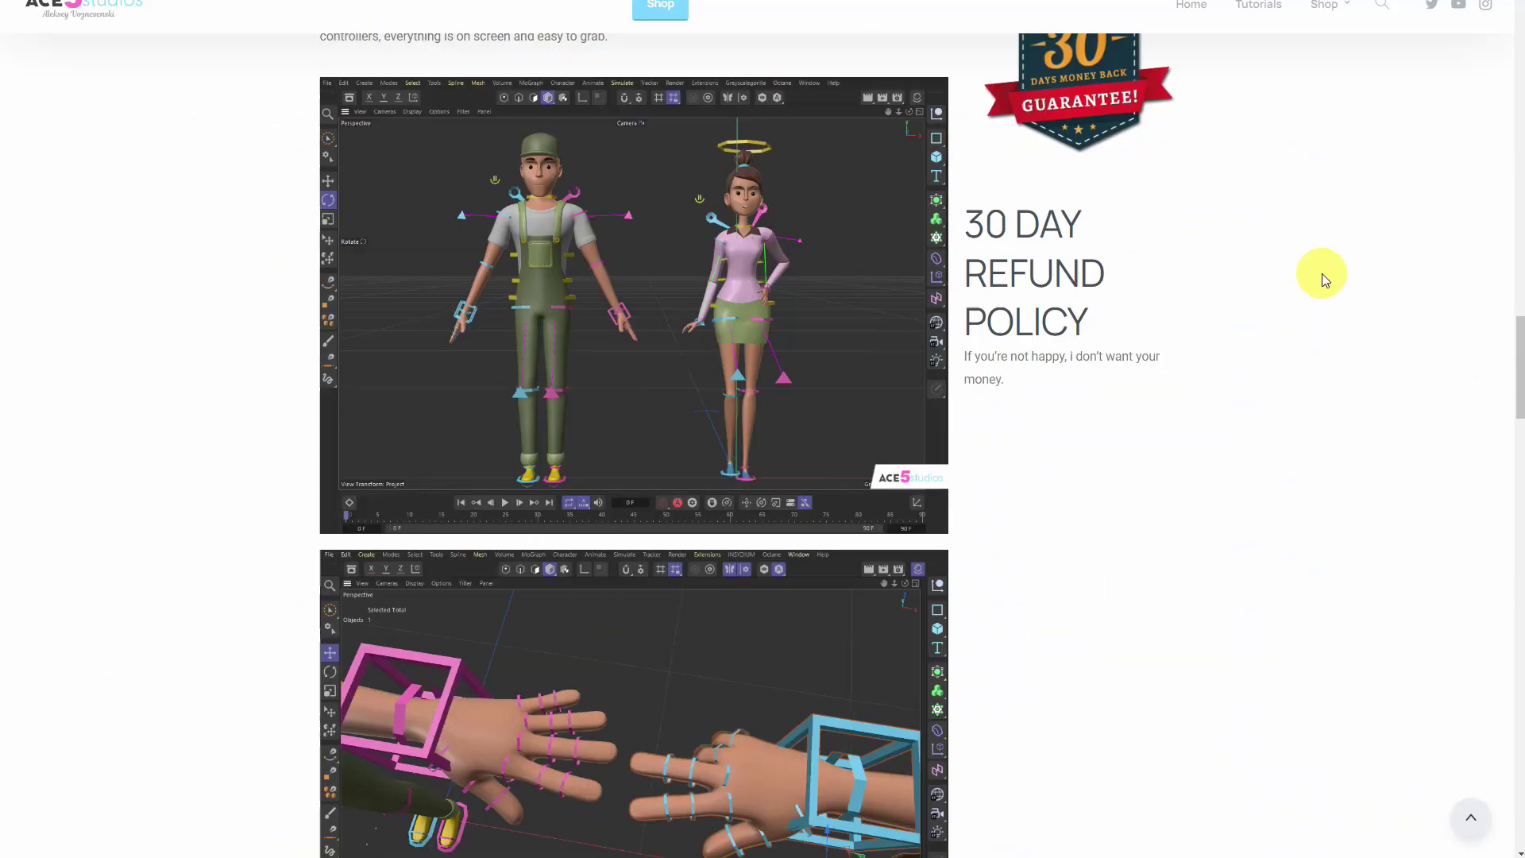